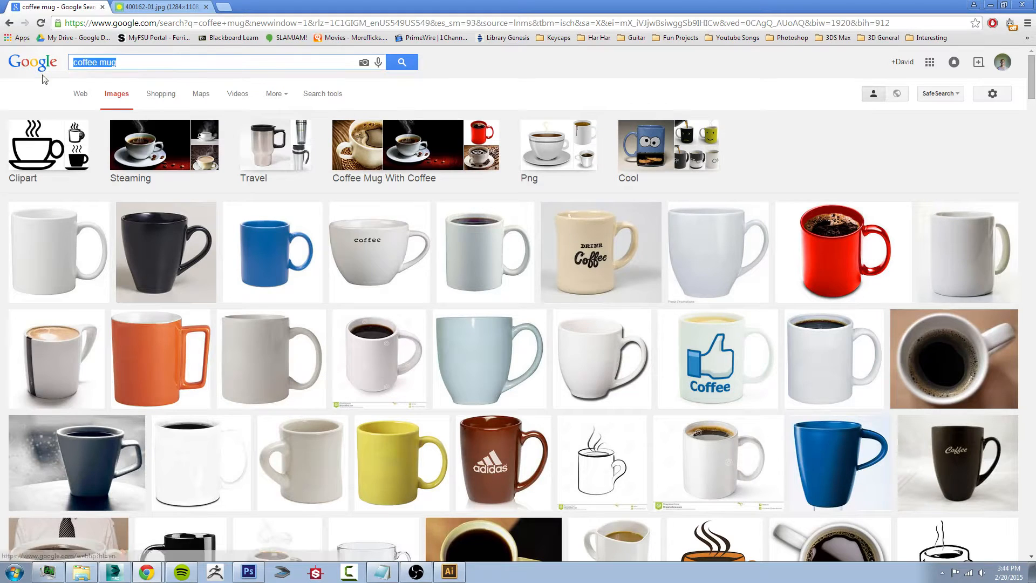
Step: Browse the coffee mug image results for a side-view reference and view the full-size picture 400162-01.jpg
left_click(586, 92)
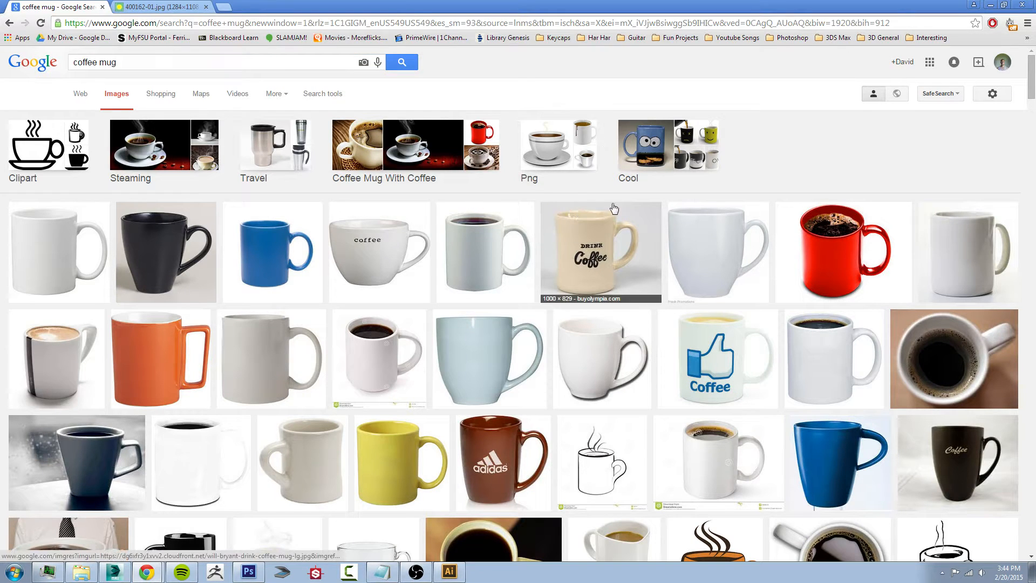
scroll(613, 208, "down", 2)
scroll(510, 261, "up", 1)
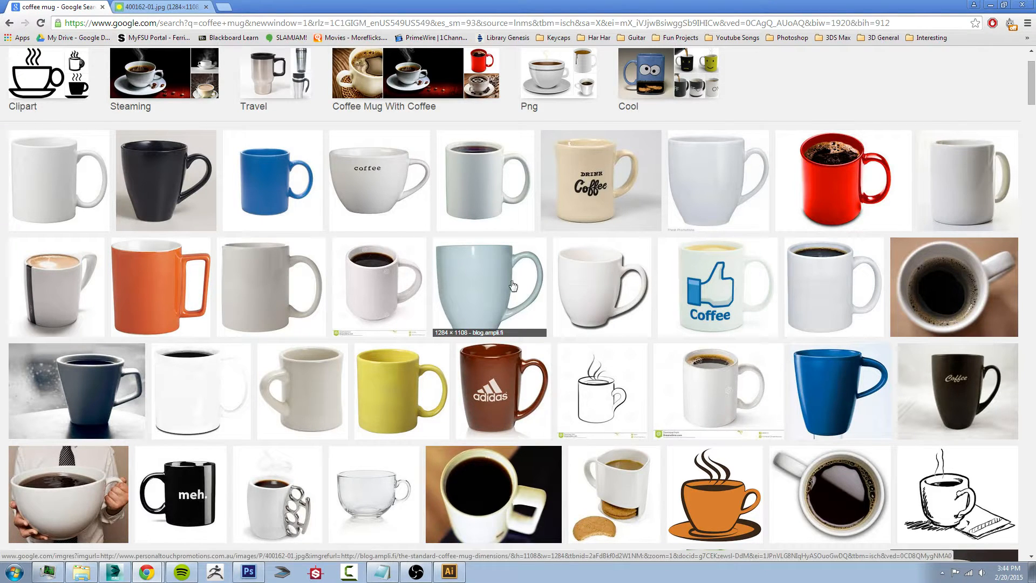
left_click(161, 7)
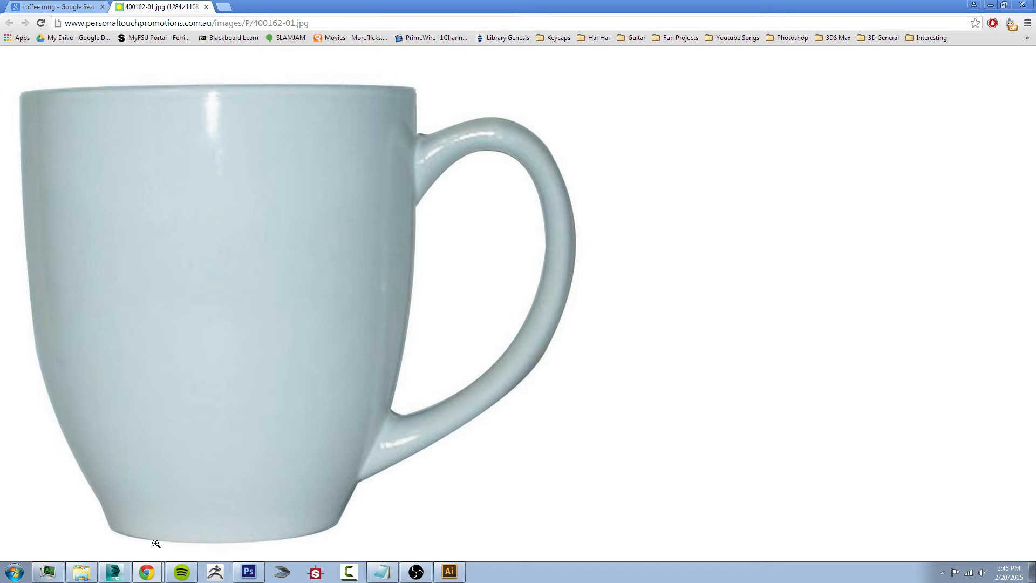
Step: Switch to 3ds Max and draw a plane about 199 long and 253 wide, centred on the origin in the Left view
left_click(124, 576)
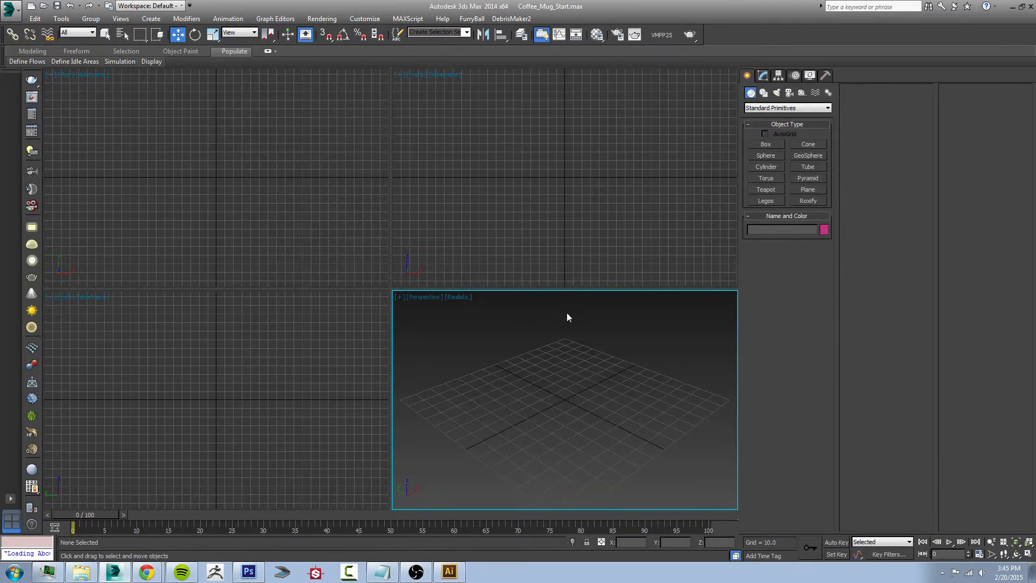
left_click(807, 190)
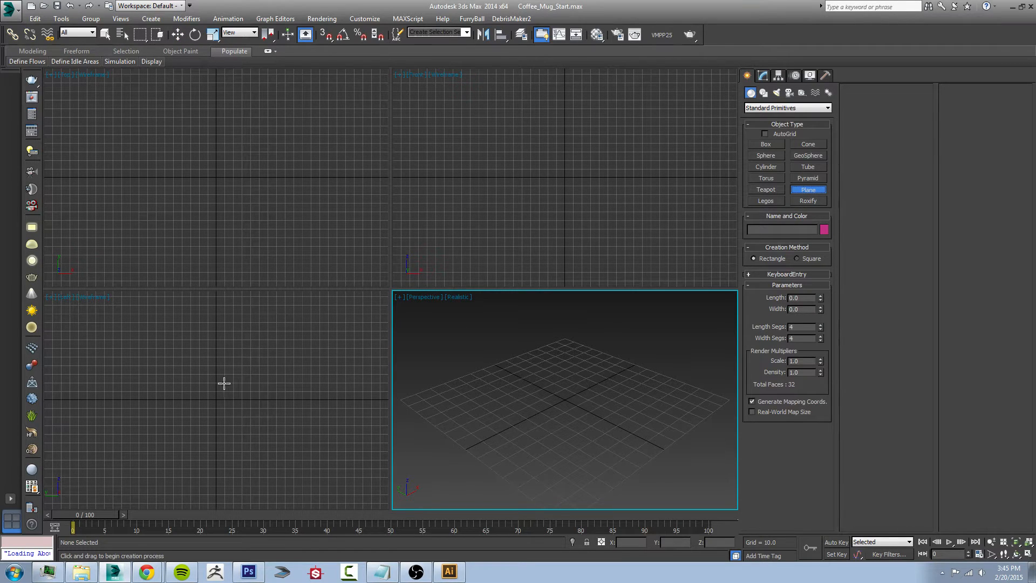
left_click(108, 317)
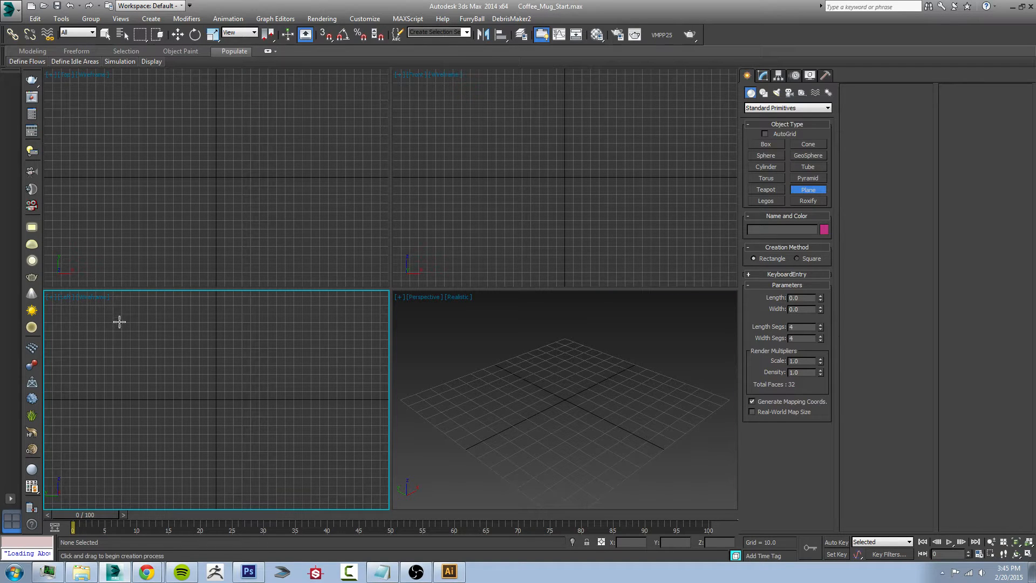
left_click_drag(108, 313, 326, 484)
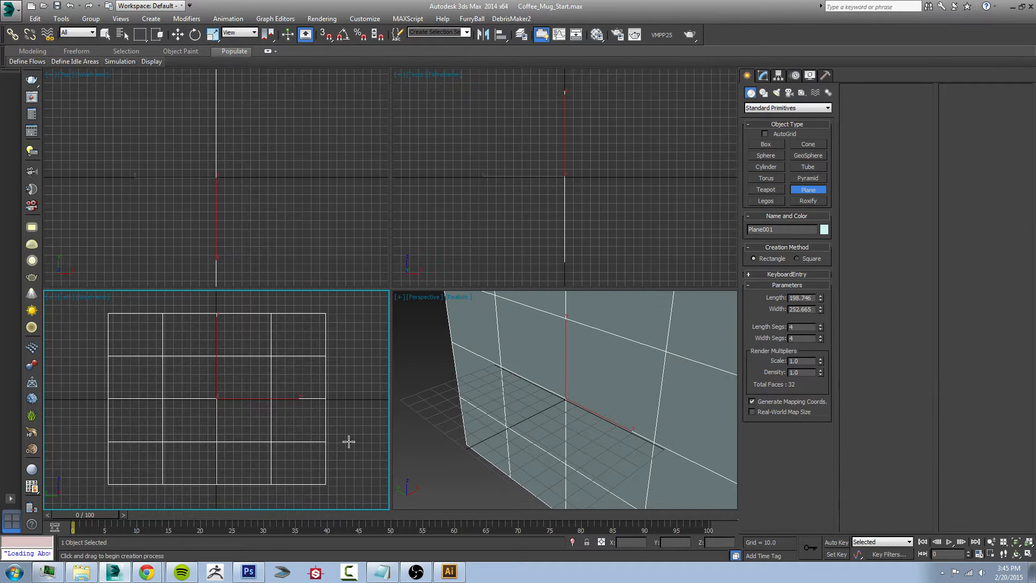
Step: Load the Coffee_Mug image from the Reference folder as a Bitmap in the diffuse channel of Material #1
left_click(437, 355)
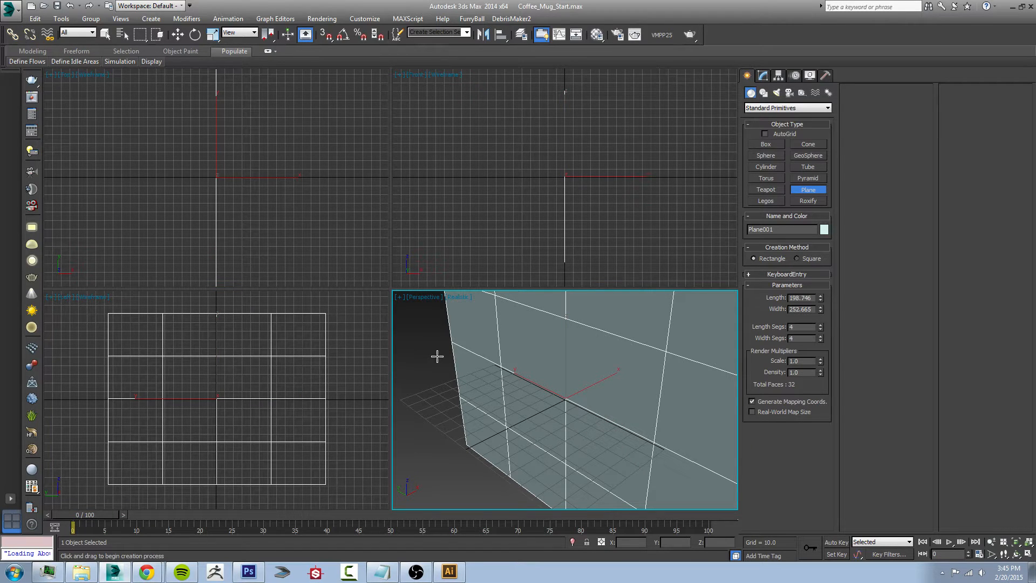
key("m")
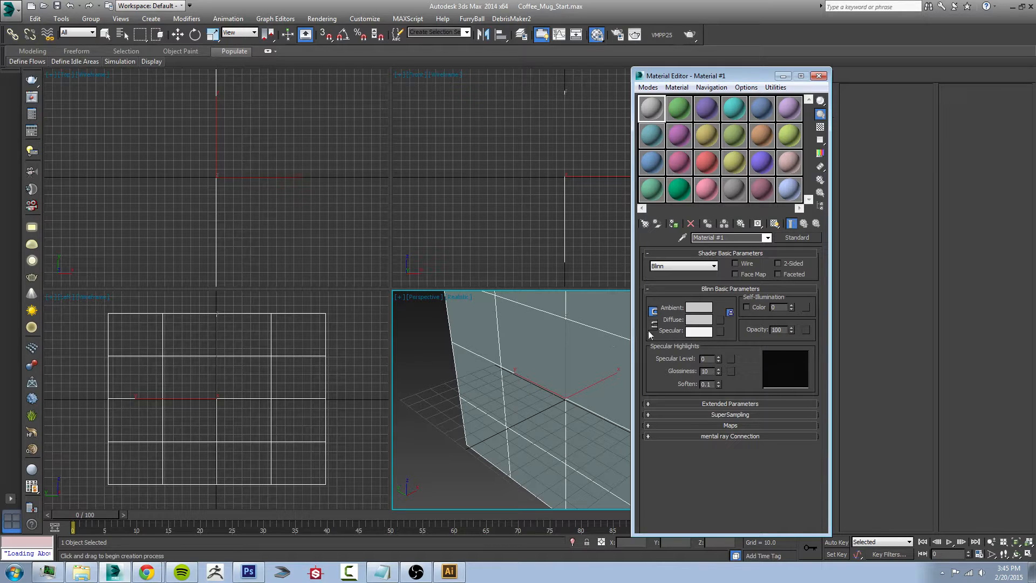
left_click(720, 319)
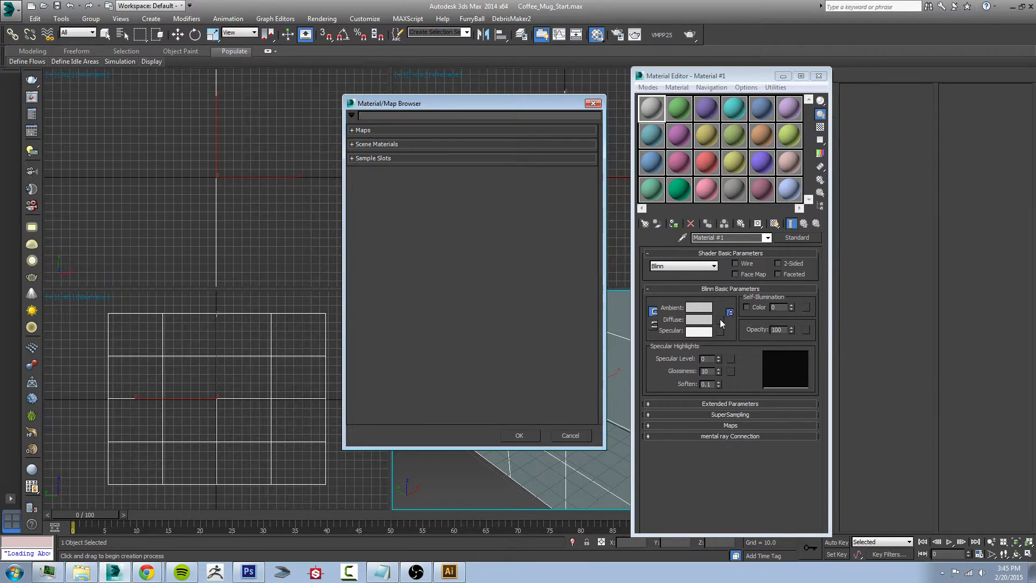
left_click(376, 132)
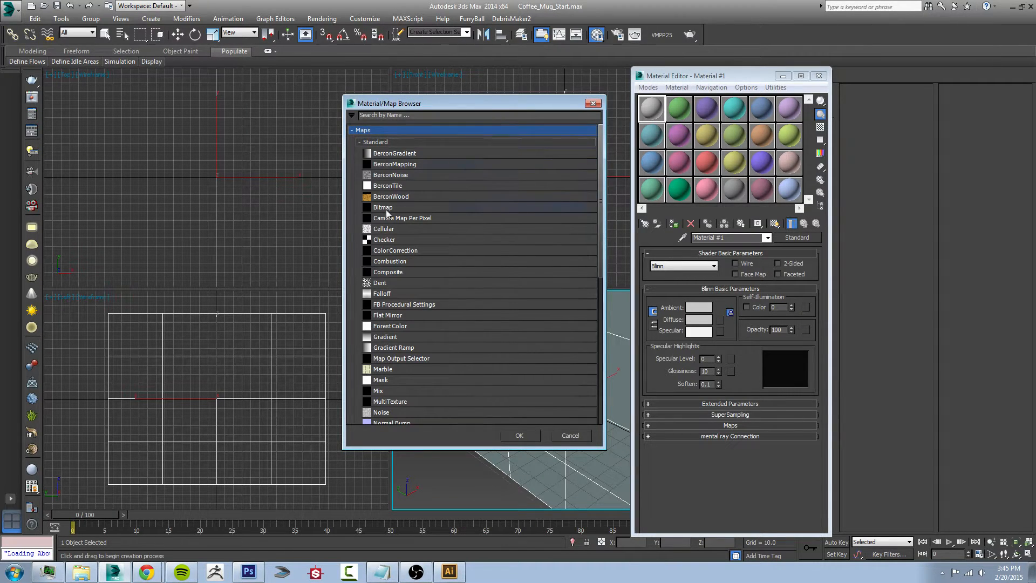
double_click(385, 208)
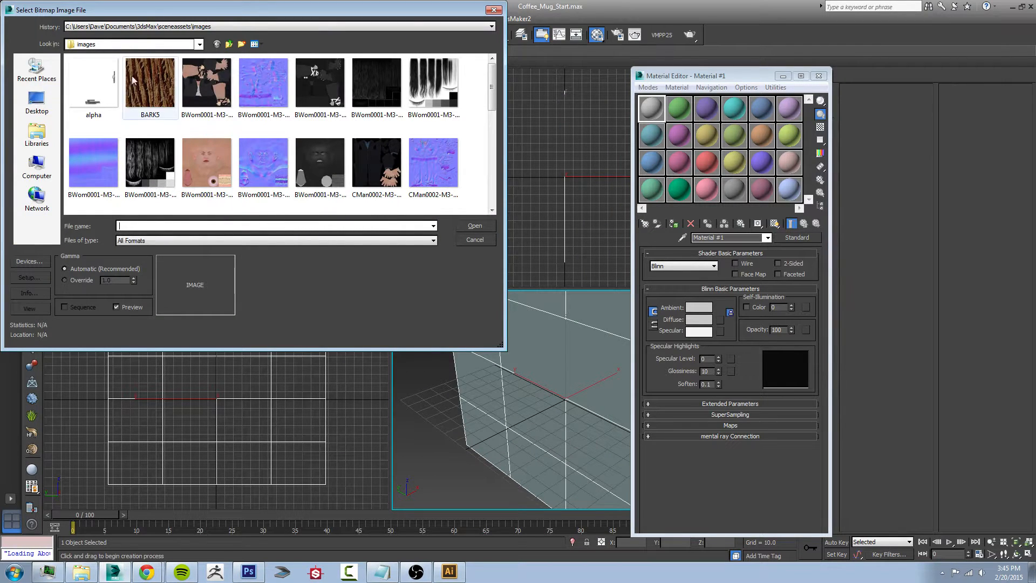
left_click(144, 27)
left_click(147, 47)
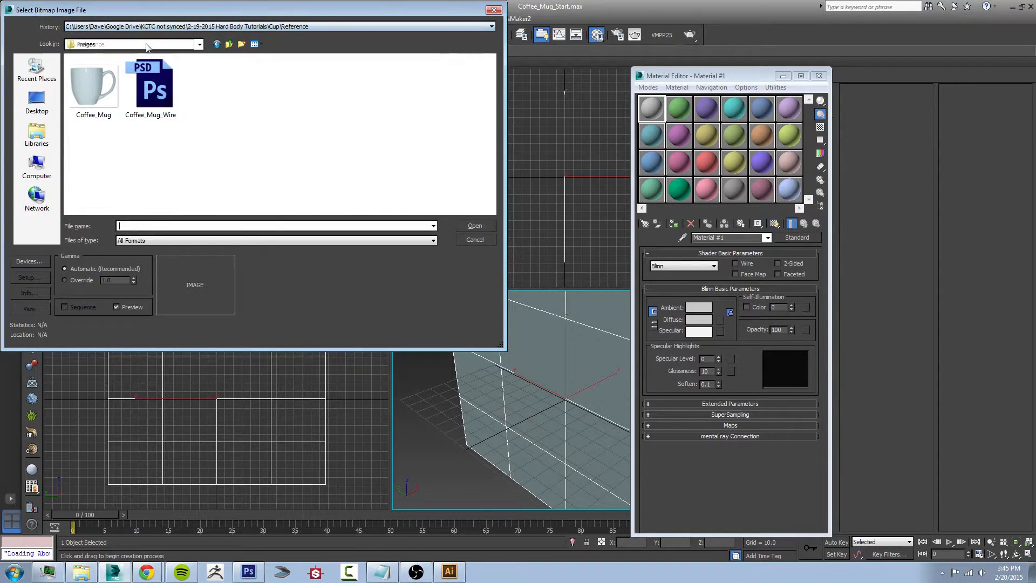
left_click(114, 100)
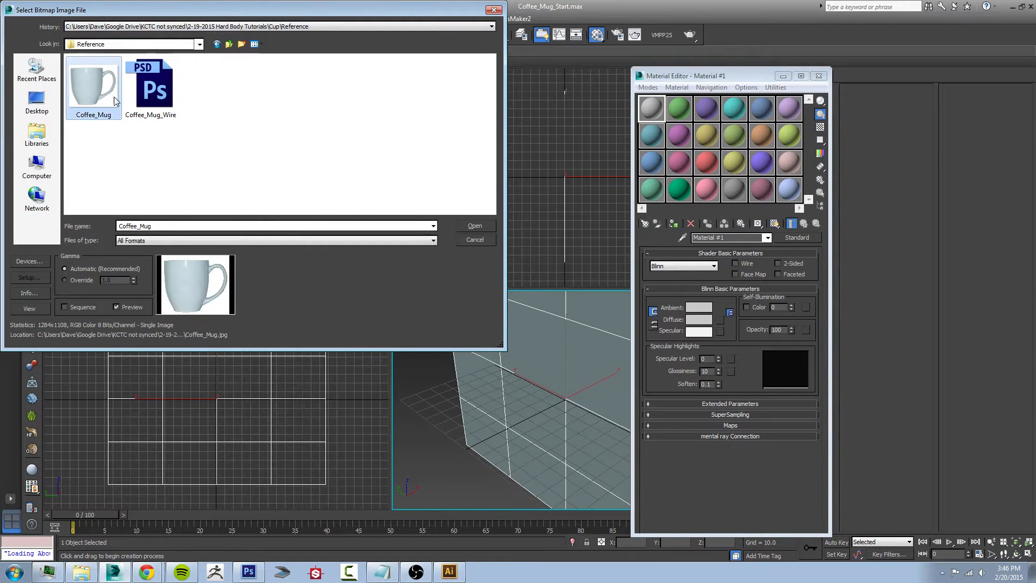
left_click(475, 226)
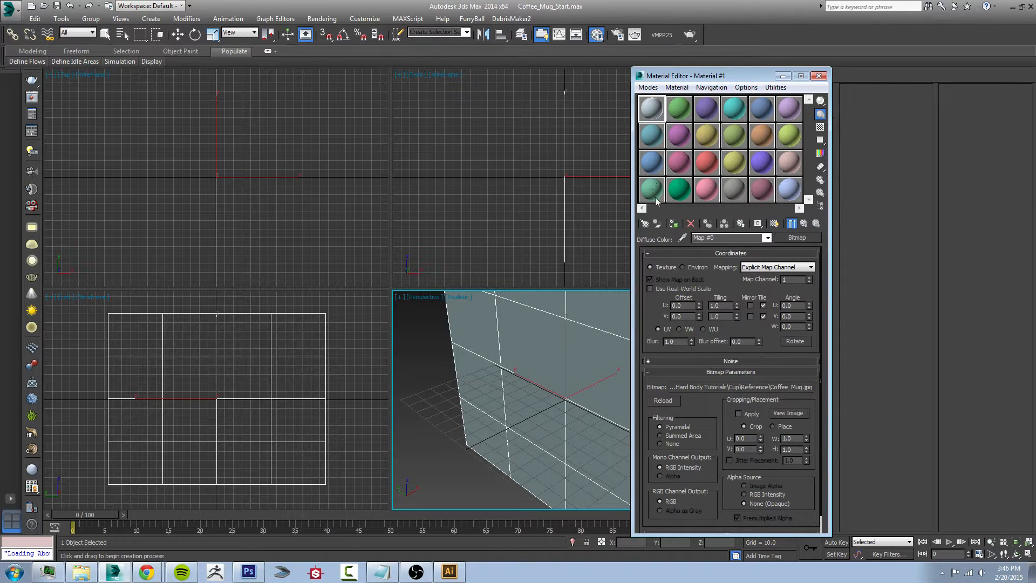
Step: Assign the mug material to the plane, show its texture in the viewport and close the Material Editor
left_click(673, 223)
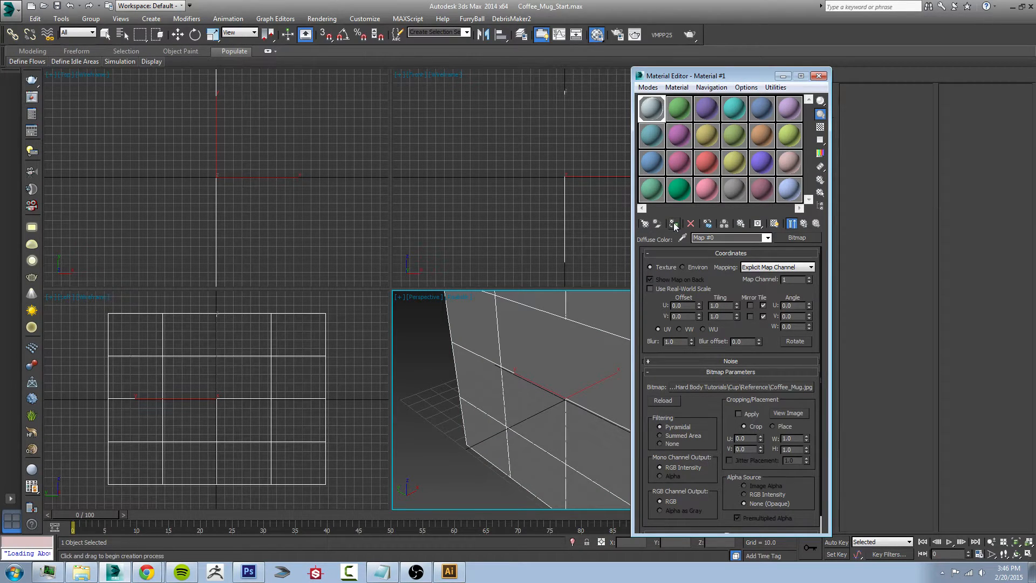
middle_click_drag(597, 331, 536, 328)
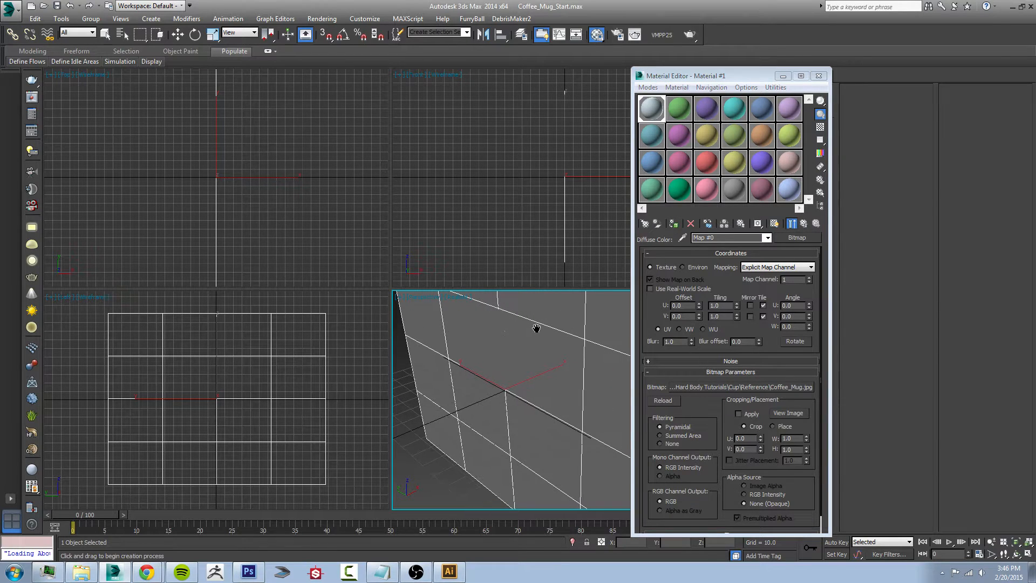
left_click(775, 224)
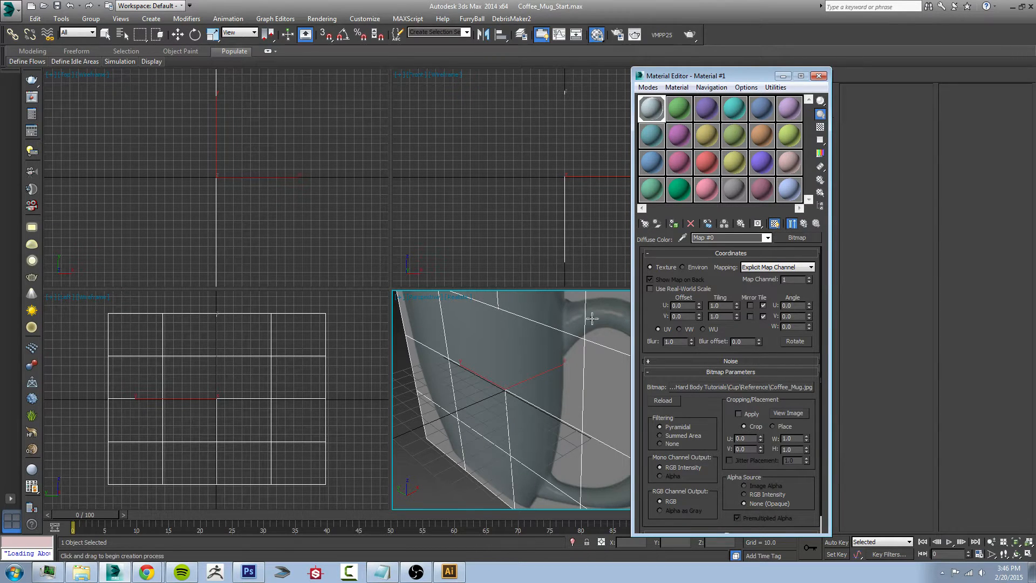
left_click_drag(672, 80, 804, 64)
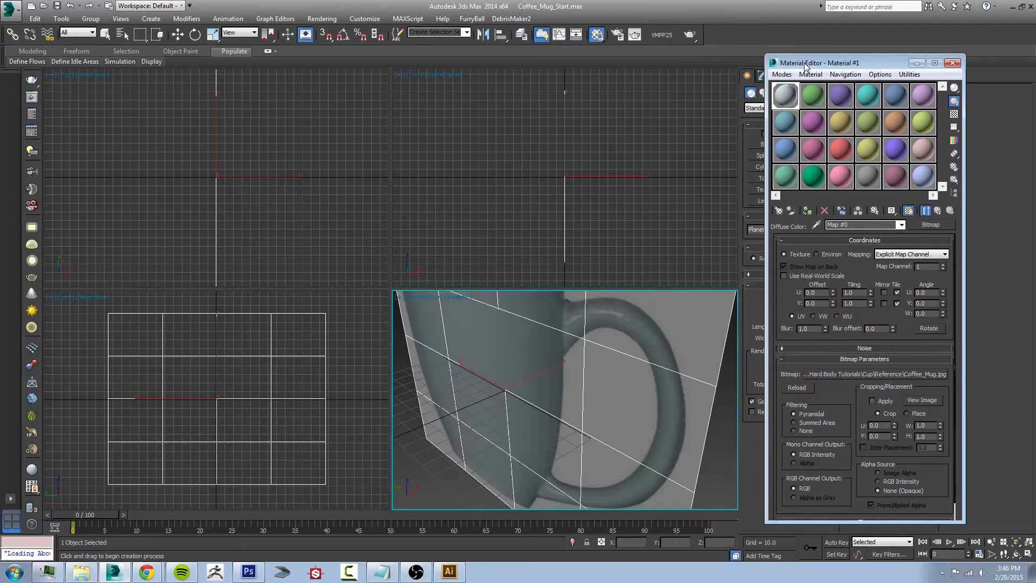
left_click(954, 61)
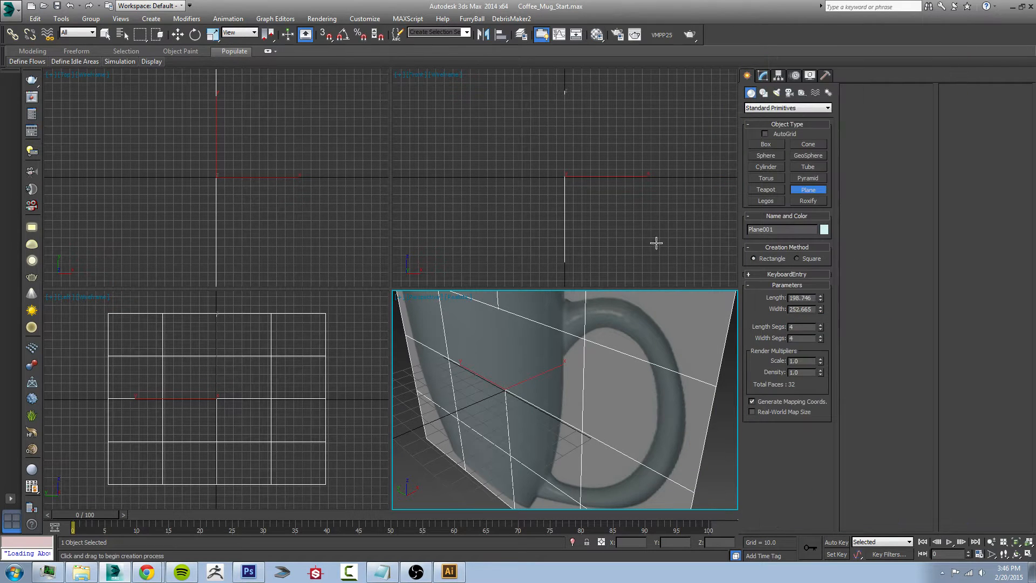
Step: Maximize the Perspective view and add a UVW Map modifier to the reference plane
key("alt+w")
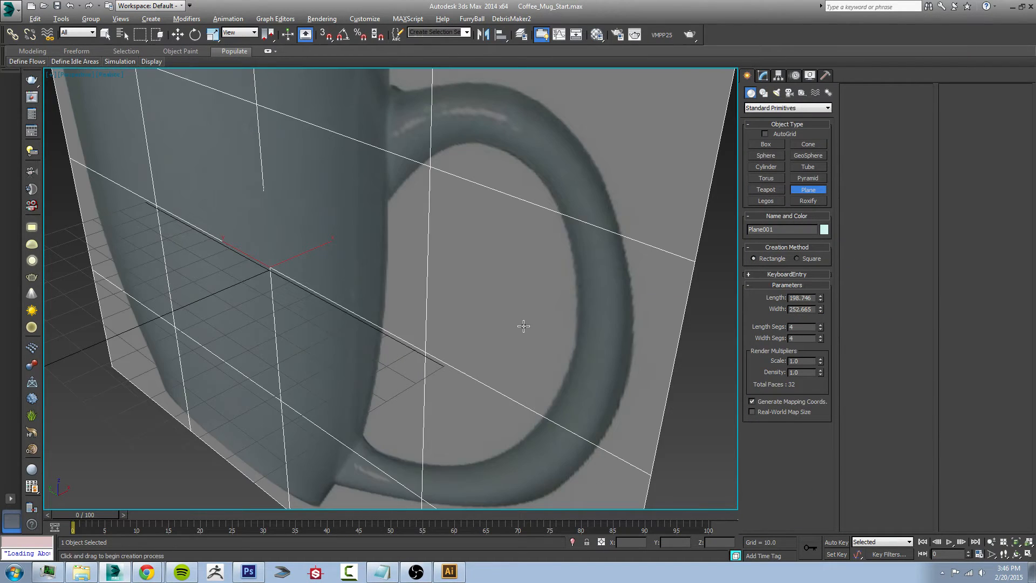
scroll(523, 326, "down", 5)
scroll(560, 335, "down", 3)
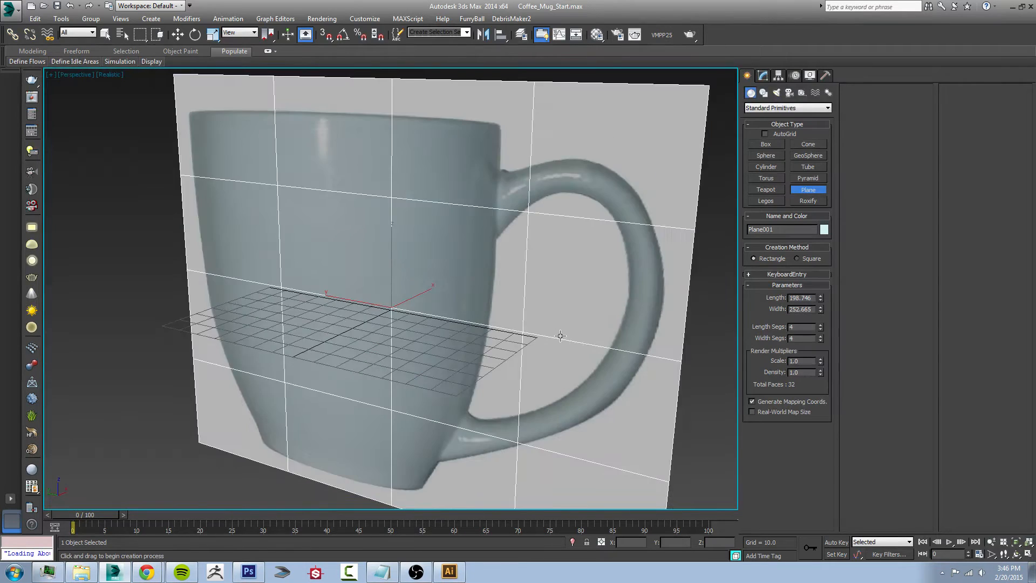
scroll(560, 336, "down", 4)
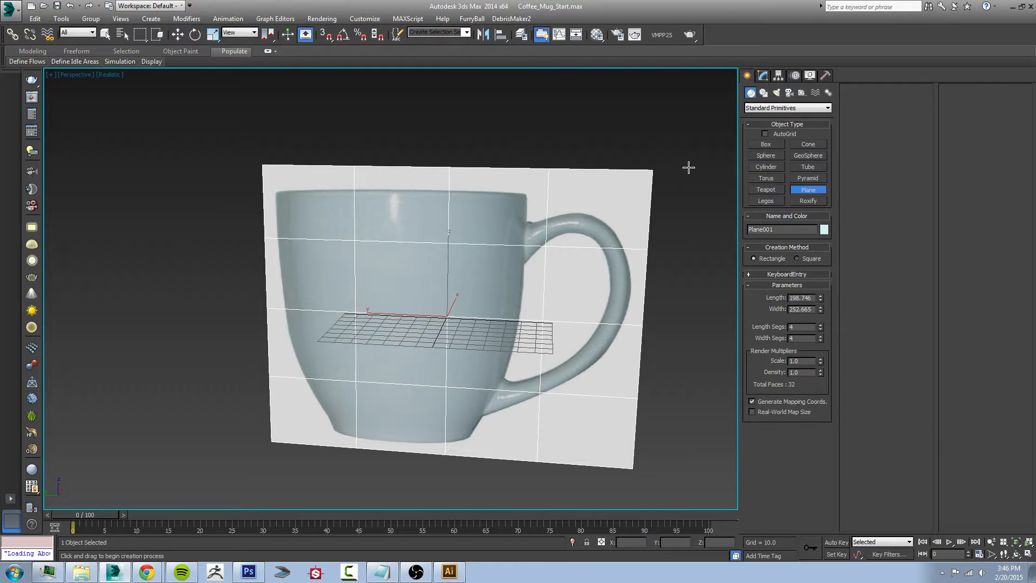
left_click(763, 76)
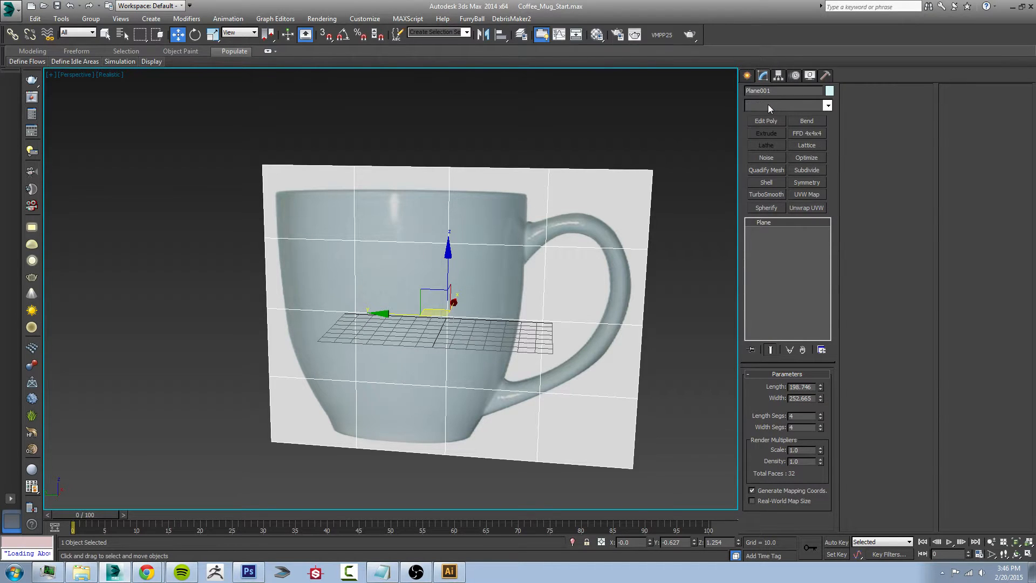
left_click(768, 105)
left_click_drag(831, 124, 830, 386)
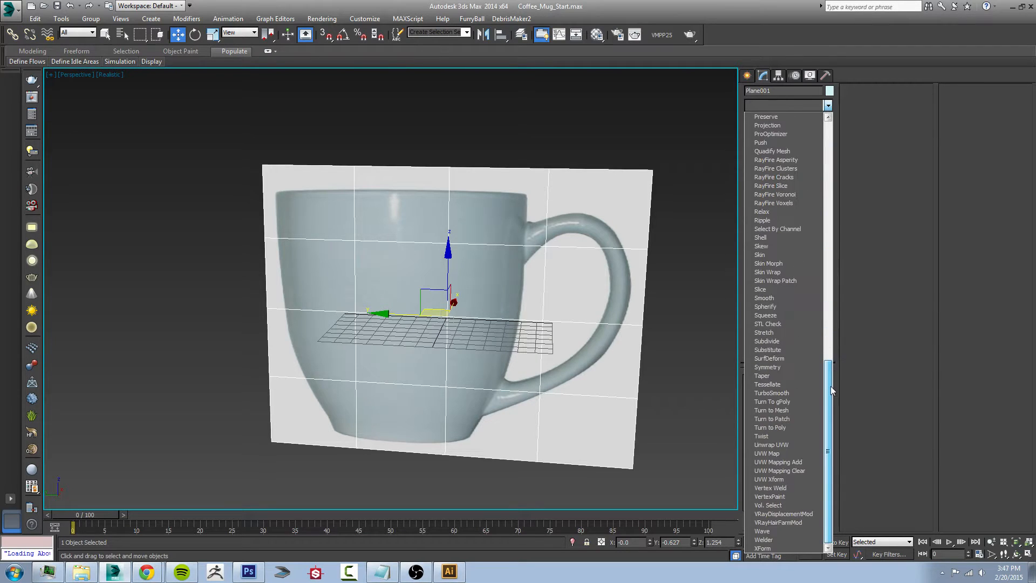
left_click(785, 453)
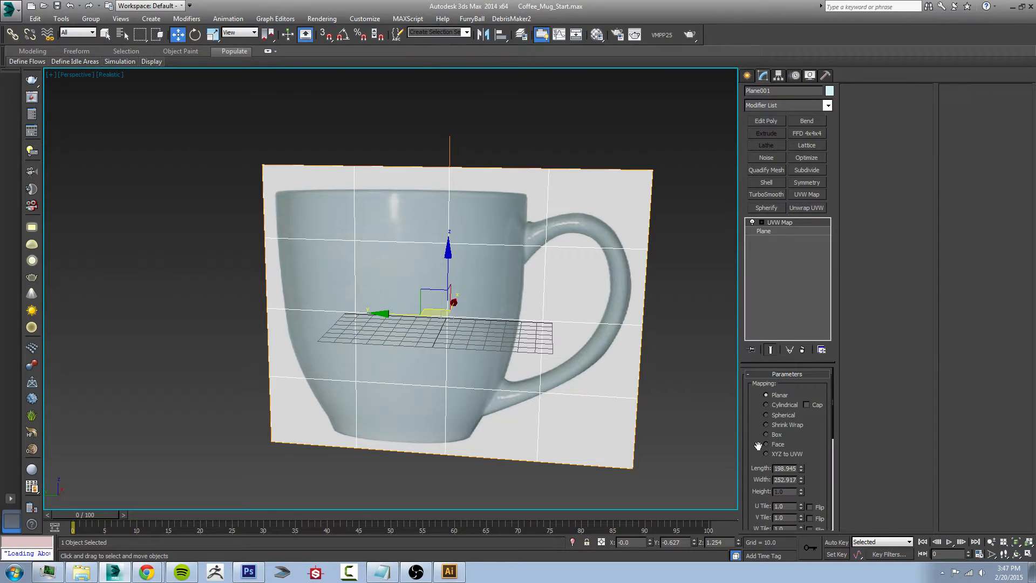
Step: Bitmap-fit the plane's UVW mapping to the proportions of the Coffee_Mug image
left_click_drag(758, 446, 755, 290)
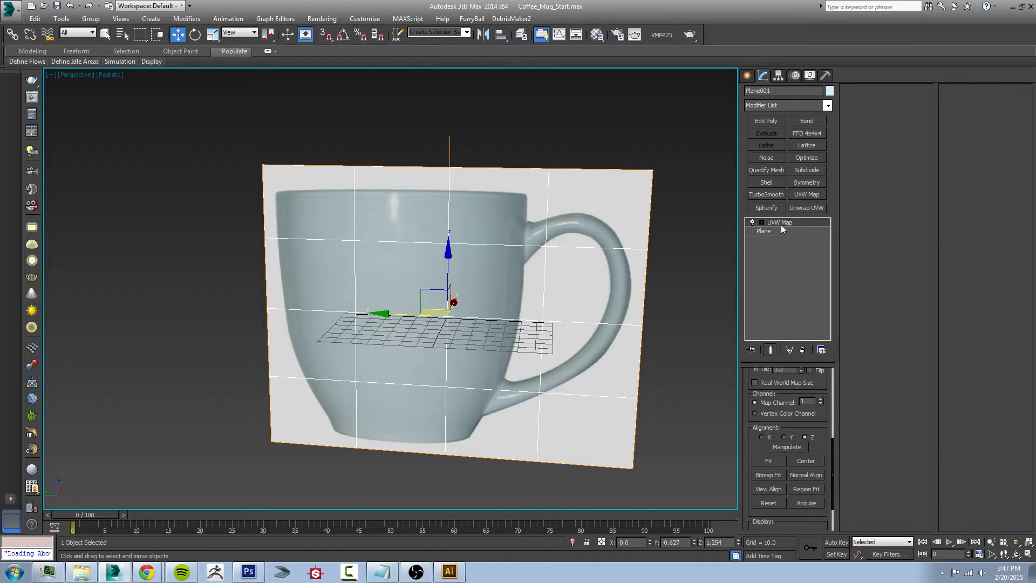
left_click_drag(751, 441, 751, 431)
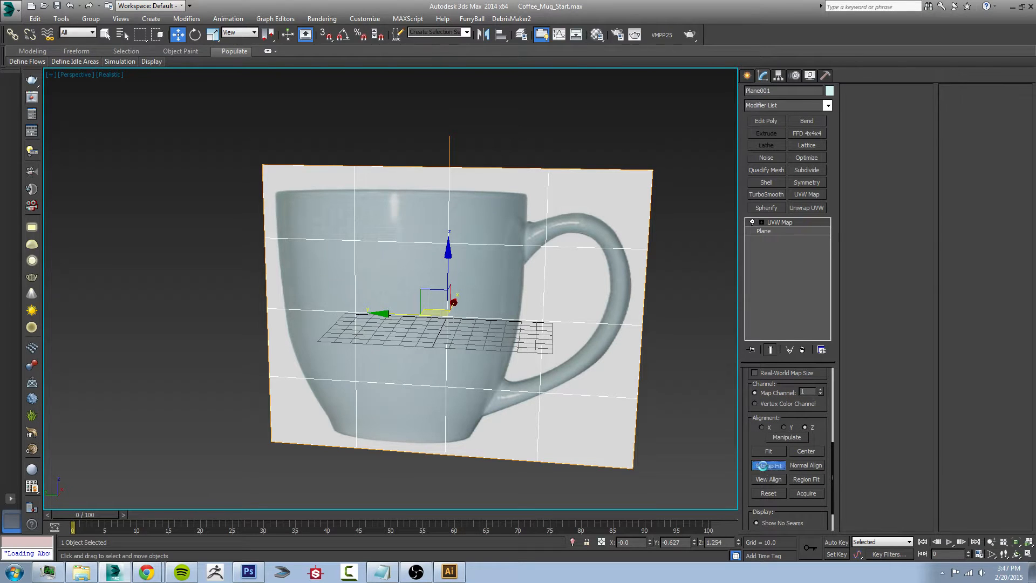
left_click(762, 465)
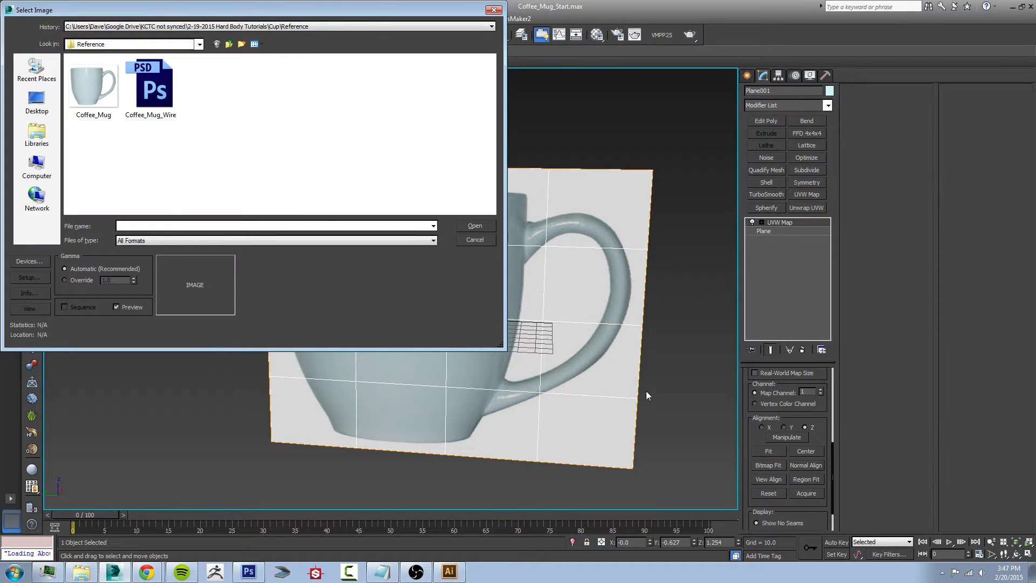
left_click(117, 102)
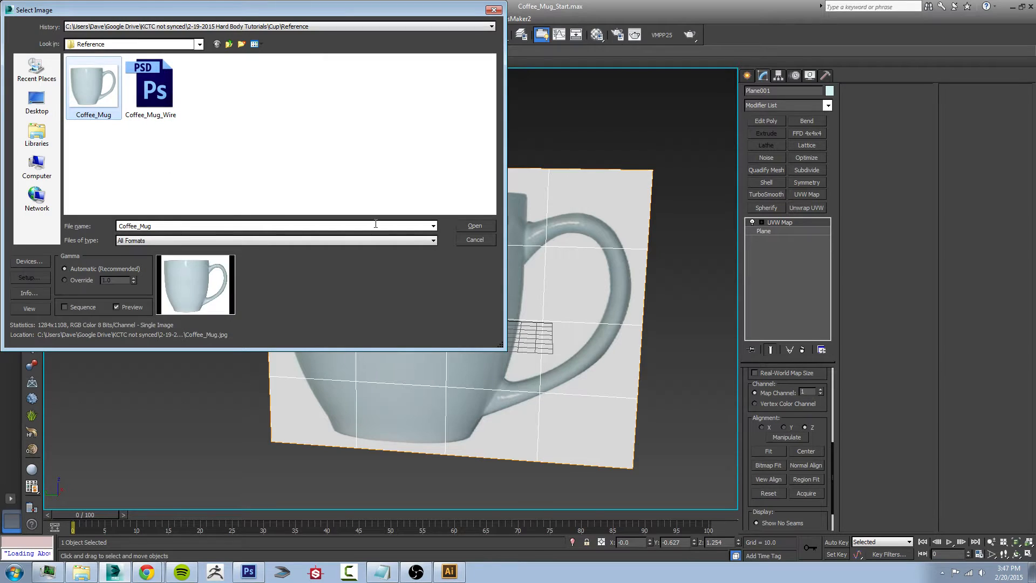
left_click(475, 226)
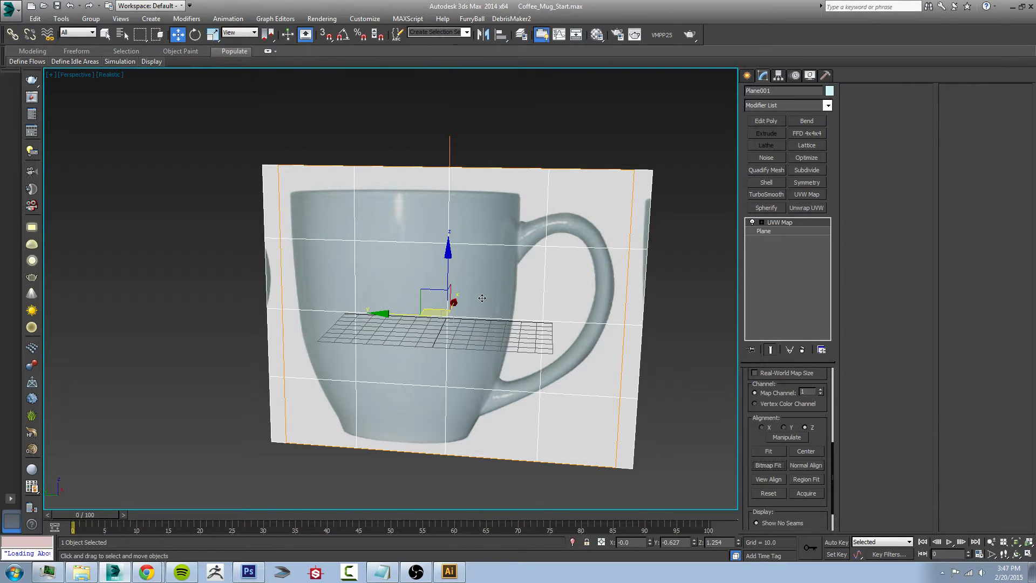
Step: Create a cylinder at the grid origin with a radius of about 41 and a height of about 85
middle_click_drag(481, 298, 490, 293, "alt")
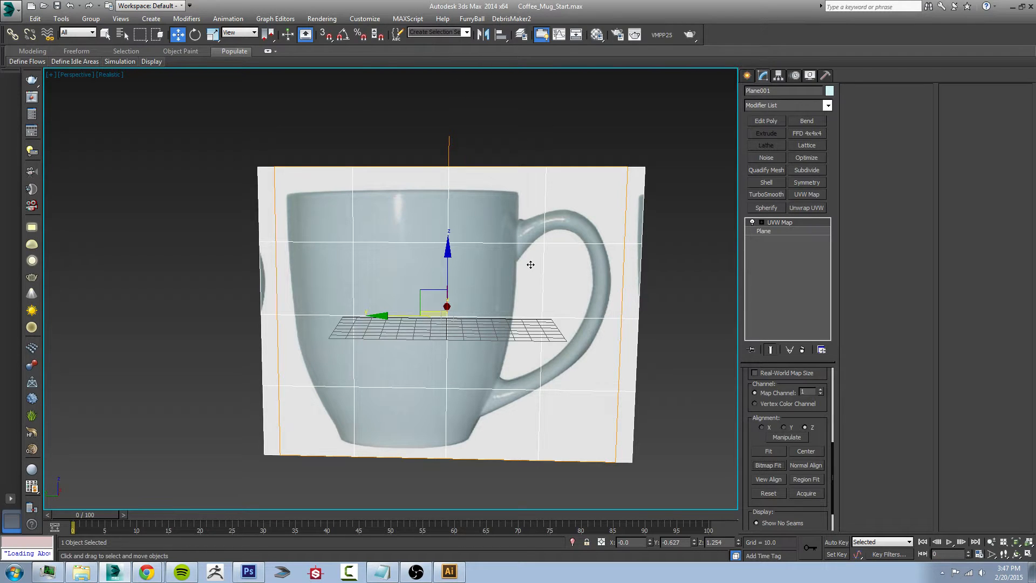
left_click(747, 75)
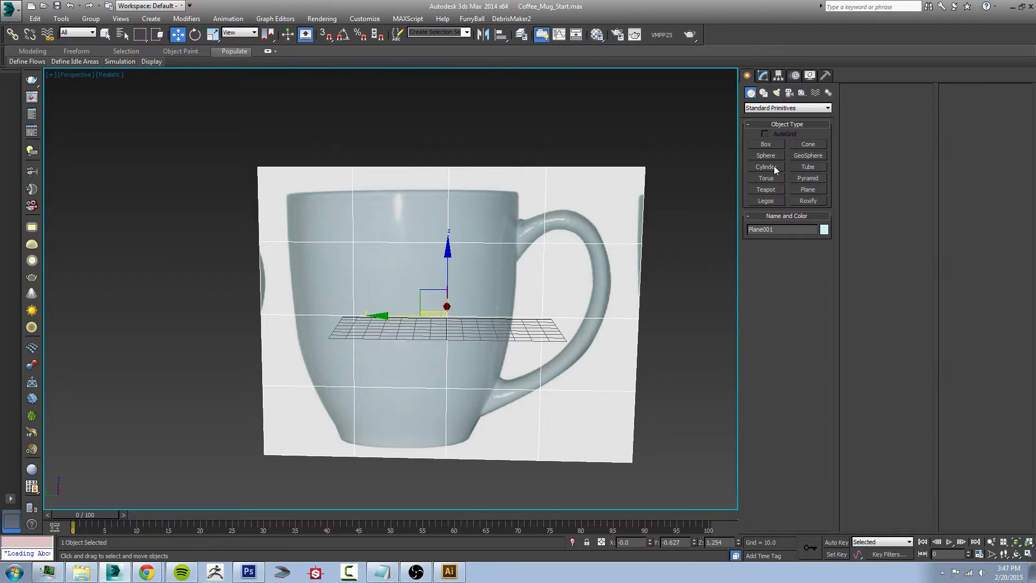
left_click(766, 166)
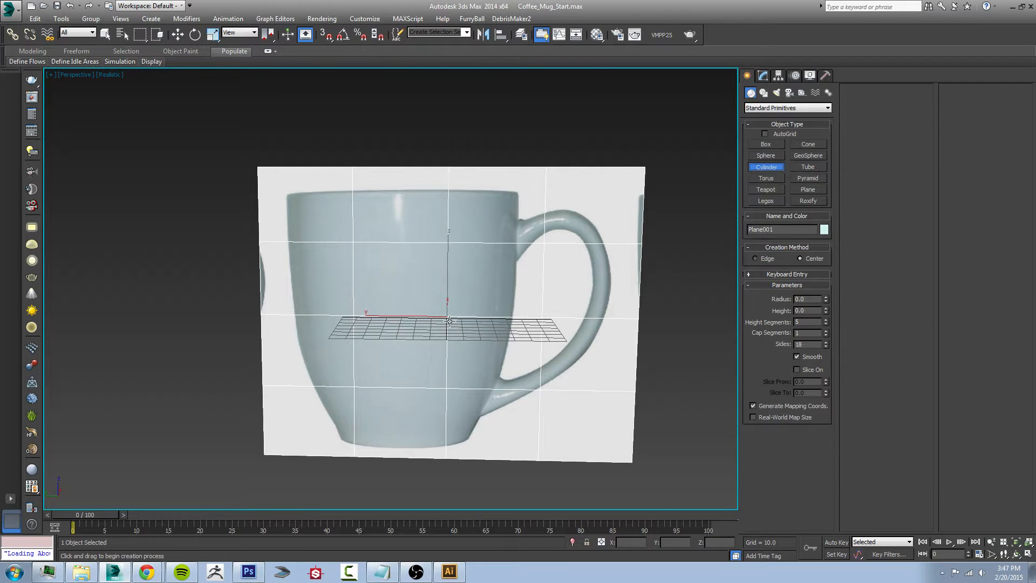
left_click_drag(449, 320, 458, 330)
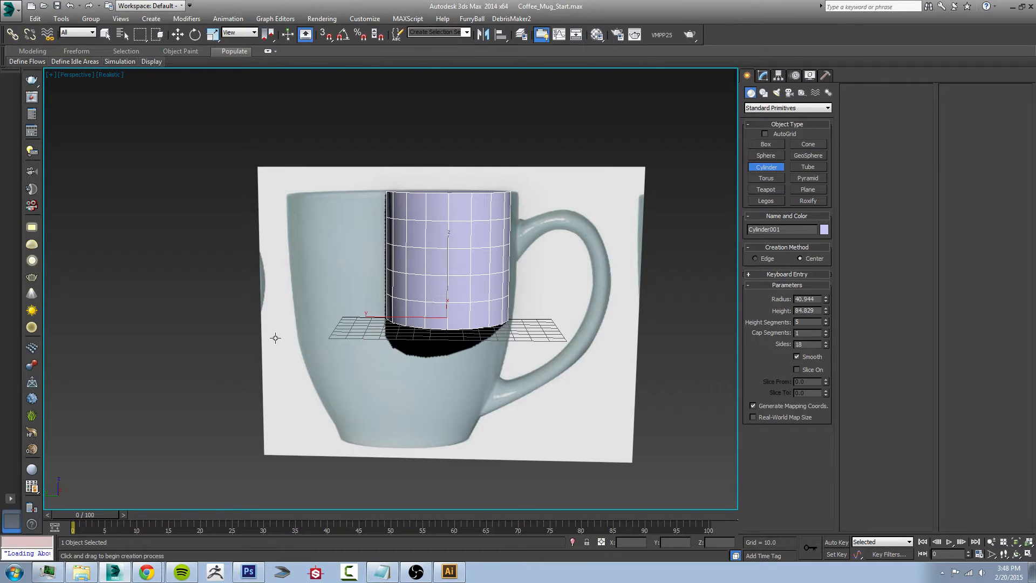
Step: Switch to a maximized Left view and move the cylinder down to the base of the mug in the reference photo
key("alt+w")
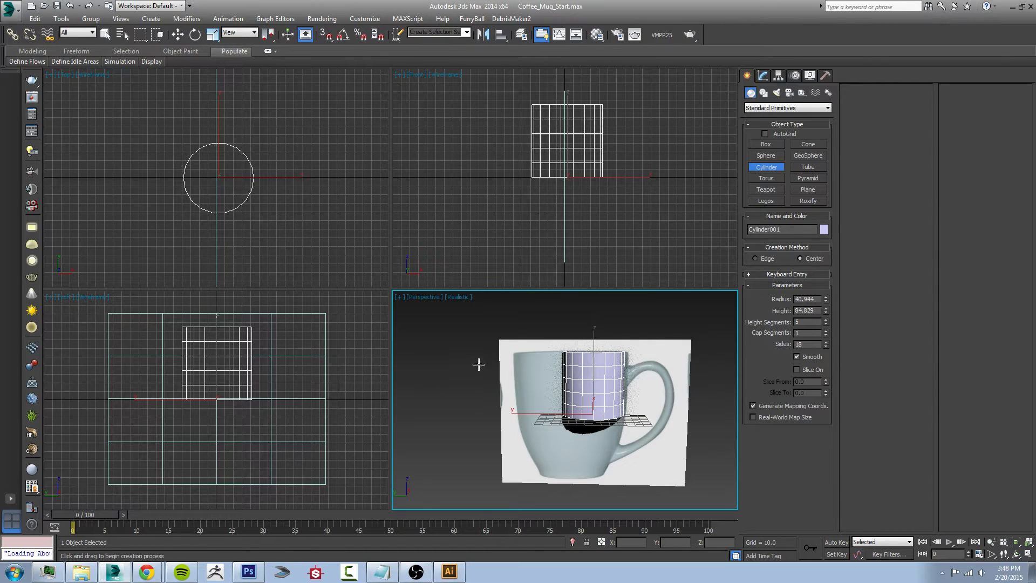
key("alt+w")
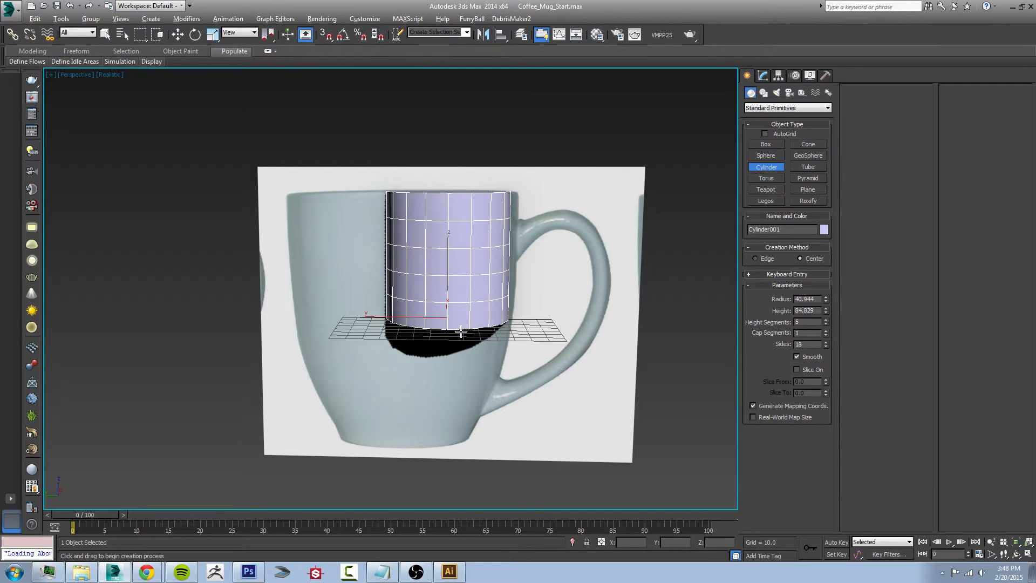
key("l")
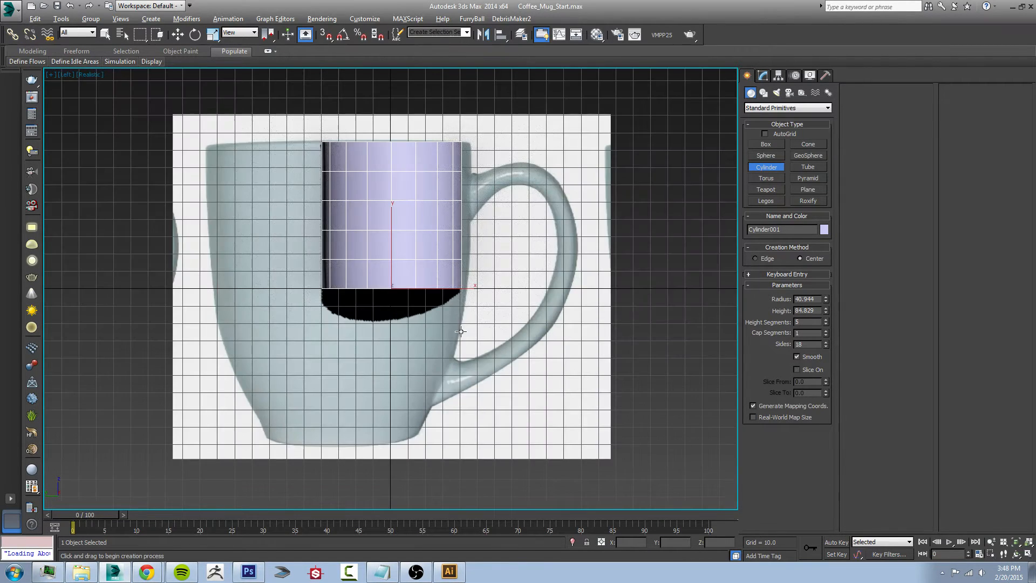
middle_click_drag(460, 331, 472, 340)
key("w")
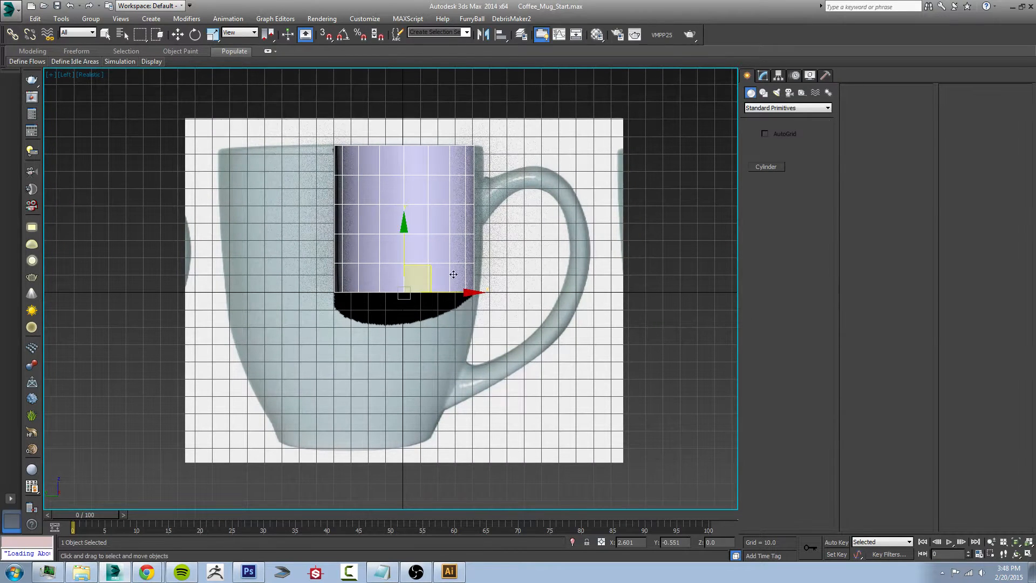
left_click_drag(431, 265, 381, 418)
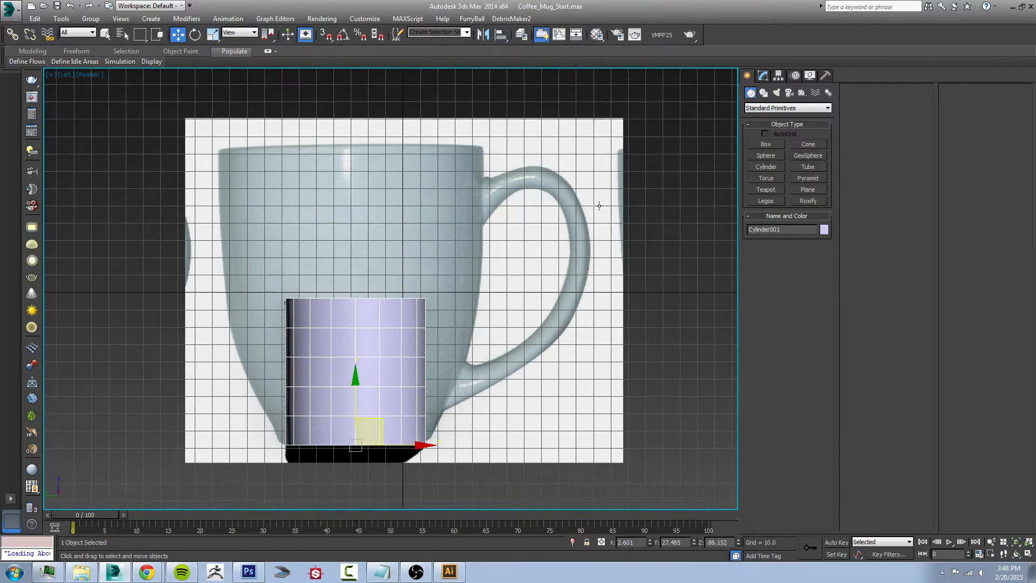
Step: Set the cylinder's height to about 173.9 with 3 height segments and convert it to an Editable Poly
left_click(763, 76)
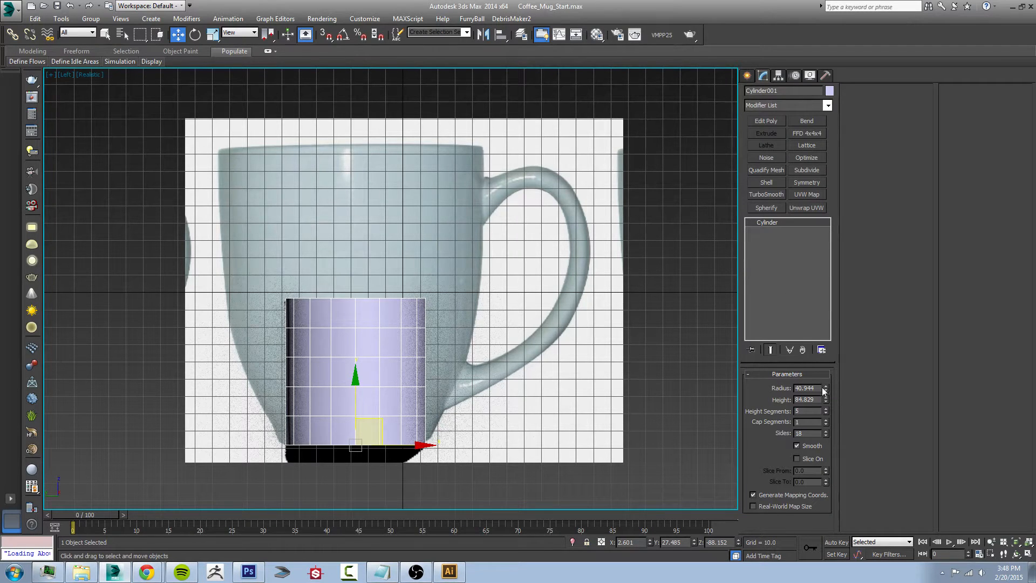
left_click_drag(825, 400, 829, 348)
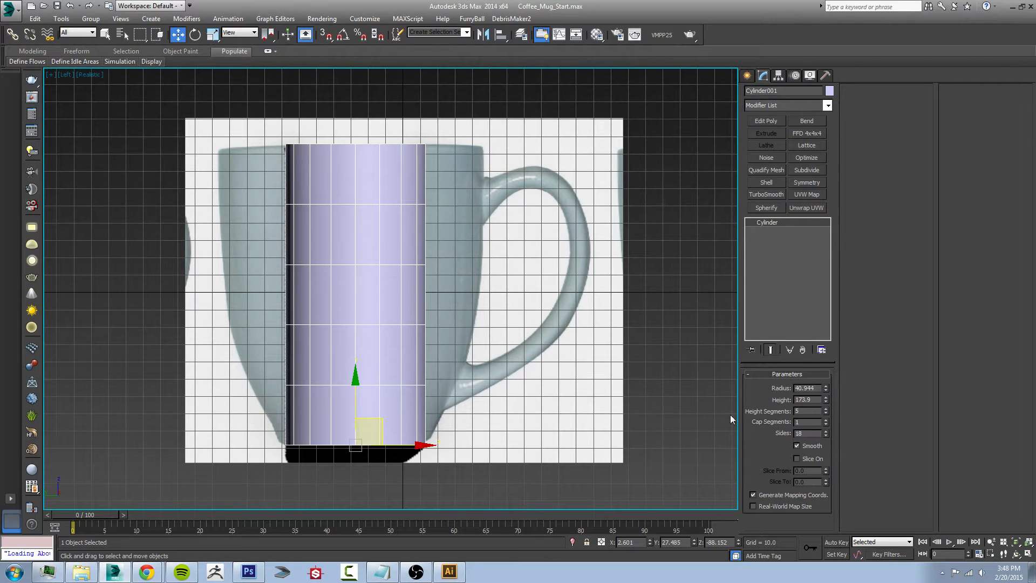
left_click(825, 413)
left_click(826, 413)
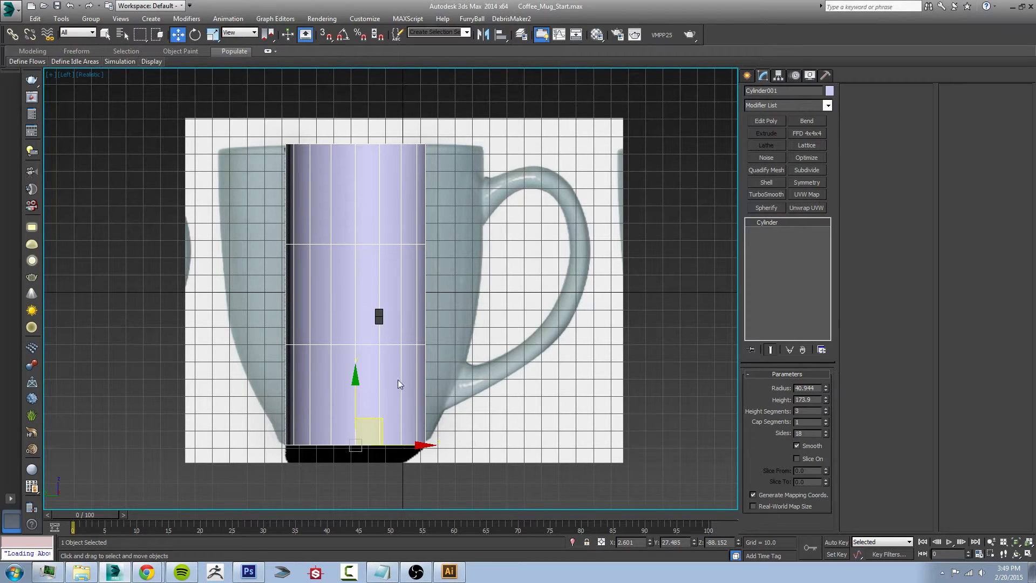
left_click(504, 425)
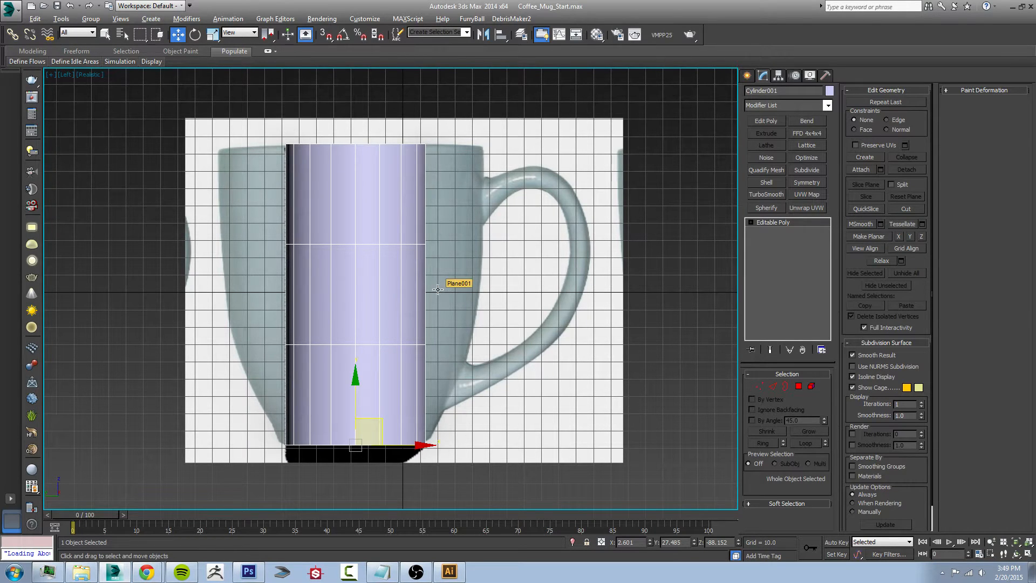
Step: Make the cylinder see-through and change the Left viewport's display style to Shaded
key("alt+x")
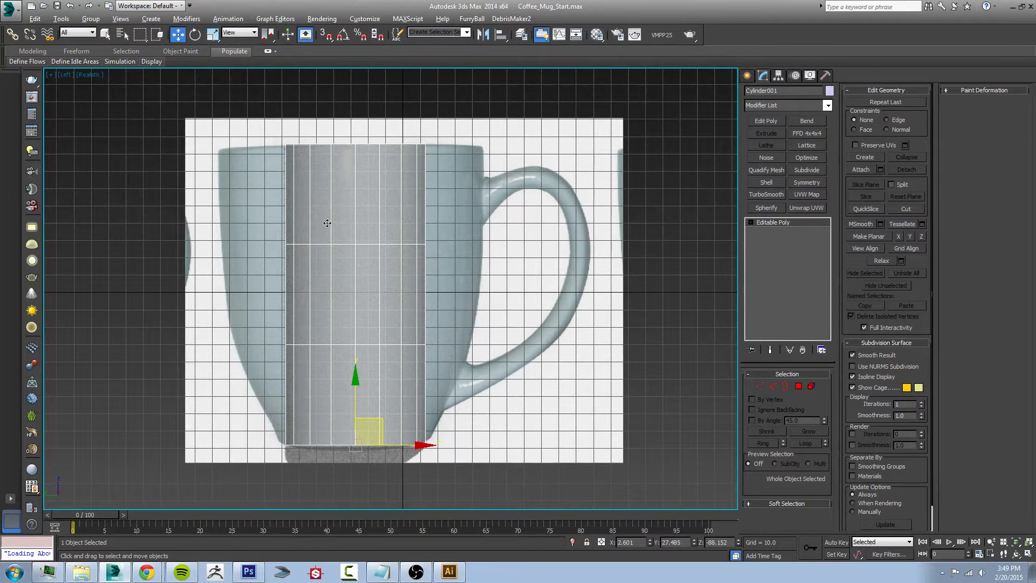
middle_click_drag(343, 275, 356, 279)
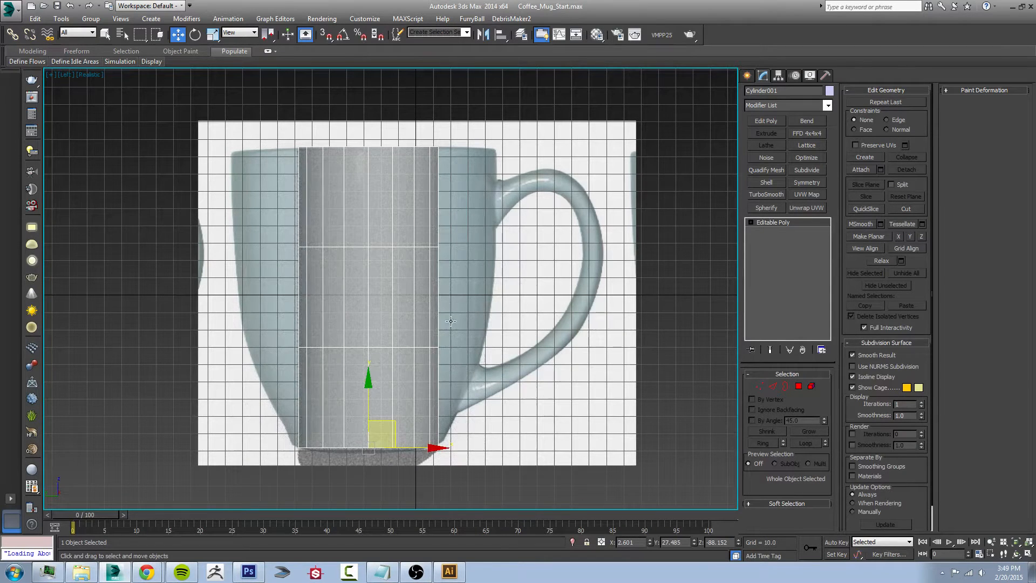
left_click(90, 75)
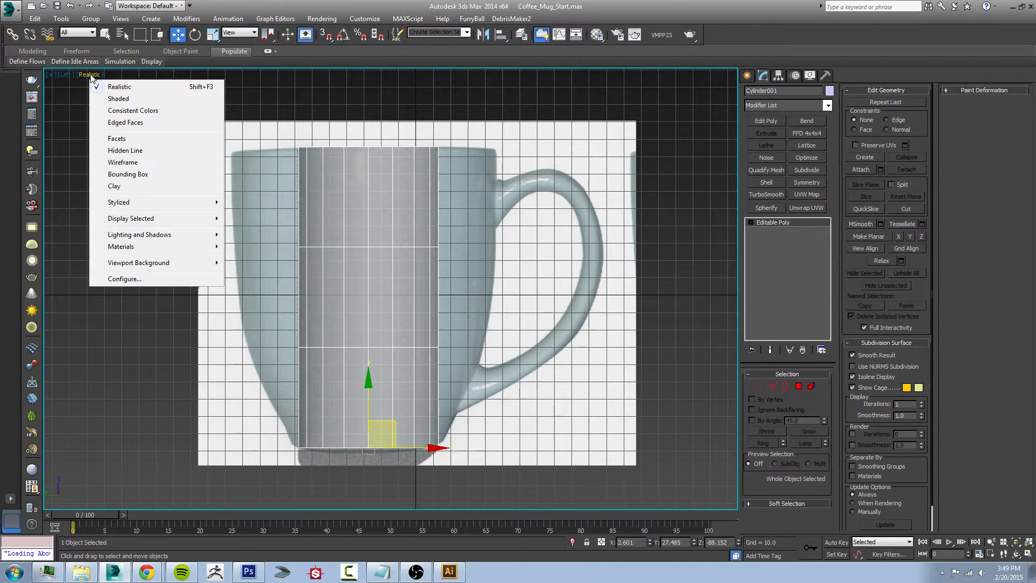
left_click(116, 99)
middle_click_drag(299, 247, 336, 270)
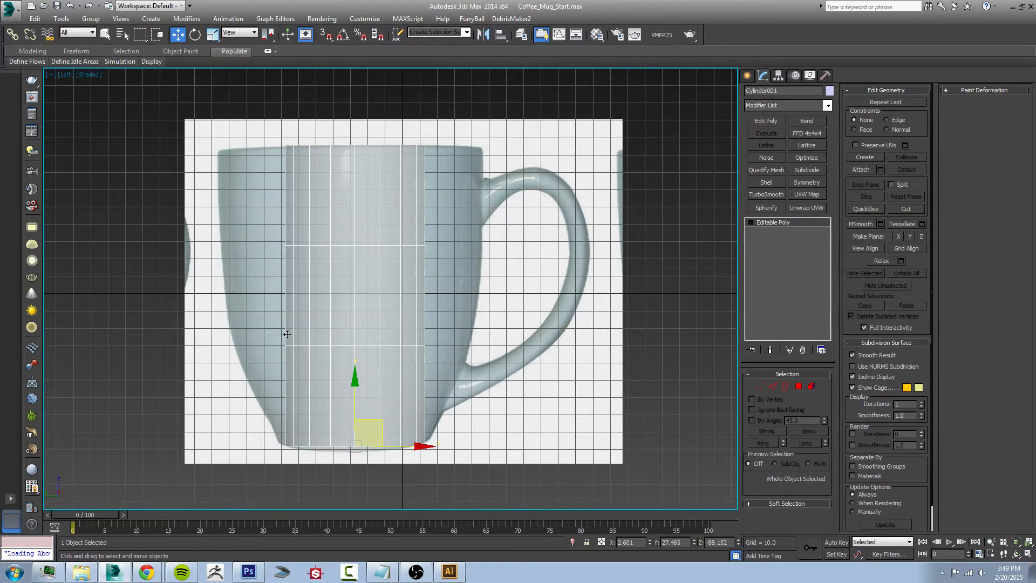
Step: Hide the viewport grid and nudge the cylinder horizontally to center it on the photo's mug base
key("g")
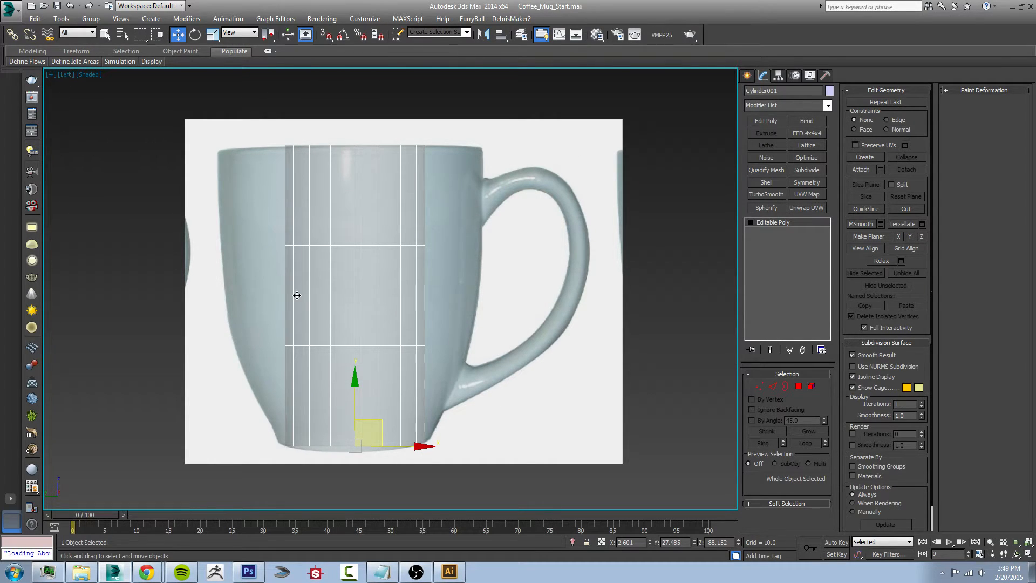
middle_click_drag(321, 321, 333, 324)
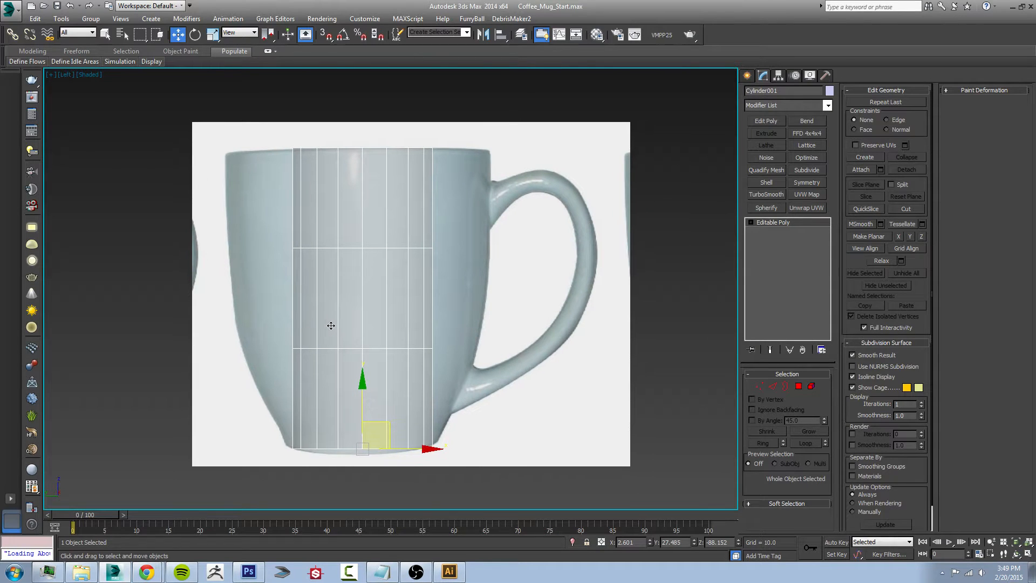
left_click_drag(404, 445, 400, 438)
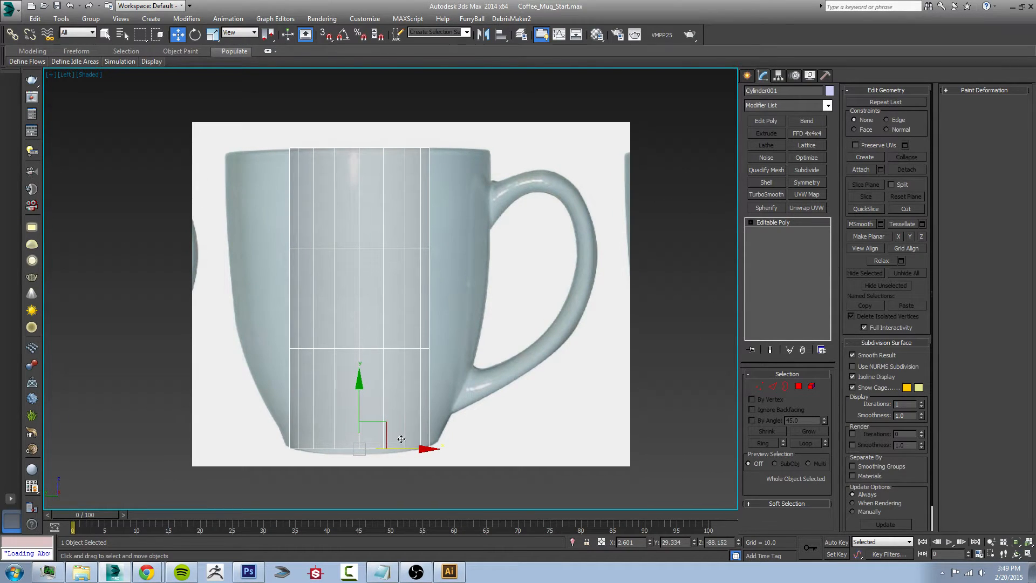
Step: Select the cylinder's top ring of vertices and scale it uniformly outward to the width of the mug's rim
left_click(758, 388)
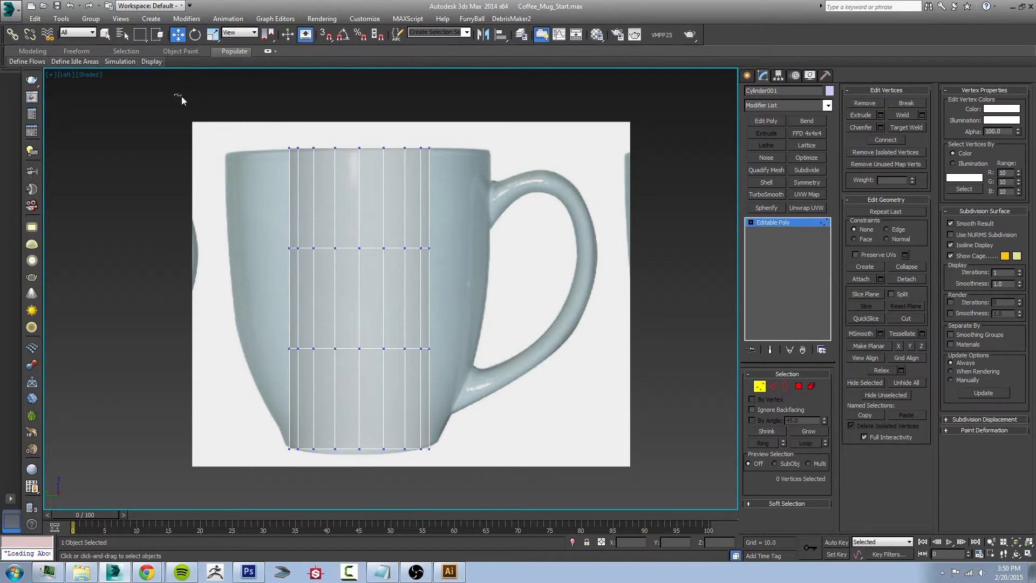
left_click_drag(182, 96, 322, 155)
left_click_drag(464, 186, 542, 203)
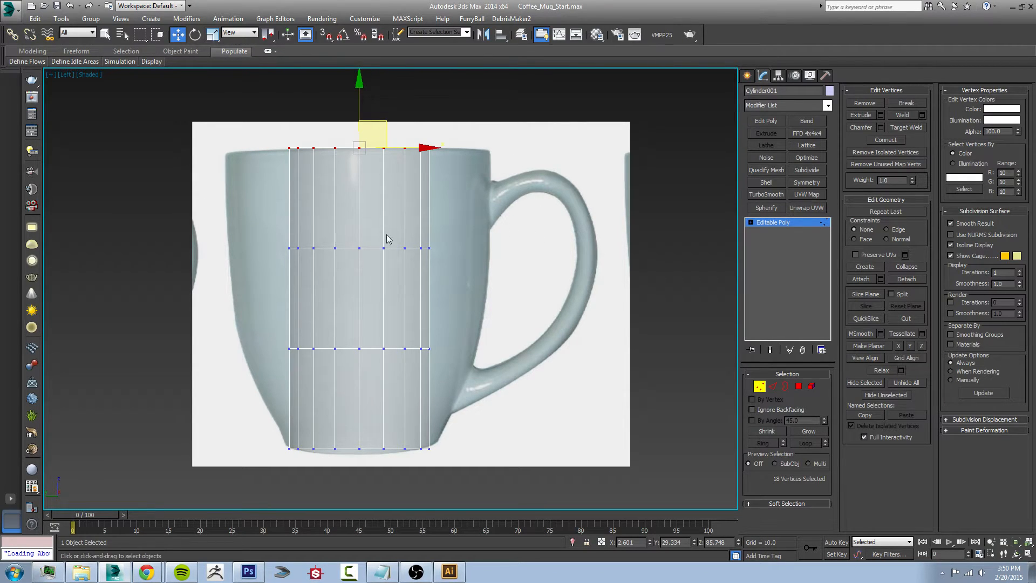
key("r")
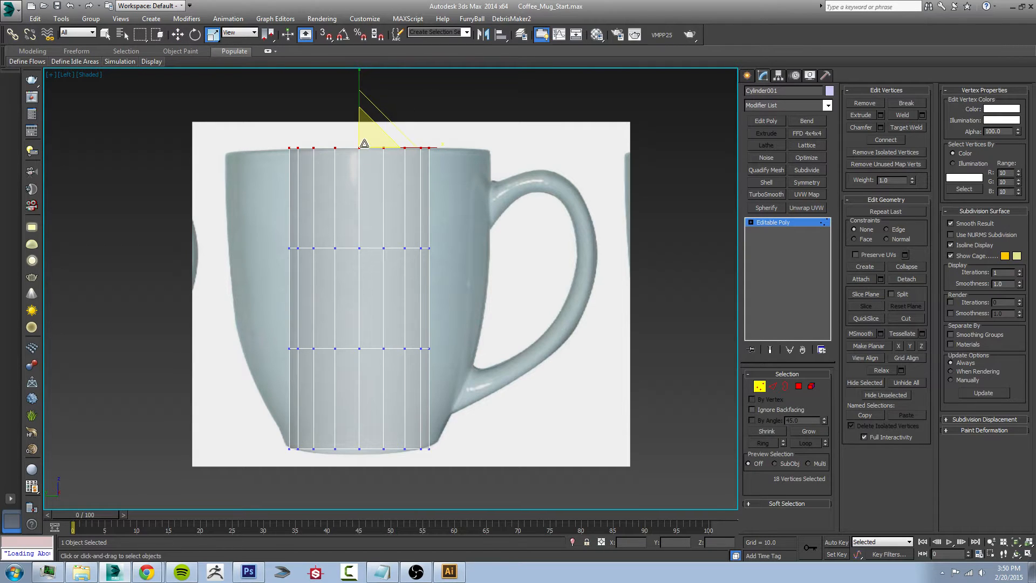
left_click_drag(365, 138, 388, 89)
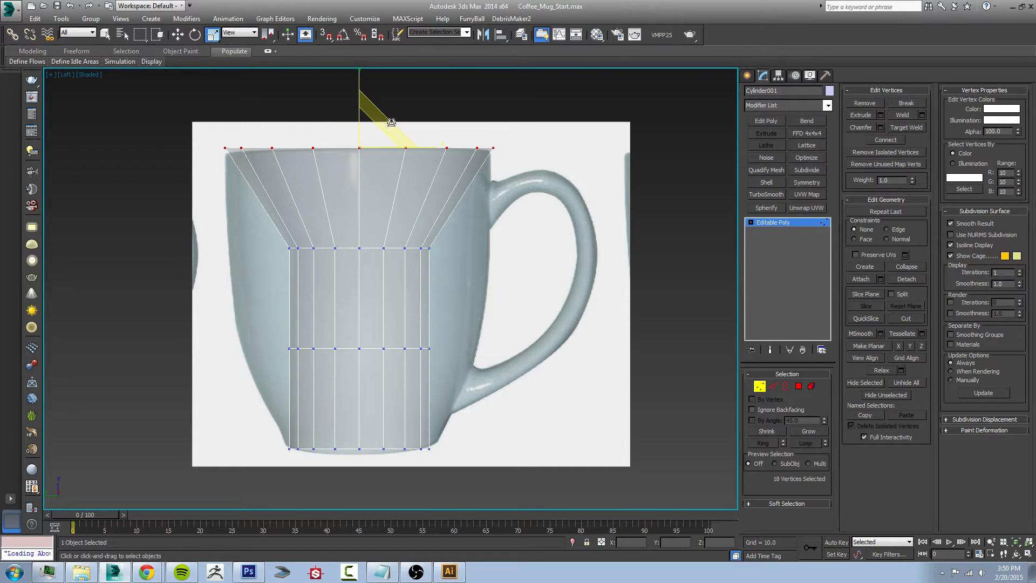
Step: Scale the two middle vertex rings uniformly outward, one after the other, to match the mug's side profile
middle_click_drag(388, 128, 376, 170)
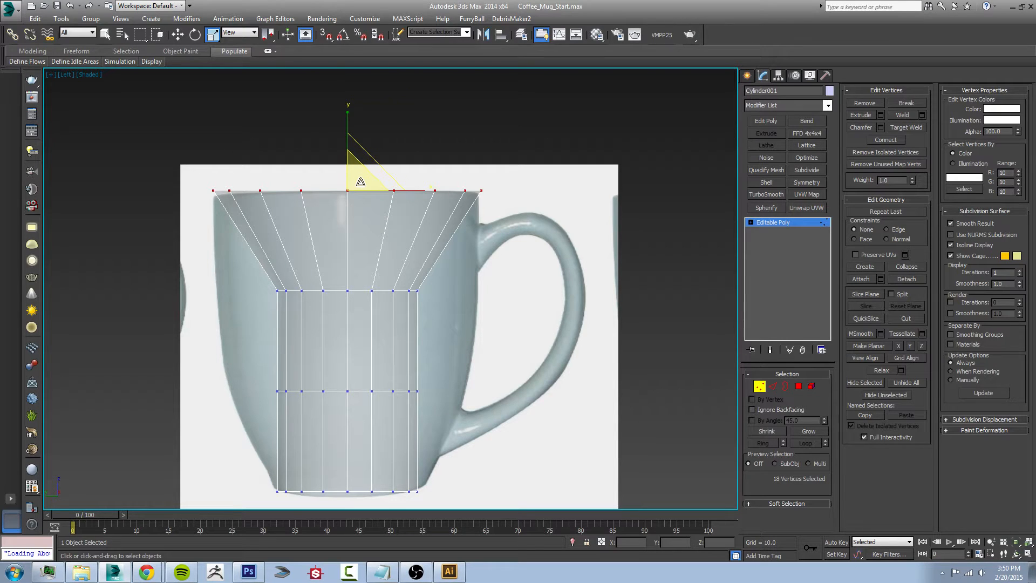
middle_click_drag(357, 207, 376, 156)
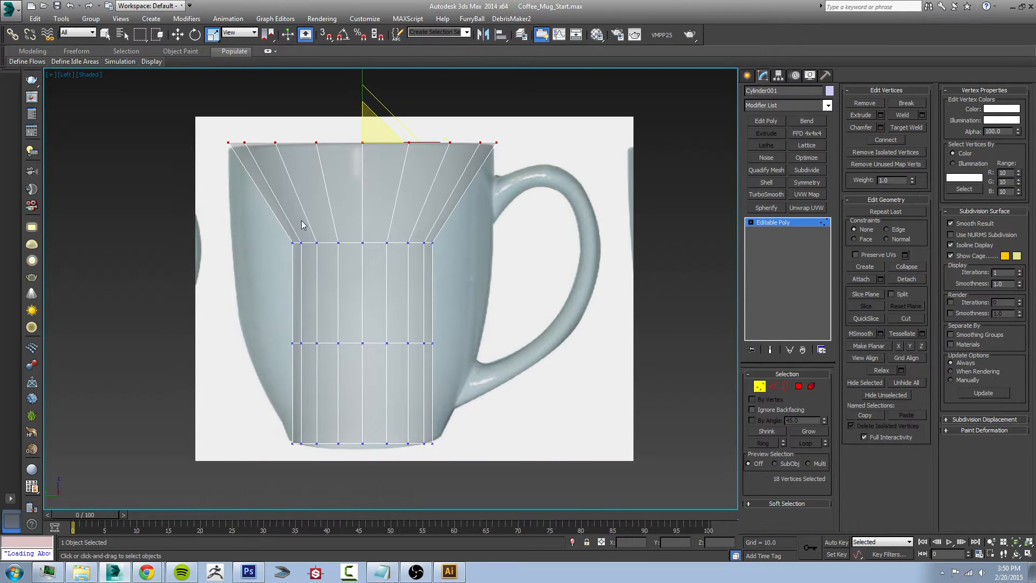
left_click_drag(246, 214, 483, 270)
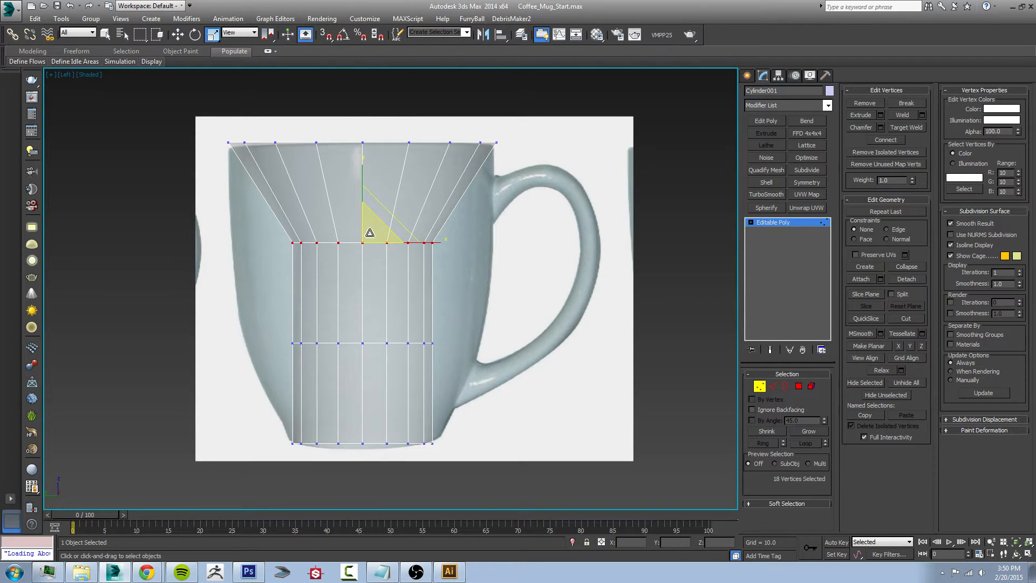
left_click_drag(370, 230, 399, 184)
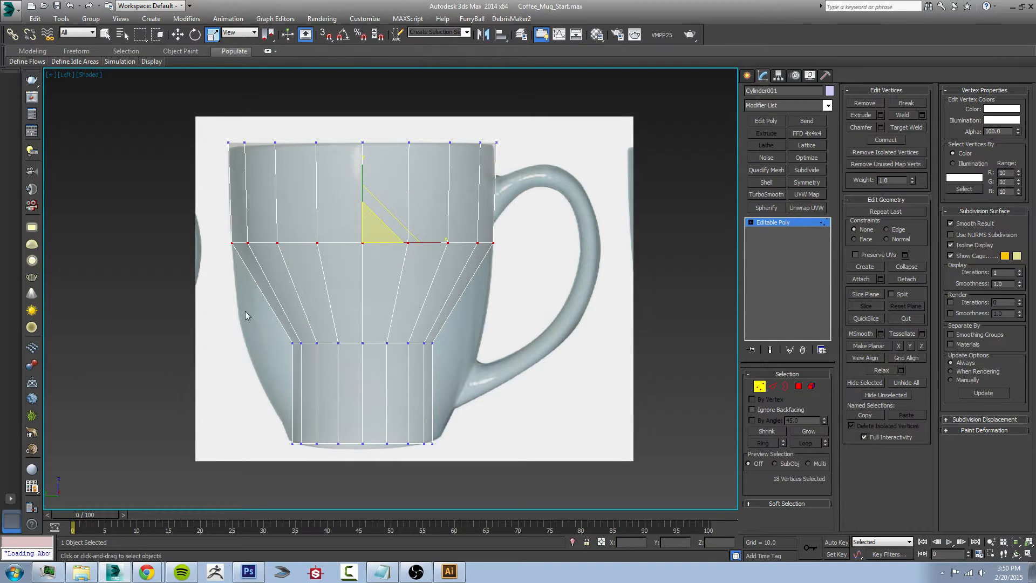
left_click_drag(356, 347, 462, 362)
left_click_drag(377, 332, 393, 299)
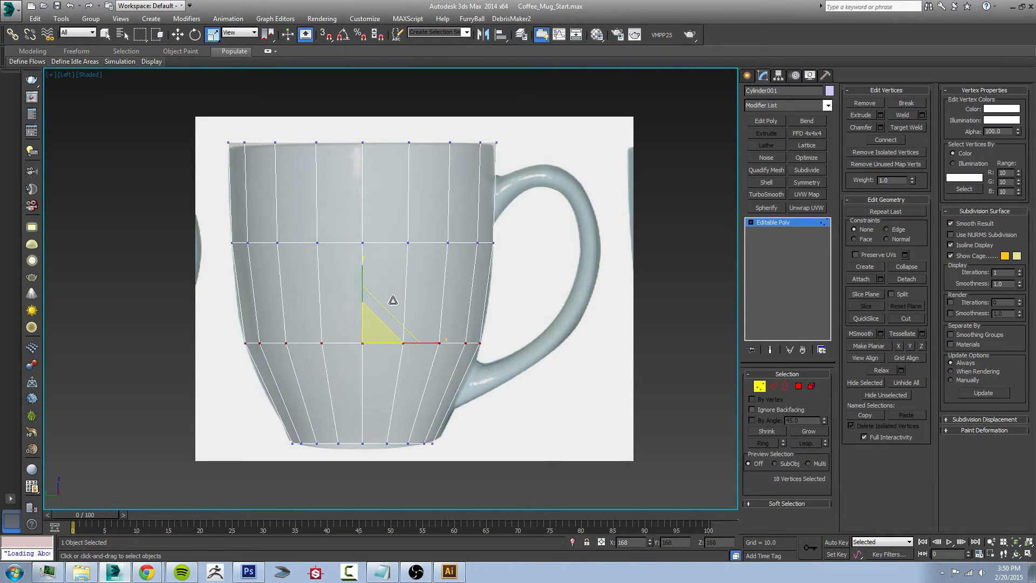
Step: Scale the bottom vertex ring slightly outward to fit the mug's base and leave vertex editing
scroll(383, 340, "up", 3)
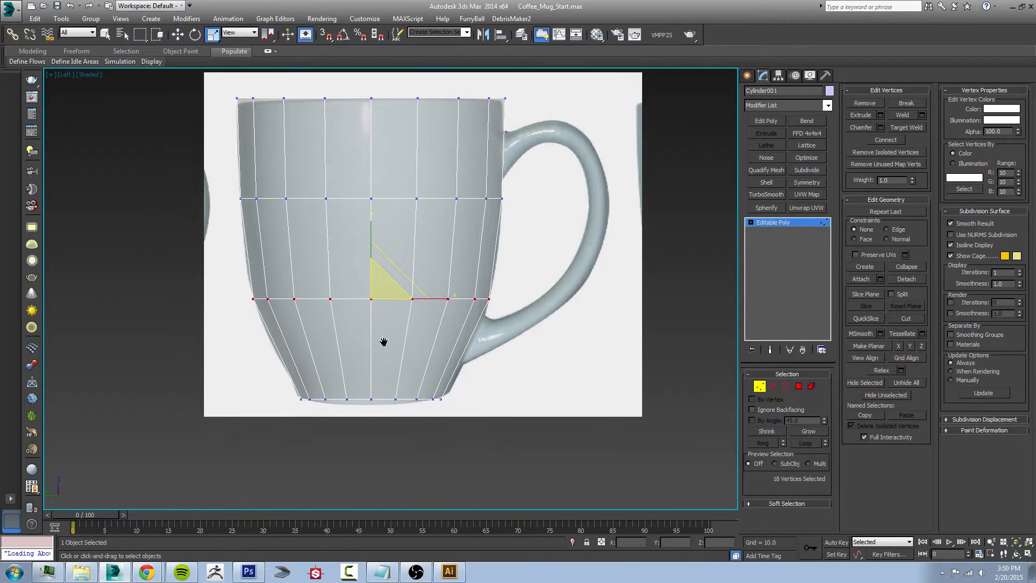
left_click_drag(203, 371, 387, 409)
scroll(442, 278, "down", 4)
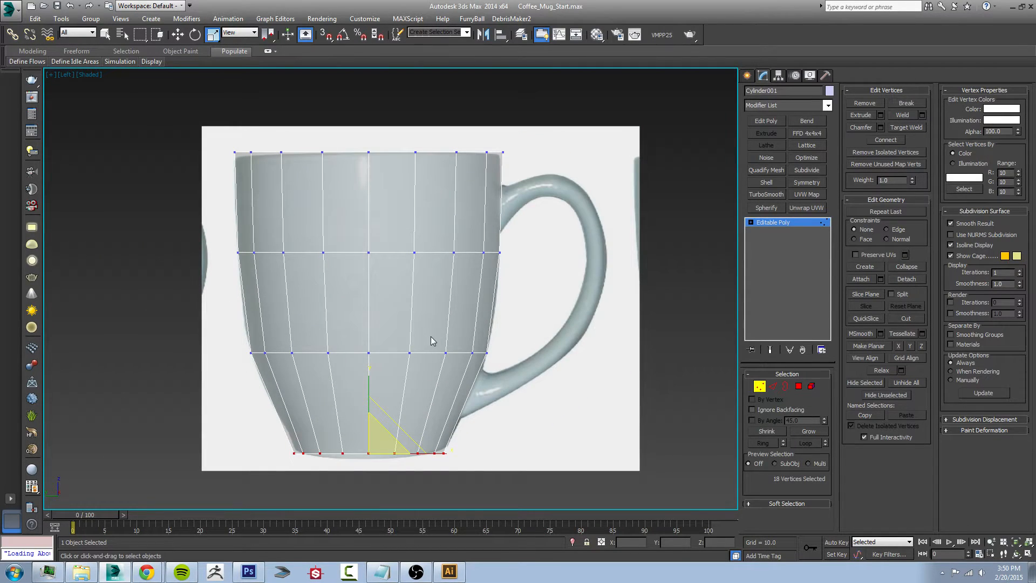
left_click(759, 387)
middle_click_drag(557, 351, 549, 353)
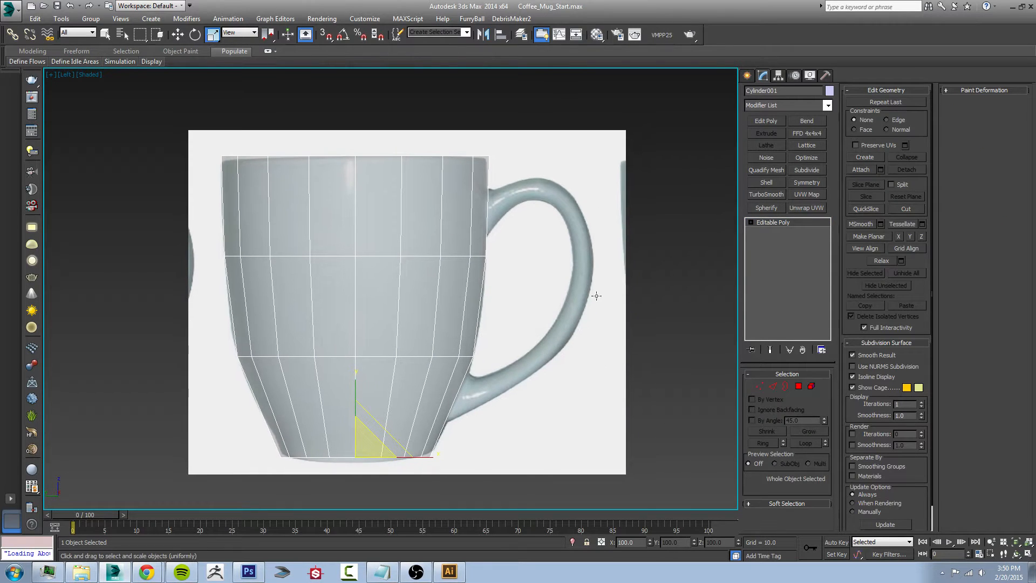
Step: Start the Line spline tool in the Left view with the mug's handle in sight
left_click(747, 75)
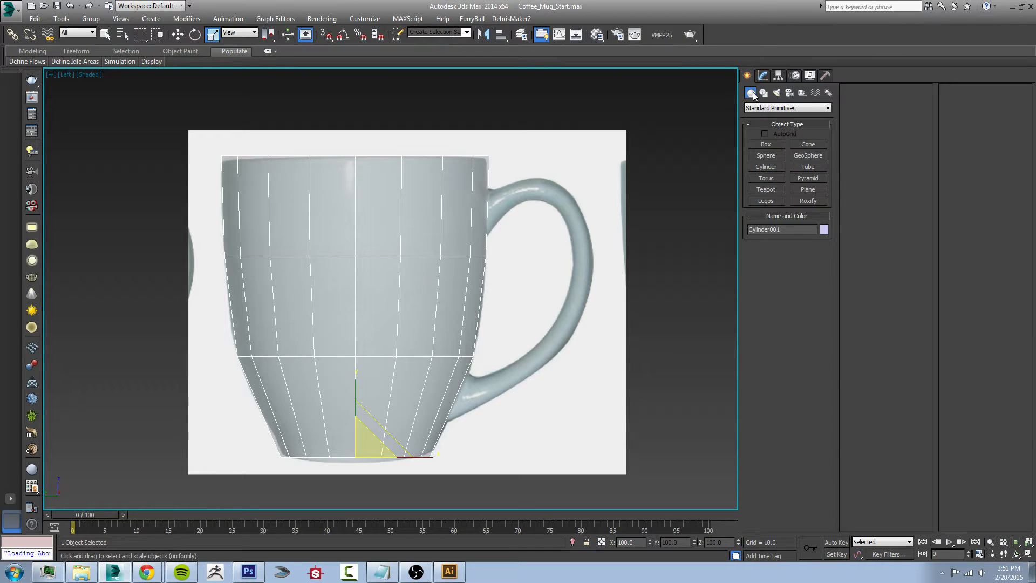
left_click(763, 93)
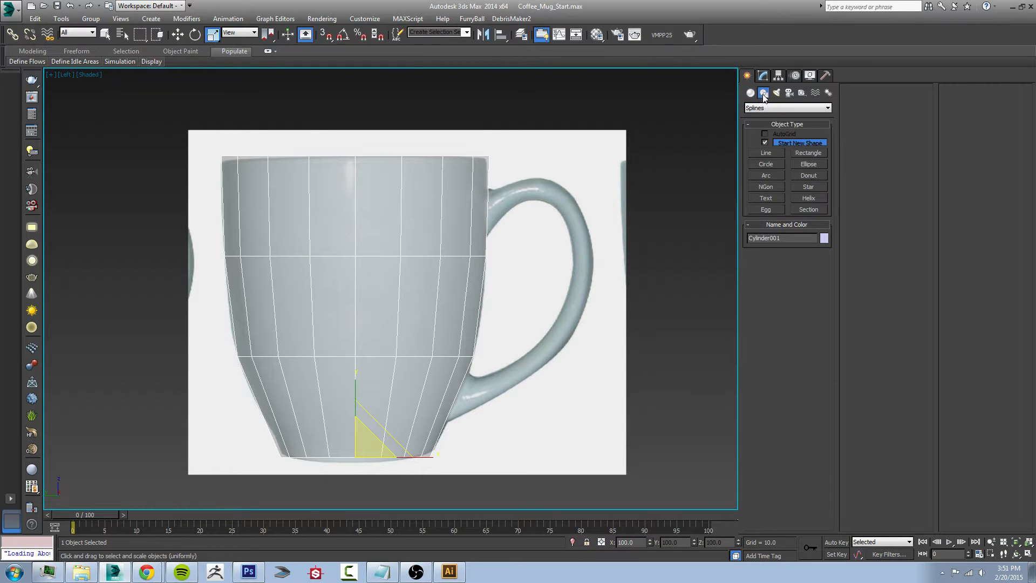
left_click(766, 153)
middle_click_drag(513, 247, 492, 244)
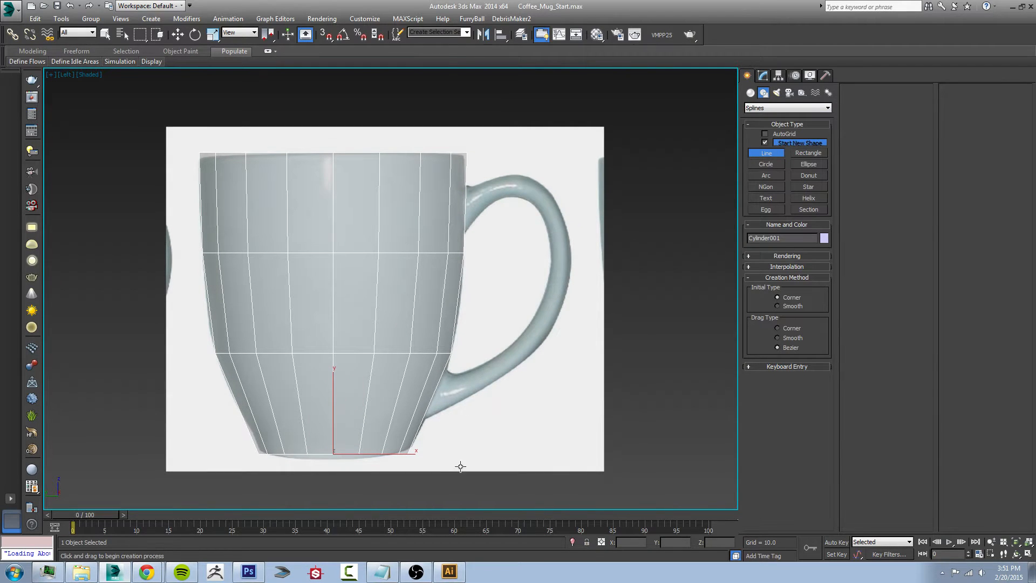
Step: Switch to Illustrator and draw an open path of five straight-cornered anchor points with the Pen tool below the heading
left_click(449, 571)
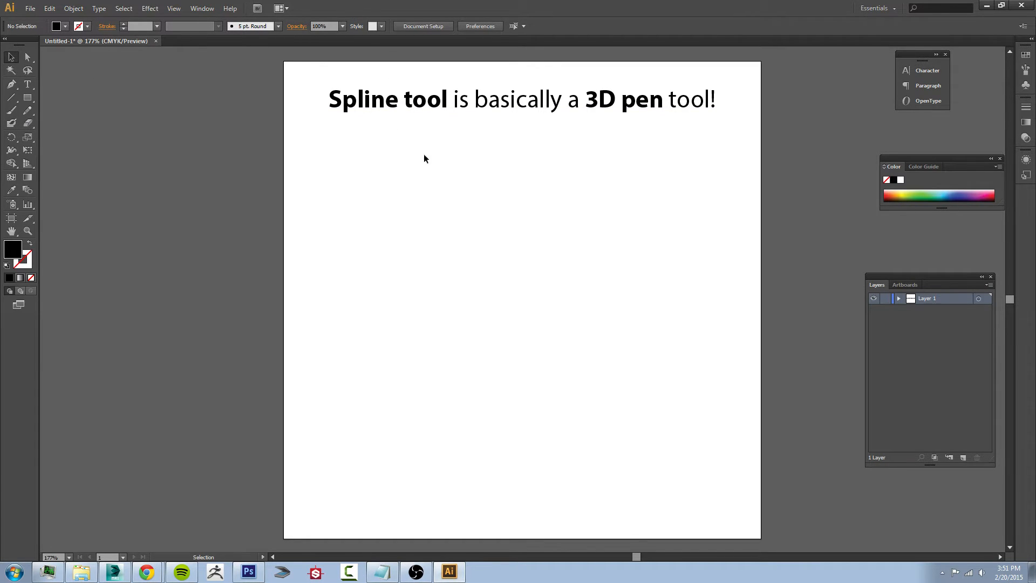
key("p")
left_click(380, 170)
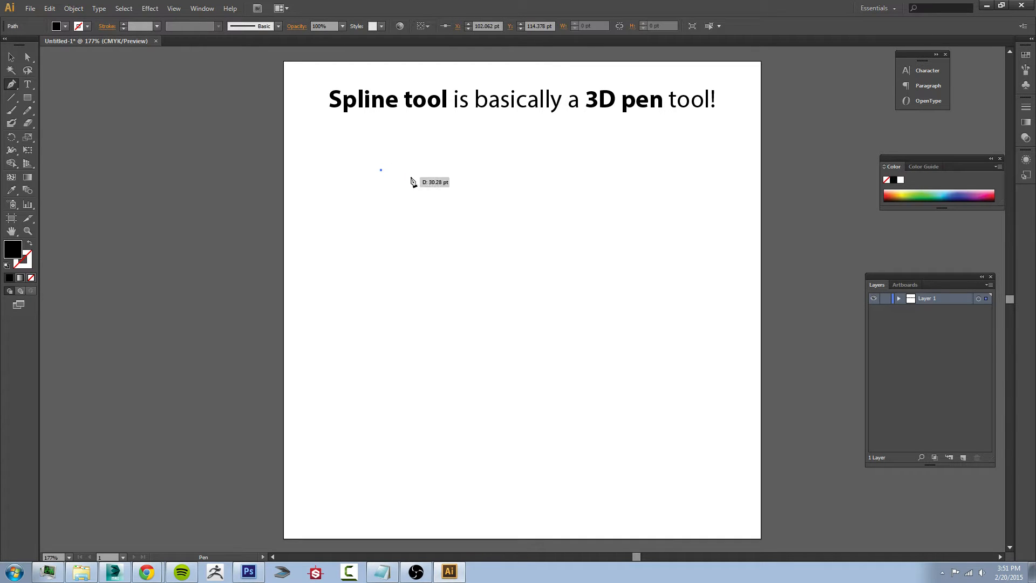
left_click(466, 189)
left_click(488, 246)
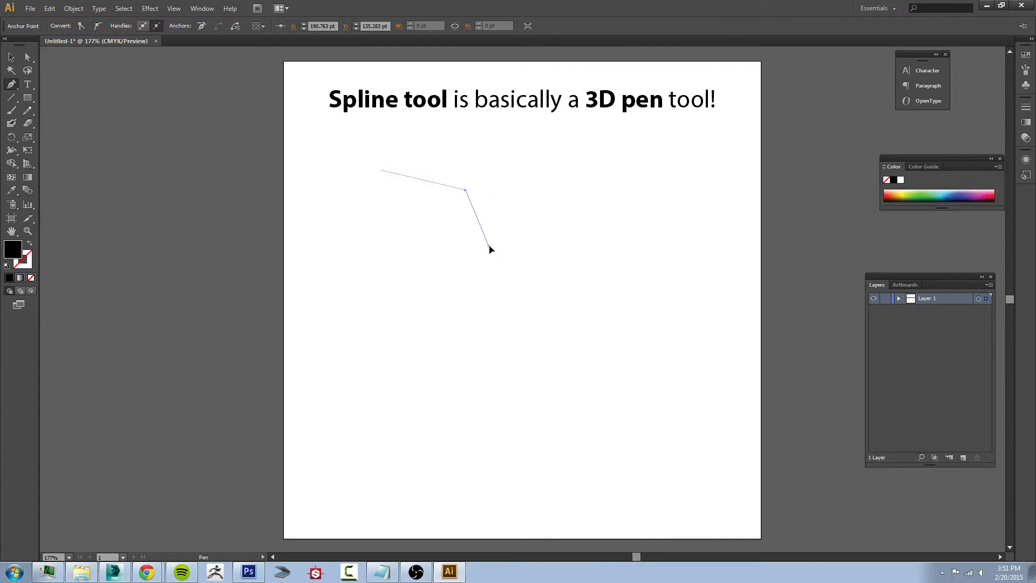
left_click(430, 303)
left_click(378, 323)
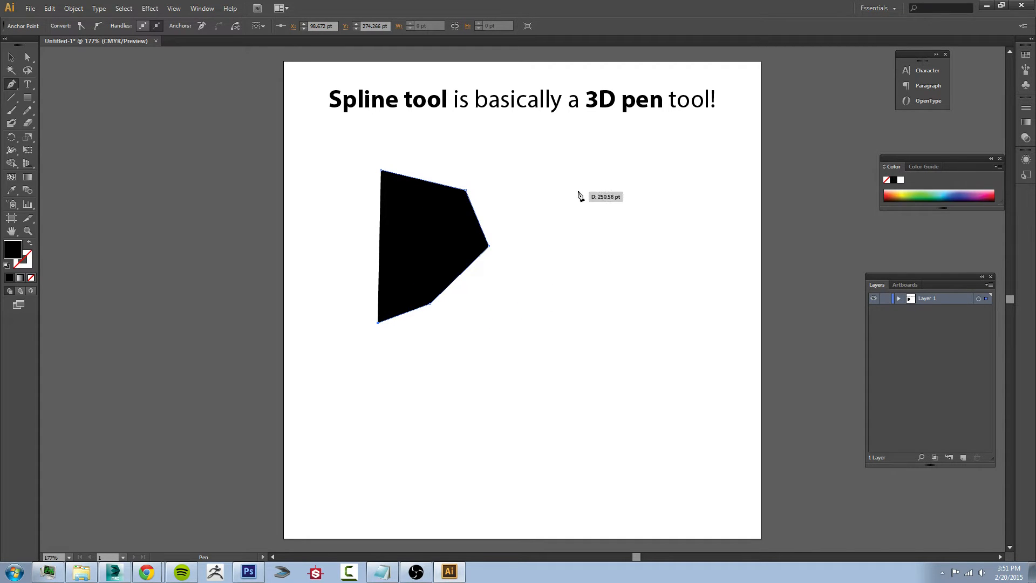
Step: Continue the Pen path in Illustrator with four smooth curved anchor points sweeping clockwise to form a rounded outline
left_click_drag(579, 191, 626, 190)
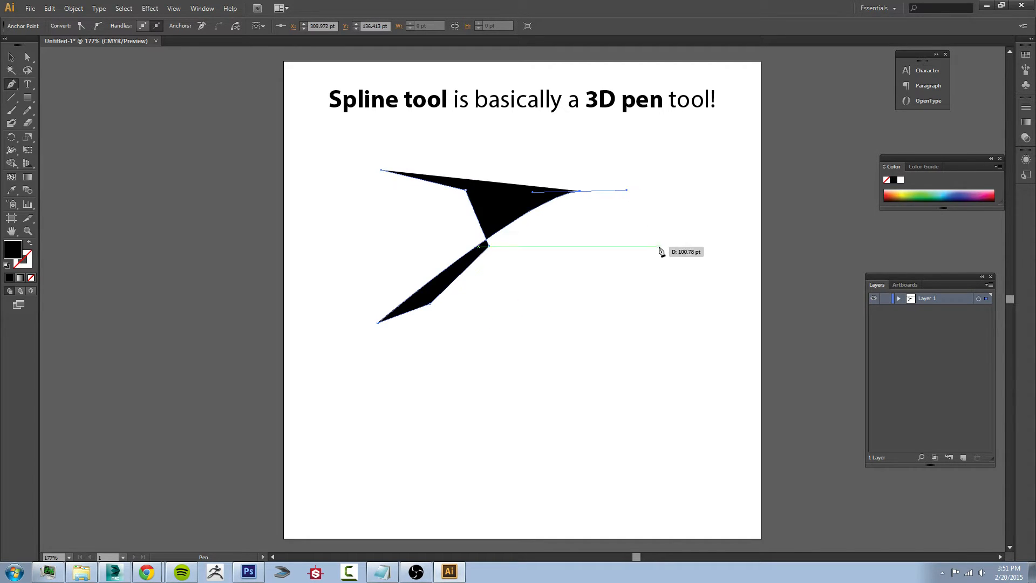
left_click_drag(659, 249, 671, 285)
left_click_drag(662, 349, 640, 393)
left_click_drag(578, 409, 540, 420)
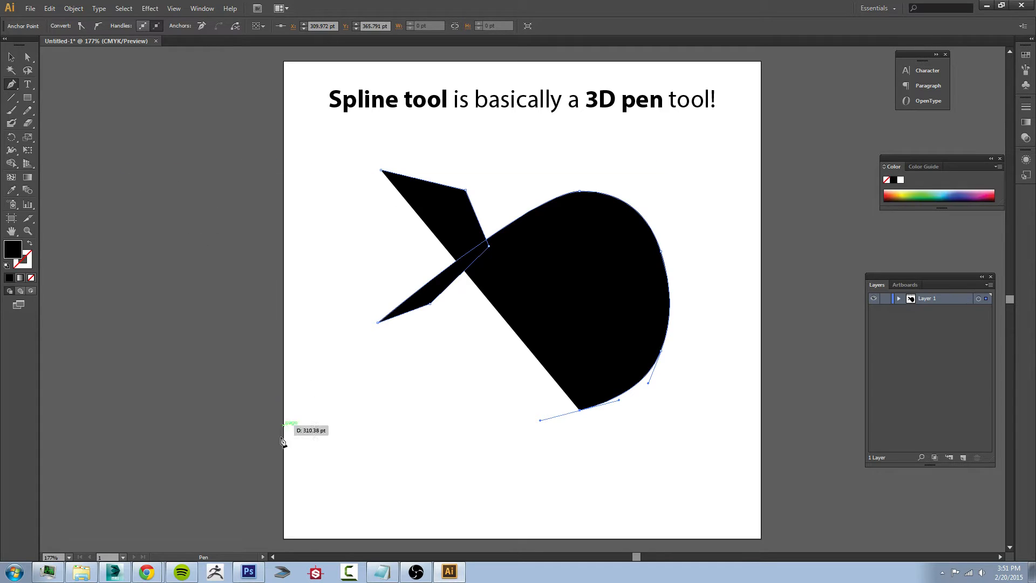
Step: Switch to 3ds Max and draw an open Line spline with Bezier points along the mug's handle, from its upper to its lower attachment
left_click(114, 572)
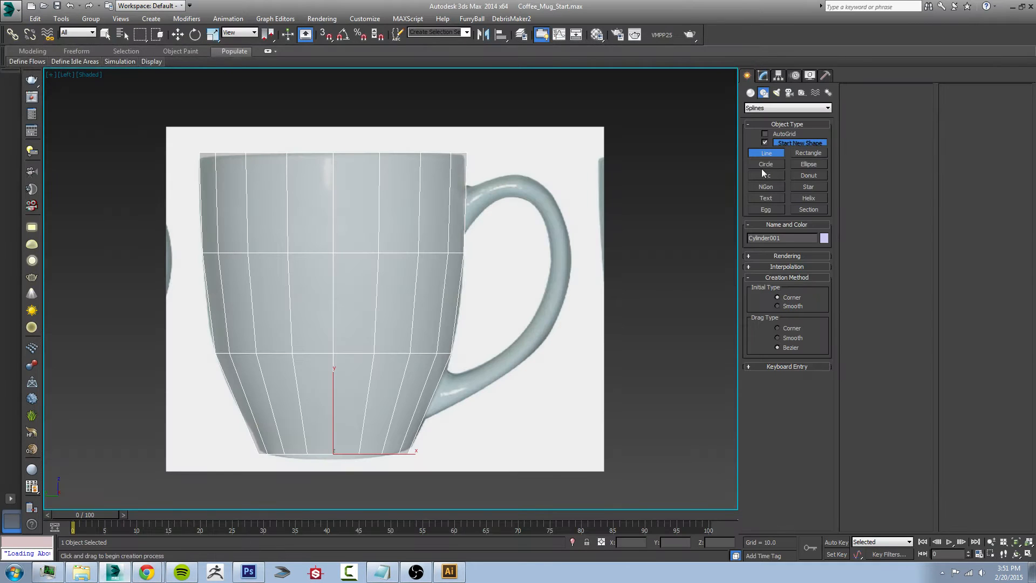
middle_click_drag(542, 204, 535, 202)
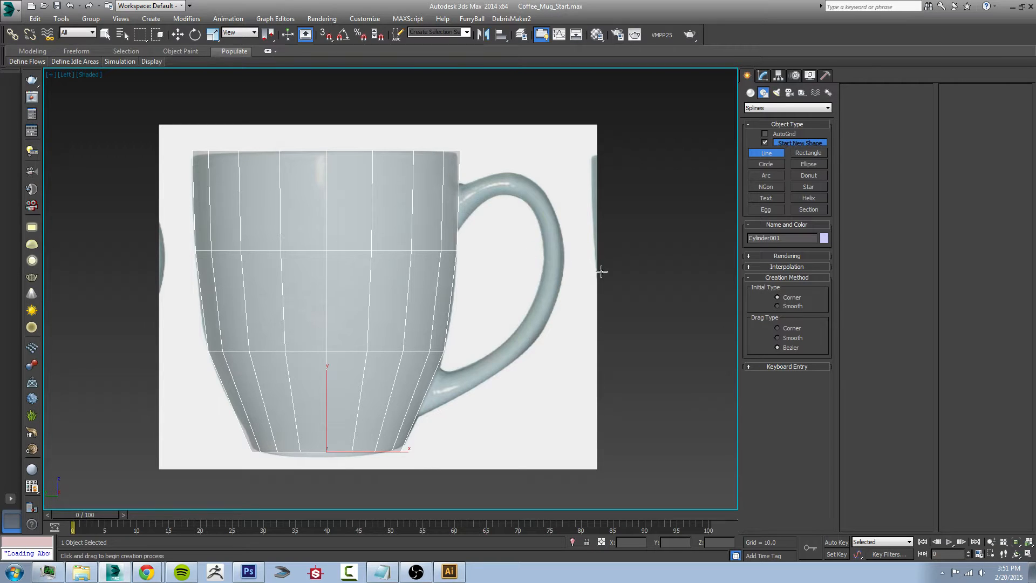
middle_click_drag(555, 266, 527, 275)
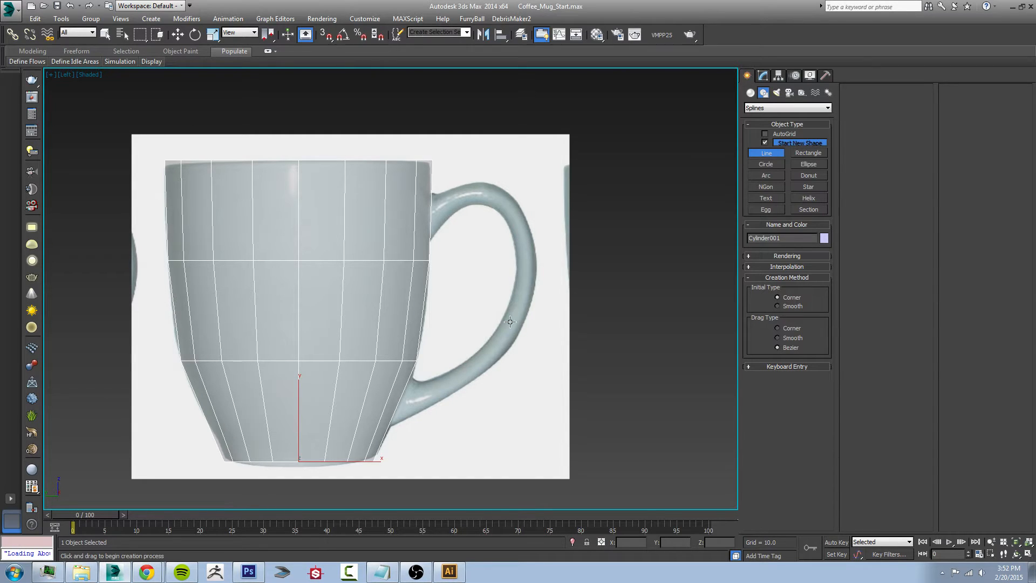
left_click(446, 204)
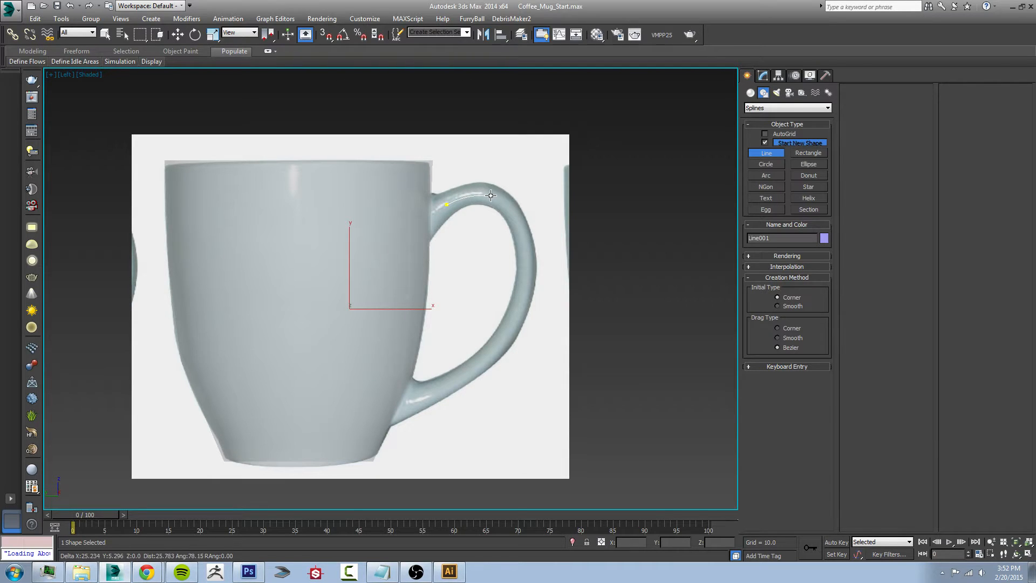
left_click_drag(492, 195, 501, 200)
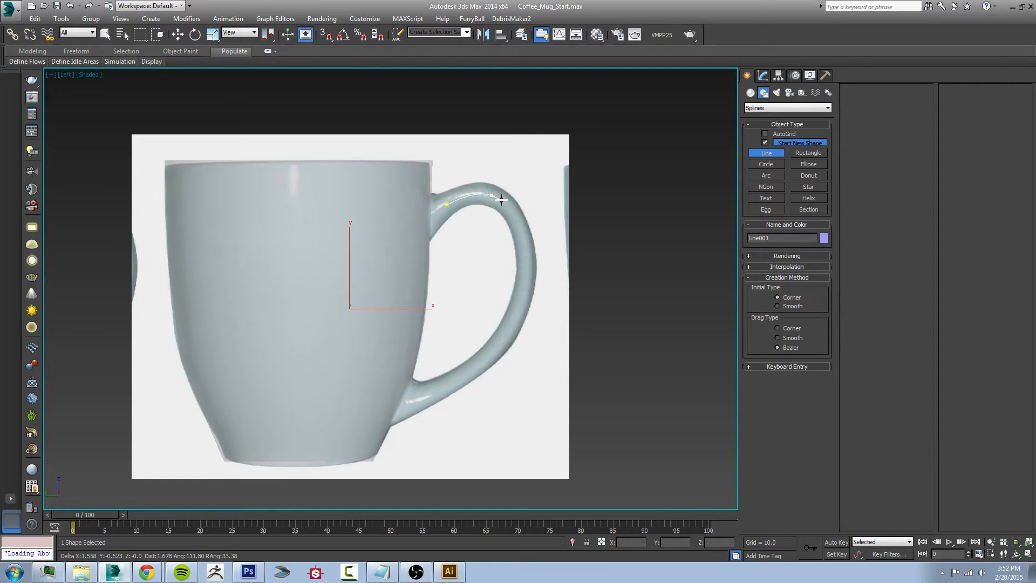
left_click(520, 305)
left_click_drag(509, 331, 495, 356)
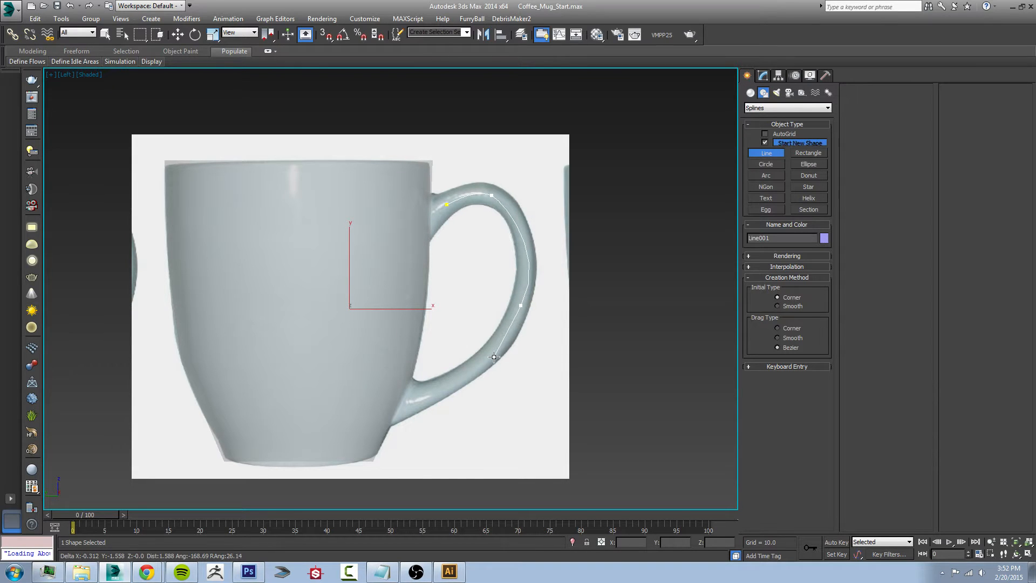
left_click_drag(426, 397, 406, 401)
right_click(469, 203)
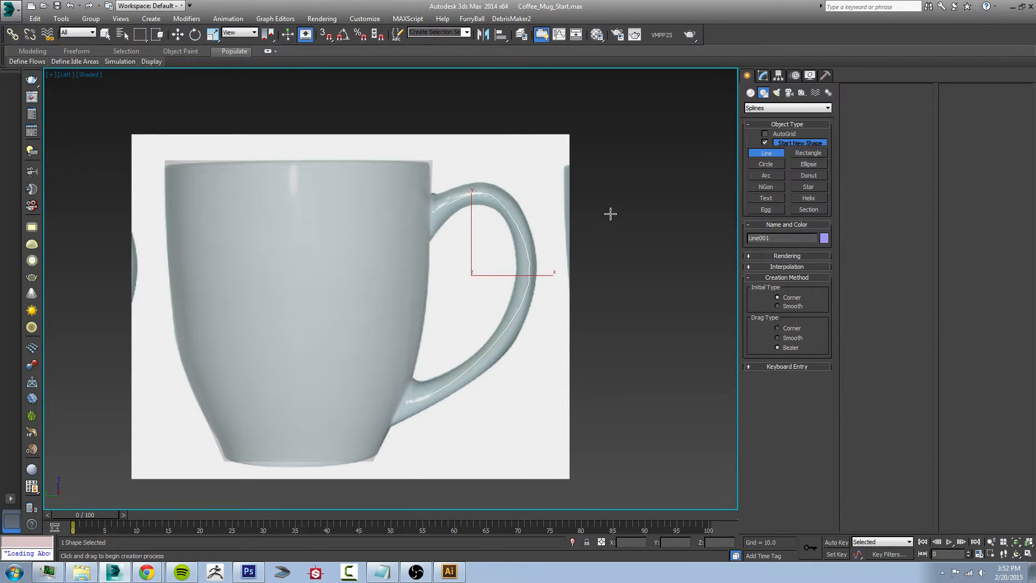
Step: Enable the handle spline's thickness both in the renderer and in the viewport
left_click(765, 75)
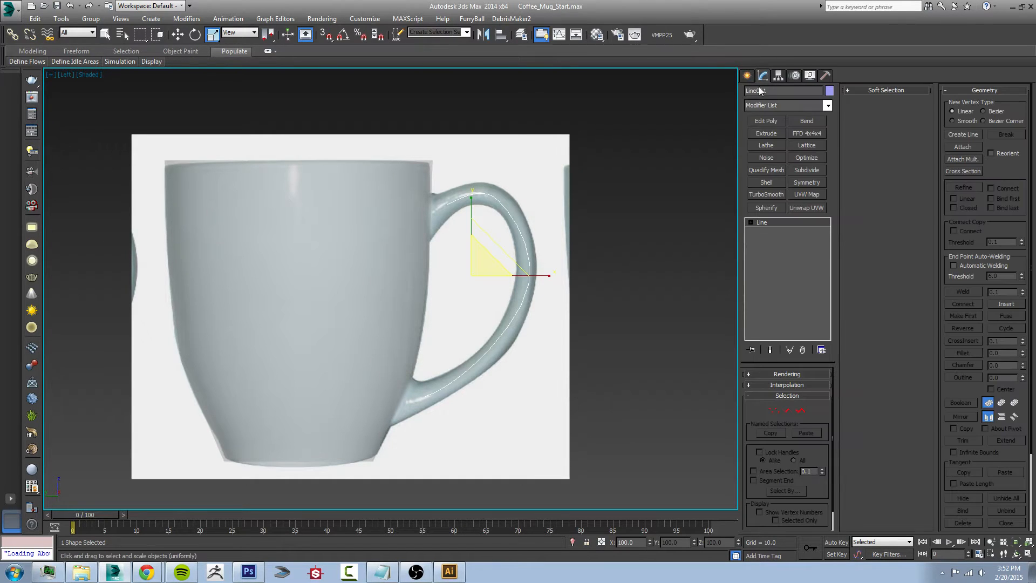
left_click(770, 374)
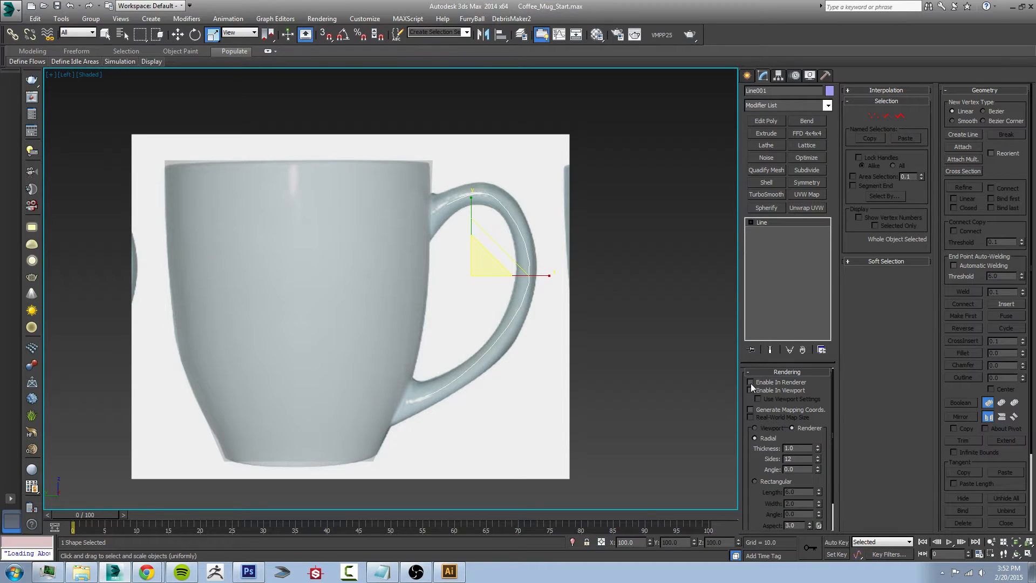
left_click(777, 382)
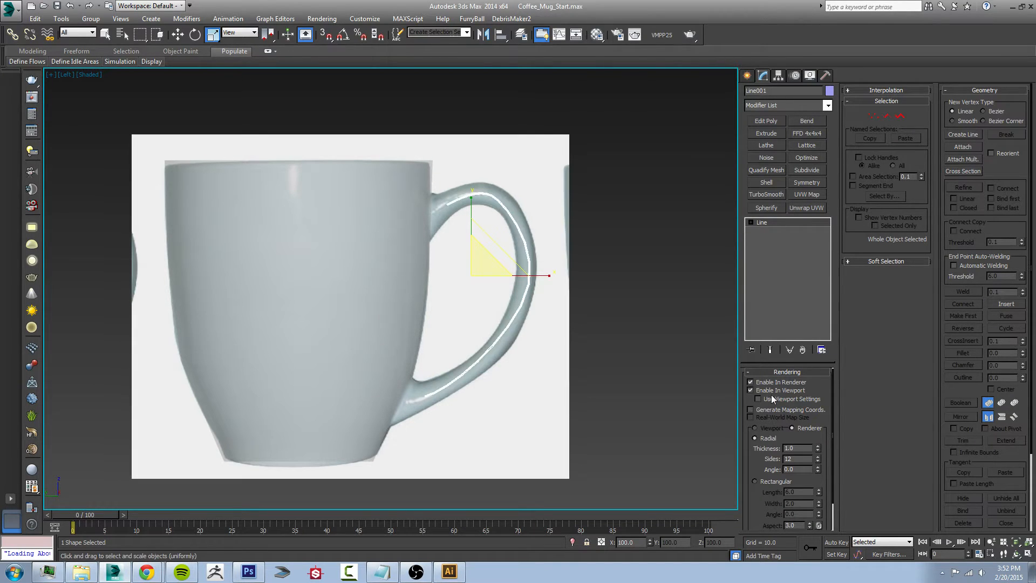
left_click(772, 392)
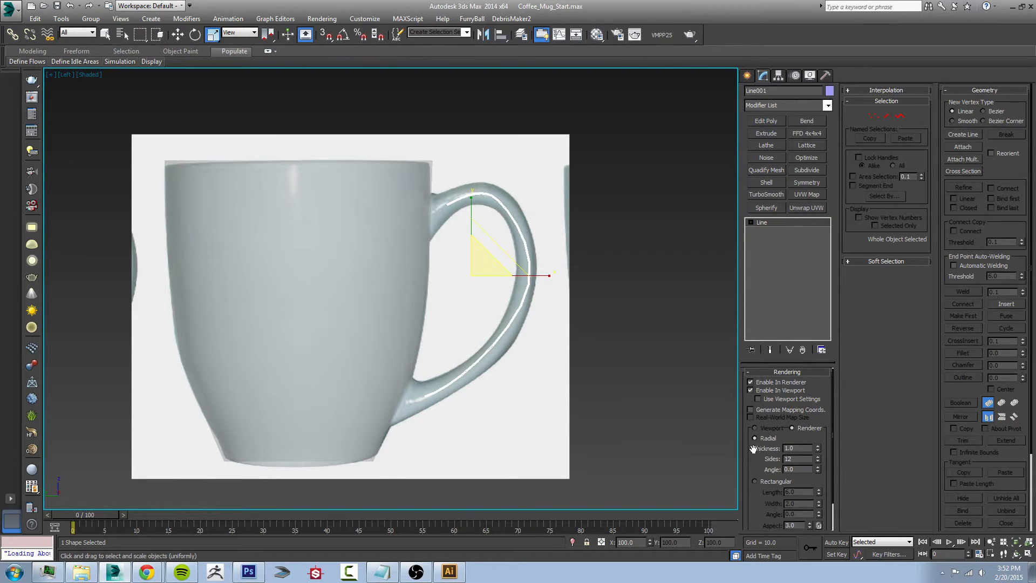
Step: Give the handle spline a rectangular cross-section, inspect its lower end up close, and return to the Left view
left_click_drag(760, 450, 764, 413)
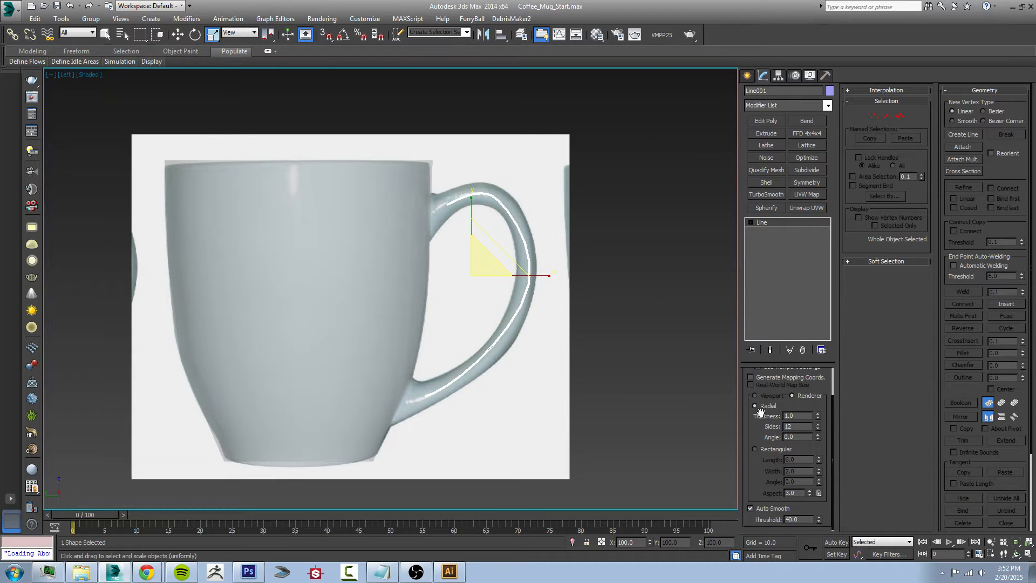
left_click(755, 449)
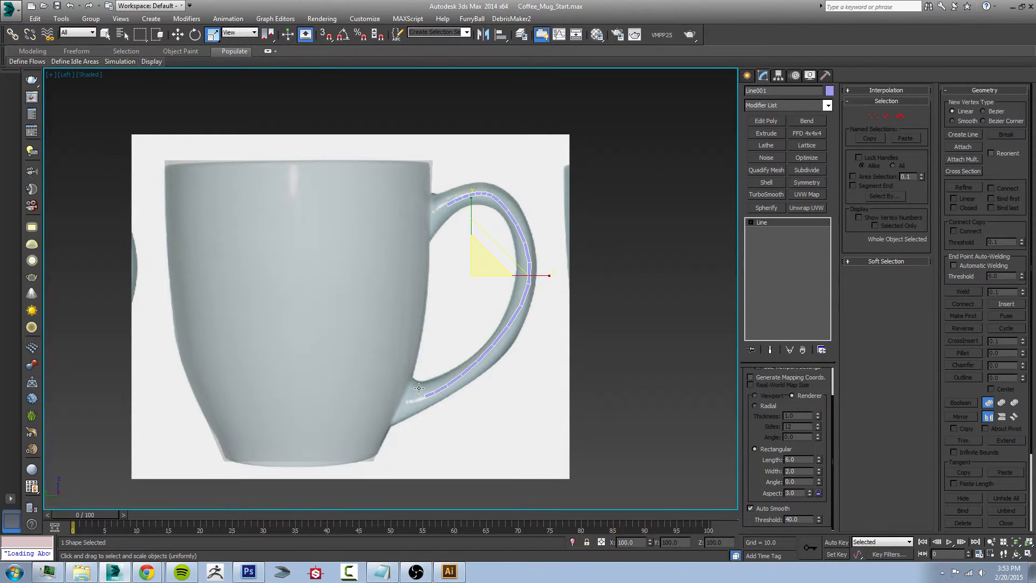
middle_click_drag(420, 387, 441, 399, "alt")
scroll(426, 413, "up", 5)
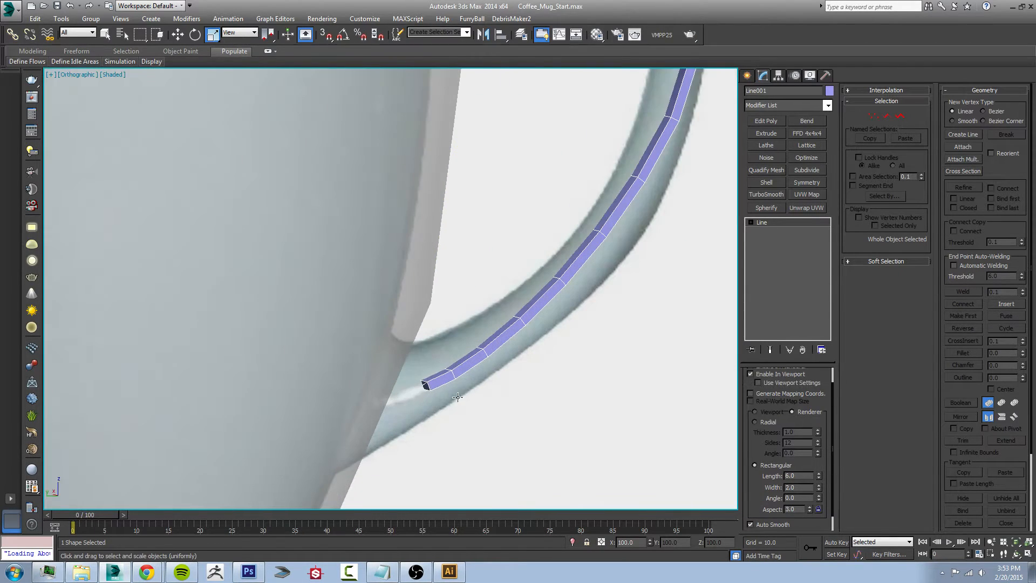
key("l")
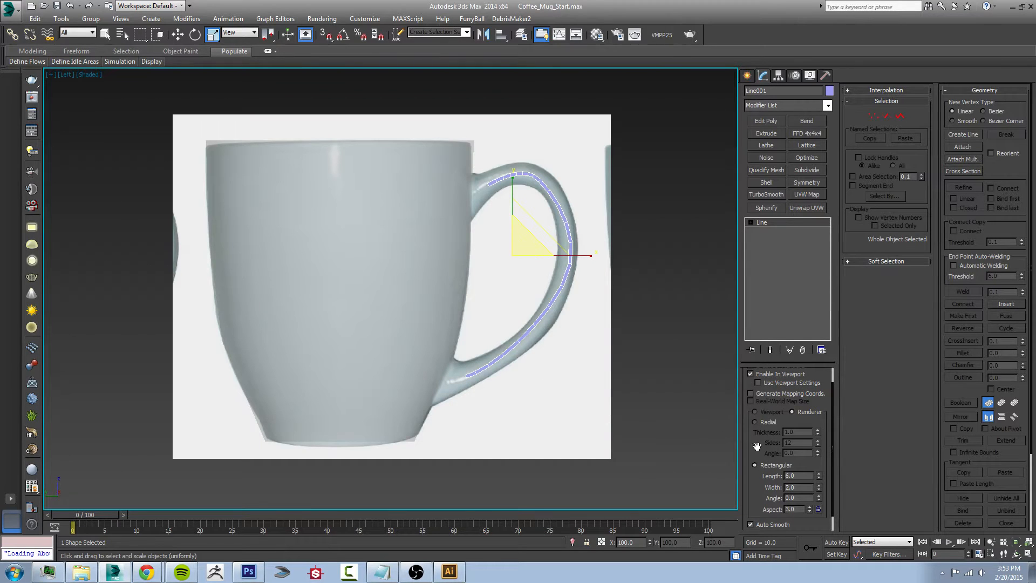
Step: Set the rectangular cross-section's width to 8.6 and length to 12.54 to match the handle's thickness
left_click_drag(820, 489, 819, 311)
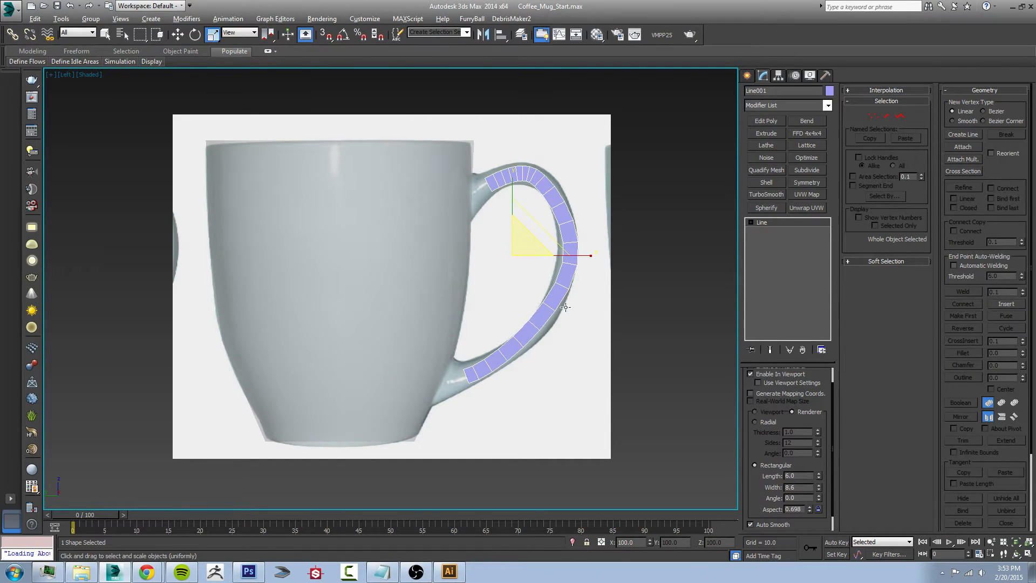
middle_click_drag(565, 306, 470, 323, "alt")
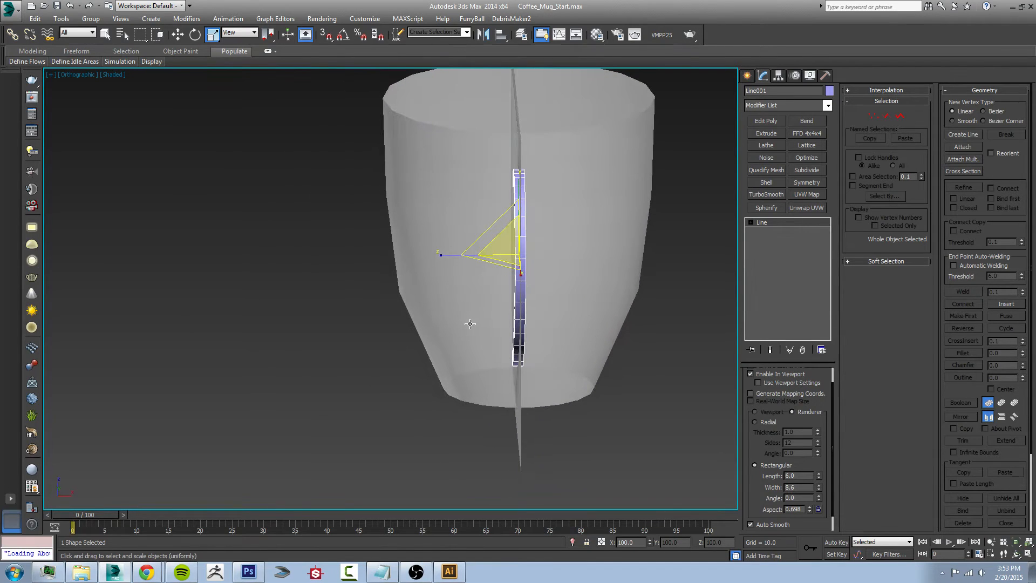
left_click_drag(819, 477, 820, 416)
middle_click_drag(540, 357, 643, 349, "alt")
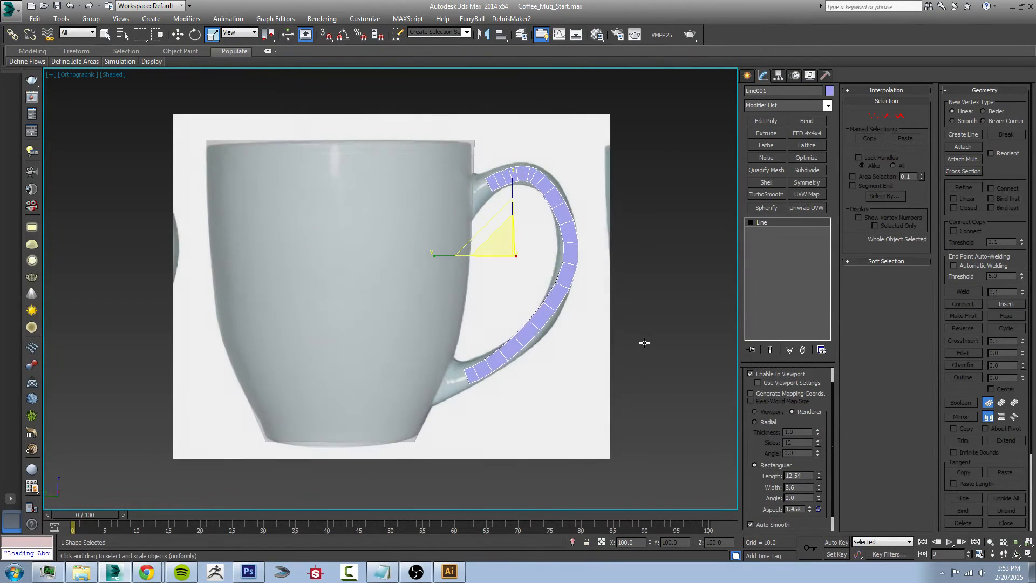
key("l")
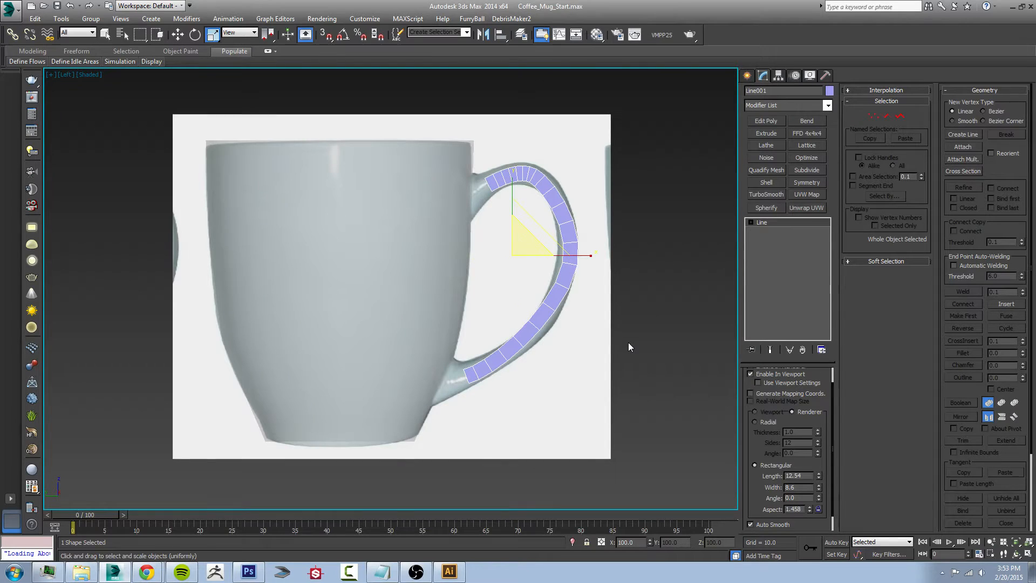
Step: Enter vertex editing on the handle spline and move its upper end vertex slightly to fit the reference photo
middle_click_drag(628, 345, 608, 341)
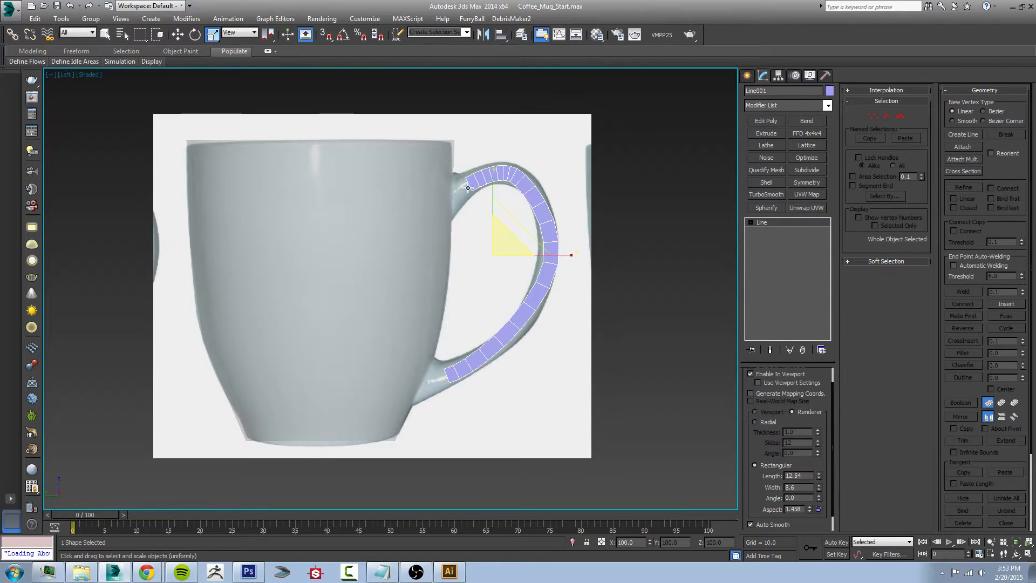
middle_click_drag(497, 222, 504, 239)
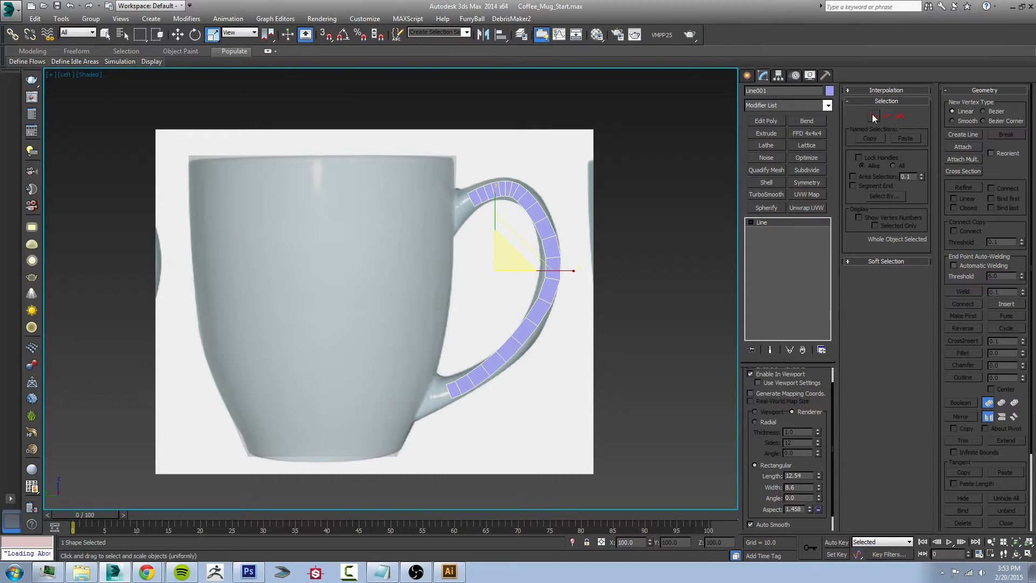
left_click(873, 116)
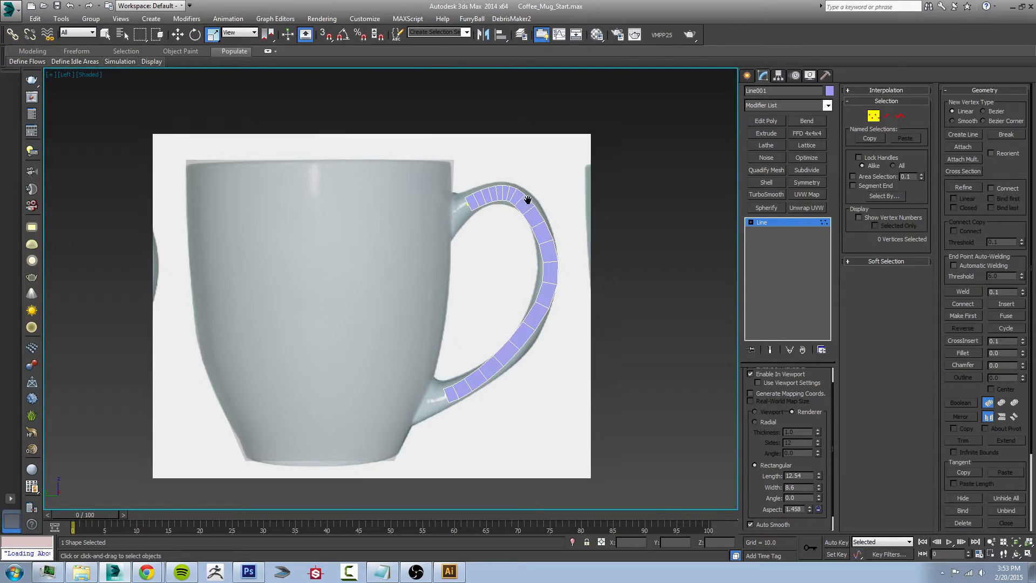
scroll(522, 206, "up", 4)
left_click_drag(390, 197, 419, 232)
key("w")
left_click_drag(436, 188, 433, 185)
key("e")
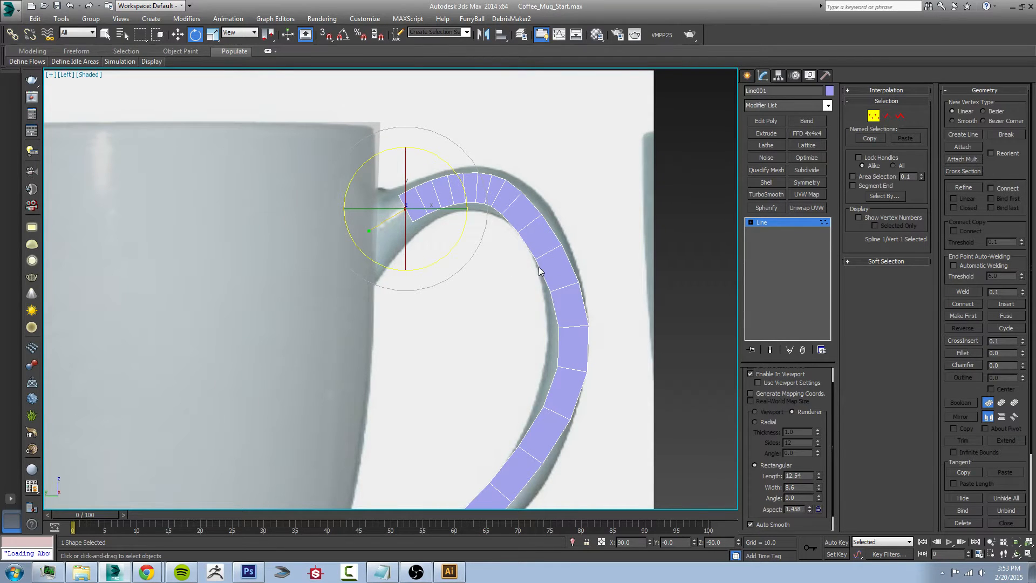
Step: Display the viewport as wireframe, select the handle spline's second vertex, and return the display to Shaded
left_click(89, 75)
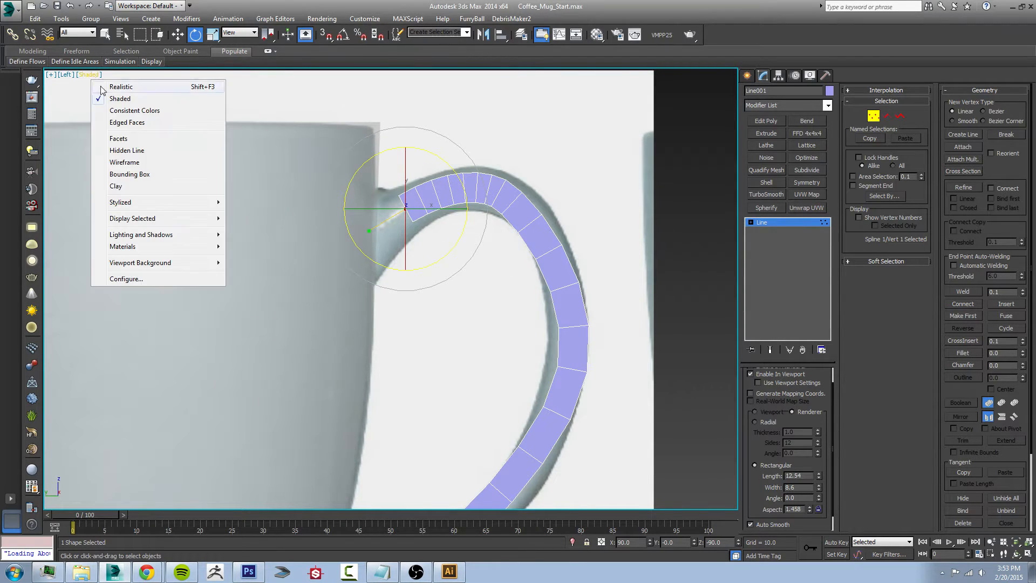
left_click(135, 166)
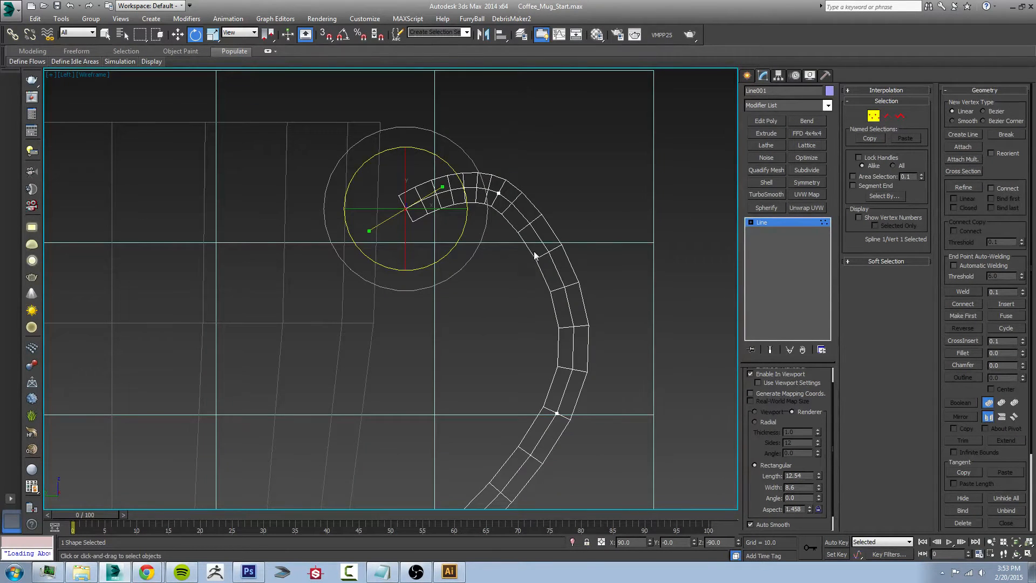
middle_click_drag(535, 252, 520, 243)
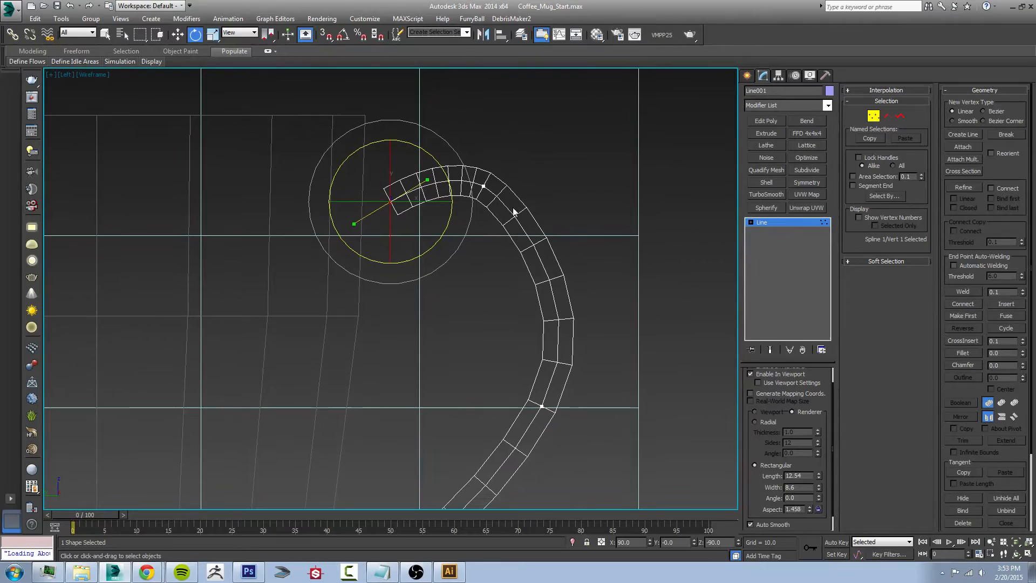
left_click(485, 185)
key("F3")
key("w")
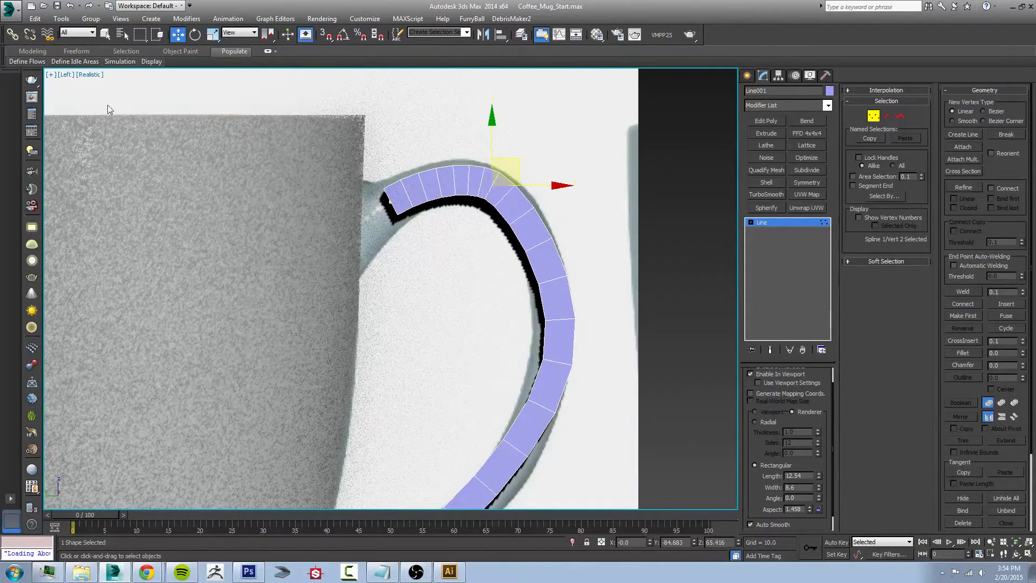
left_click(90, 75)
left_click(119, 99)
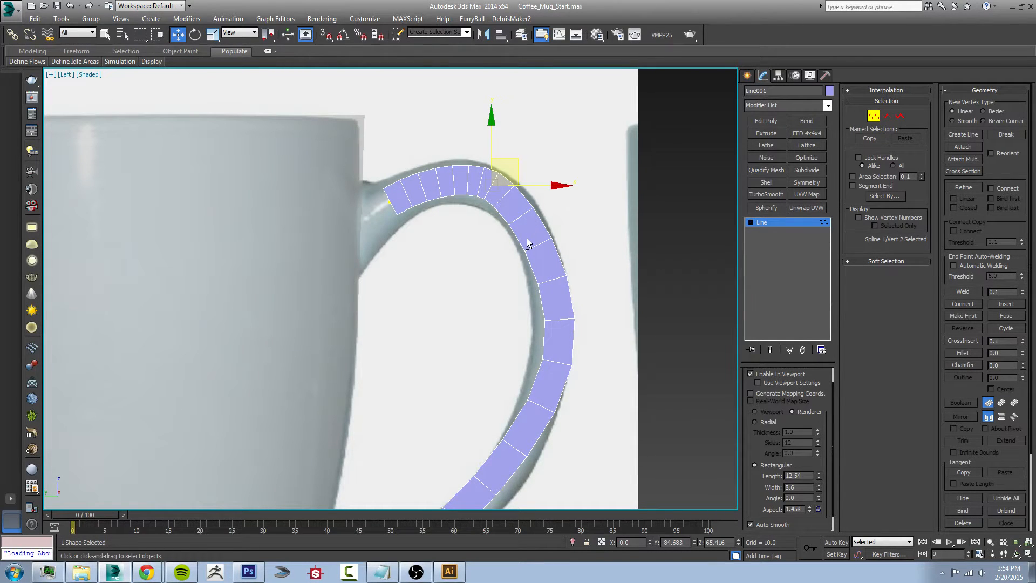
Step: Make the handle see-through, shift its second vertex slightly downward, and scale that vertex's tangents to about 109%
key("alt+x")
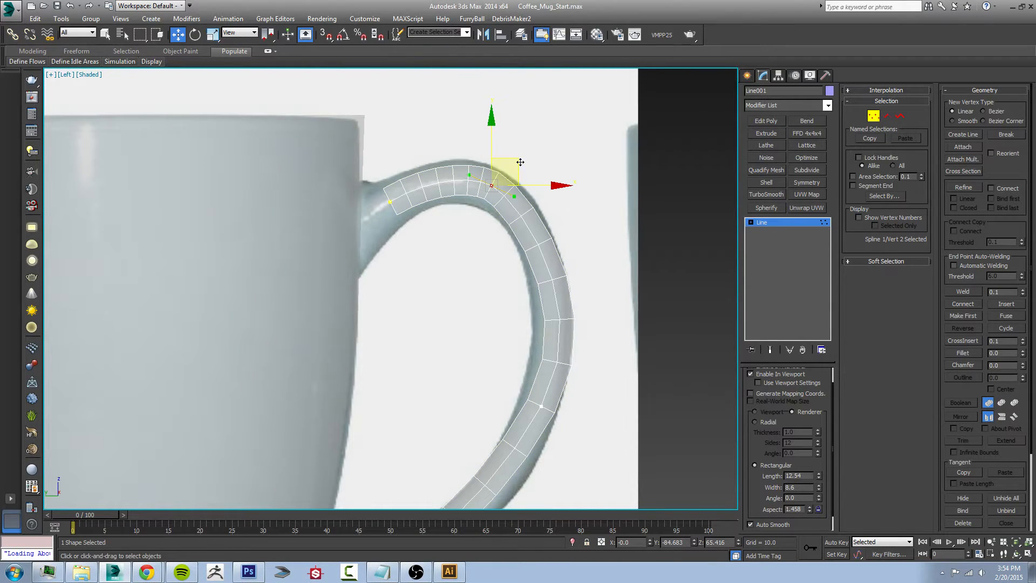
left_click_drag(520, 162, 507, 183)
key("r")
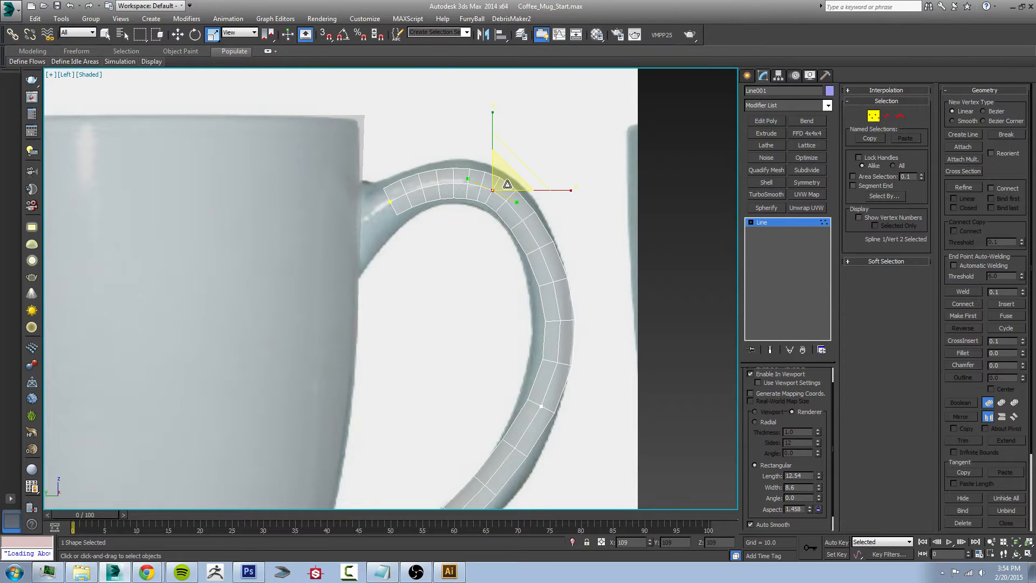
Step: Rotate the tangents of the handle spline's third vertex slightly and rescale them to follow the reference photo's outer curve
middle_click_drag(530, 398, 505, 327)
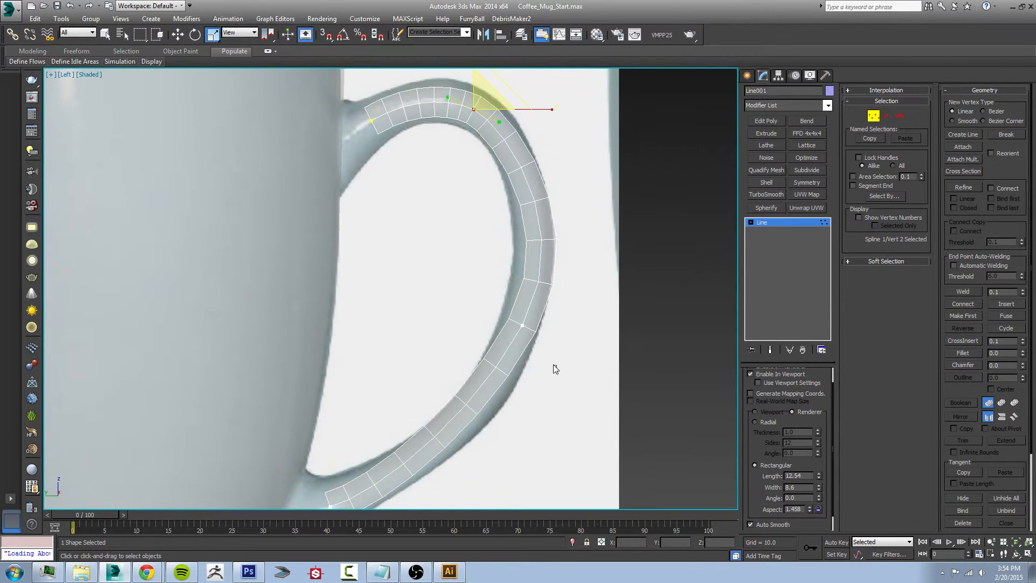
left_click_drag(556, 369, 509, 305)
key("e")
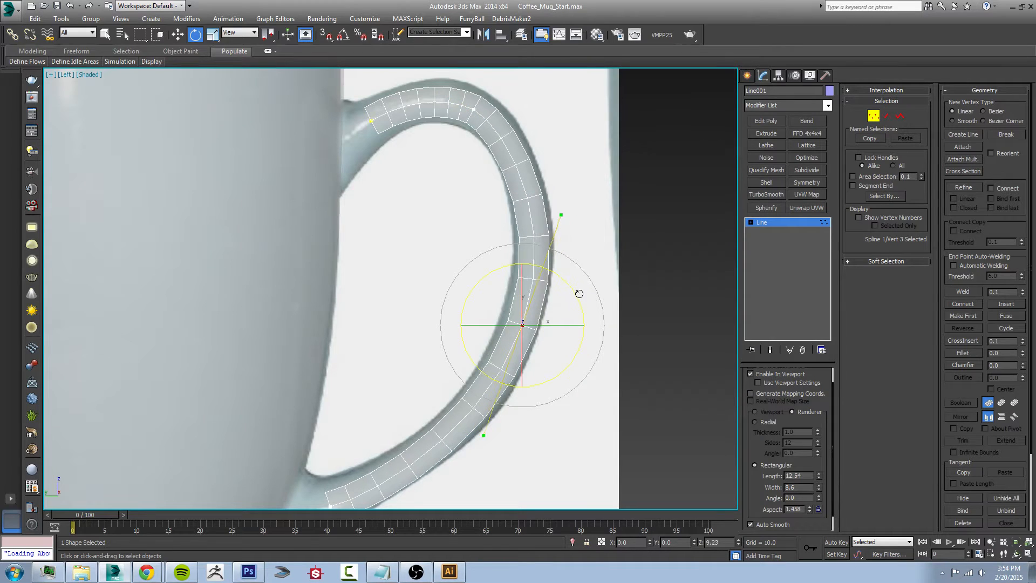
left_click_drag(579, 293, 574, 296)
key("r")
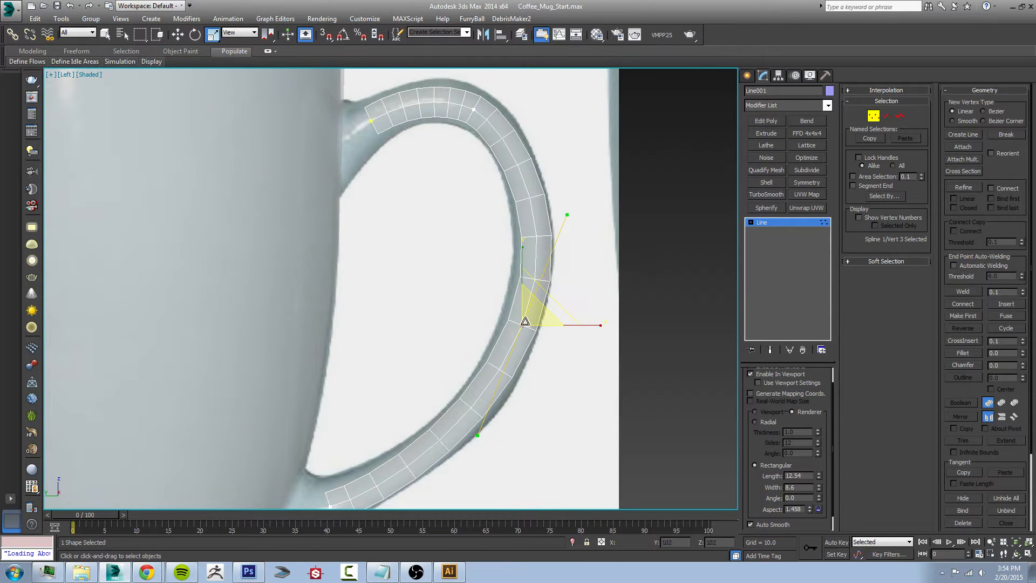
mouse_move(525, 321)
left_mouse_down()
mouse_move(553, 237)
mouse_move(505, 353)
mouse_move(528, 263)
mouse_move(506, 335)
mouse_move(513, 322)
left_mouse_up()
Step: Move the handle spline's lower end vertex slightly toward the cup to fit the reference photo, and leave vertex editing
middle_click_drag(510, 347, 598, 213)
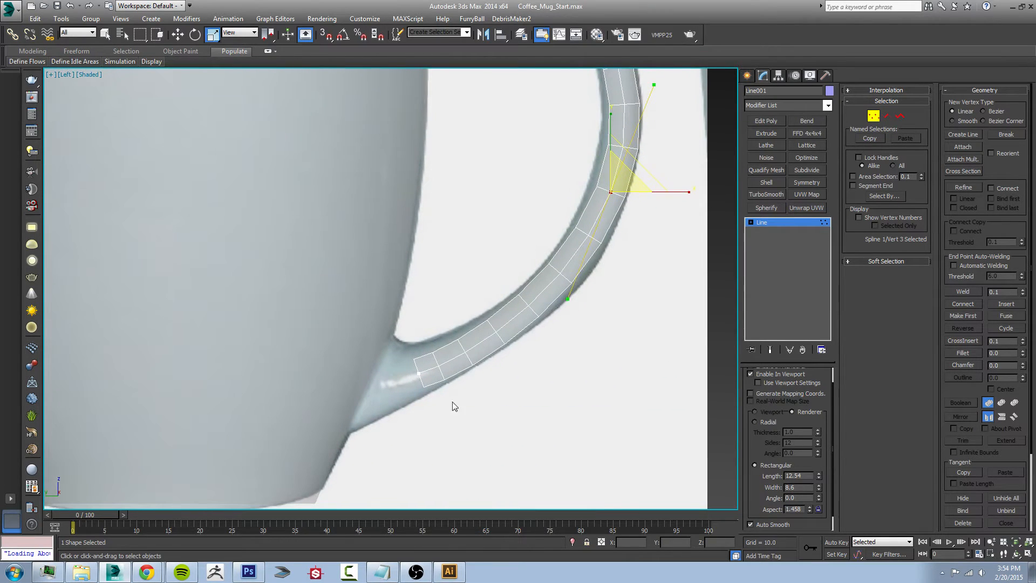
left_click(419, 372)
key("w")
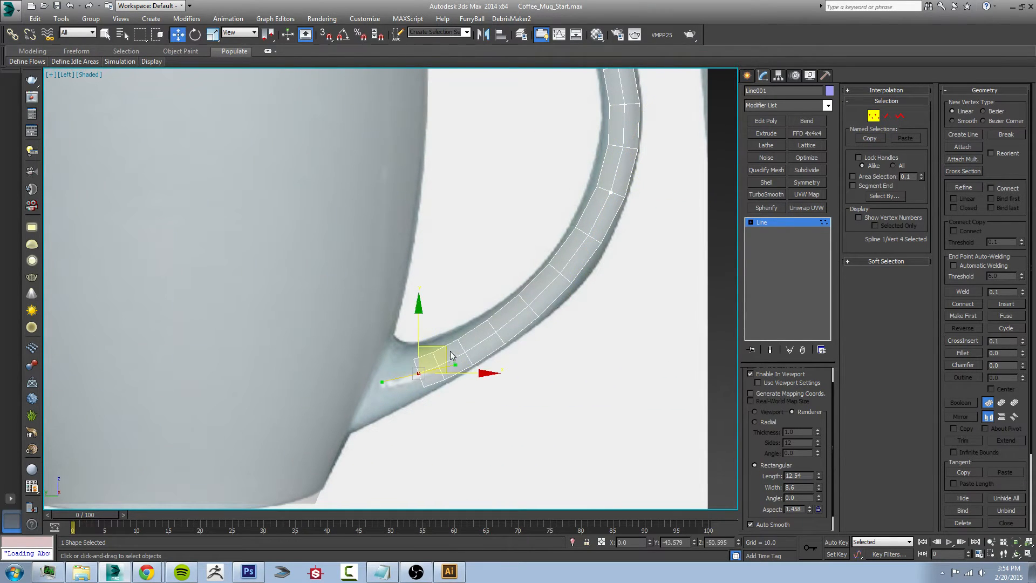
left_click_drag(451, 355, 446, 355)
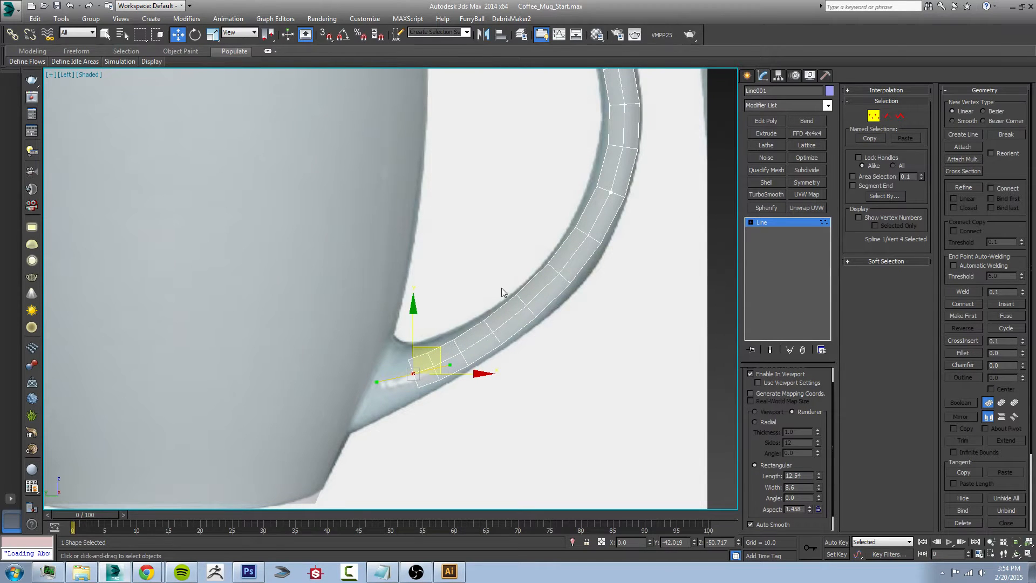
middle_click_drag(501, 292, 496, 374)
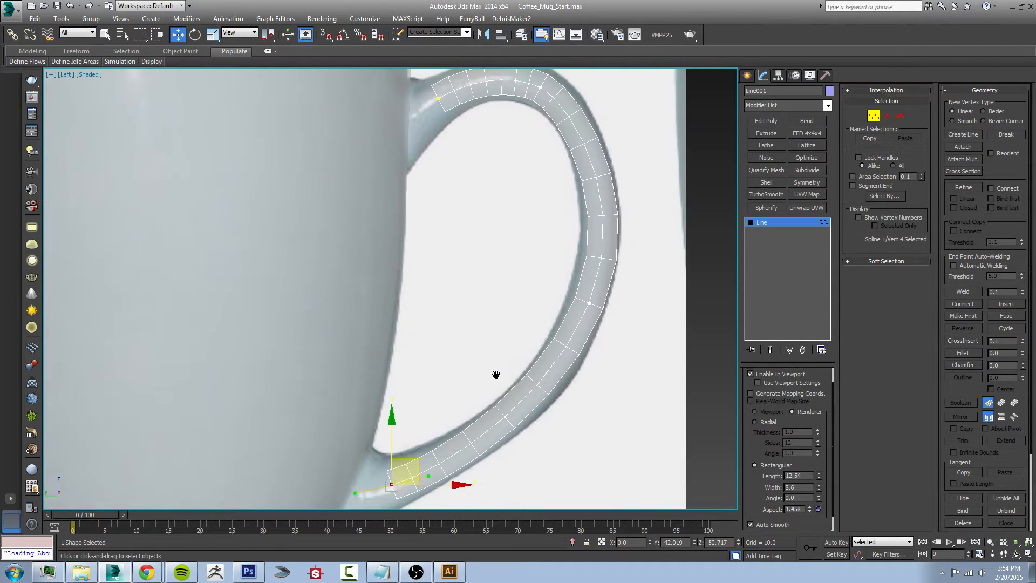
scroll(496, 374, "down", 2)
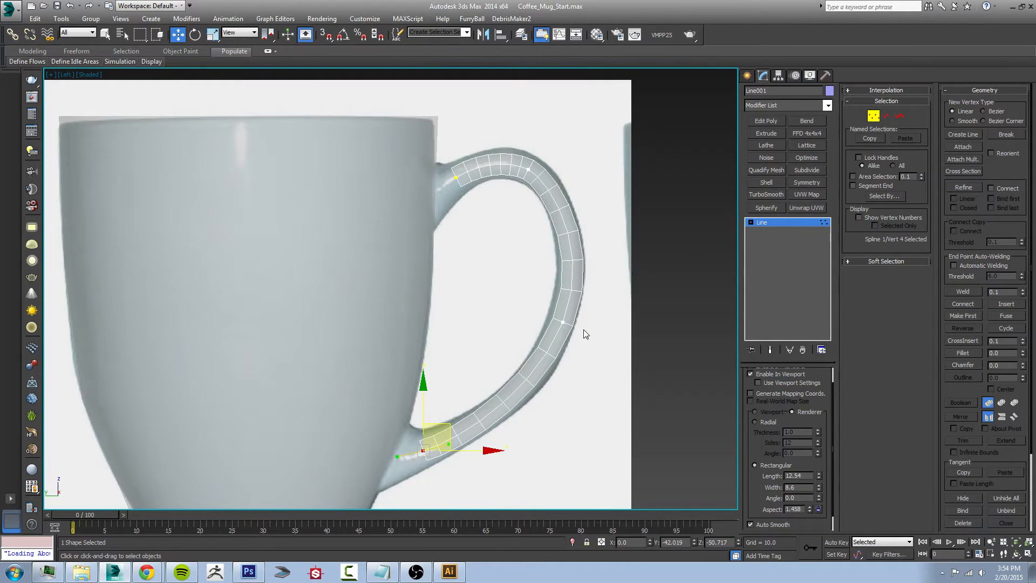
left_click(872, 116)
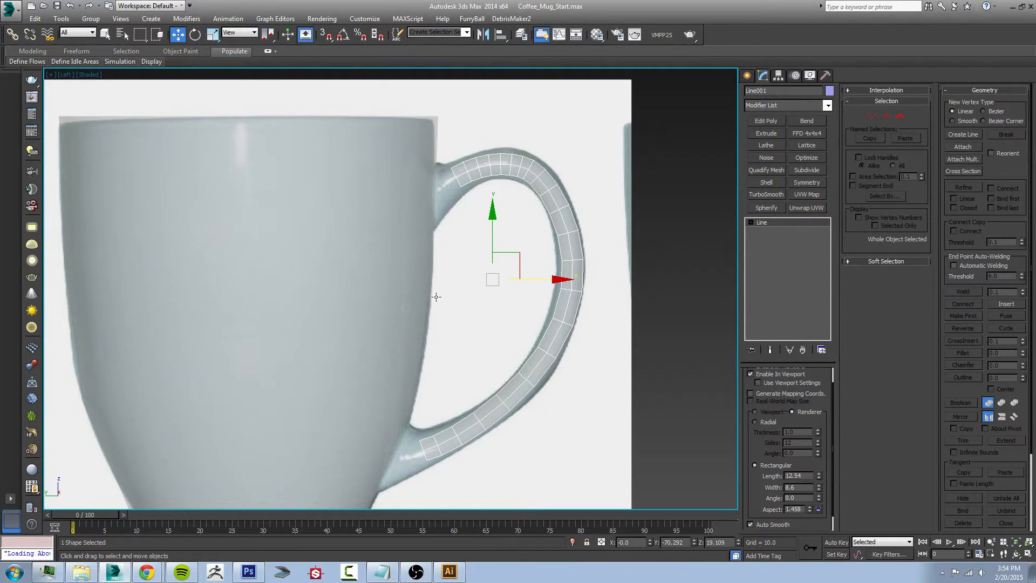
Step: Attach the handle spline Line001 to the cup body Cylinder001 by picking it from the attach list
left_click(374, 279)
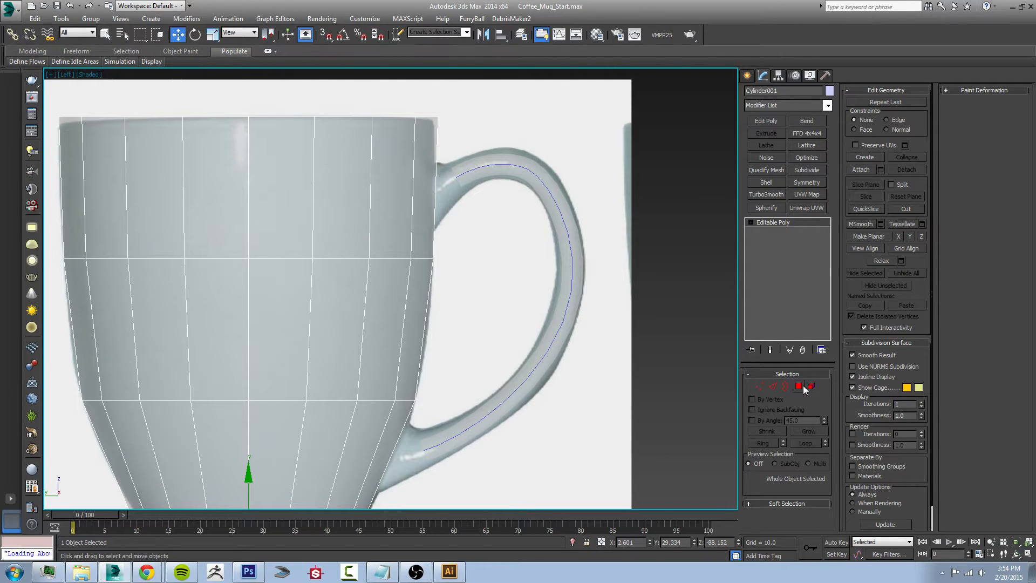
left_click(862, 170)
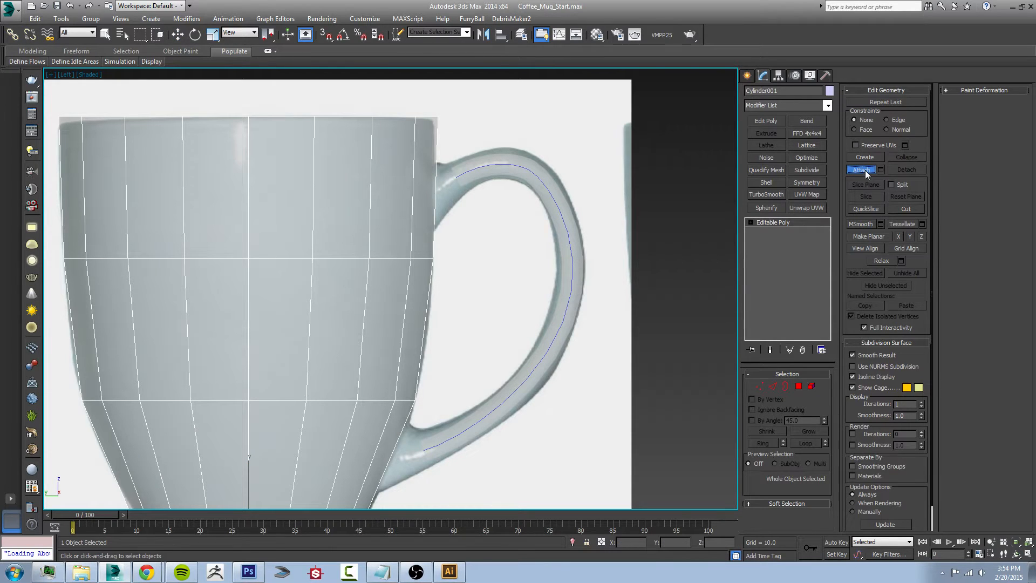
left_click(533, 173)
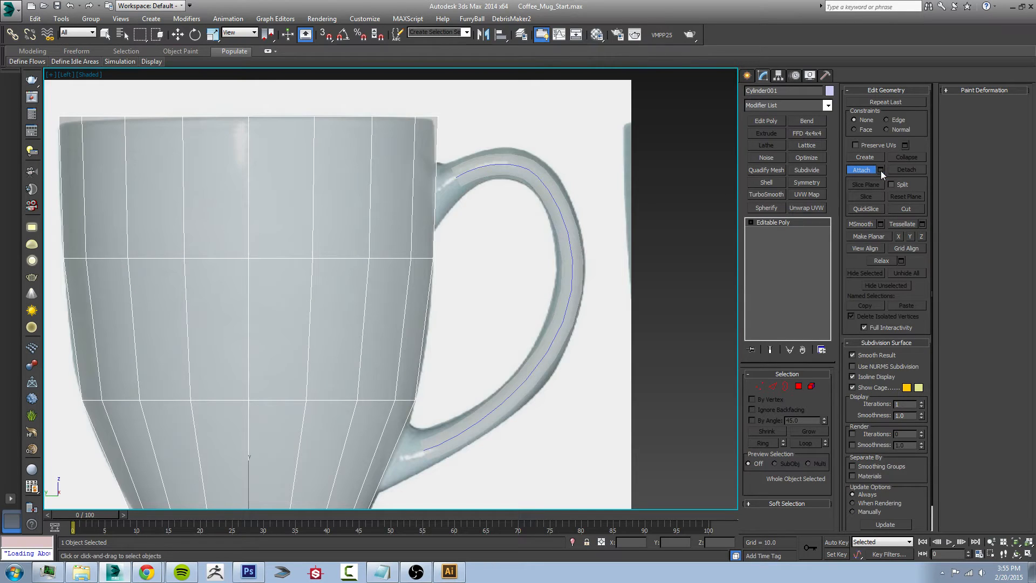
left_click(881, 170)
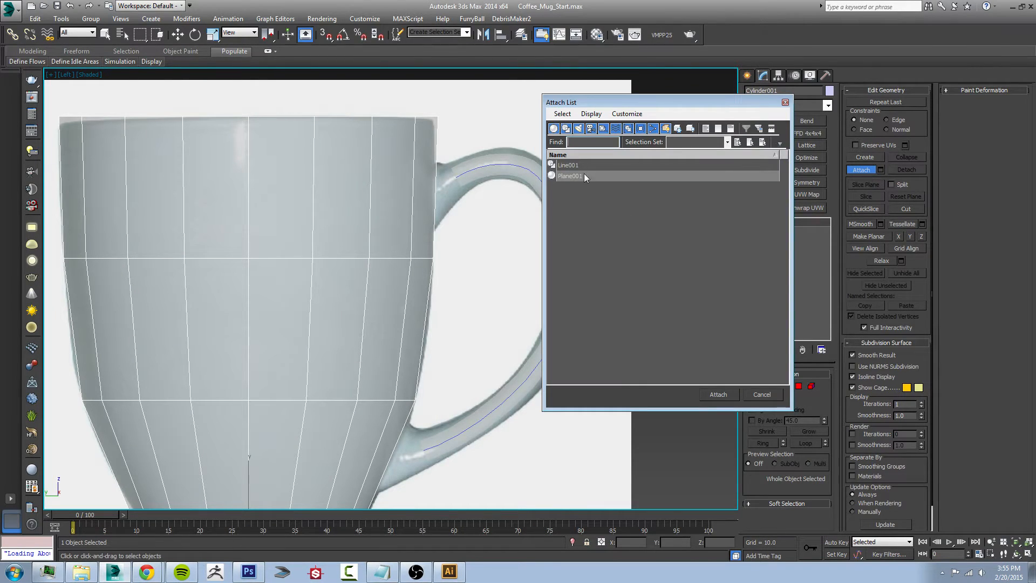
left_click(585, 165)
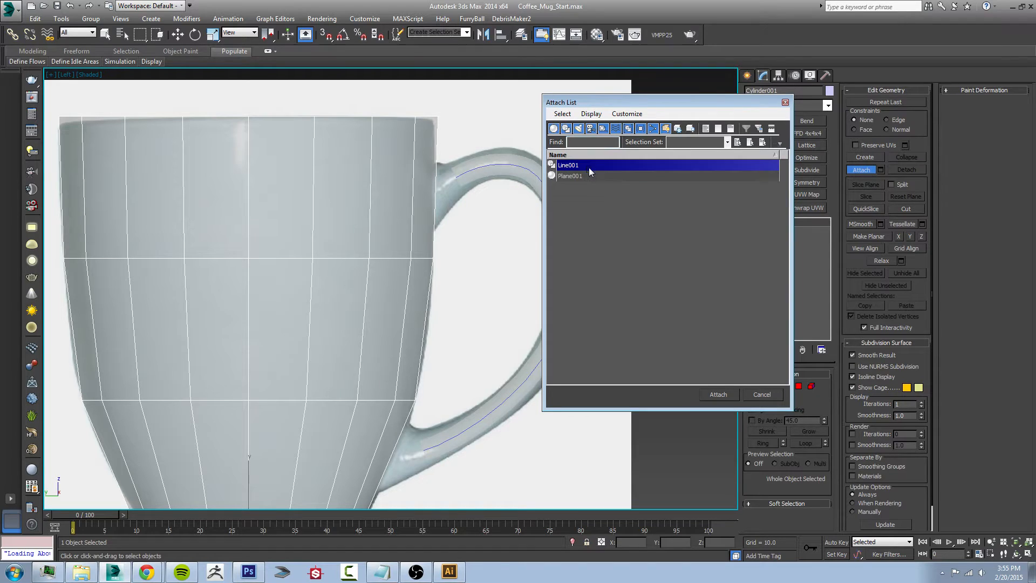
left_click(718, 394)
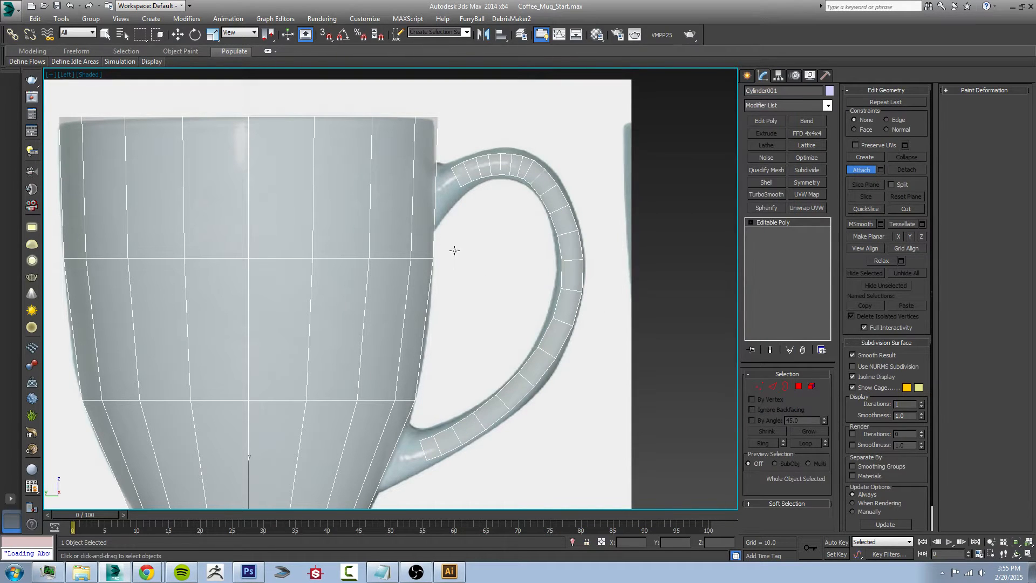
key("w")
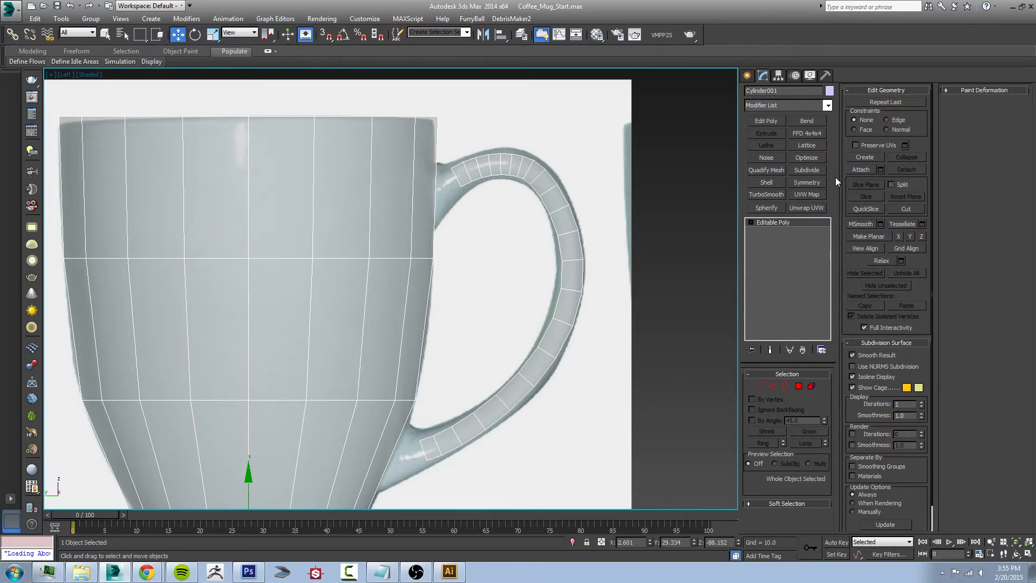
Step: Reselect the combined mug and examine the gap between the handle's upper end and the cup wall from several angles
left_click(674, 188)
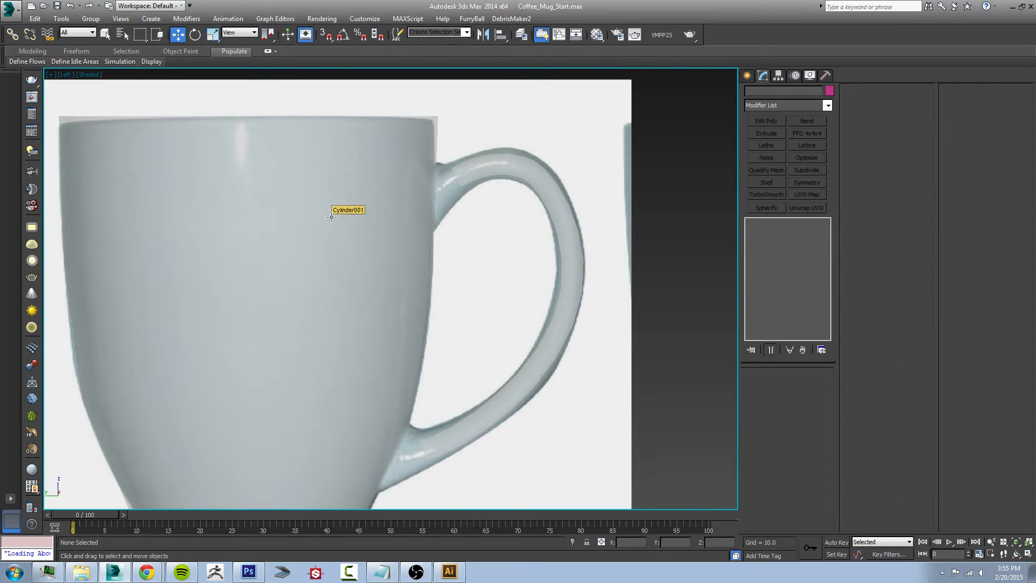
left_click(386, 225)
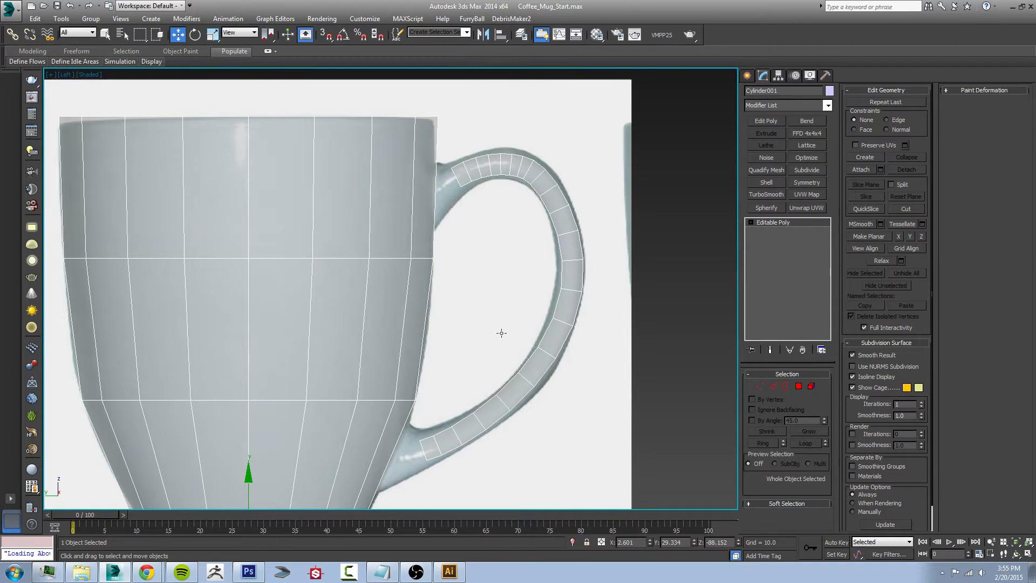
middle_click_drag(451, 340, 490, 305)
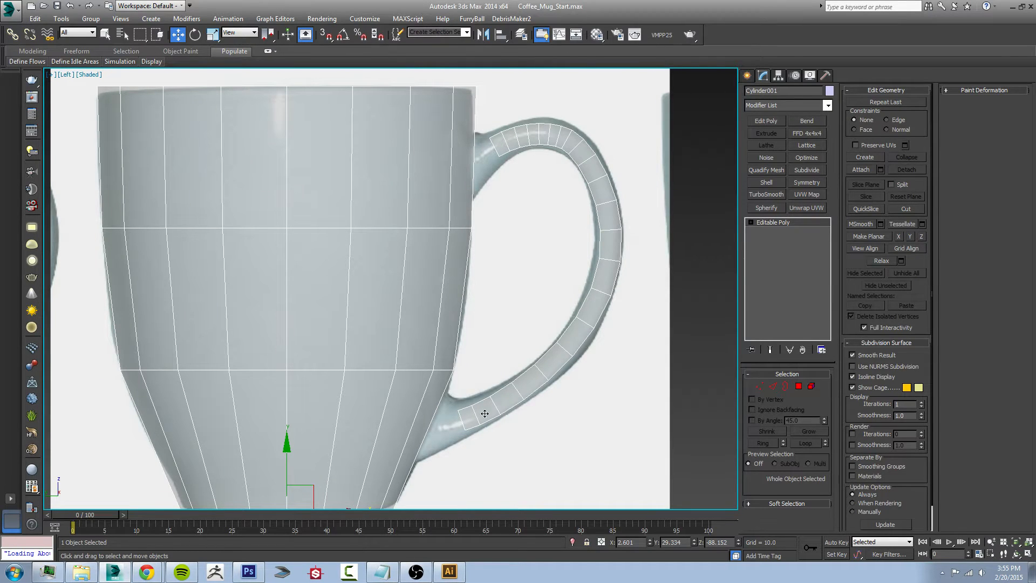
middle_click_drag(487, 246, 477, 249, "alt")
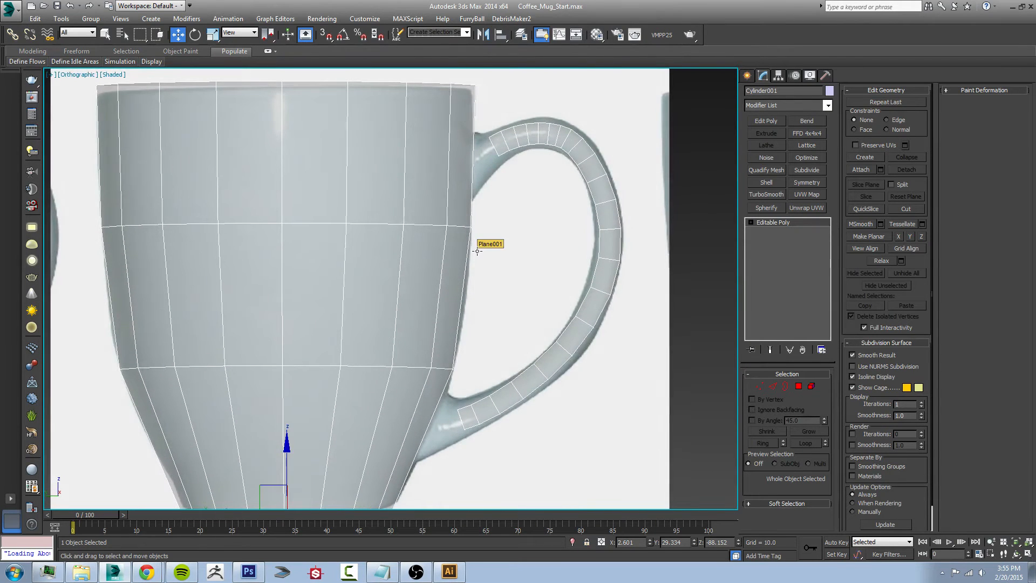
key("l")
middle_click_drag(497, 193, 498, 200)
scroll(498, 200, "up", 5)
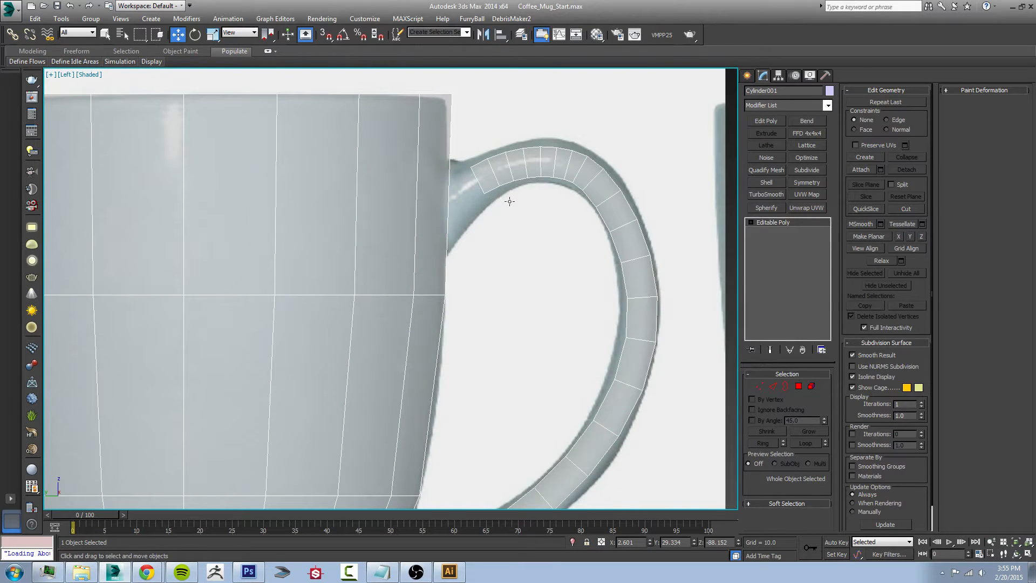
middle_click_drag(421, 208, 442, 244)
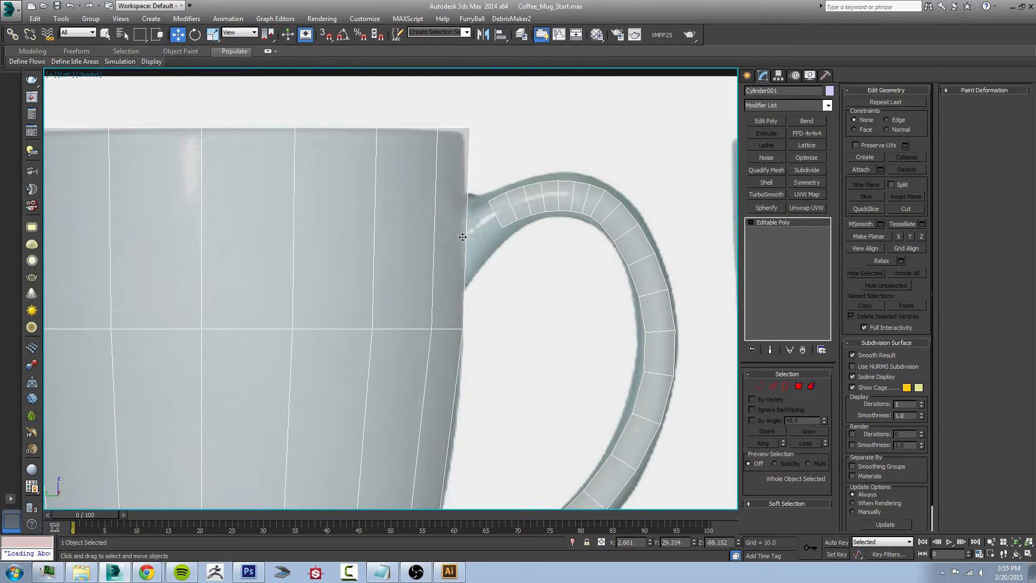
middle_click_drag(508, 284, 461, 303, "alt")
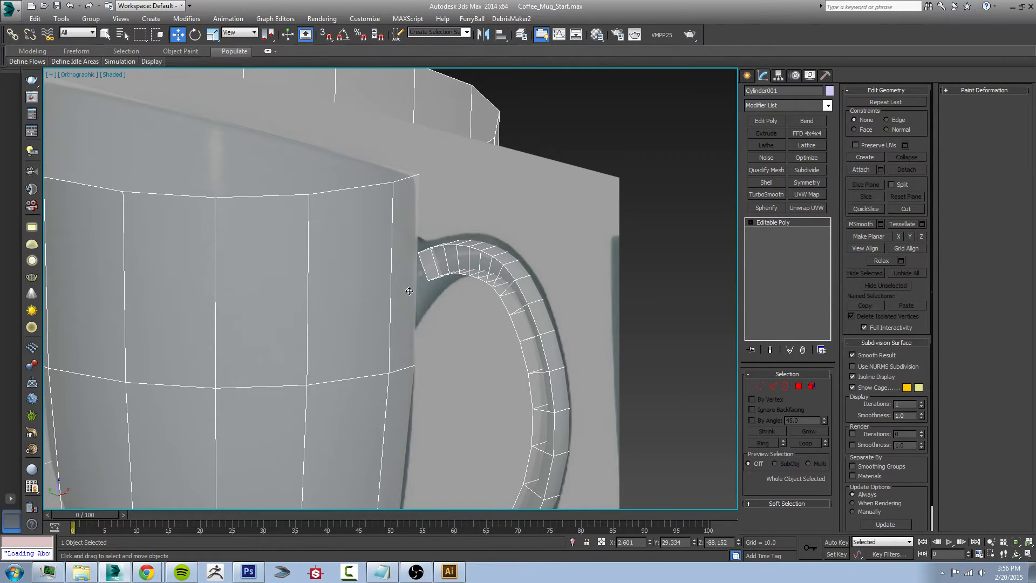
middle_click_drag(413, 291, 477, 268, "alt")
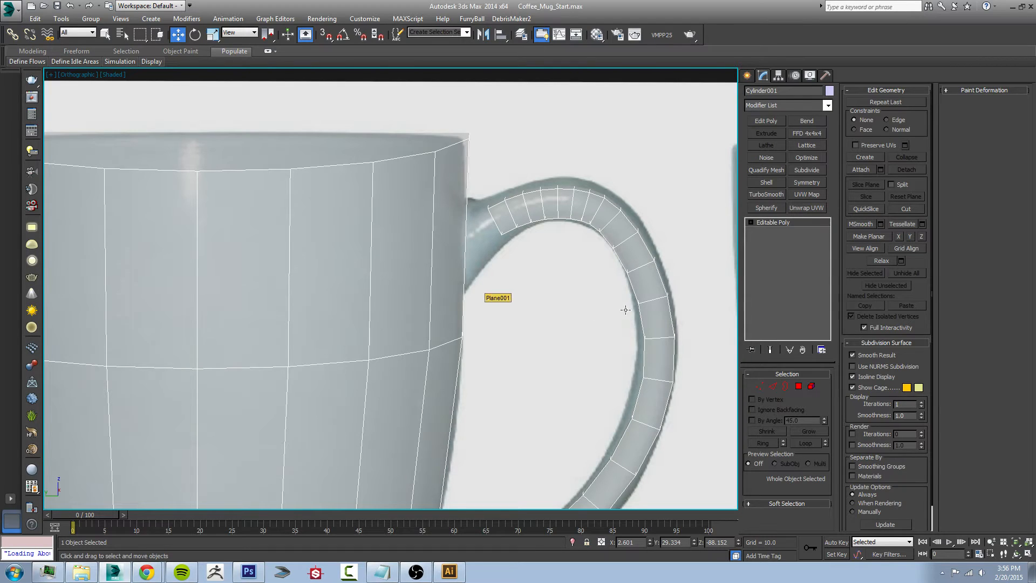
Step: Enter edge editing on the mug and select all the vertical edges around the cup's uppermost band
left_click(774, 386)
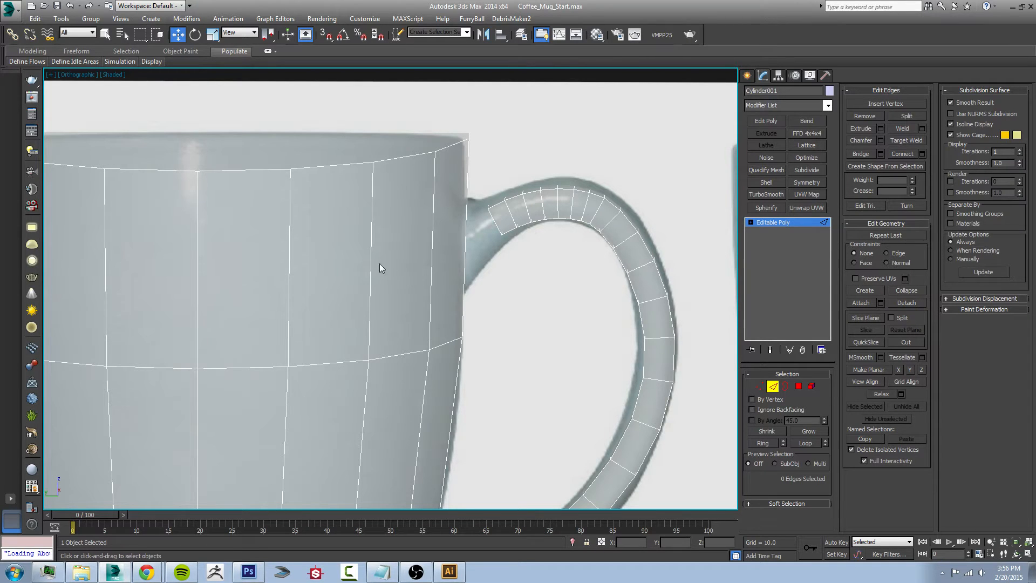
scroll(383, 263, "down", 5)
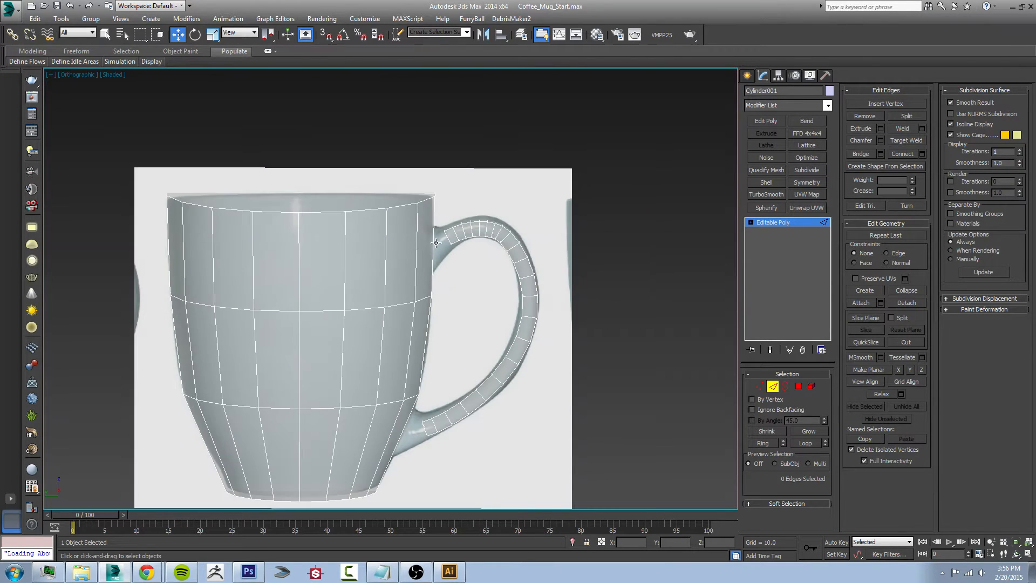
left_click_drag(441, 250, 124, 246)
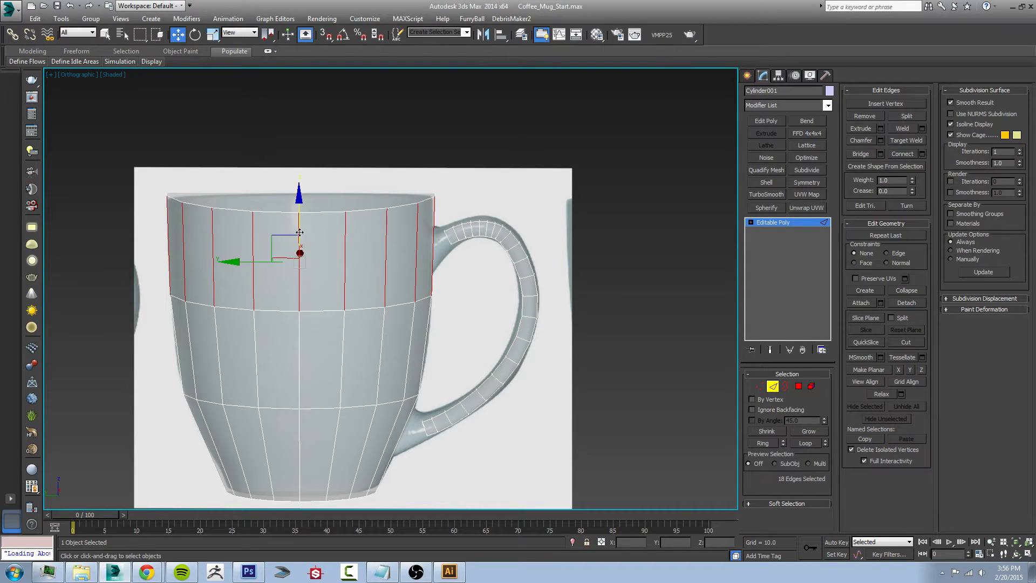
left_click(416, 254)
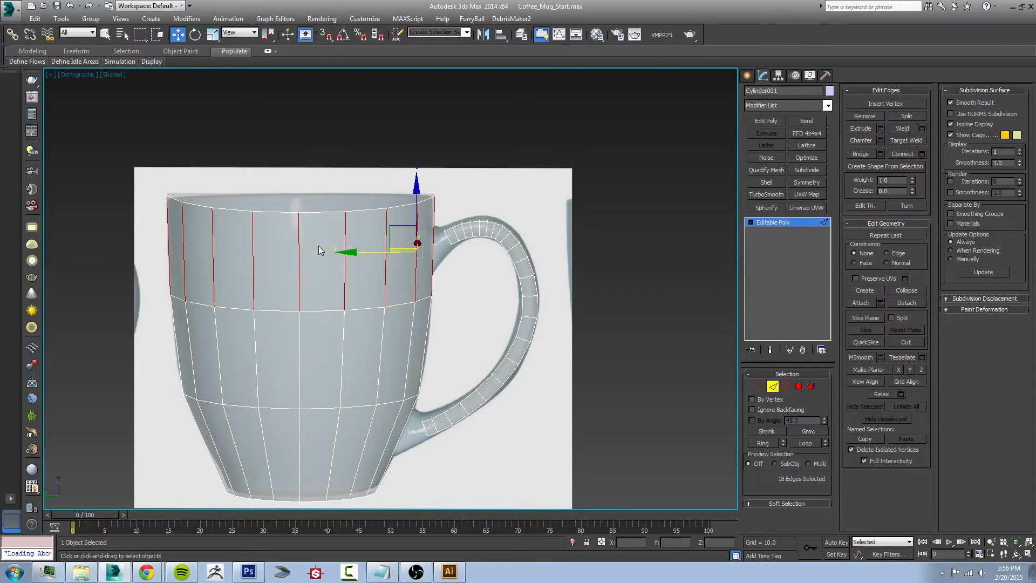
Step: Expand one vertical edge of the cup's upper band to its full ring and connect the ring with one edge loop
left_click(299, 268)
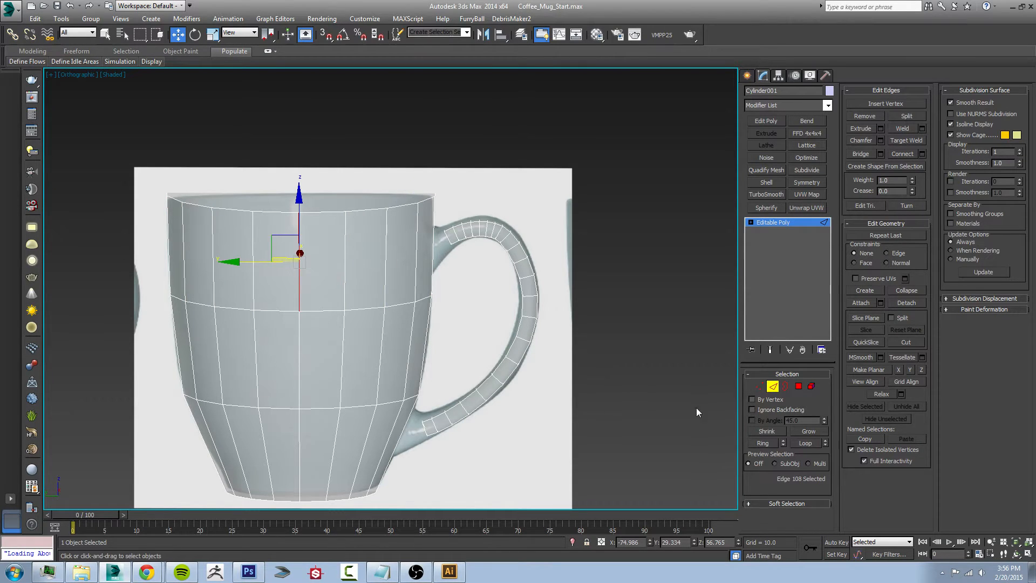
left_click(770, 443)
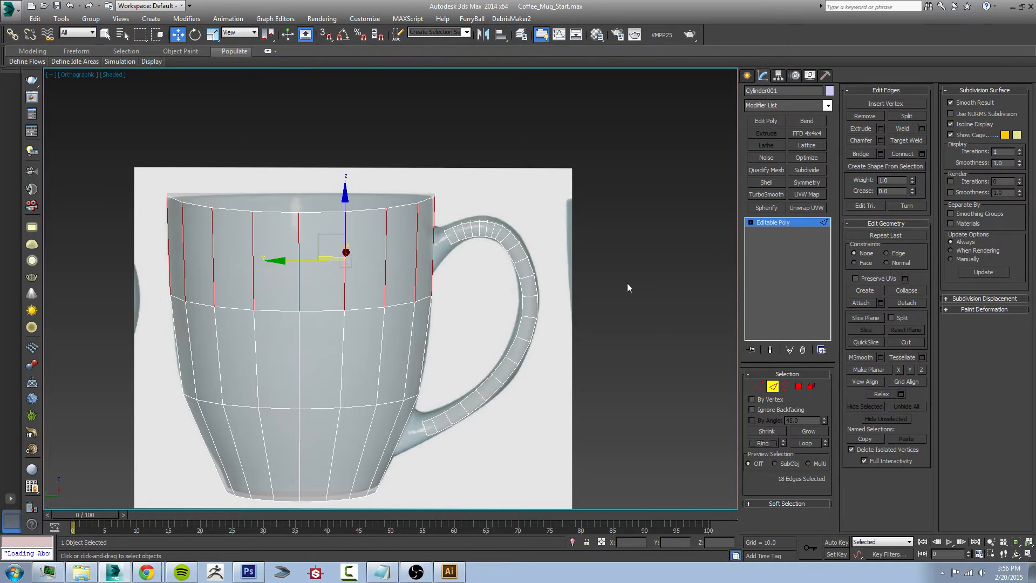
left_click(922, 154)
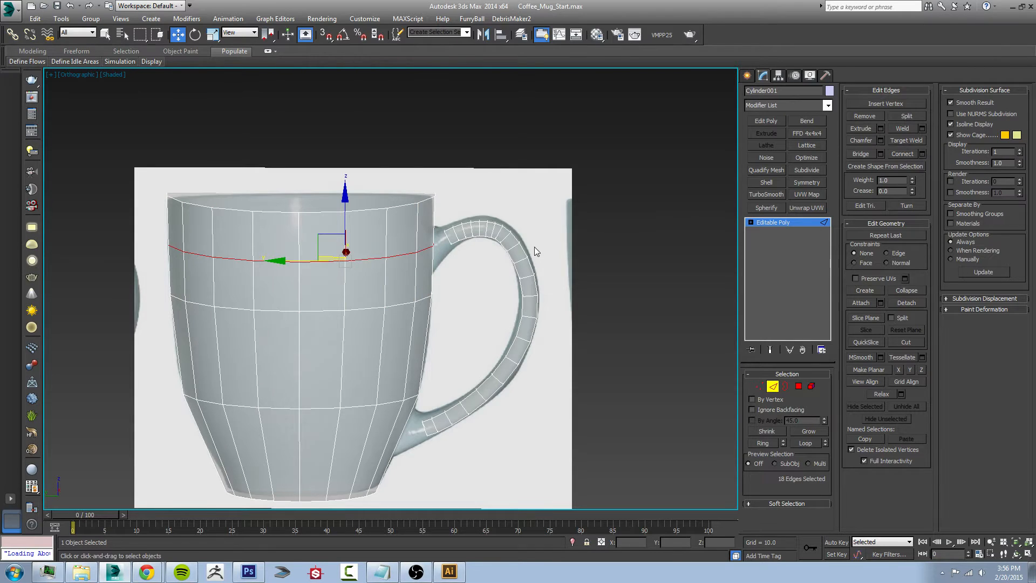
Step: Undo the edge loop added through the cup's upper band and clear the edge selection
middle_click_drag(534, 247, 535, 236, "alt")
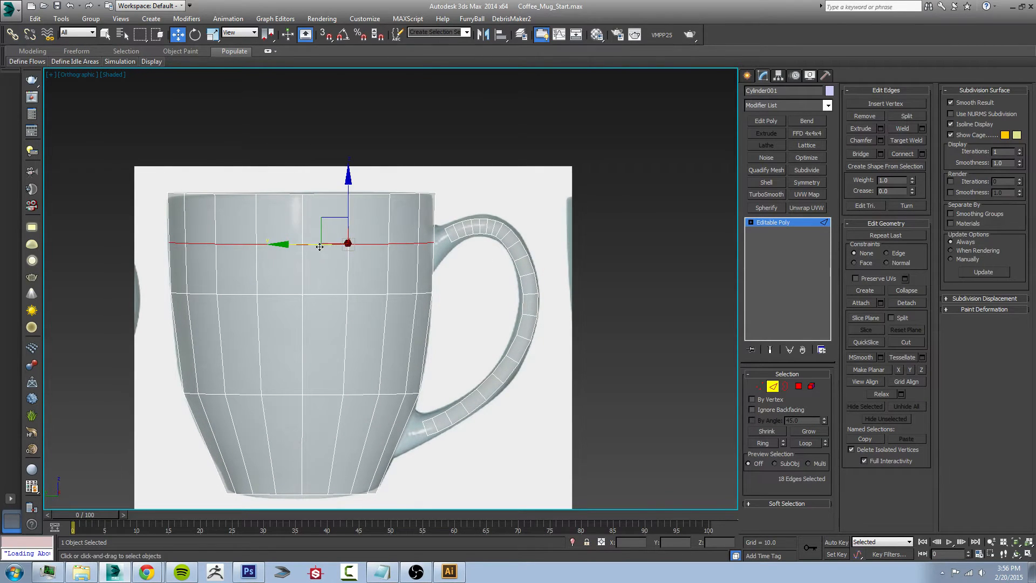
left_click_drag(319, 246, 389, 246)
left_click(533, 342)
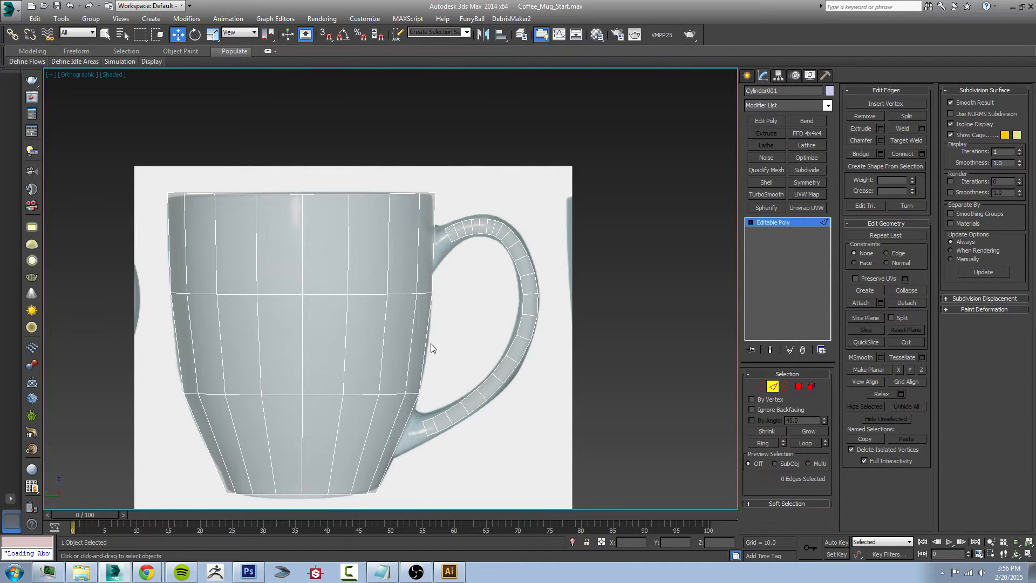
Step: Select the ring of vertical edges in the cup's upper band and connect them with one horizontal edge loop
left_click(350, 260)
key("alt+r")
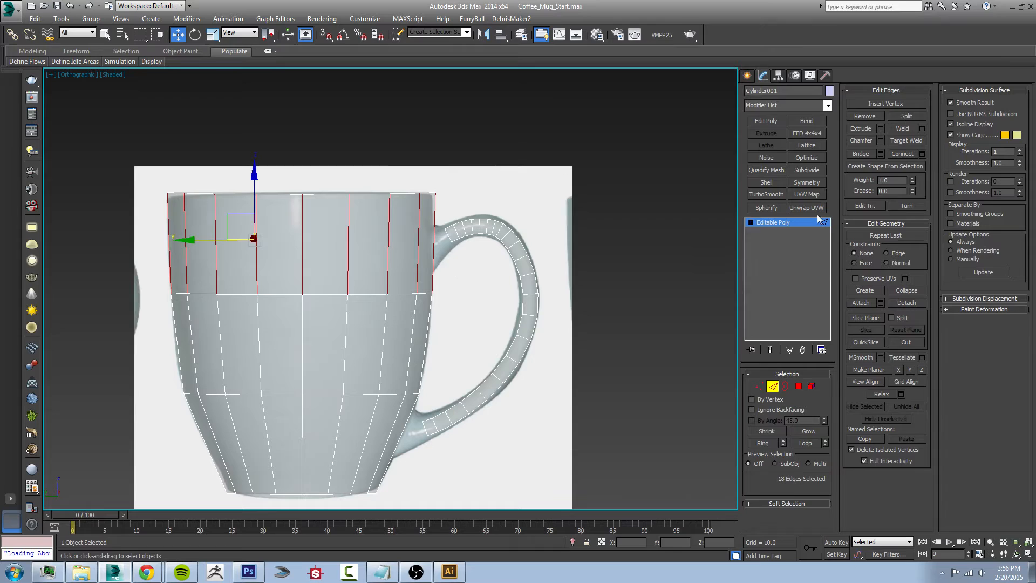
left_click(923, 155)
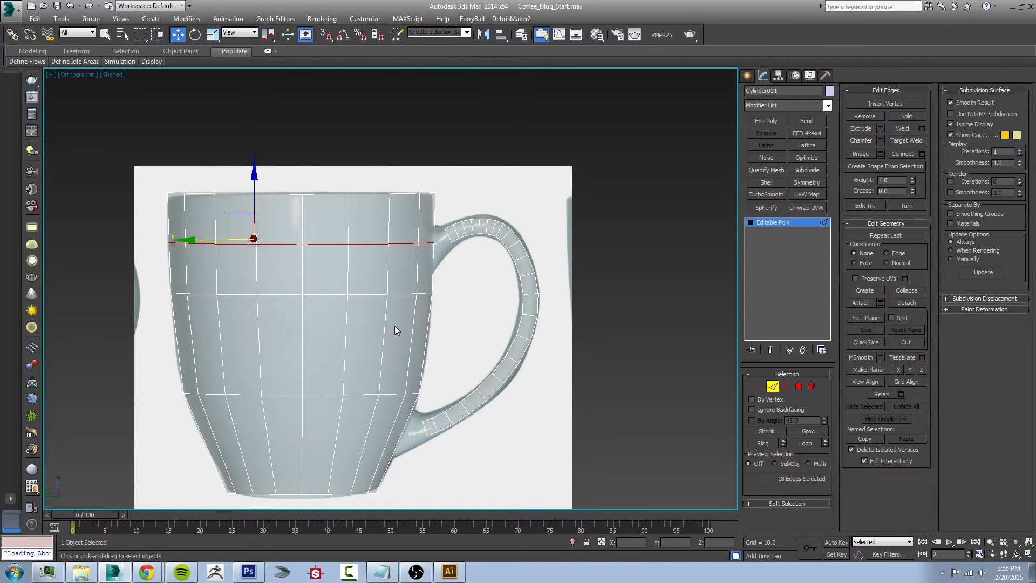
Step: Raise the new edge loop in the cup's upper band to about Z 64, near the top of the handle's upper joint
left_click_drag(395, 325, 414, 272)
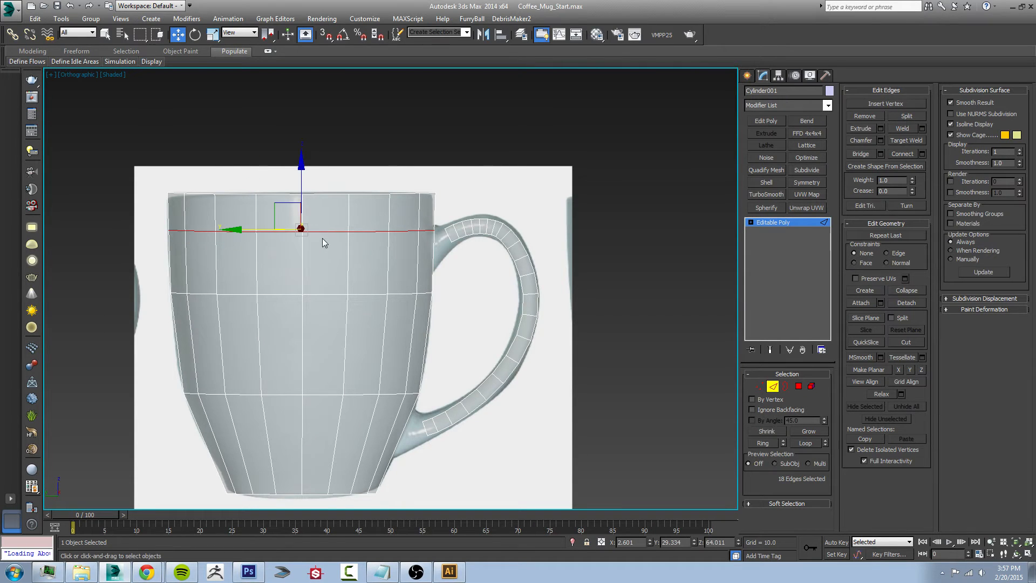
left_click_drag(301, 183, 321, 190)
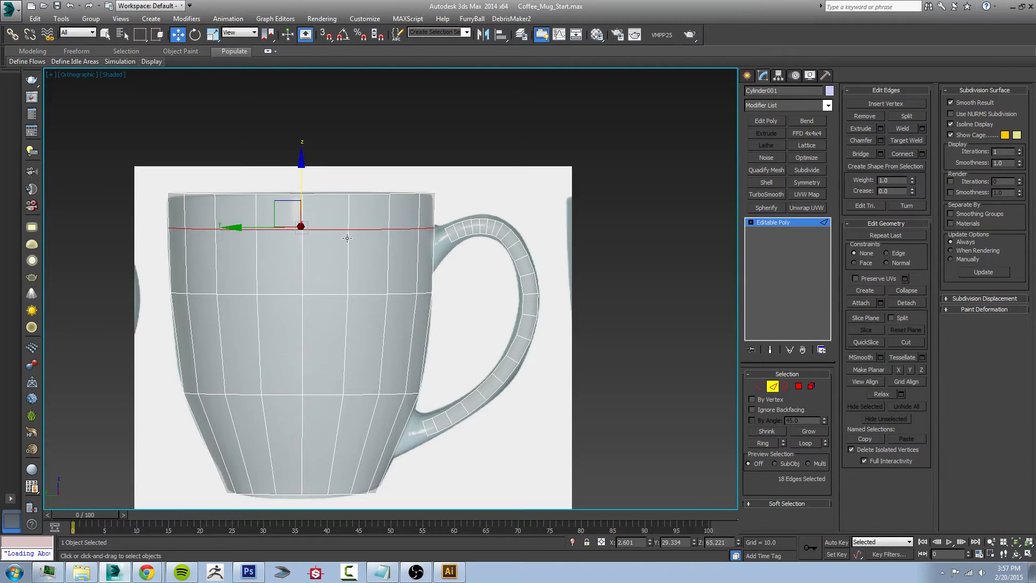
left_click_drag(347, 238, 357, 247)
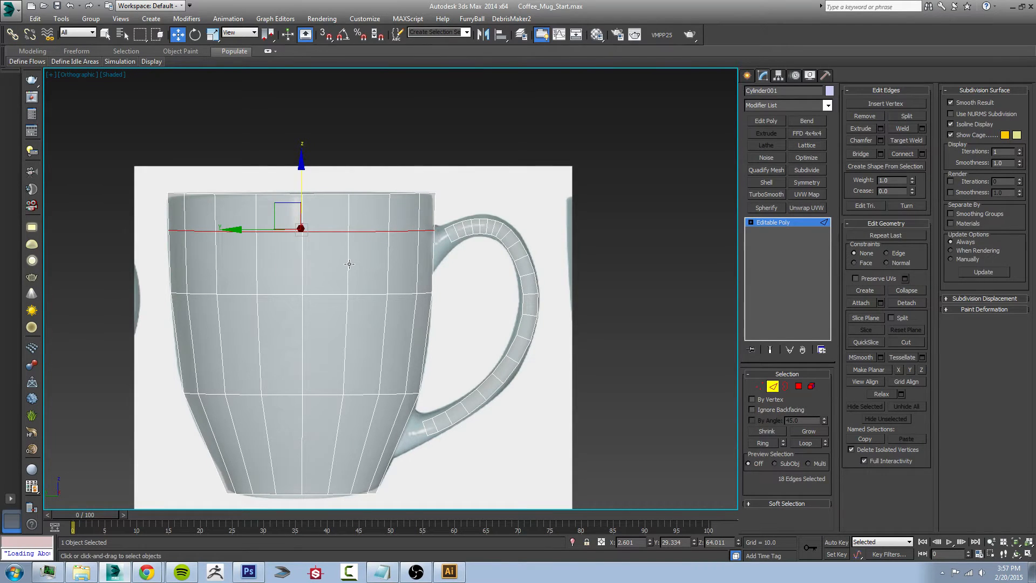
Step: Connect the ring of vertical edges just below that loop with another edge loop and raise it to about Z 53
left_click(348, 264)
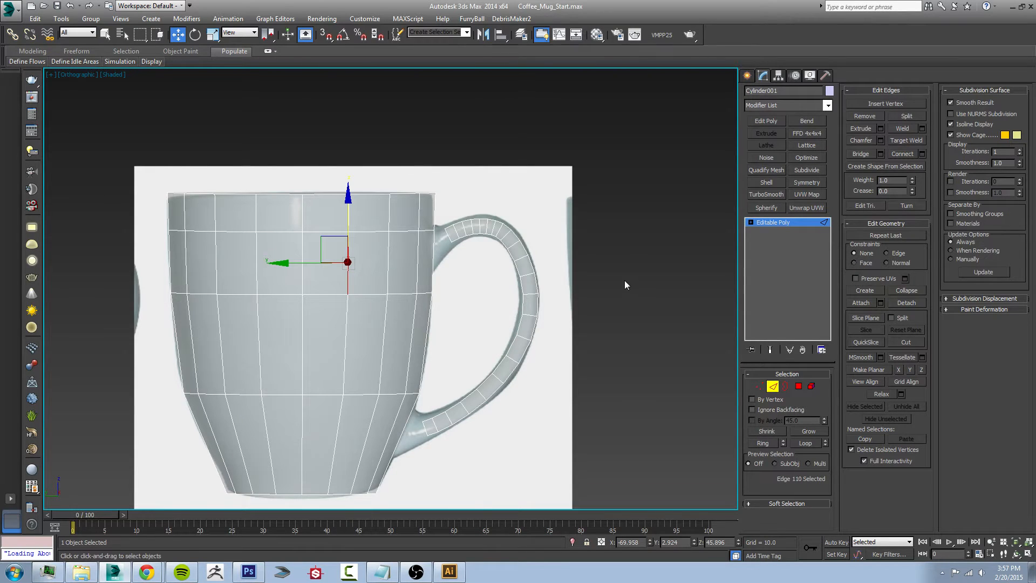
left_click(762, 443)
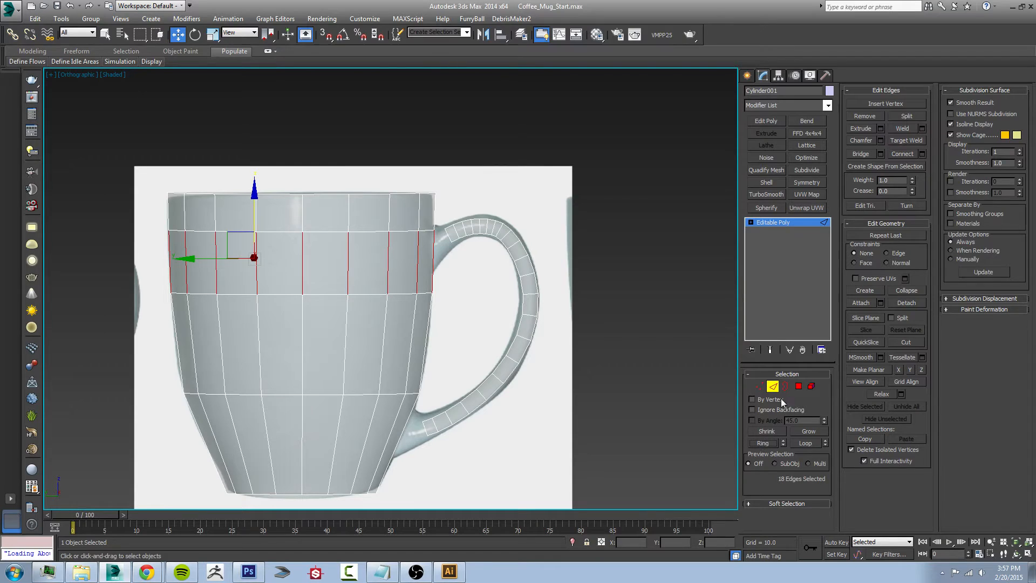
left_click(922, 155)
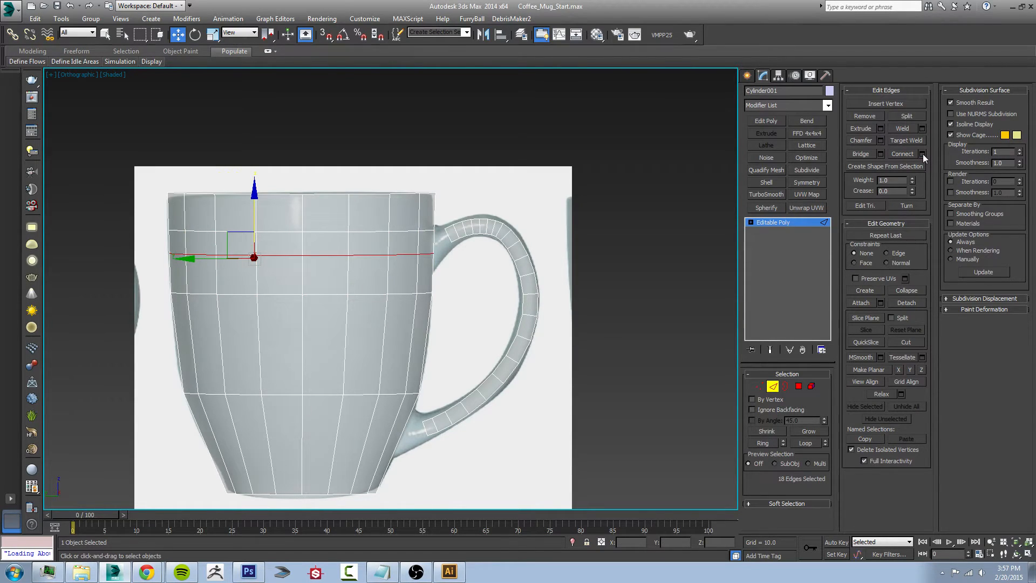
left_click_drag(399, 327, 414, 296)
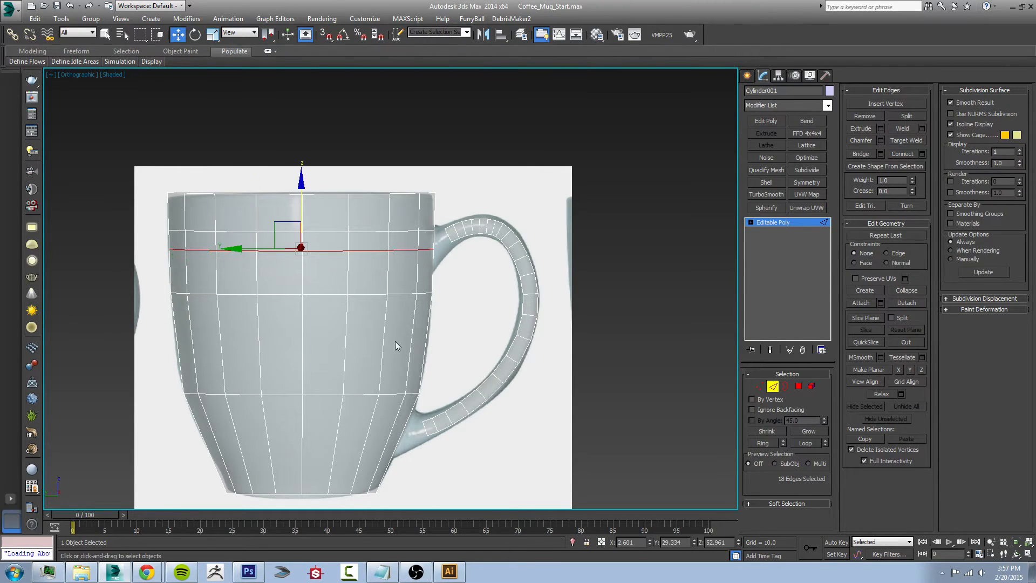
Step: Connect the ring of vertical edges in the cup's lowest band and position the new loop at about Z -46.7 by the lower handle joint
middle_click_drag(413, 461, 460, 391)
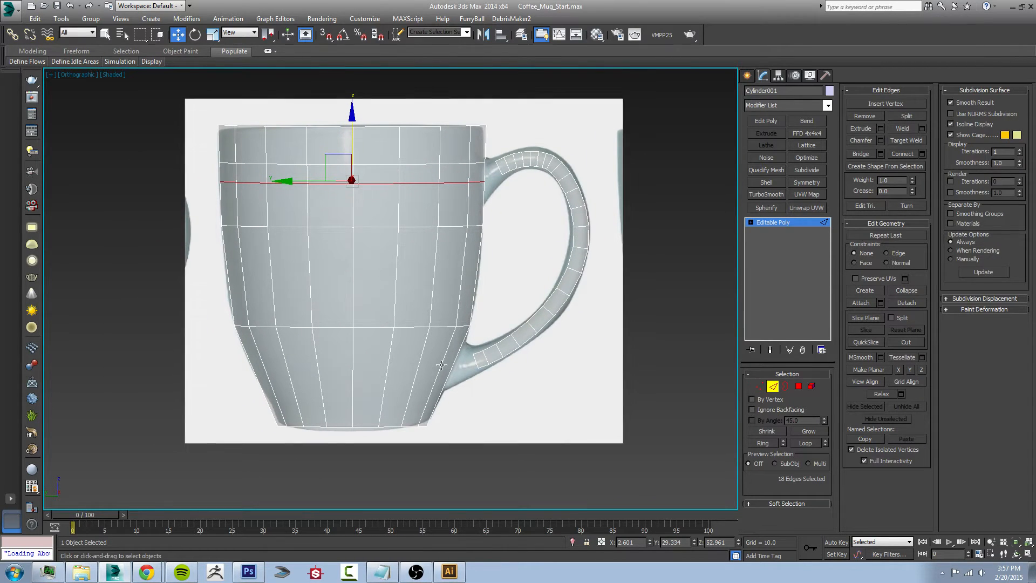
left_click(441, 364)
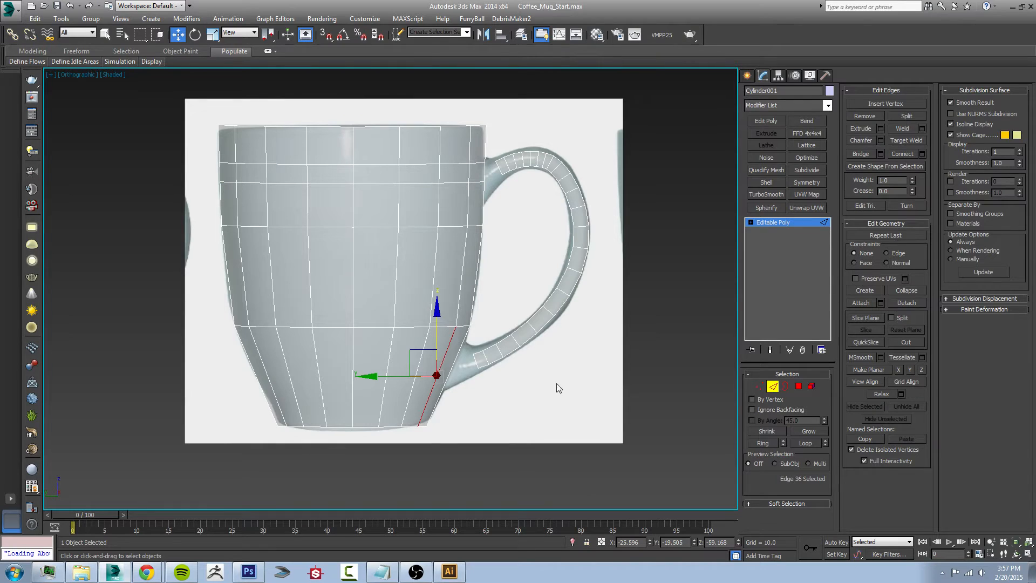
left_click(766, 445)
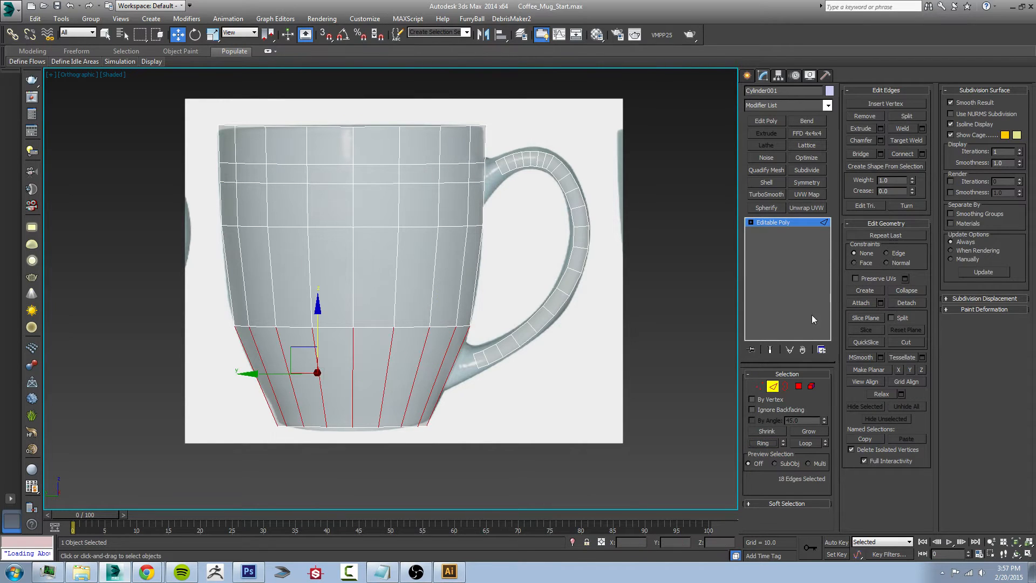
left_click(922, 154)
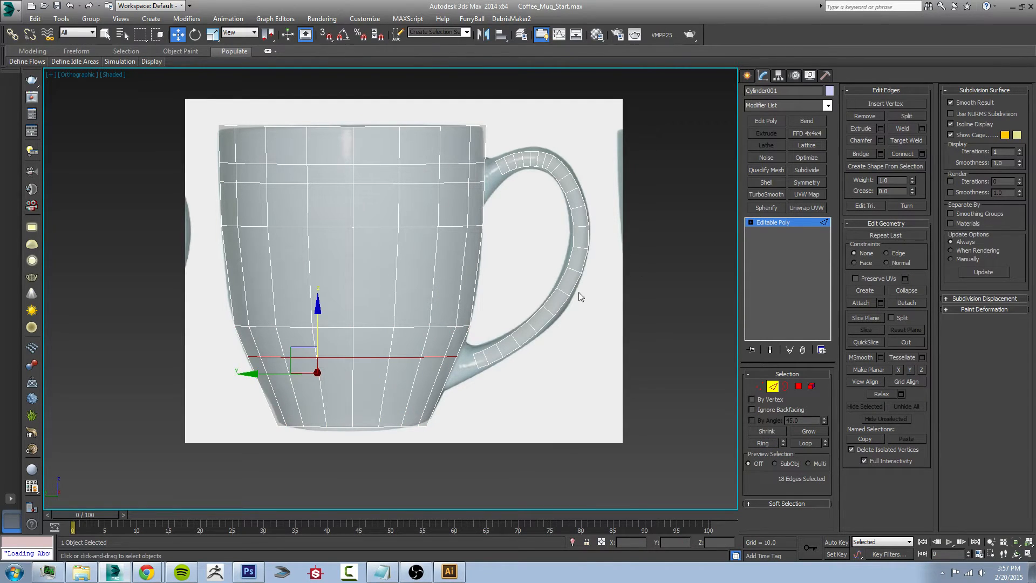
left_click_drag(394, 323, 397, 317)
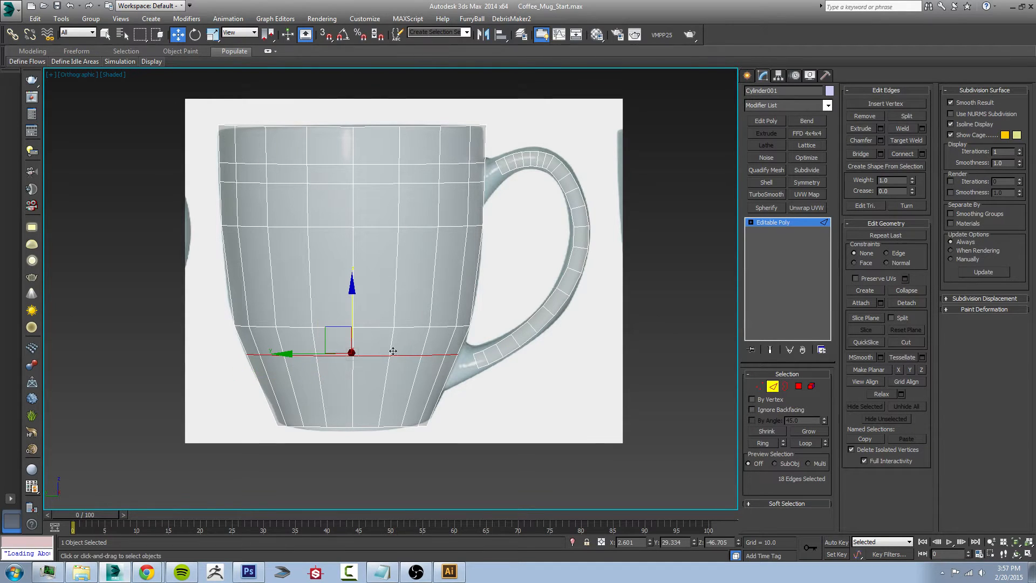
Step: Scale the lower edge loop outward to match the cup's outline in the reference photo
scroll(446, 348, "up", 3)
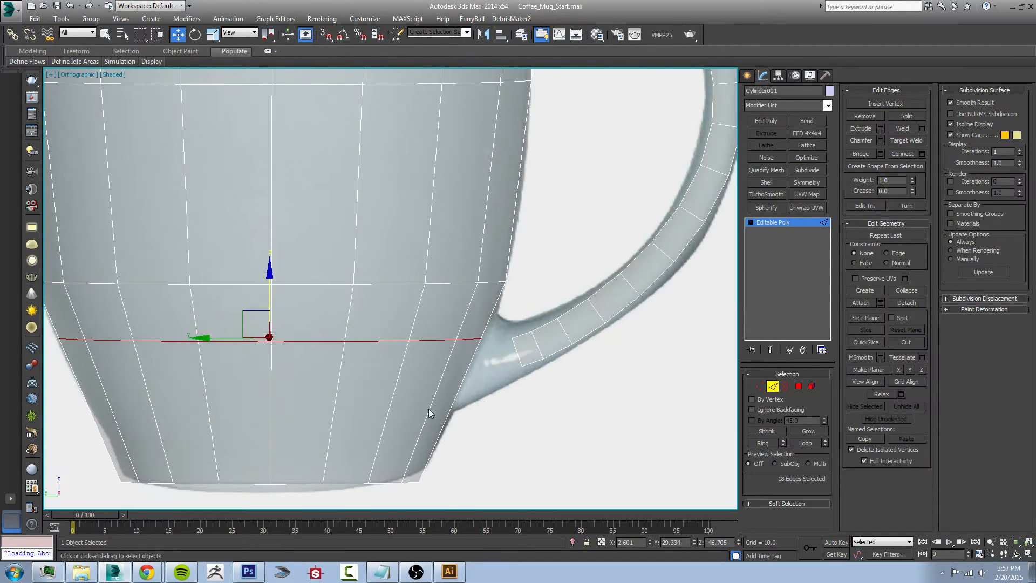
middle_click_drag(338, 393, 382, 384)
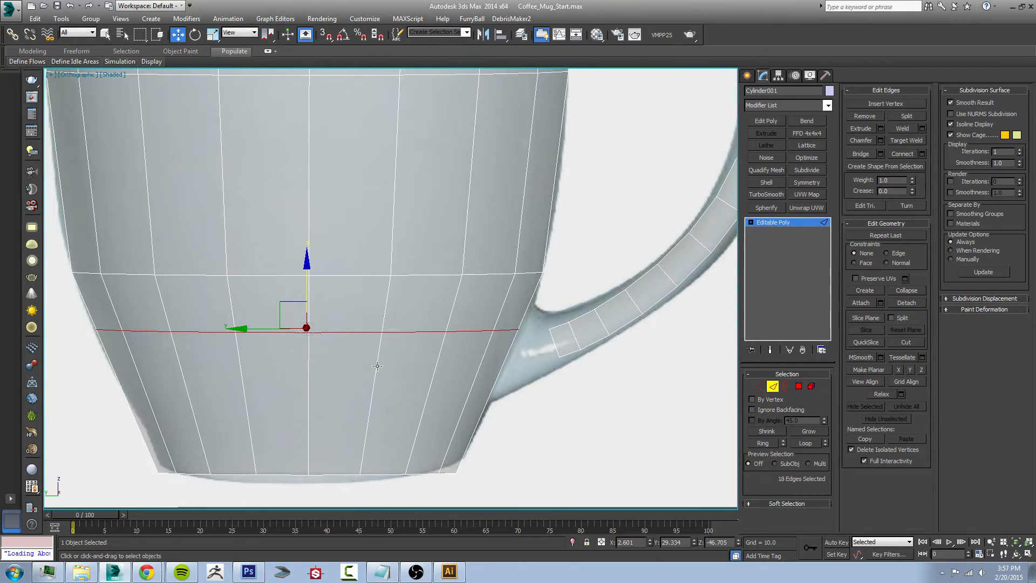
key("r")
left_click_drag(297, 316, 300, 320)
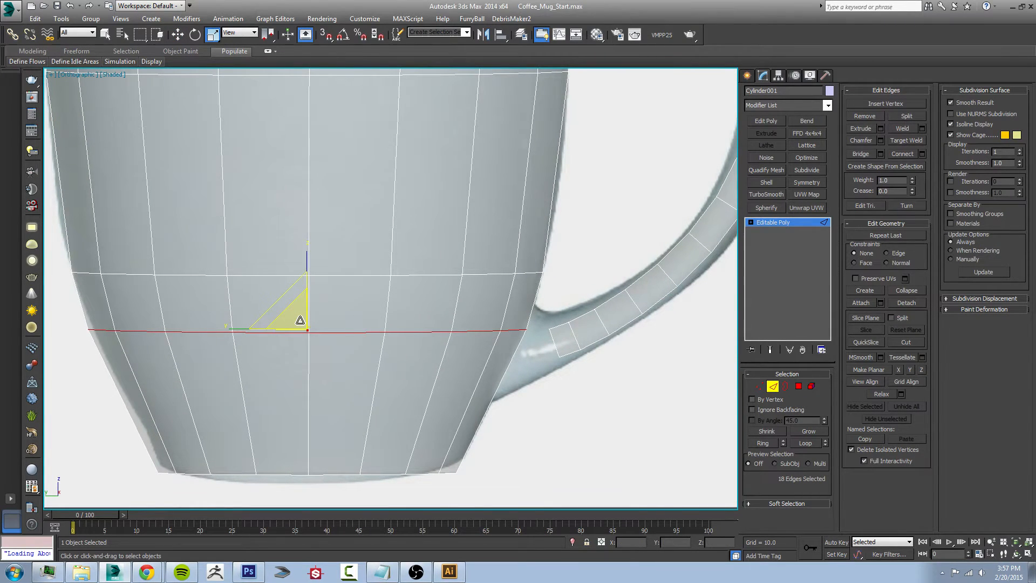
Step: Connect the ring of vertical edges below the lower loop with another edge loop and scale it outward to the cup's outline
left_click(308, 373)
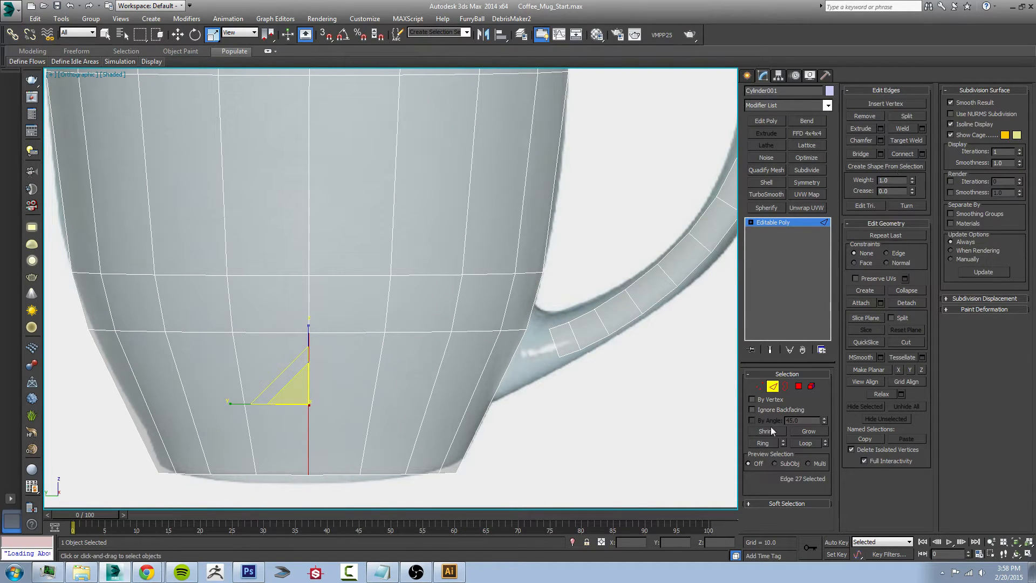
left_click(765, 443)
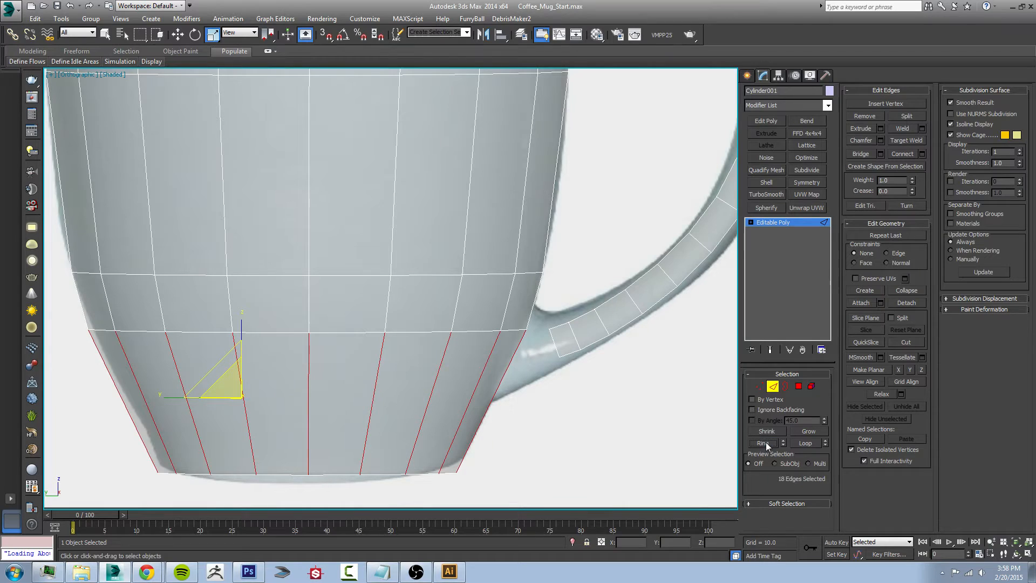
left_click(923, 154)
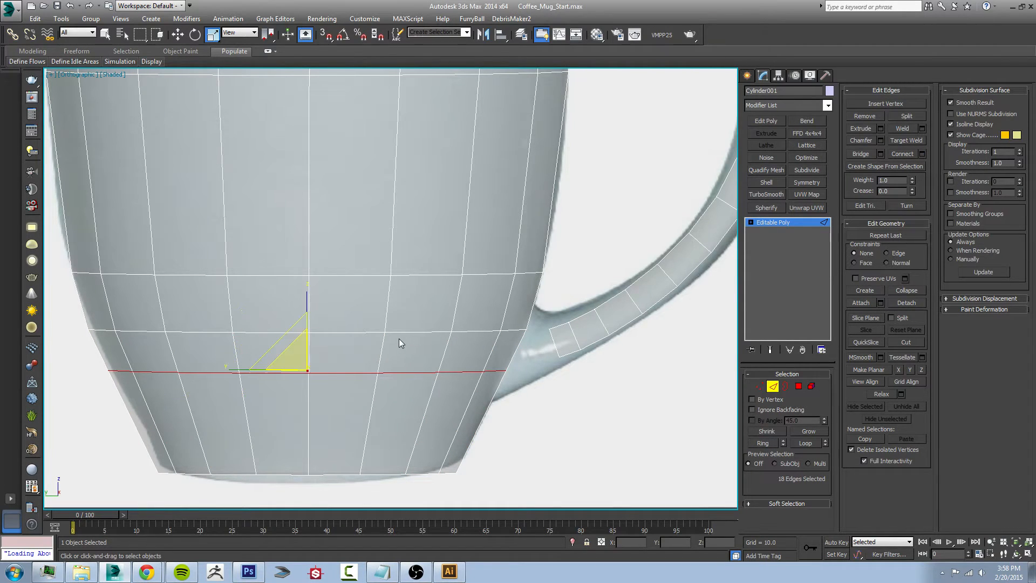
left_click_drag(300, 357, 301, 354)
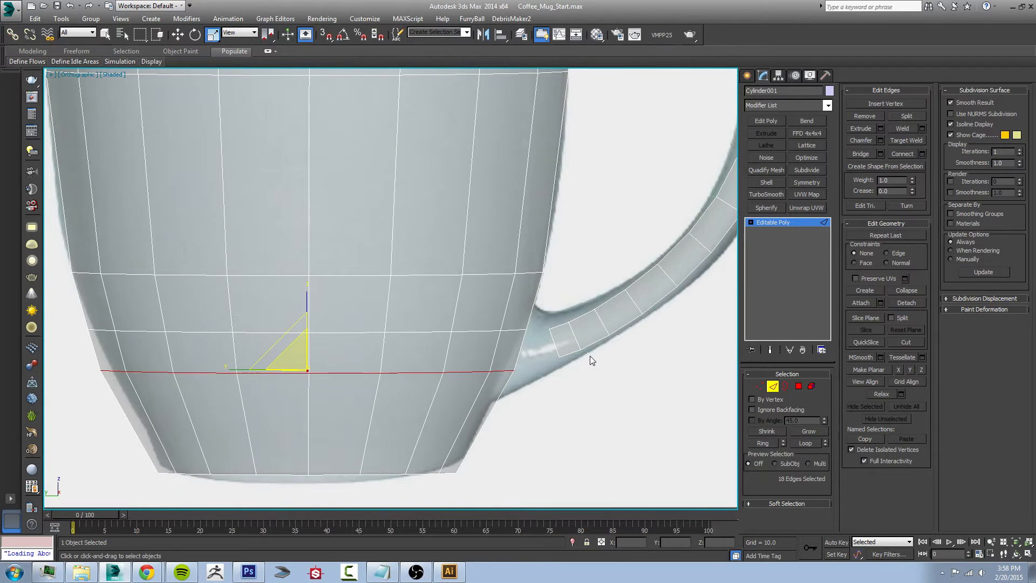
Step: Switch to polygon editing on the mug and turn off its see-through display
scroll(590, 354, "down", 4)
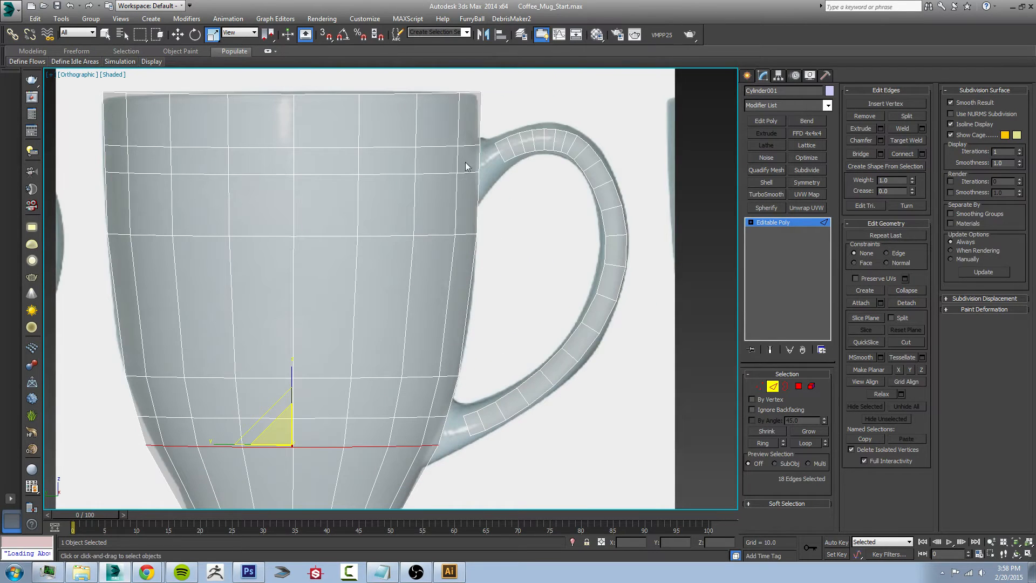
middle_click_drag(480, 335, 446, 324)
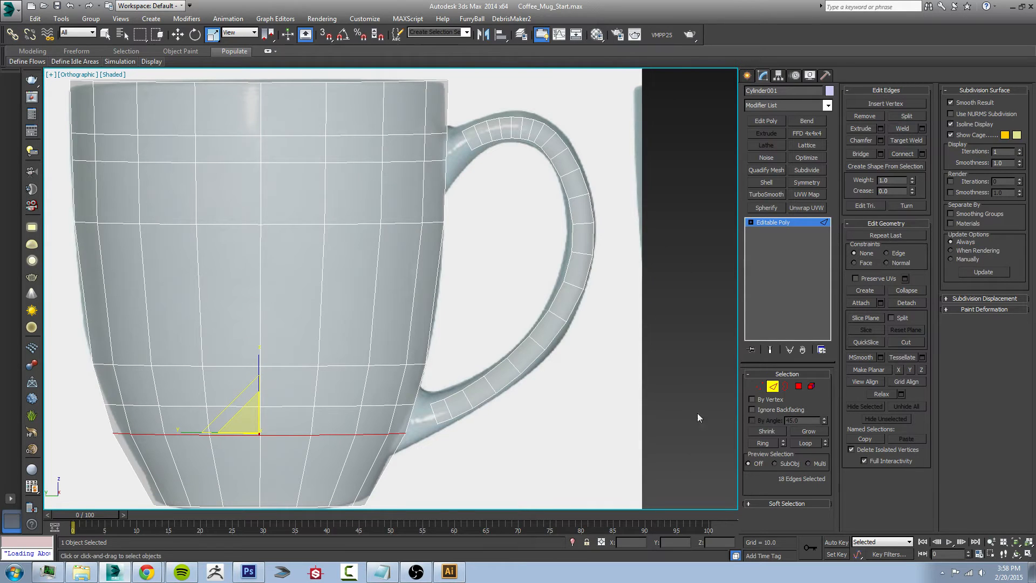
left_click(798, 386)
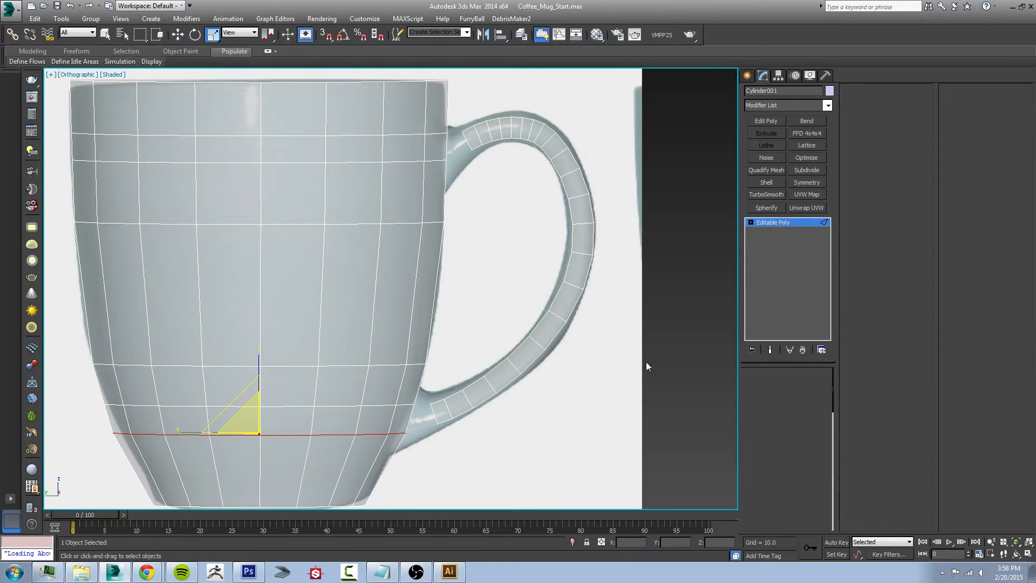
middle_click_drag(441, 274, 412, 282, "alt")
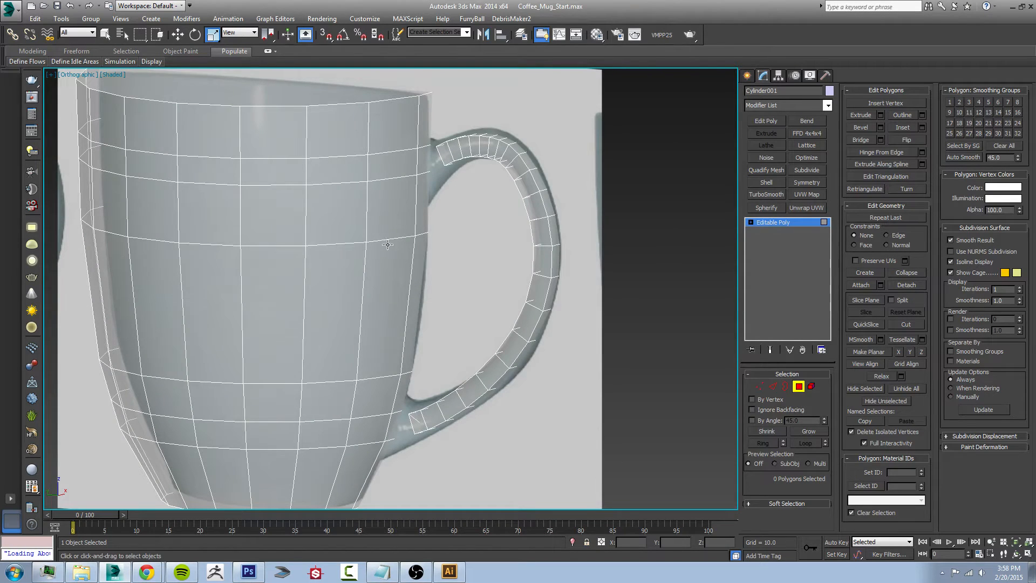
middle_click_drag(388, 244, 397, 248, "alt")
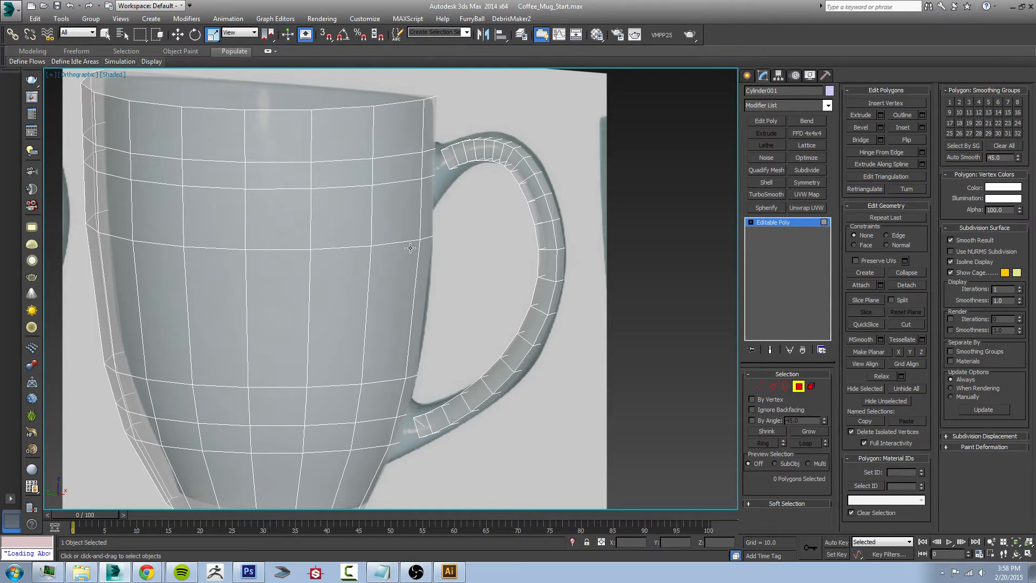
key("alt+x")
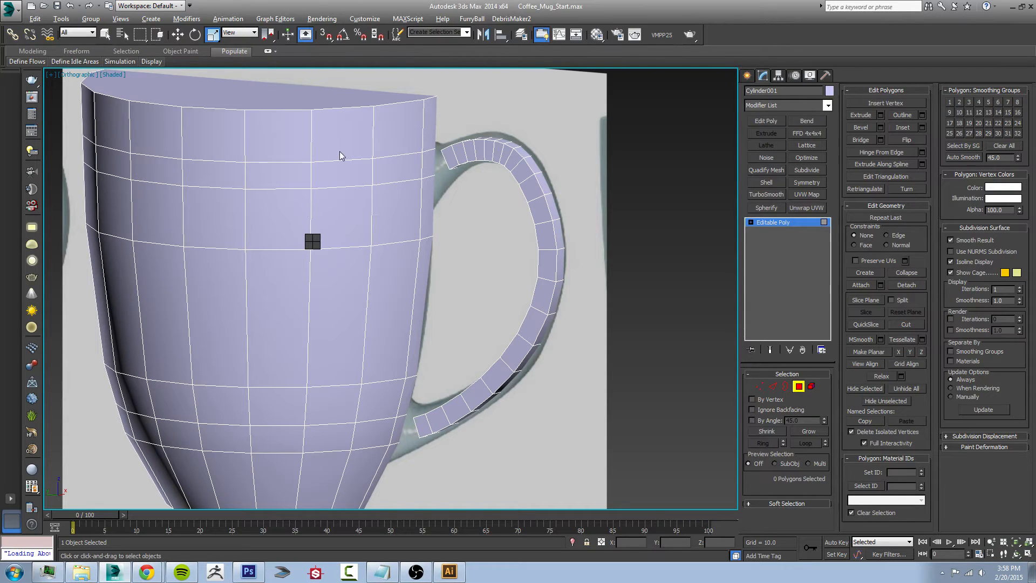
Step: Isolate the mug so the reference image plane is hidden
key("alt+q")
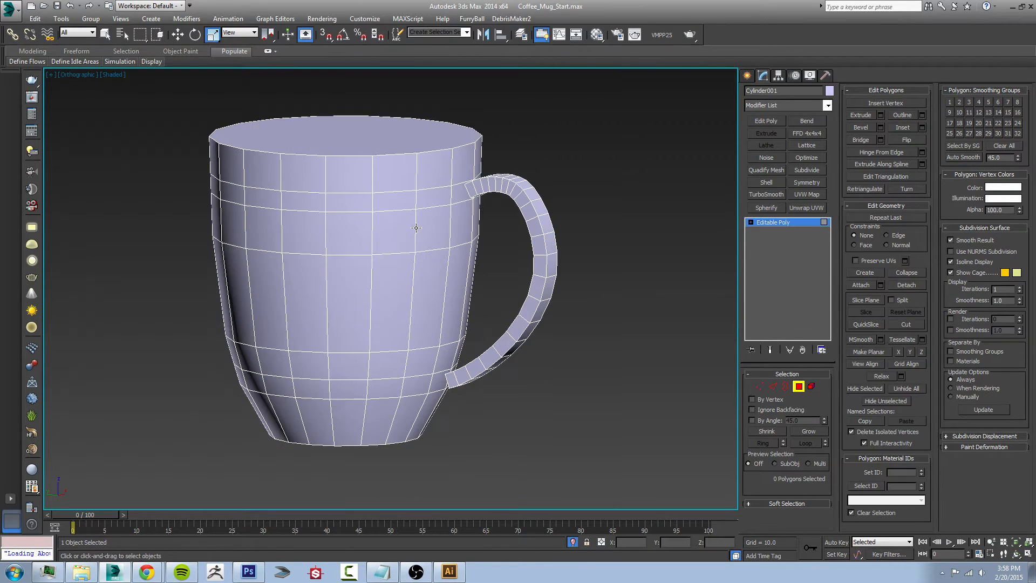
key("alt+q")
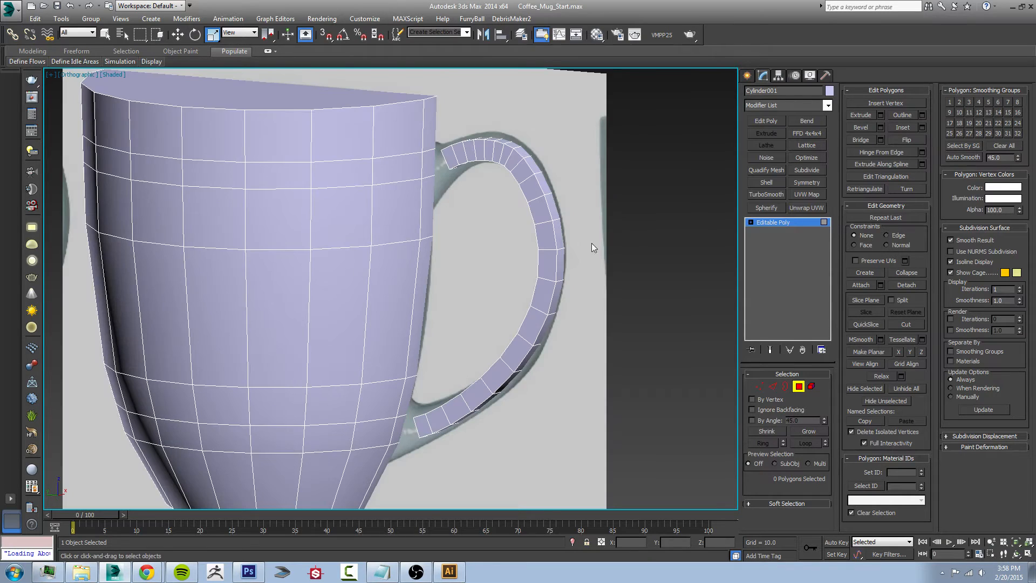
key("alt+q")
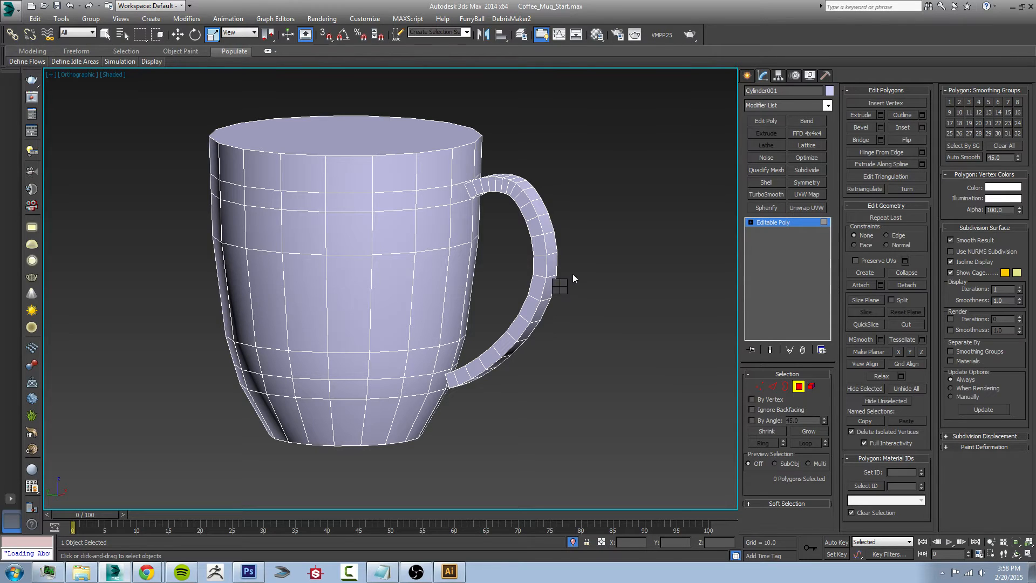
key("alt+q")
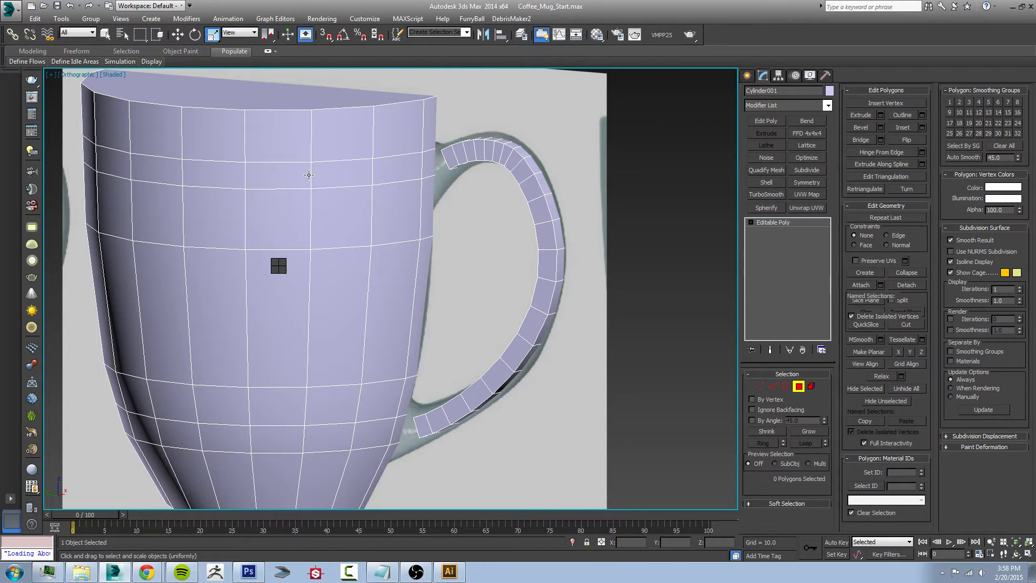
key("alt+q")
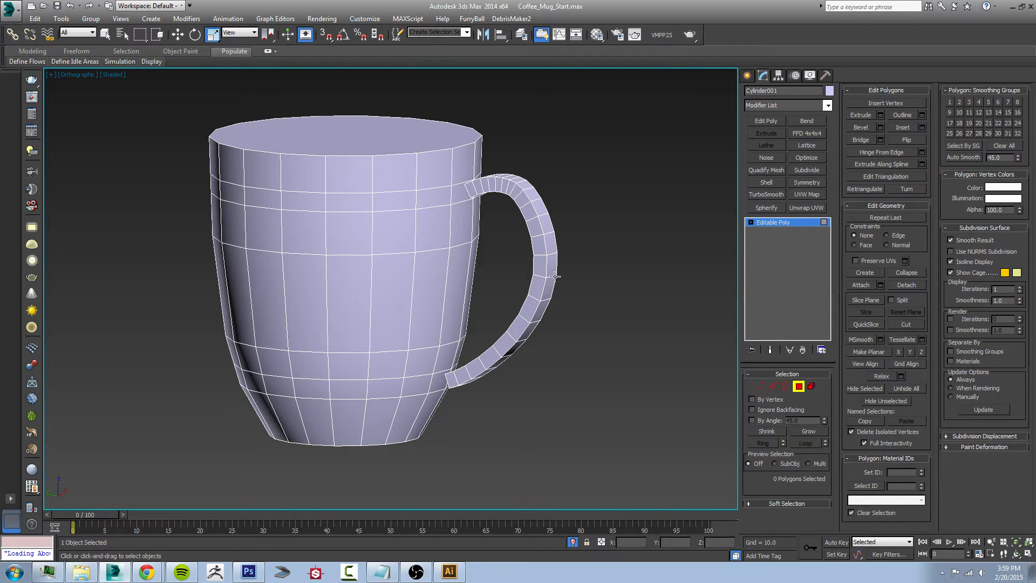
Step: Delete the two cup polygons facing the upper and lower ends of the handle
left_click(462, 193)
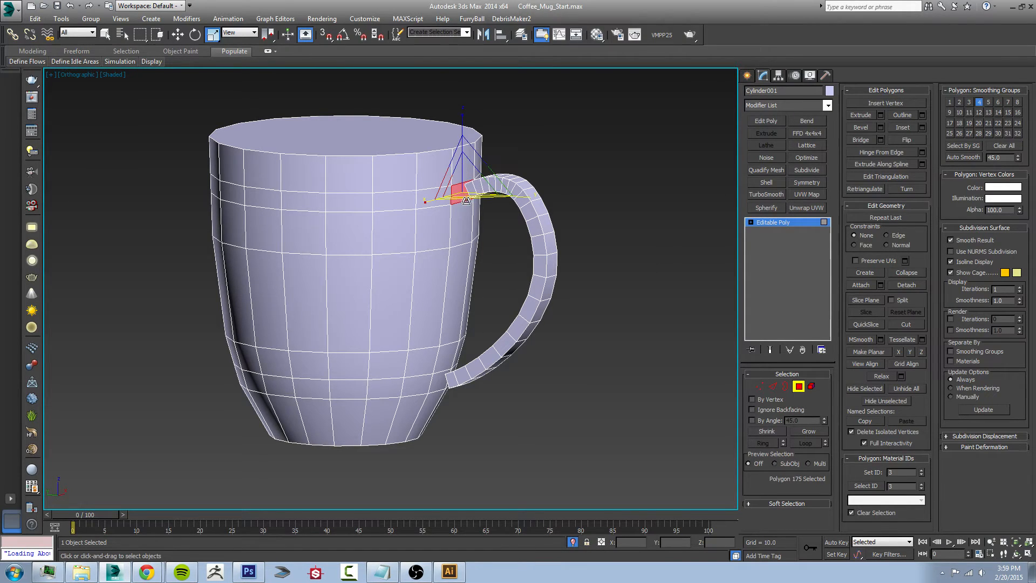
mouse_move(462, 193)
middle_mouse_down("alt")
mouse_move(490, 196)
mouse_move(464, 189)
middle_mouse_up("alt")
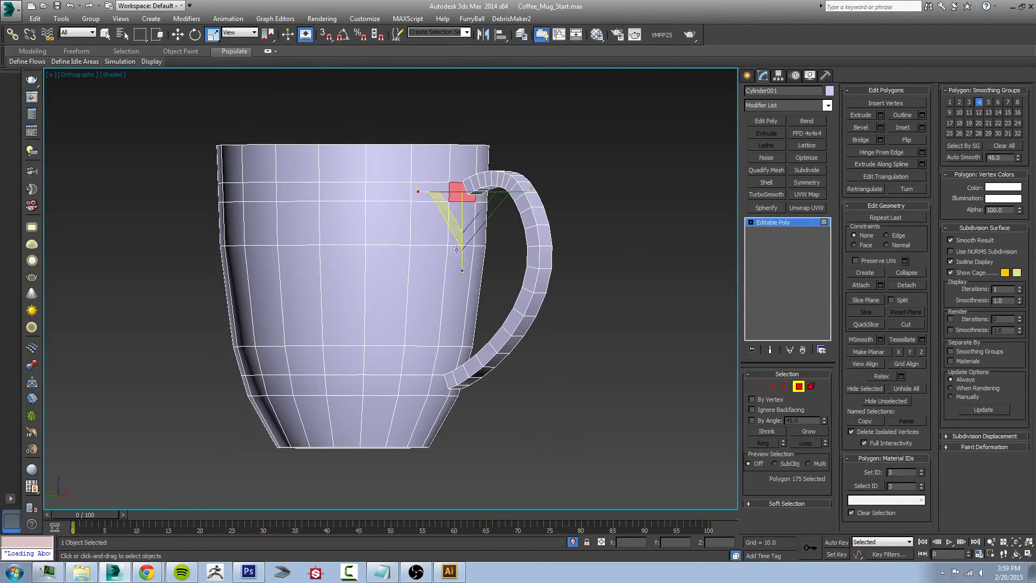
left_click(465, 364)
left_click(439, 383)
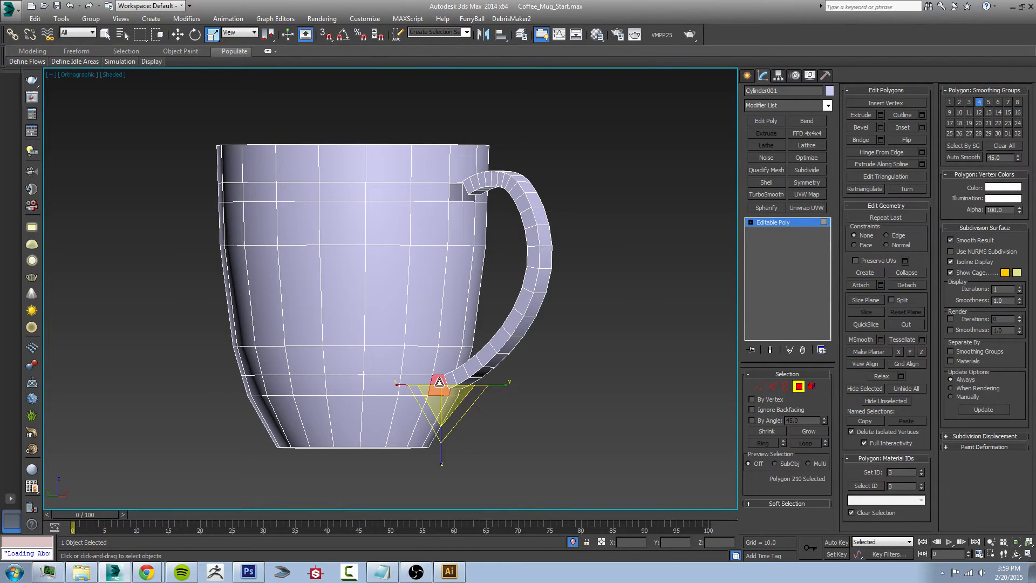
key("Delete")
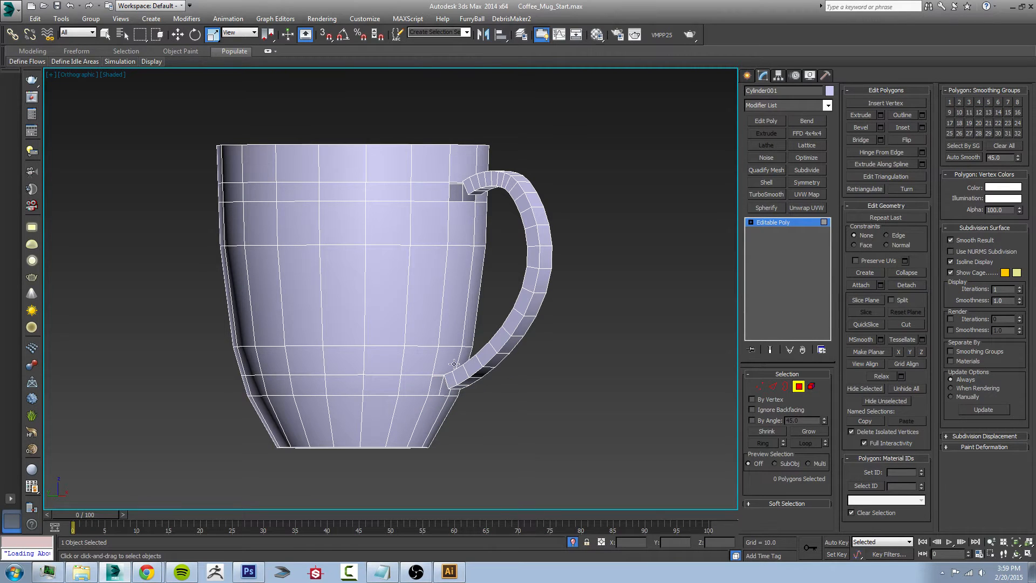
middle_click_drag(480, 275, 503, 196, "alt")
scroll(503, 196, "up", 5)
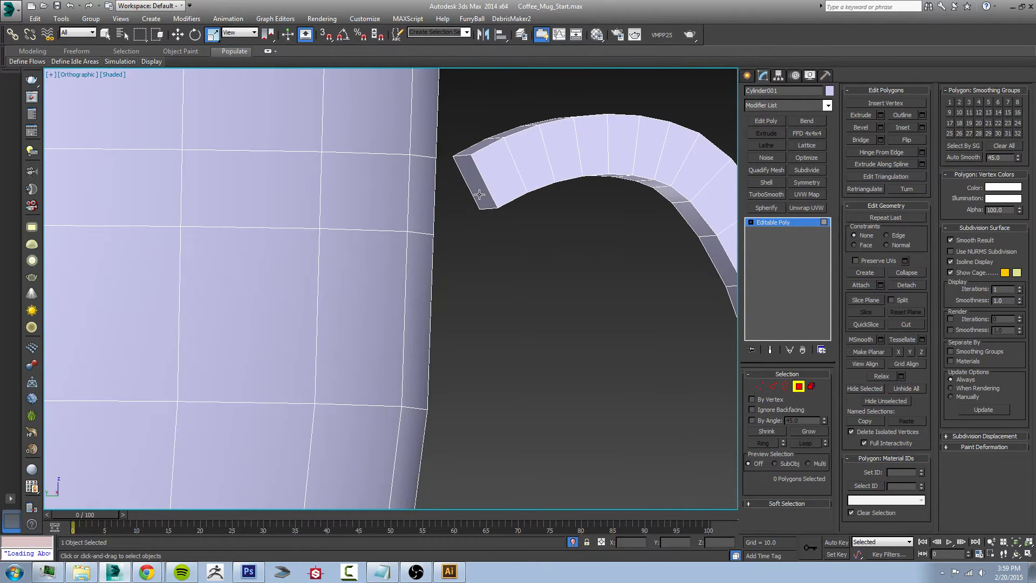
Step: Delete the polygon that caps the handle's upper end where it faces the cup
left_click(479, 193)
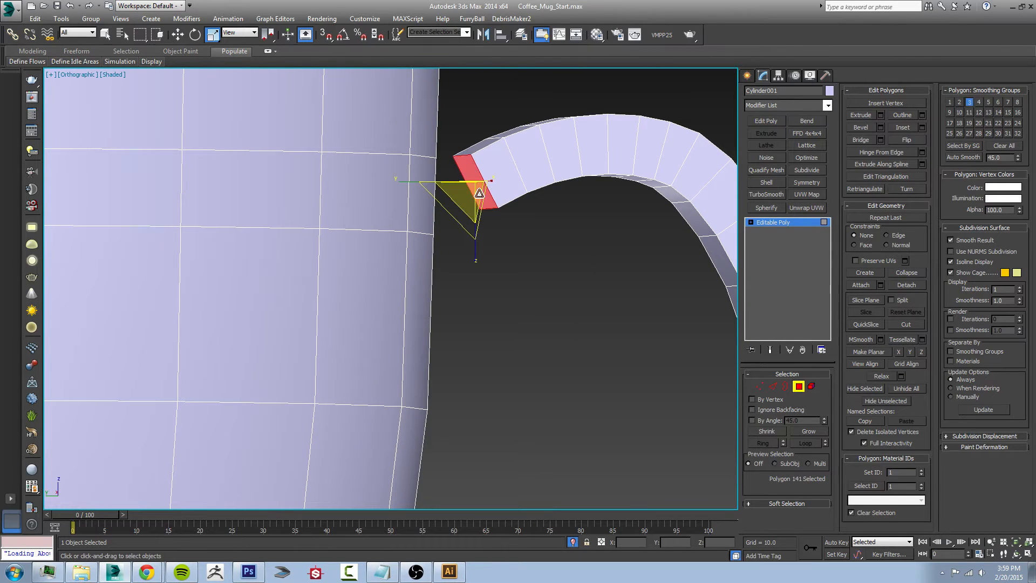
left_click(486, 337)
scroll(495, 337, "down", 2)
middle_click_drag(495, 337, 519, 207)
middle_click_drag(564, 294, 591, 330)
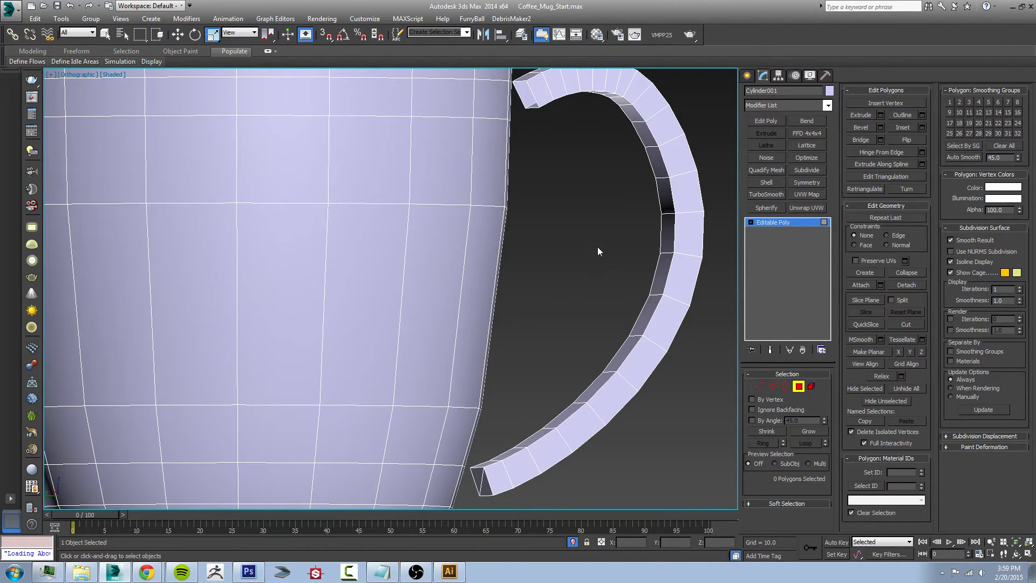
Step: Switch to edge editing and bridge the side edge of the cup's upper opening to the matching edge of the handle's upper end
left_click(774, 386)
middle_click_drag(600, 231, 505, 243, "alt")
middle_click_drag(478, 139, 455, 276)
scroll(455, 277, "up", 2)
scroll(455, 276, "up", 3)
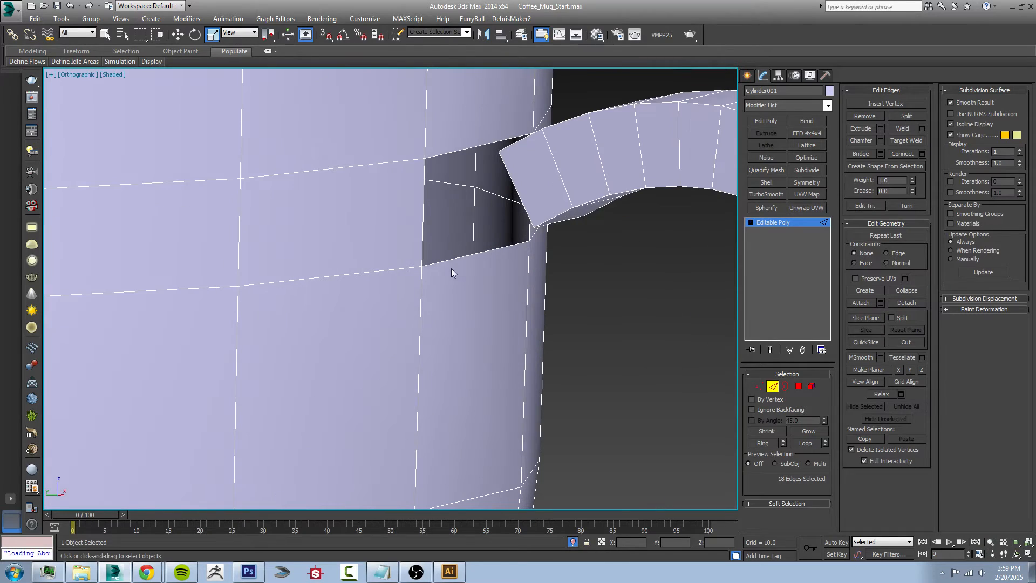
left_click(422, 212)
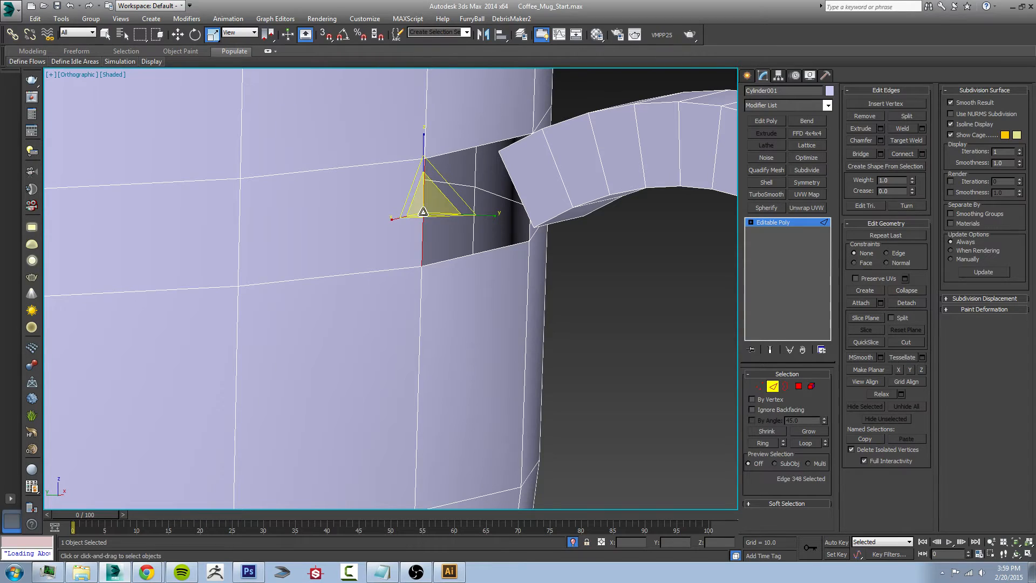
left_click(510, 183, "ctrl")
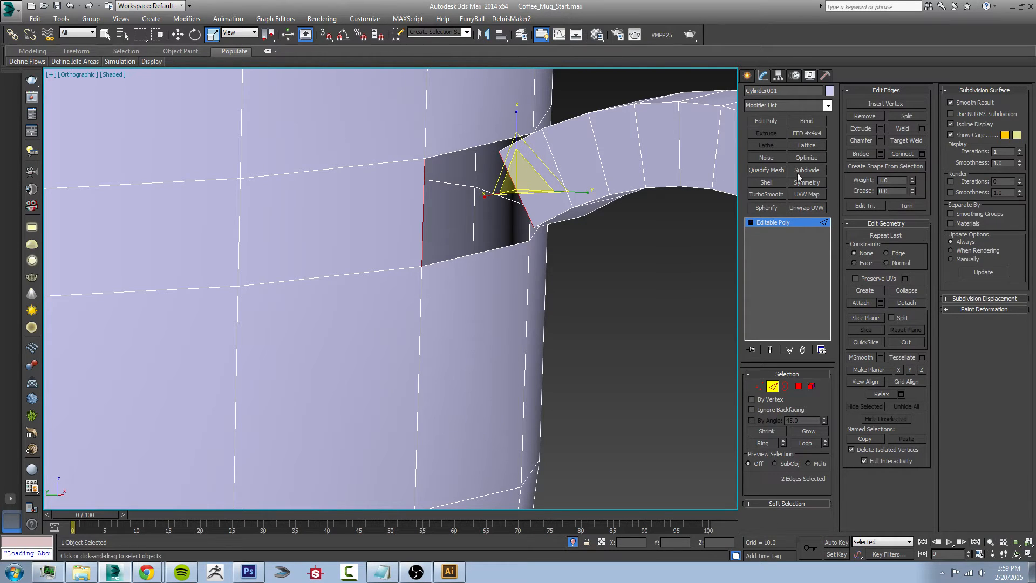
left_click(860, 154)
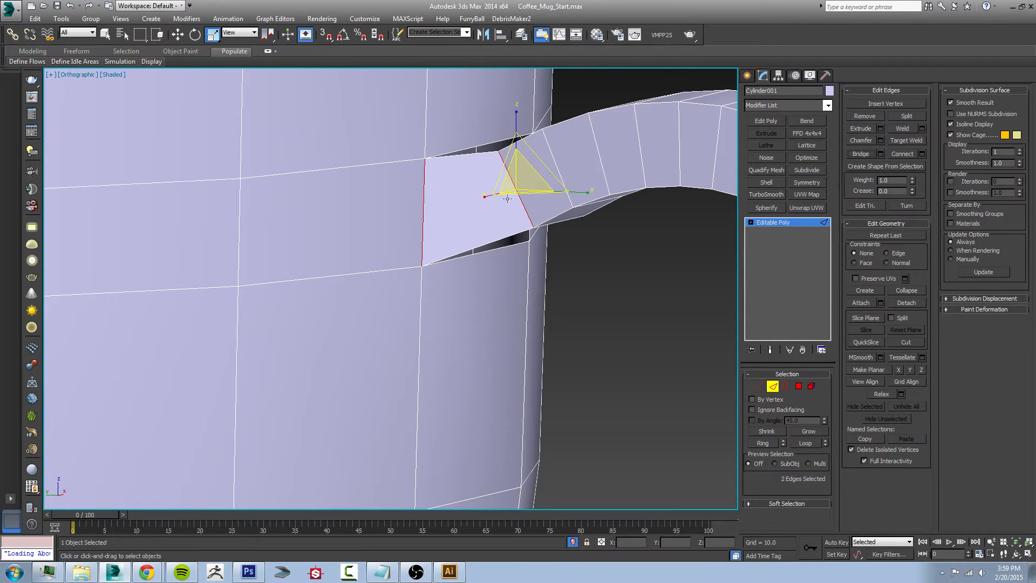
Step: Bridge the bottom edge of the cup's upper opening to the underside edge of the handle's upper end
mouse_move(529, 243)
middle_mouse_down("alt")
mouse_move(546, 263)
mouse_move(527, 250)
middle_mouse_up("alt")
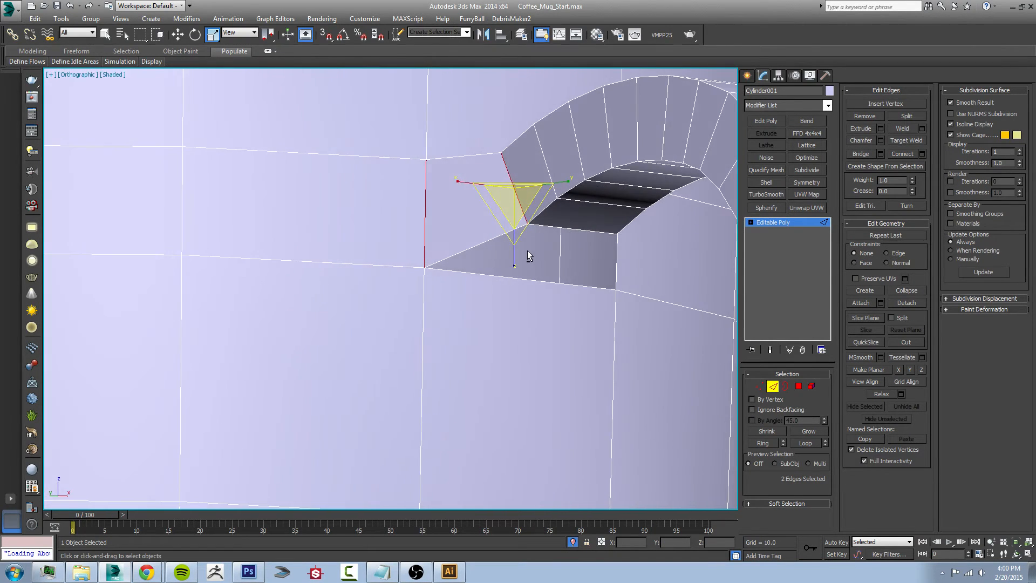
left_click(532, 279)
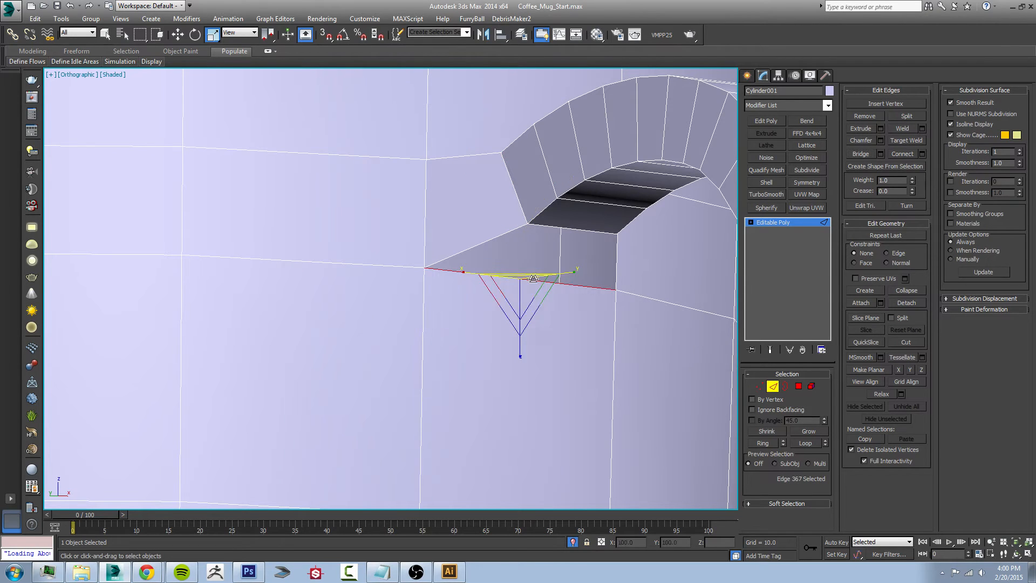
left_click(559, 227, "ctrl")
left_click(862, 154)
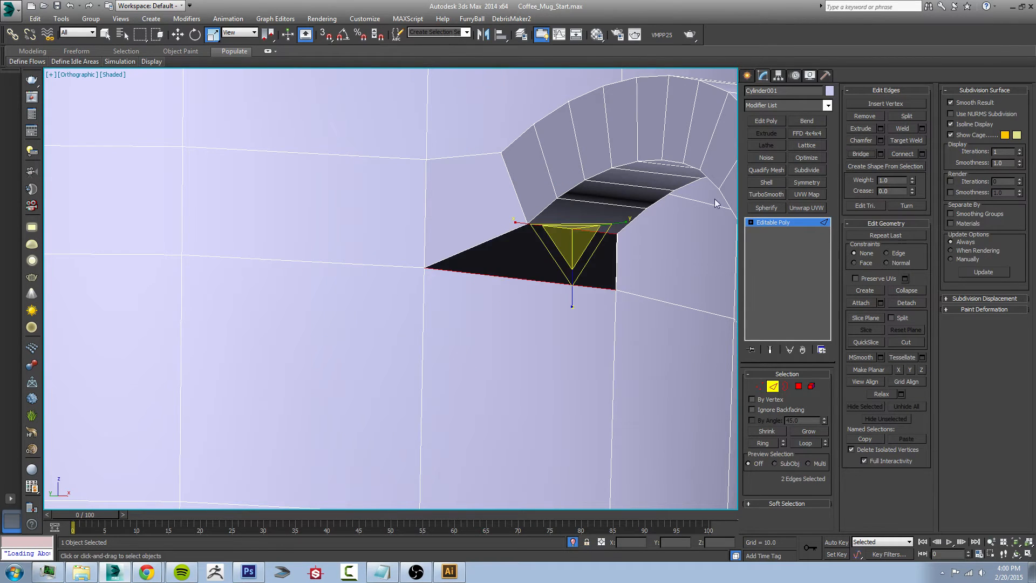
Step: Bridge the side edges on the opposite side of the handle's upper joint
middle_click_drag(649, 223, 562, 253, "alt")
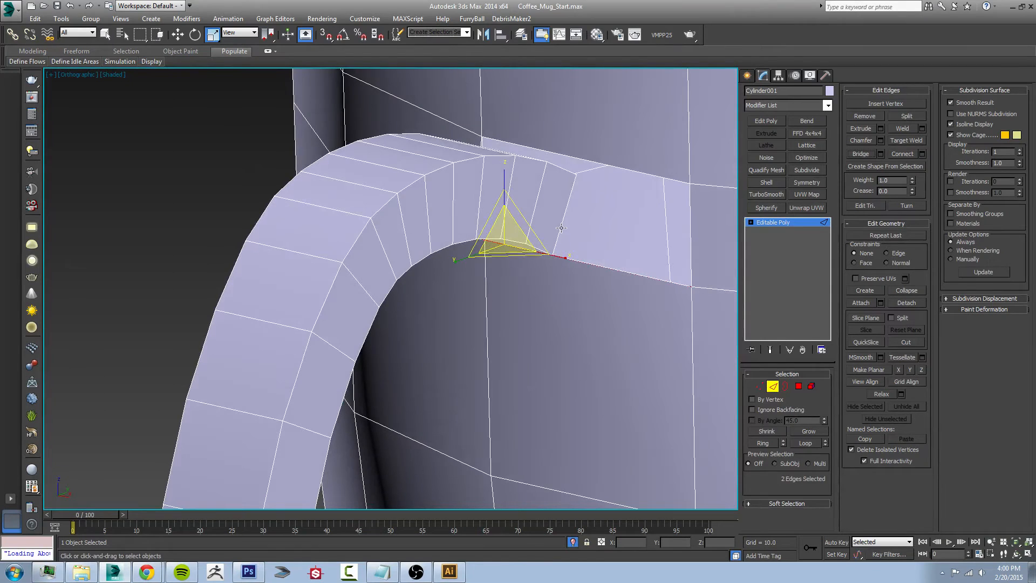
left_click(559, 238)
left_click(690, 224, "ctrl")
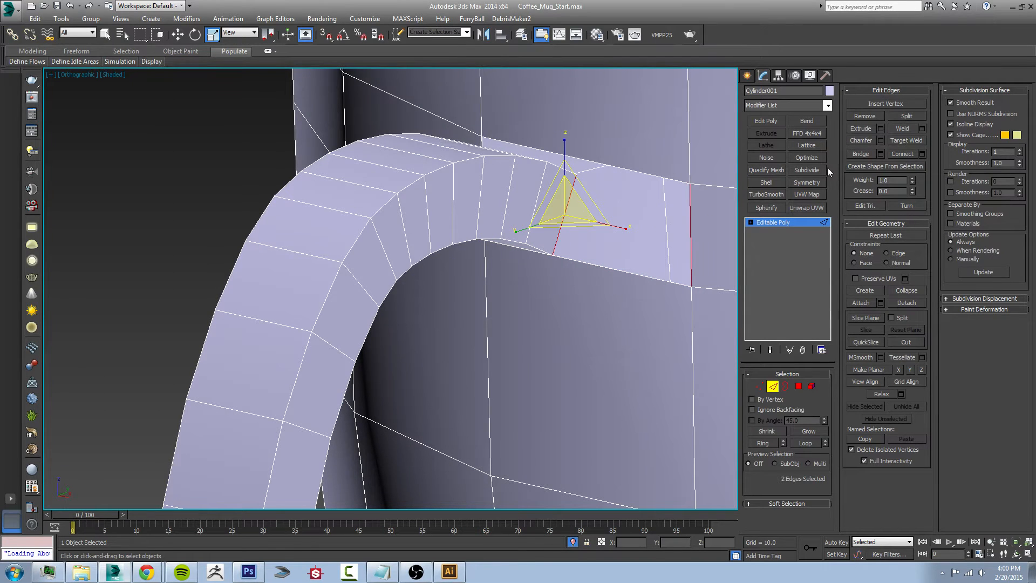
left_click(853, 154)
Step: Bridge the top edge of the handle's upper end to the top edge of the cup opening, closing the upper joint
middle_click_drag(668, 189, 598, 181, "alt")
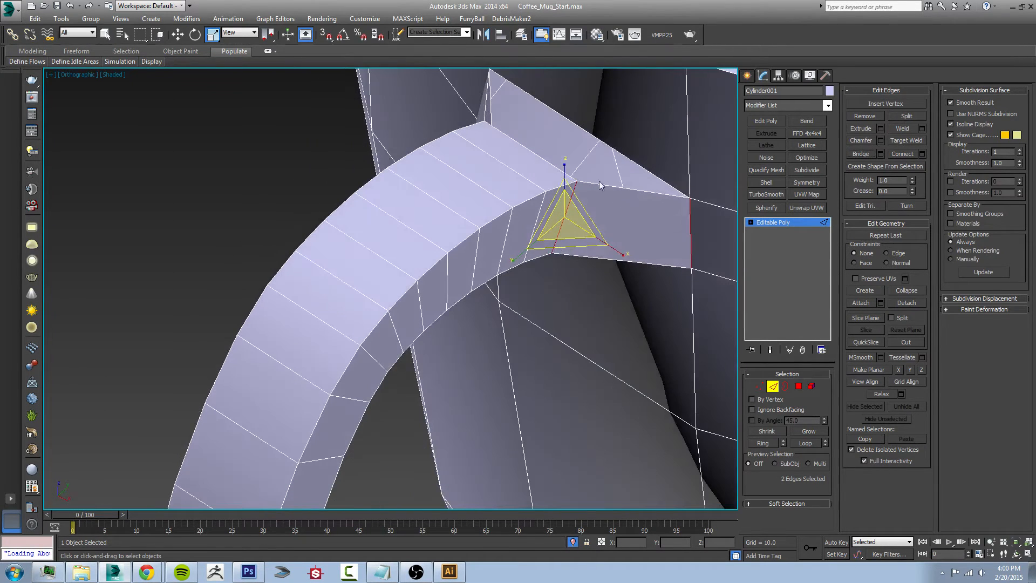
left_click(556, 166)
left_click(607, 142, "ctrl")
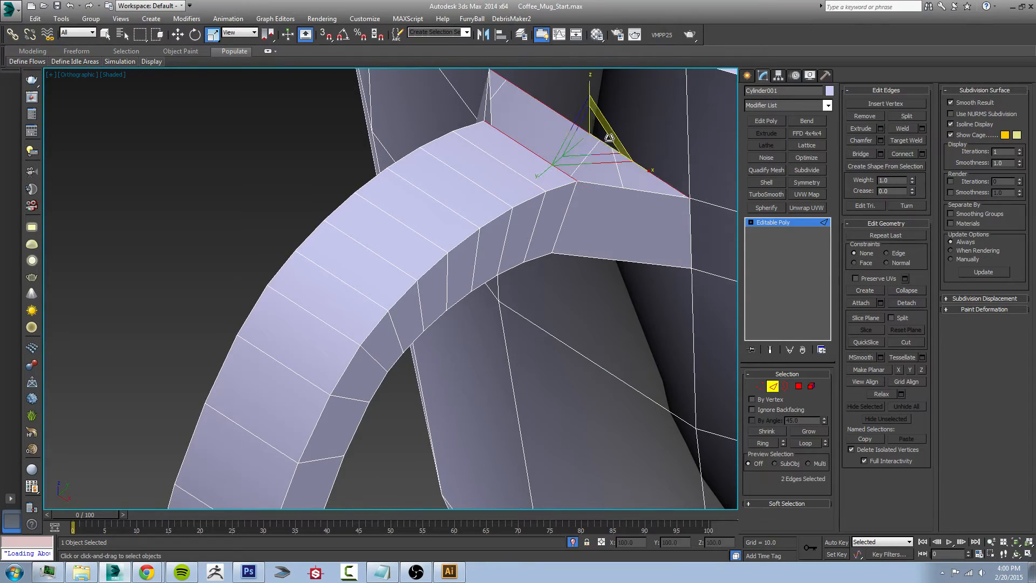
left_click(855, 156)
Step: Select the side edges of the cup's lower opening and the handle's lower end and try to bridge them
middle_click_drag(484, 232, 519, 211)
scroll(471, 229, "down", 6)
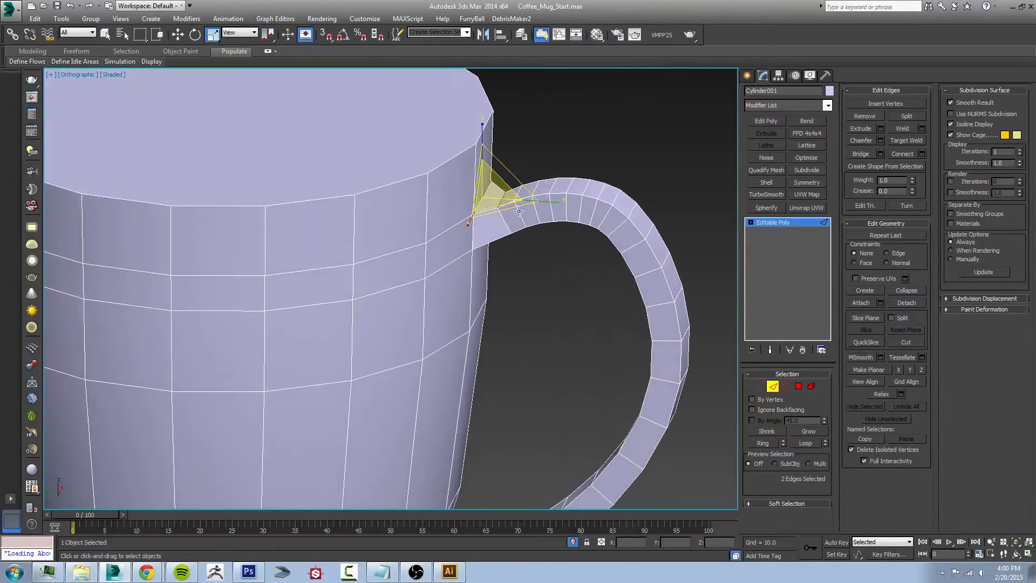
middle_click_drag(560, 296, 629, 239, "alt")
middle_click_drag(424, 280, 523, 299, "alt")
scroll(516, 319, "up", 6)
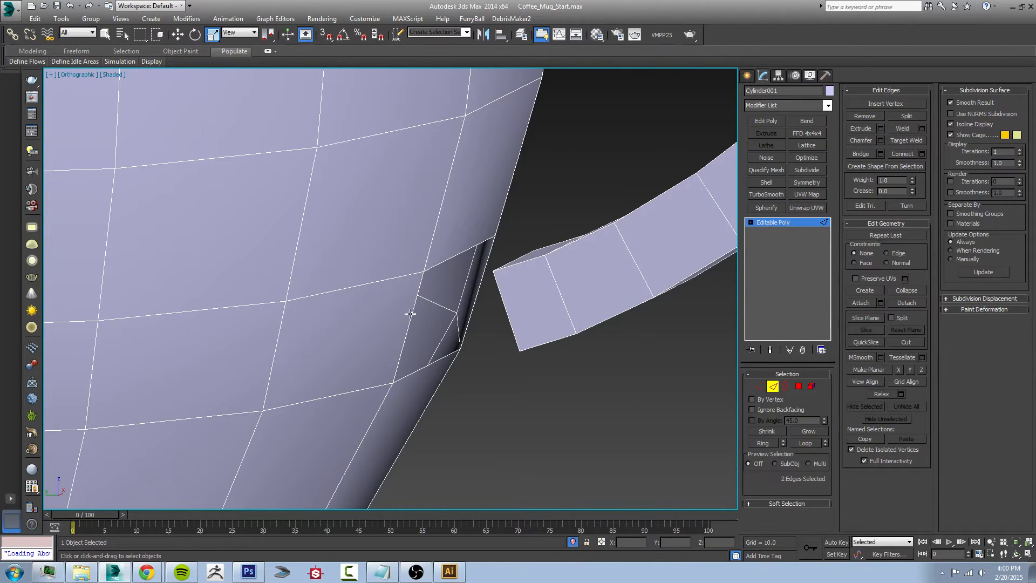
left_click(410, 313)
left_click(507, 320, "ctrl")
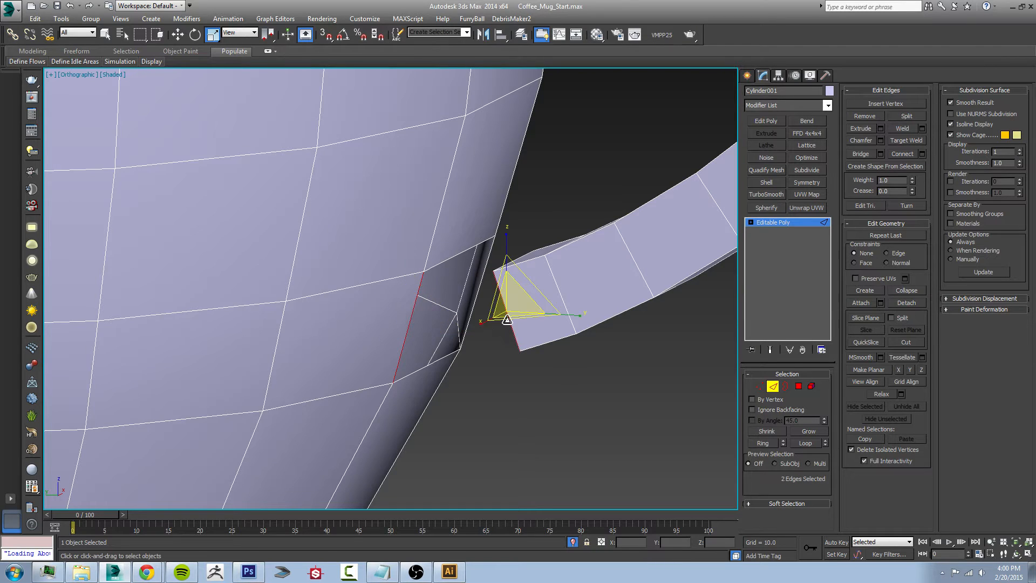
middle_click_drag(538, 327, 553, 318)
mouse_move(554, 318)
middle_mouse_down("alt")
mouse_move(566, 311)
mouse_move(548, 315)
middle_mouse_up("alt")
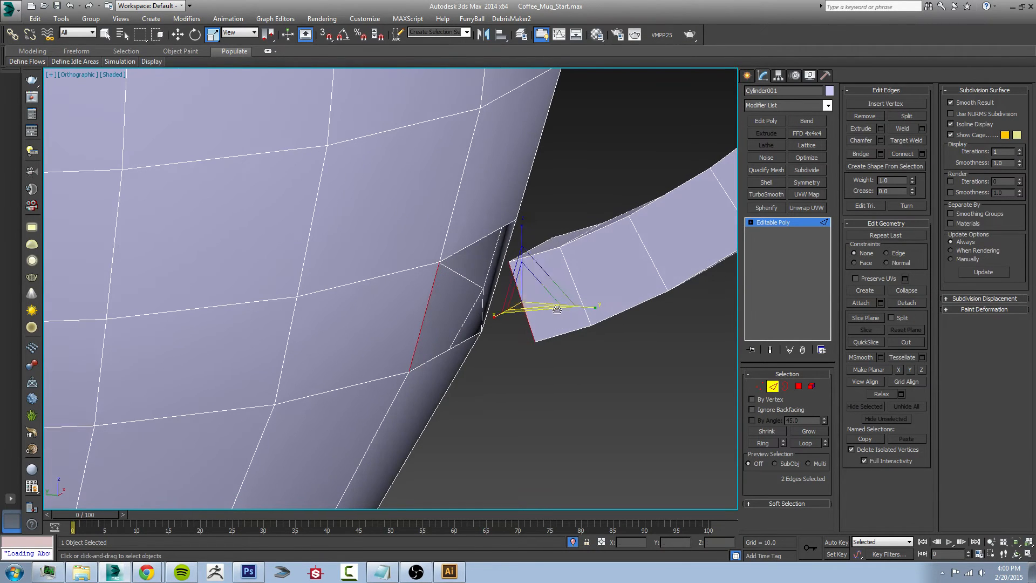
left_click(858, 156)
left_click(860, 154)
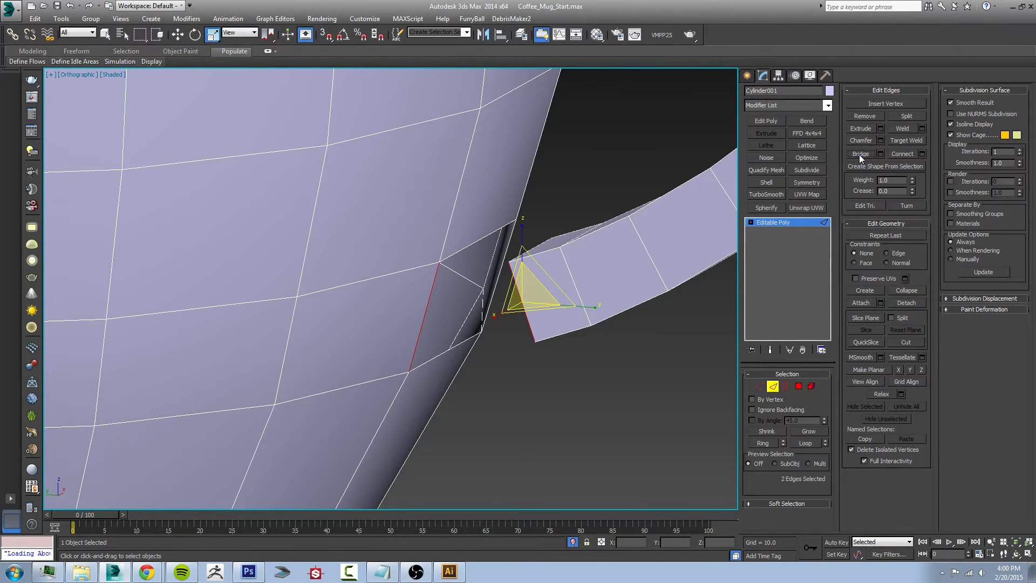
Step: Switch to polygon editing and delete the polygon that caps the handle's lower end
left_click(802, 388)
middle_click_drag(486, 294, 527, 273, "alt")
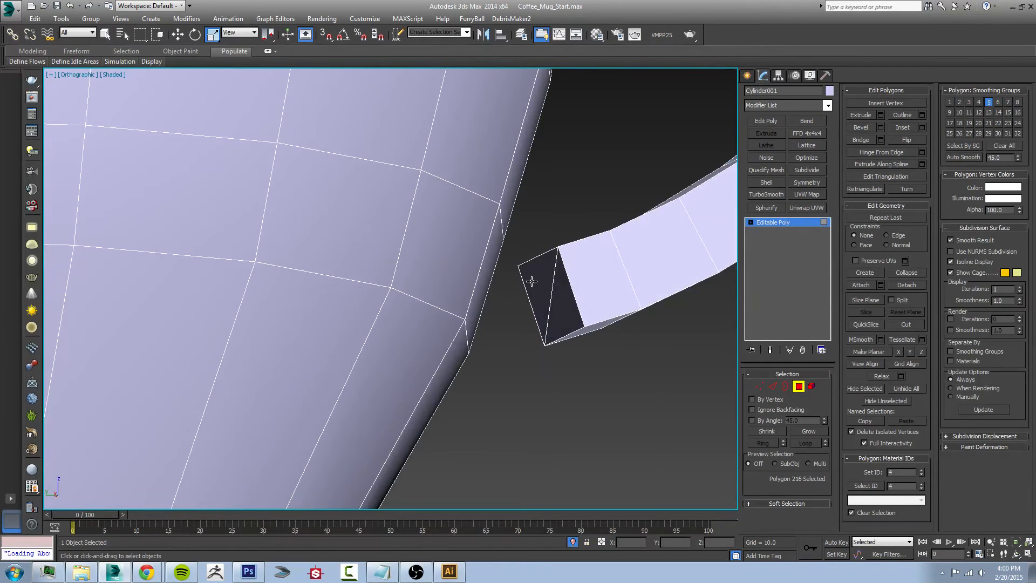
left_click(532, 281)
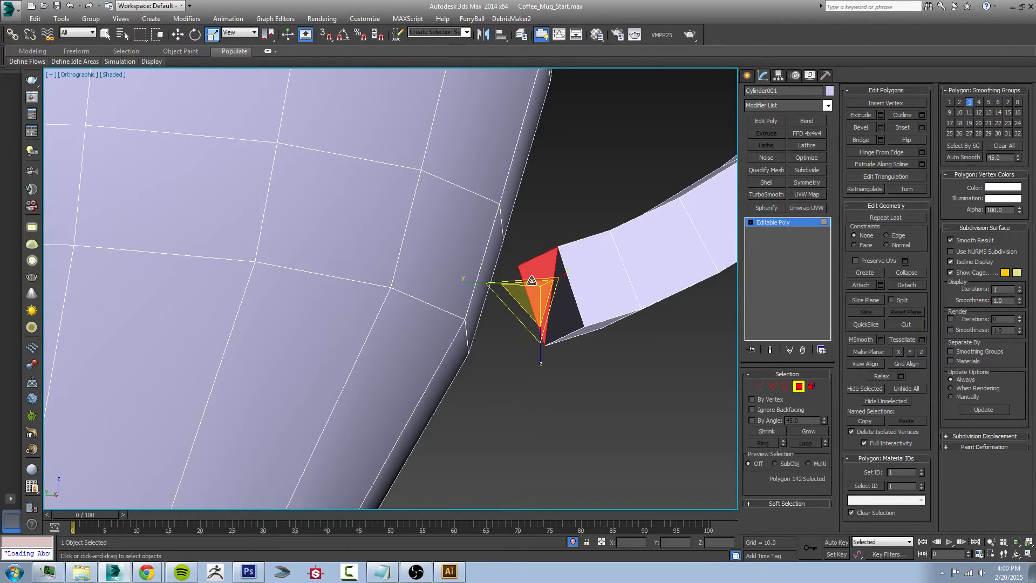
left_click(564, 314)
left_click(540, 285)
left_click(560, 302)
left_click(529, 277)
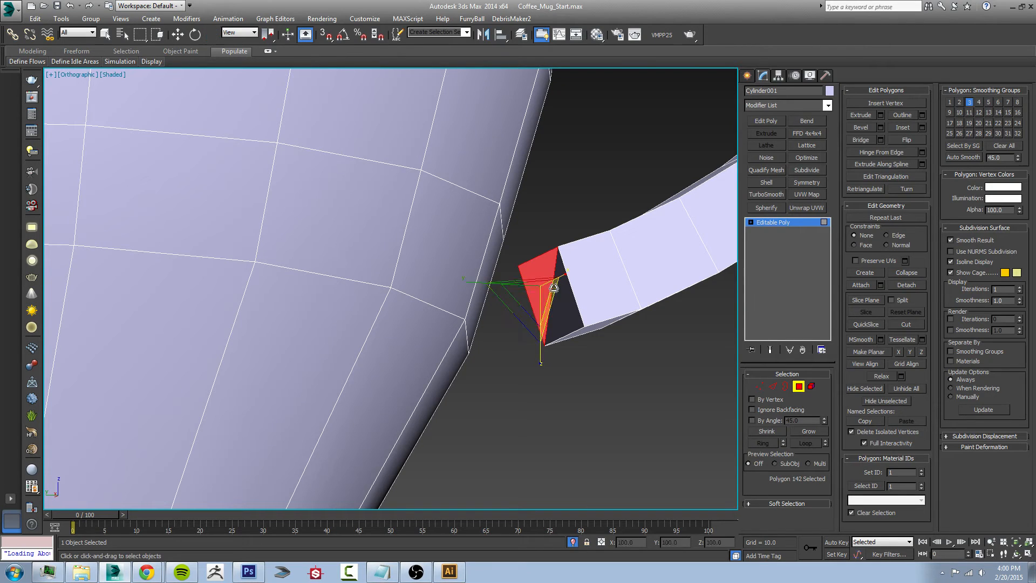
left_click(571, 320, "ctrl")
key("Delete")
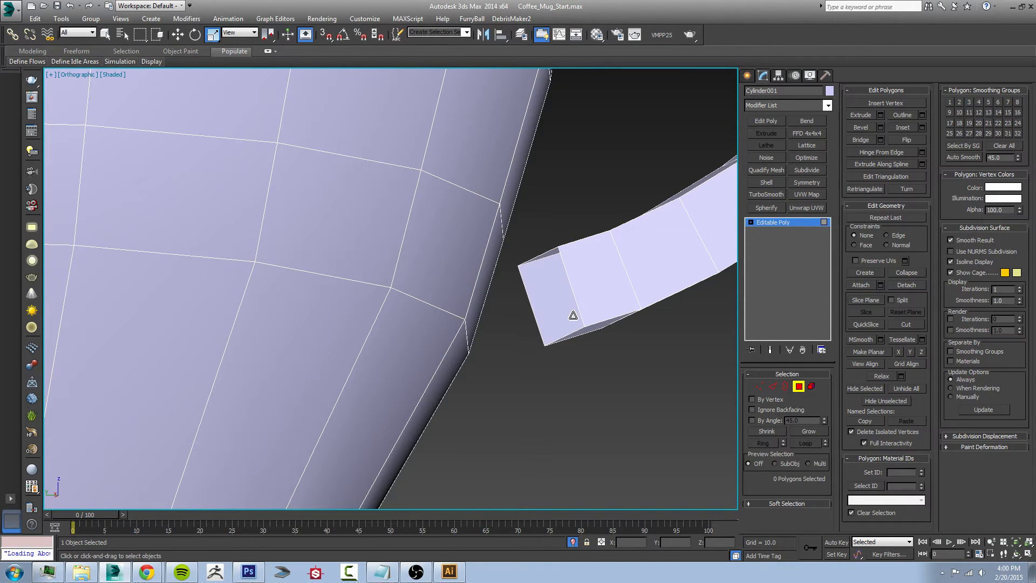
Step: Return to edge editing and bridge the selected side edges of the handle's lower end and the cup's lower opening
left_click(776, 386)
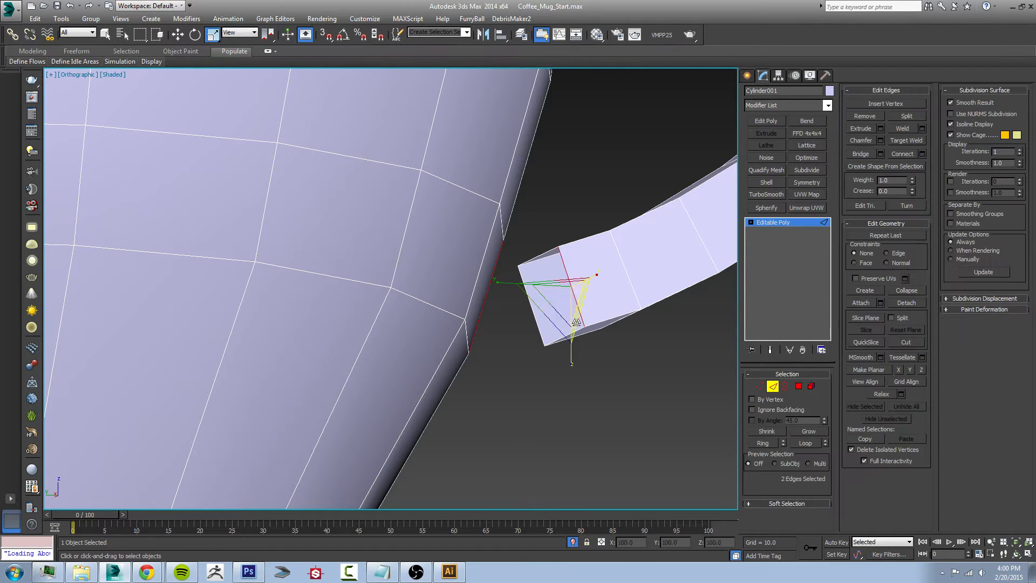
middle_click_drag(616, 300, 580, 321, "alt")
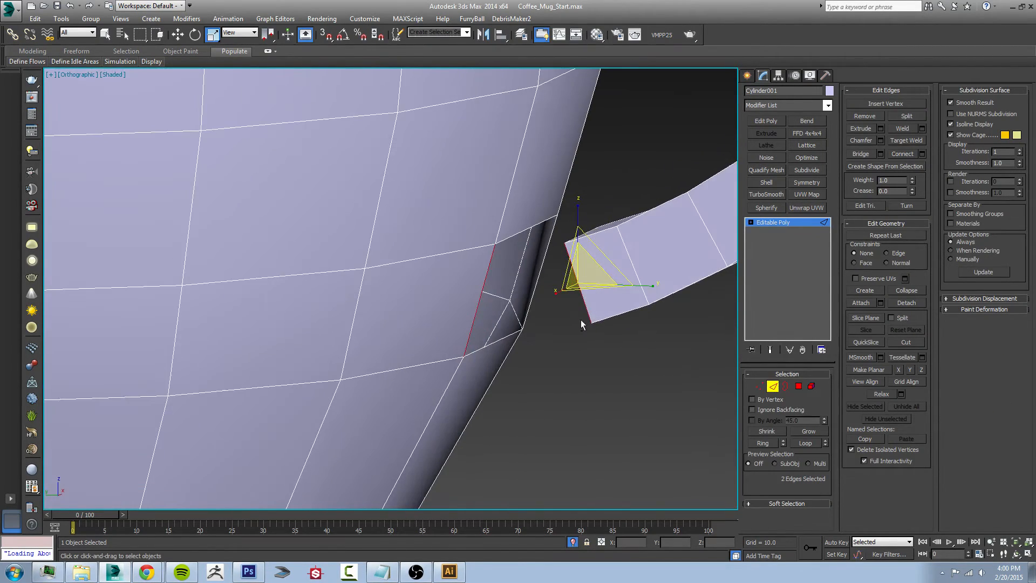
left_click(863, 154)
Step: Bridge the top edges of the handle's lower joint as well as the side edges on its opposite side
middle_click_drag(640, 251, 610, 276, "alt")
left_click(574, 208)
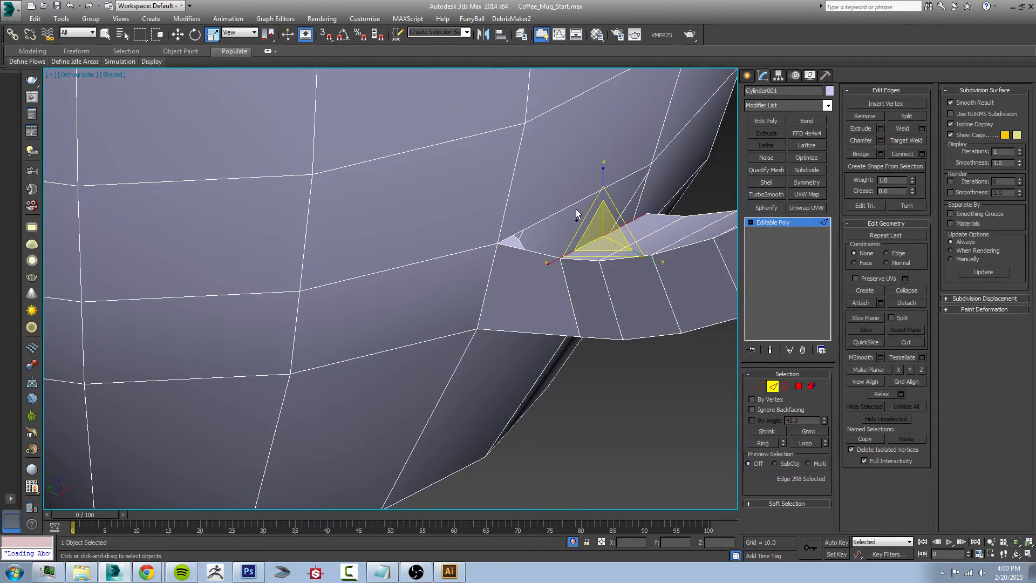
middle_click_drag(611, 311, 531, 298, "alt")
left_click(600, 291)
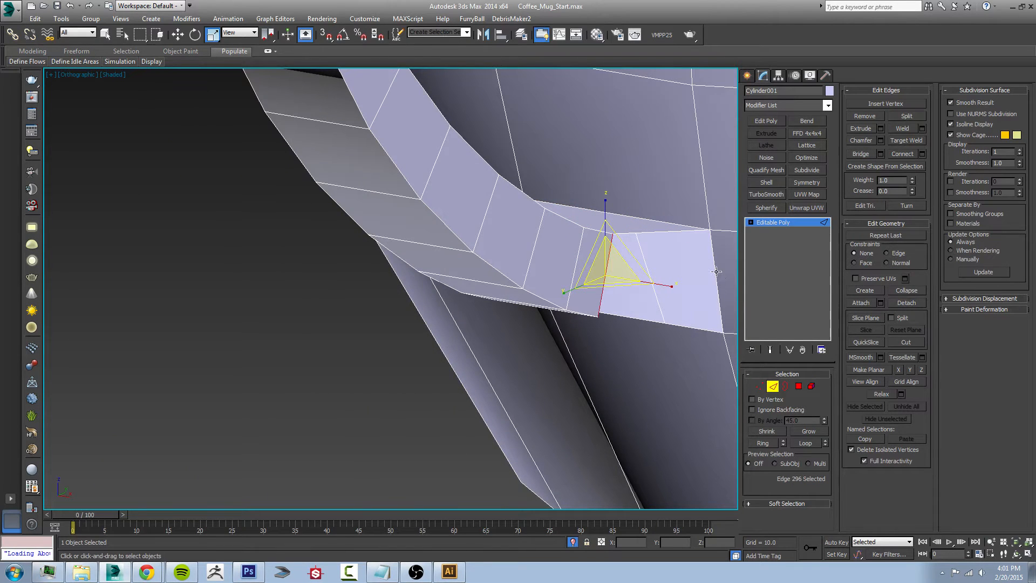
left_click(715, 271, "ctrl")
left_click(861, 154)
Step: Bridge the underside edge of the handle's lower end to the bottom edge of the cup's lower opening
middle_click_drag(713, 268, 662, 267, "alt")
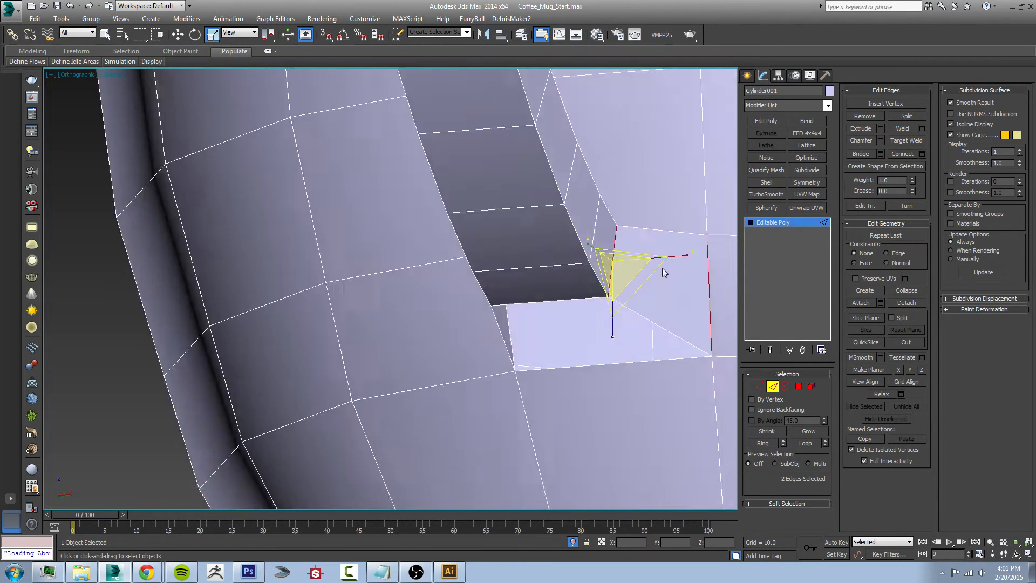
scroll(590, 289, "up", 3)
left_click(586, 291)
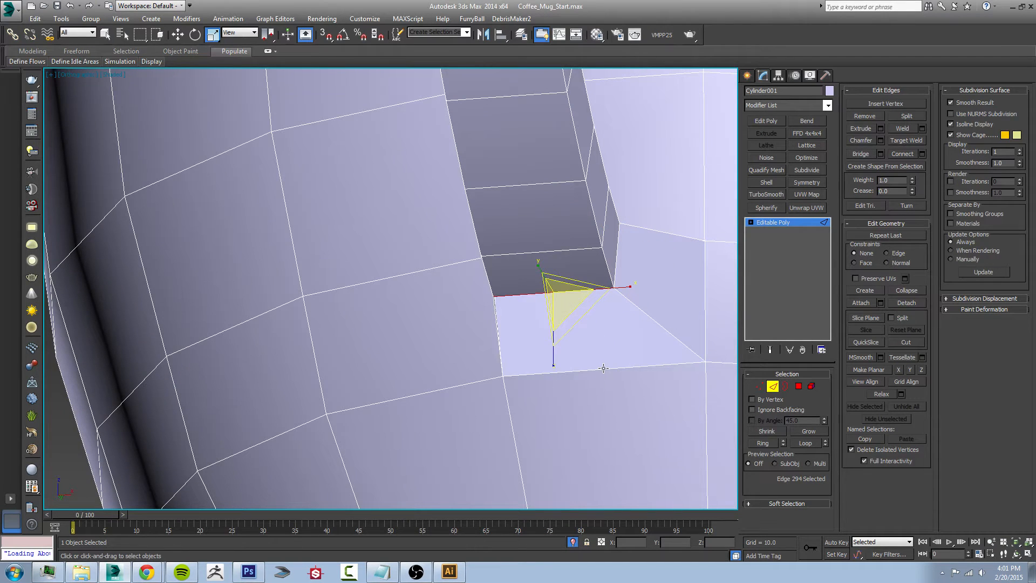
left_click(604, 369, "ctrl")
left_click(858, 158)
Step: In the Left view, switch to vertex editing and pick the top vertices where the handle meets its upper bridge, ready with the Move tool
scroll(524, 299, "down", 5)
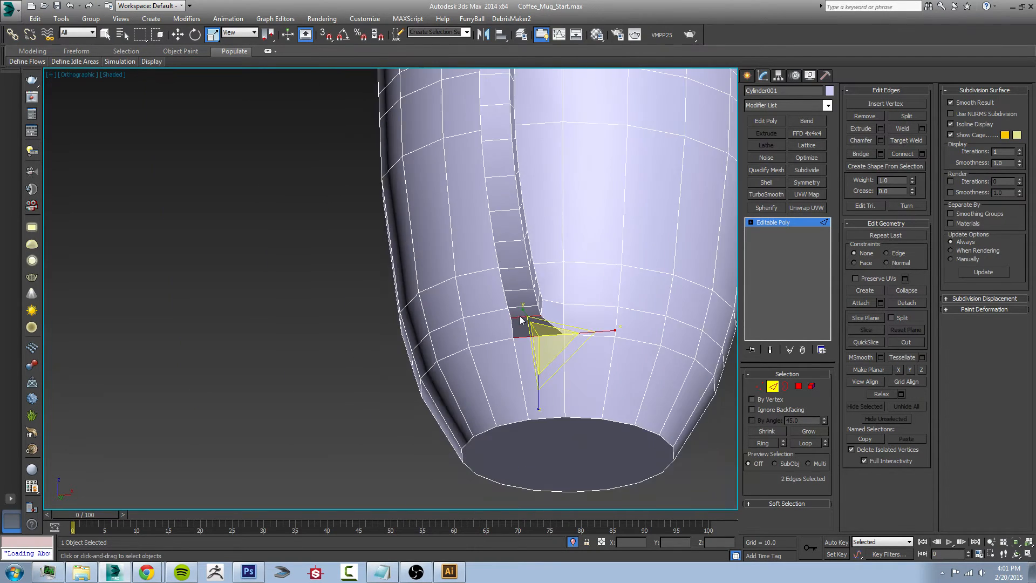
middle_click_drag(520, 321, 592, 253, "alt")
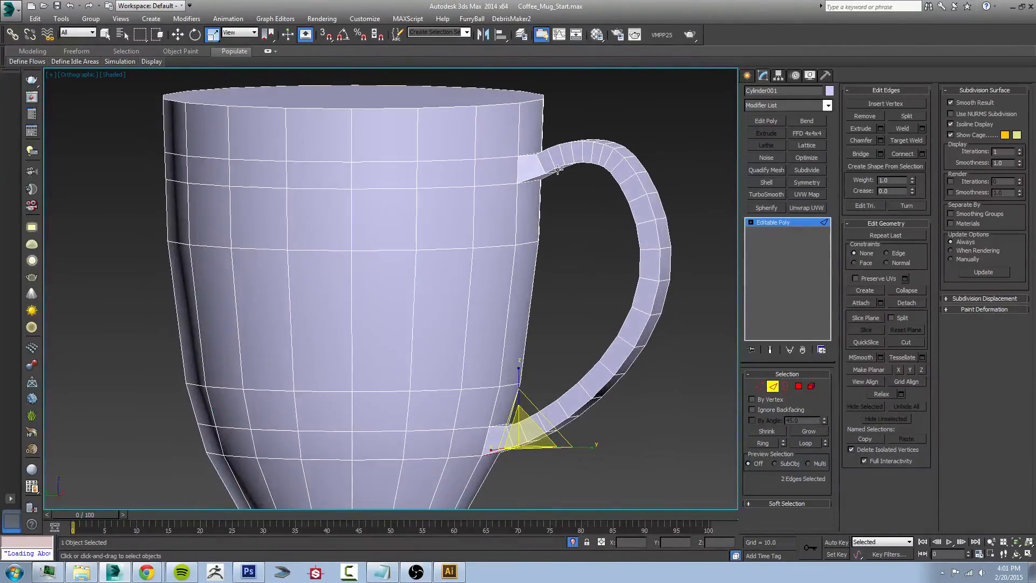
middle_click_drag(606, 367, 630, 367, "alt")
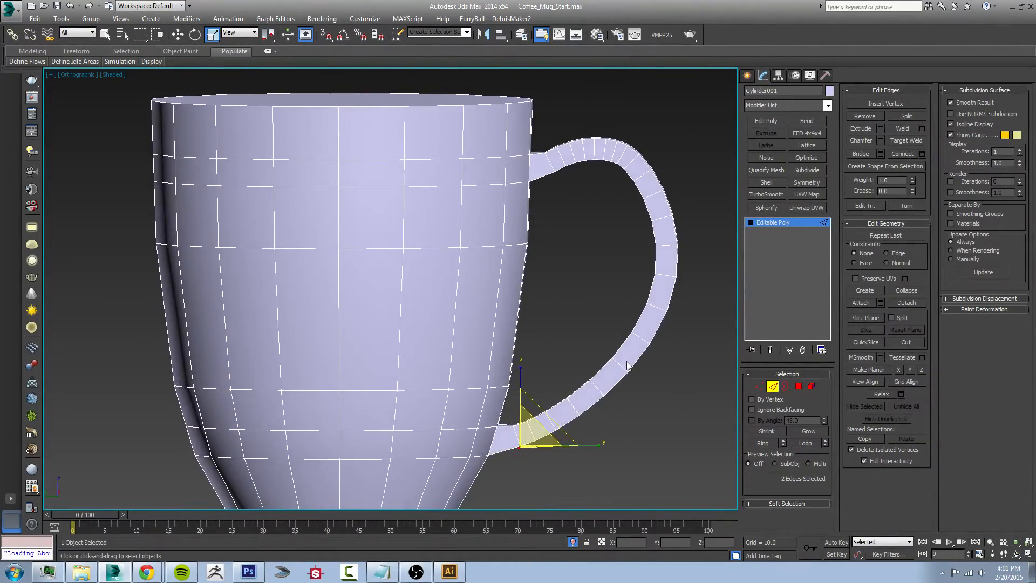
key("l")
scroll(547, 293, "down", 1)
scroll(487, 231, "up", 6)
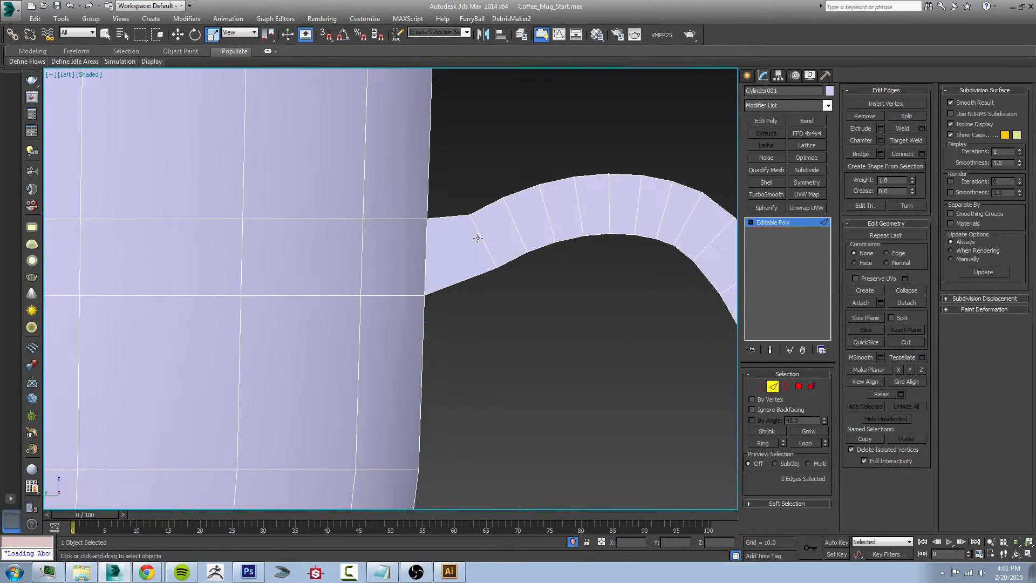
scroll(477, 238, "up", 2)
key("1")
key("w")
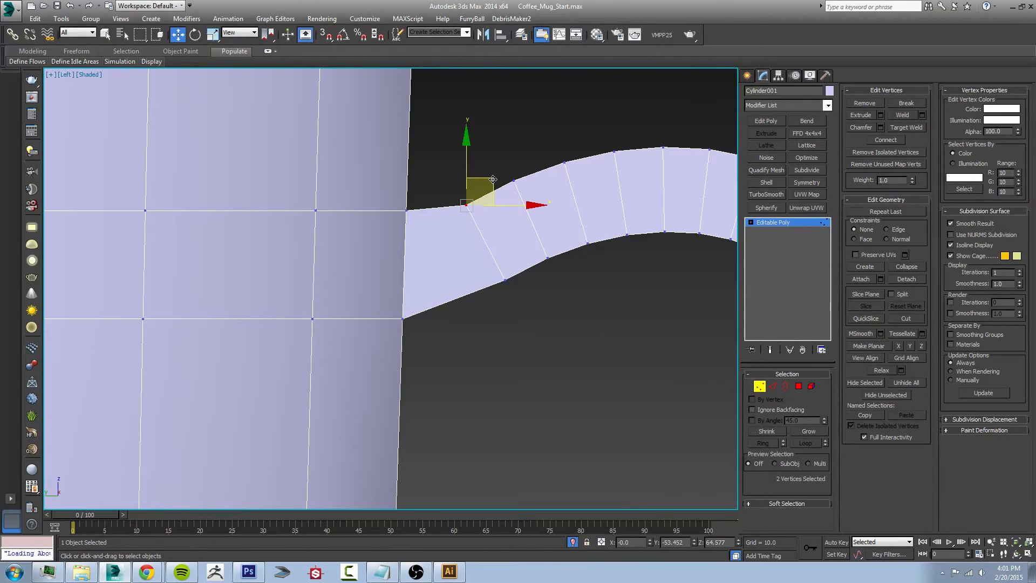
Step: Reposition the handle vertices nearest the mug body at the upper and lower joints to smooth the handle's bends
left_click_drag(492, 182, 488, 173)
left_click_drag(512, 286, 517, 261)
scroll(538, 318, "down", 3)
middle_click_drag(551, 368, 604, 108)
scroll(532, 321, "up", 4)
left_click_drag(446, 299, 466, 335)
left_click_drag(481, 301, 507, 385)
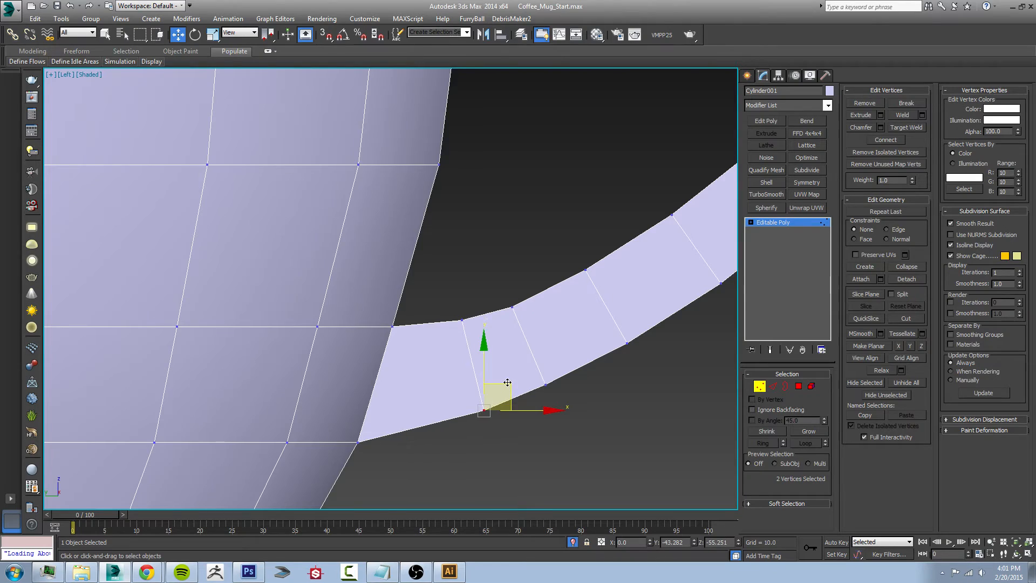
Step: Delete the polygon capping the top of the mug to open it
scroll(507, 384, "down", 5)
middle_click_drag(510, 375, 546, 293, "alt")
key("4")
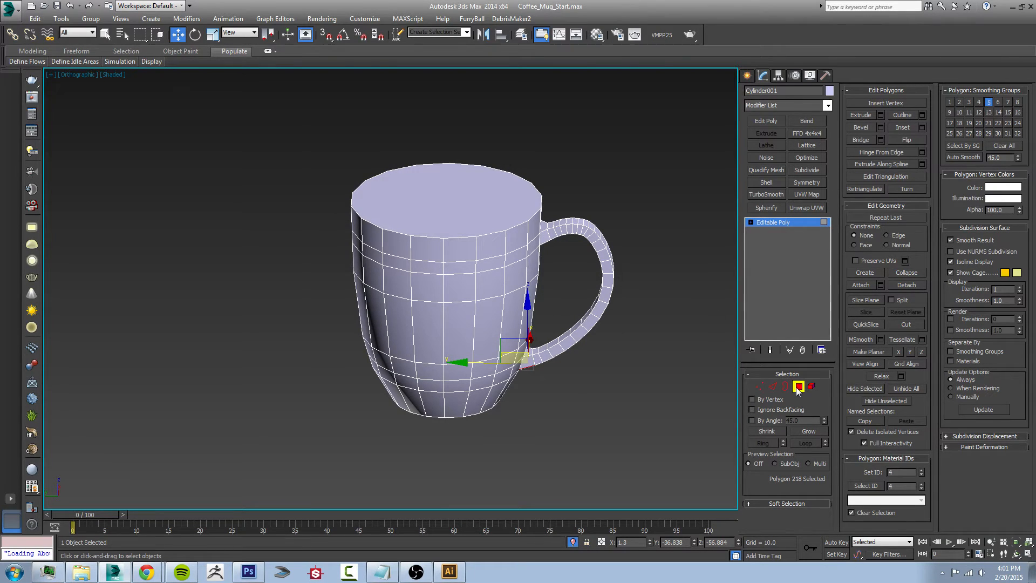
left_click(511, 205)
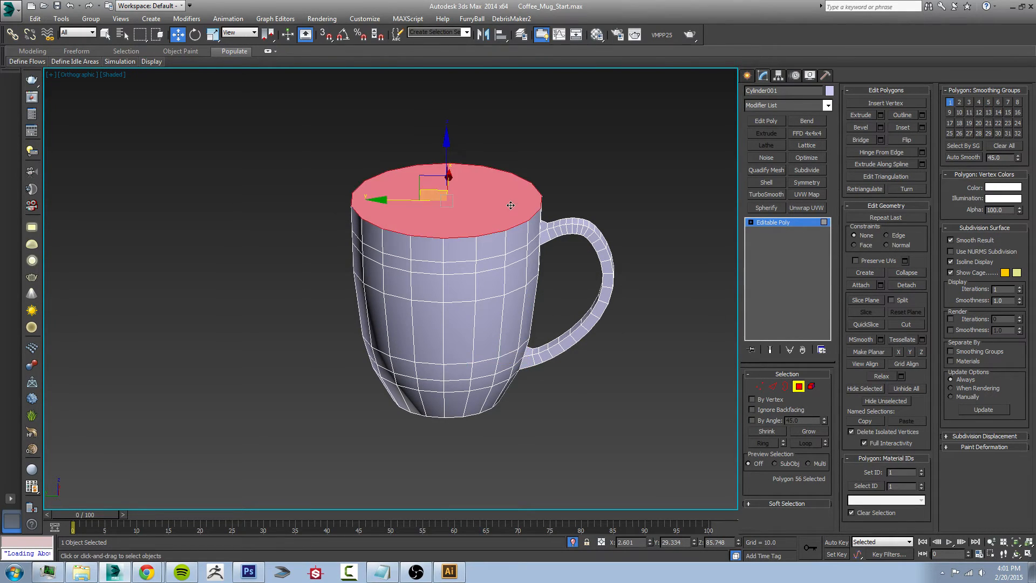
key("Delete")
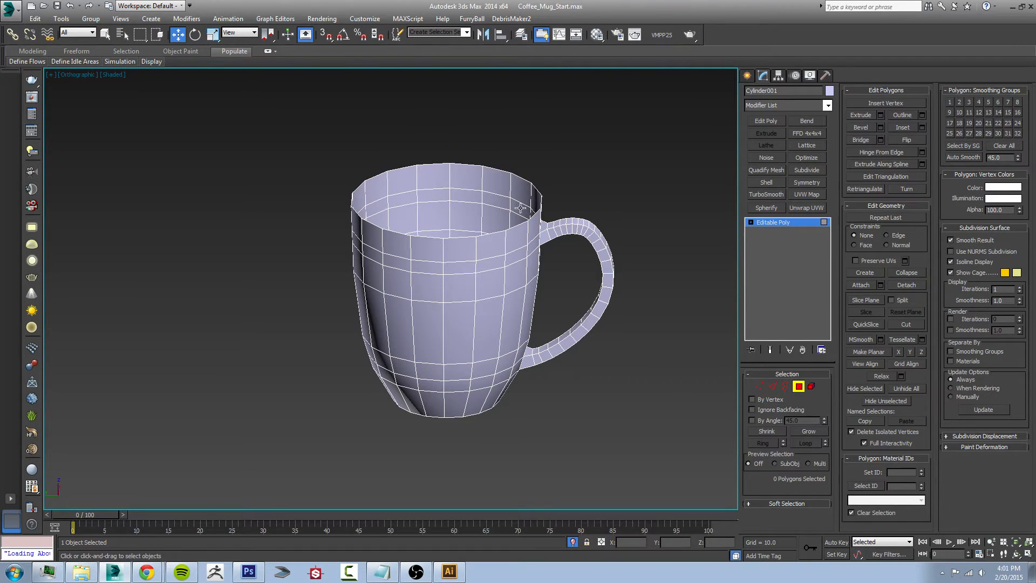
Step: Add a Shell modifier to the whole mug with an outer amount of 0.0 and an inner amount of 4.95
middle_click_drag(520, 208, 489, 246, "alt")
scroll(494, 282, "up", 5)
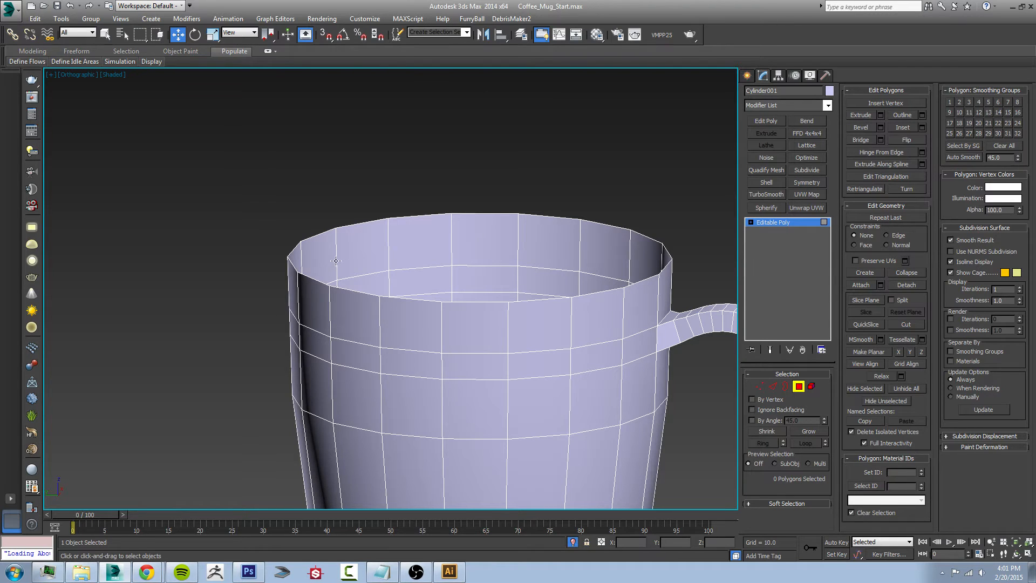
left_click(297, 318)
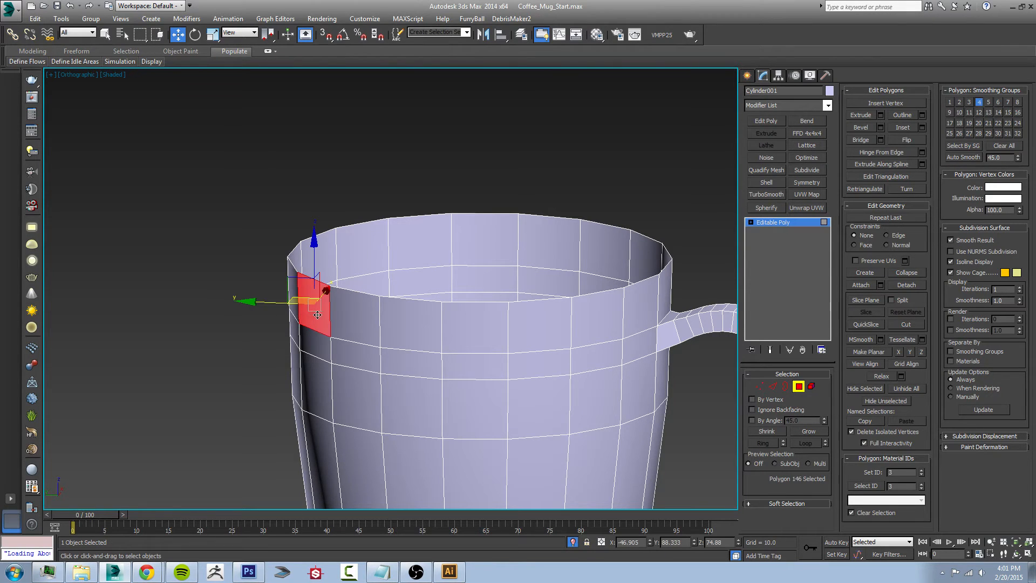
middle_click_drag(297, 318, 405, 324, "alt")
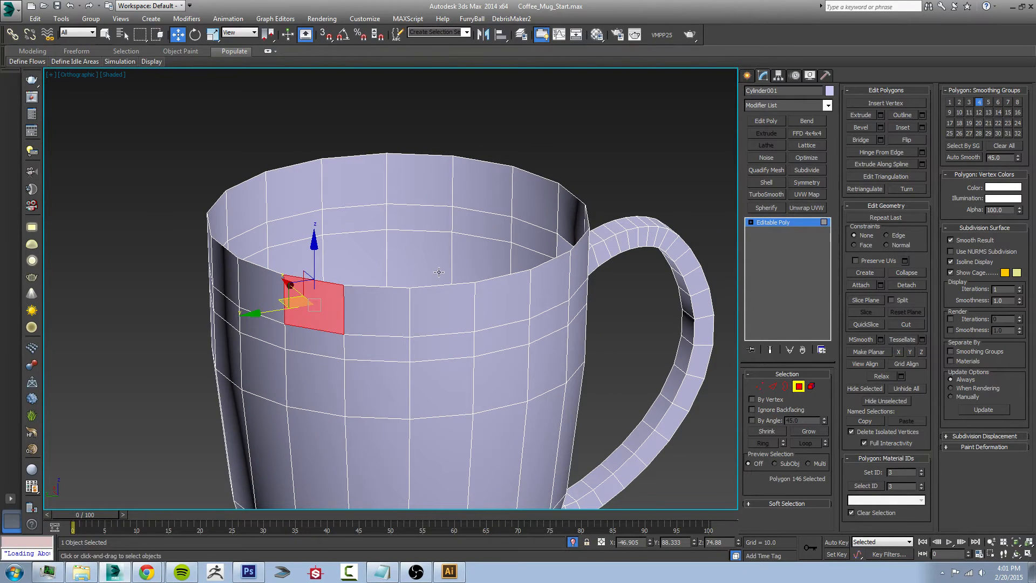
left_click(799, 387)
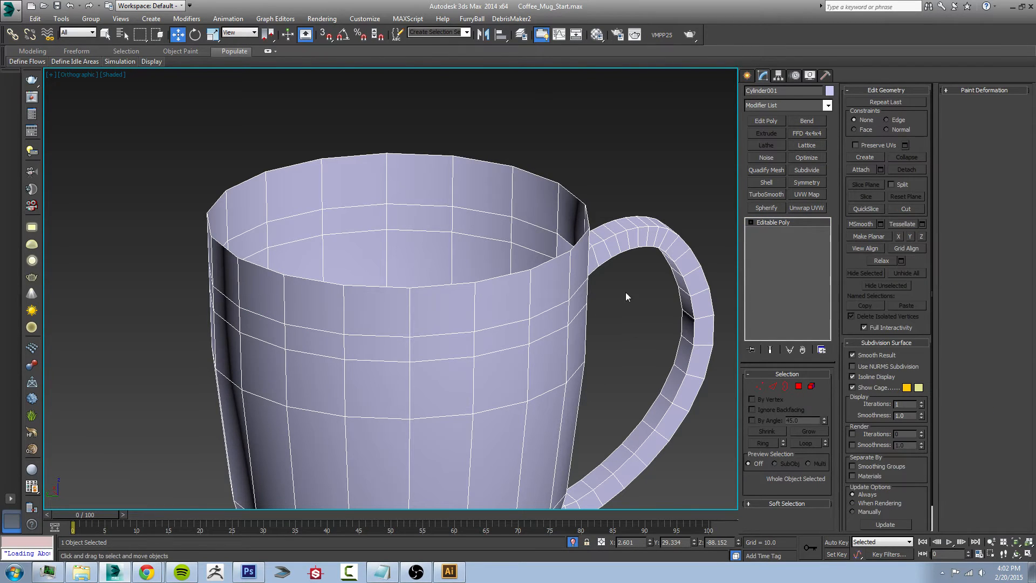
left_click(829, 105)
left_click_drag(828, 136, 840, 315)
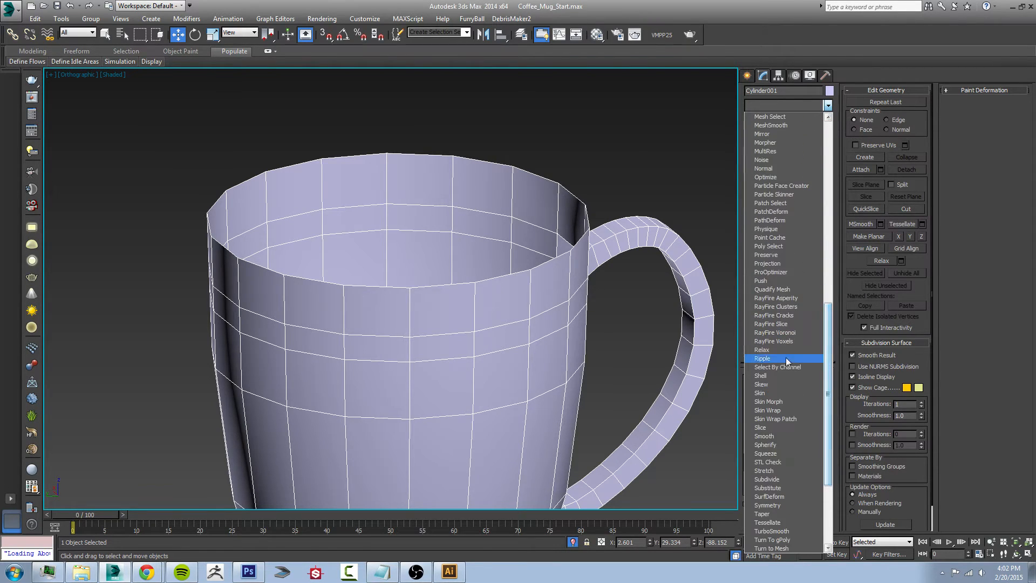
left_click(776, 376)
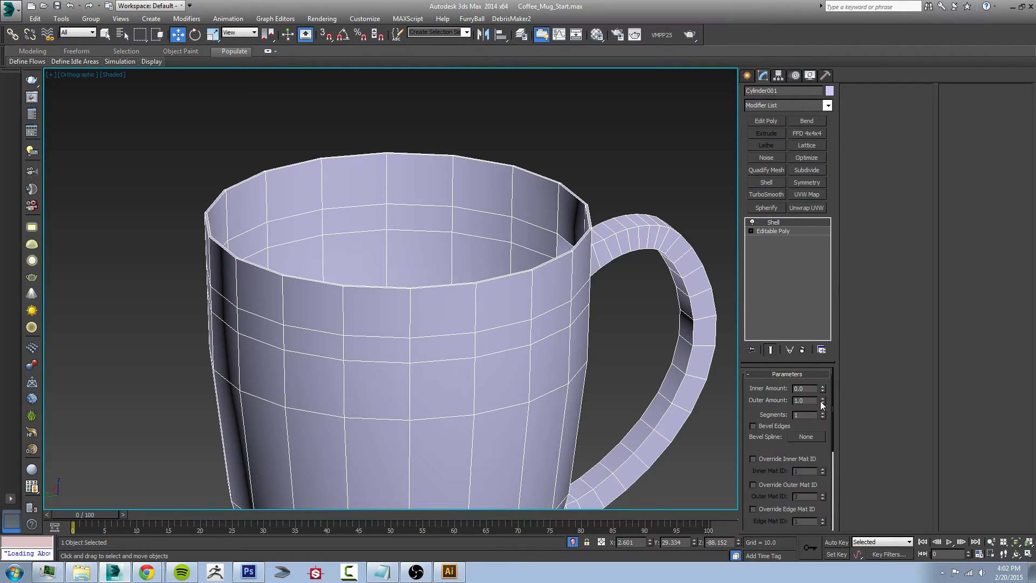
left_click_drag(822, 405, 824, 508)
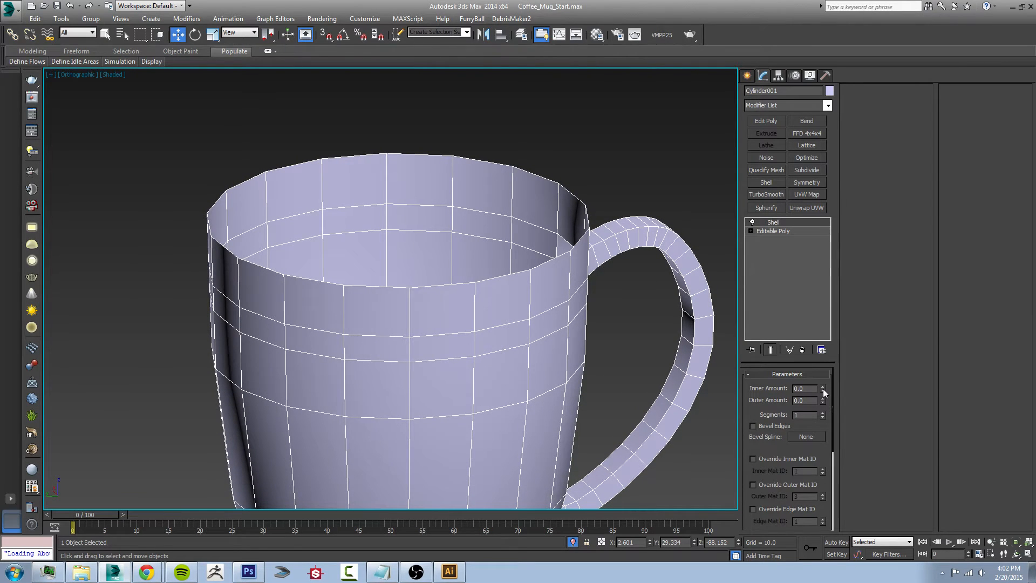
left_click_drag(824, 388, 796, 125)
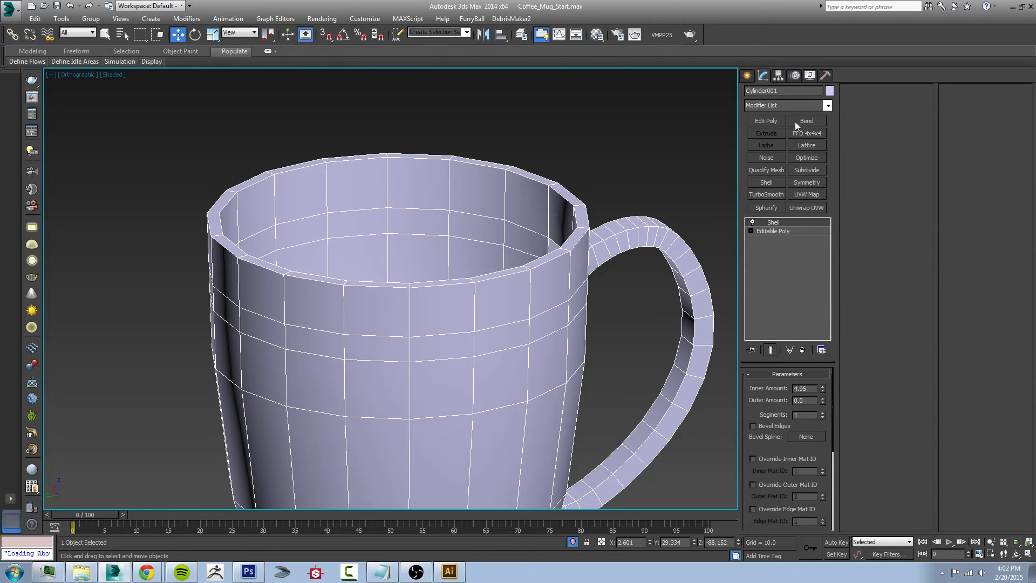
Step: Try a TurboSmooth modifier with 1 iteration on the shelled mug, inspect the shape, and undo it
middle_click_drag(579, 286, 576, 227)
middle_click_drag(574, 351, 477, 350)
scroll(575, 261, "down", 5)
left_click(769, 193)
middle_click_drag(483, 442, 560, 353, "alt")
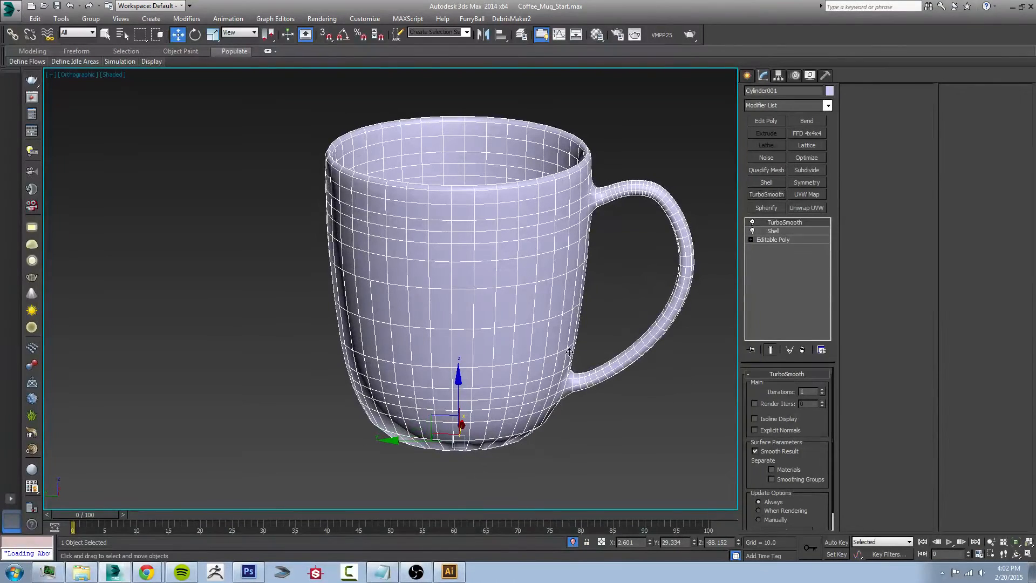
key("ctrl+z")
Step: Delete the mug model in the Left view and exit isolation mode to bring back the reference image plane
middle_click_drag(600, 316, 549, 301, "alt")
key("l")
scroll(537, 300, "down", 4)
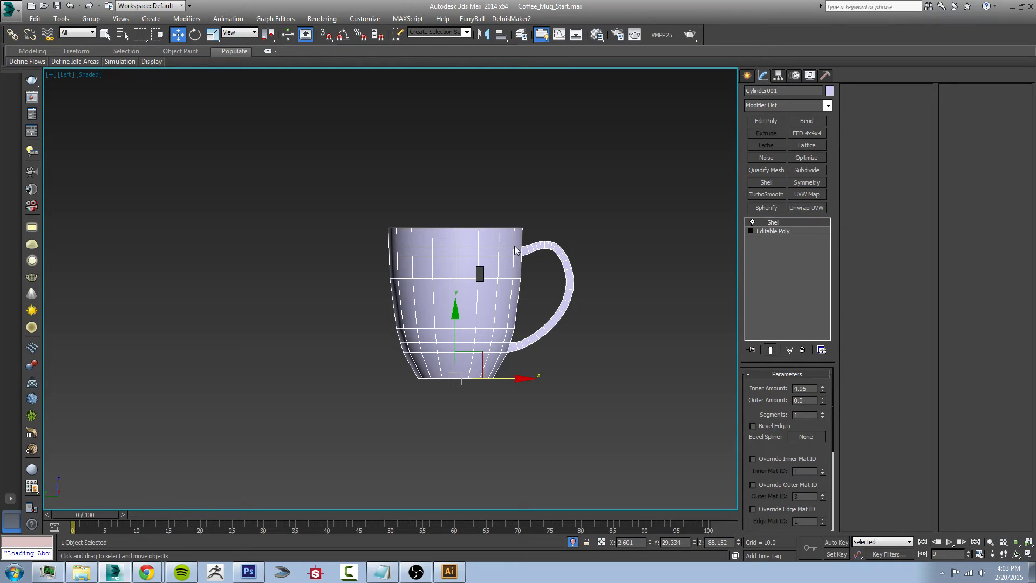
key("Delete")
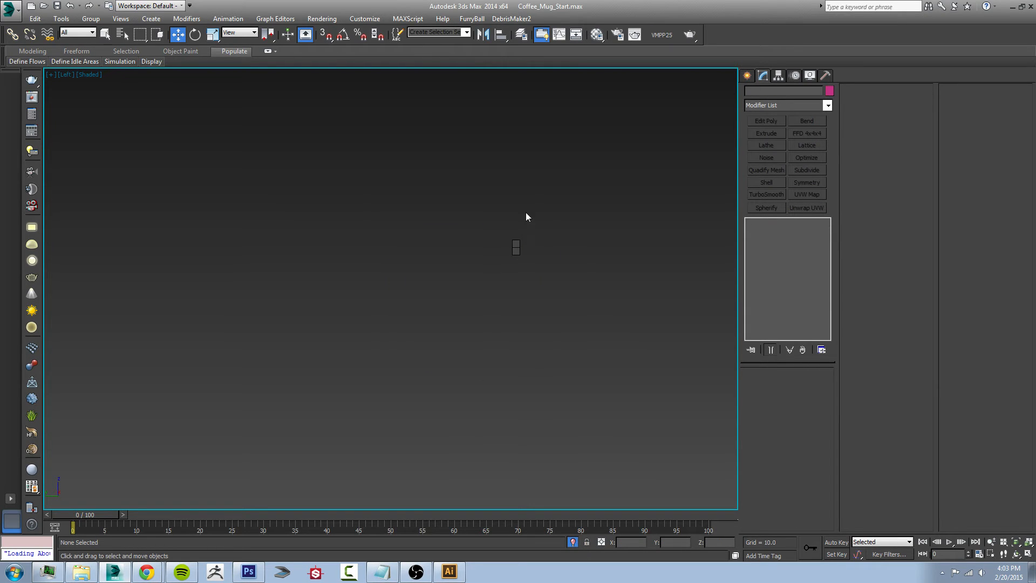
key("alt+q")
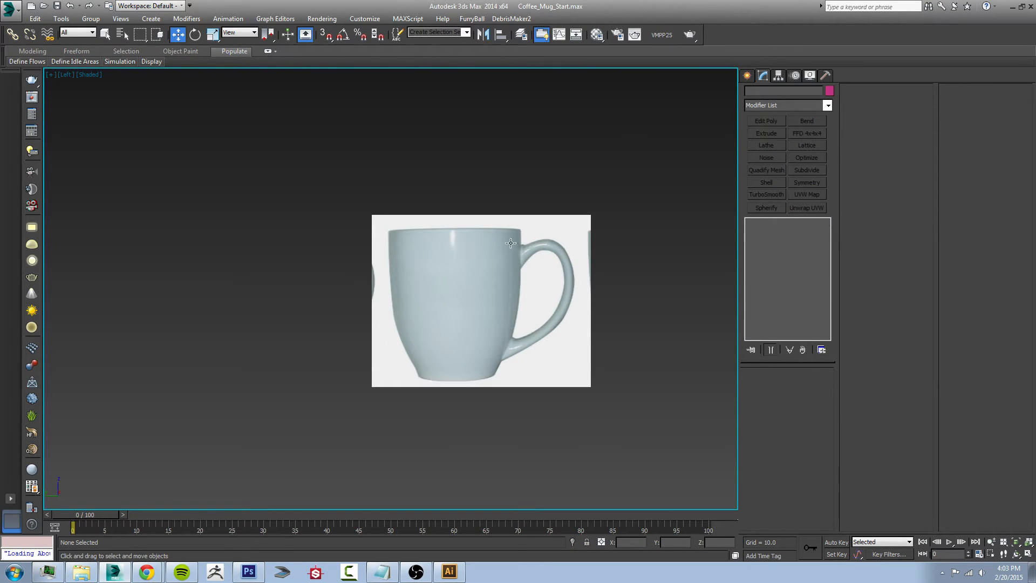
Step: Activate the Line spline tool over the reference mug in the Left view
scroll(428, 363, "up", 4)
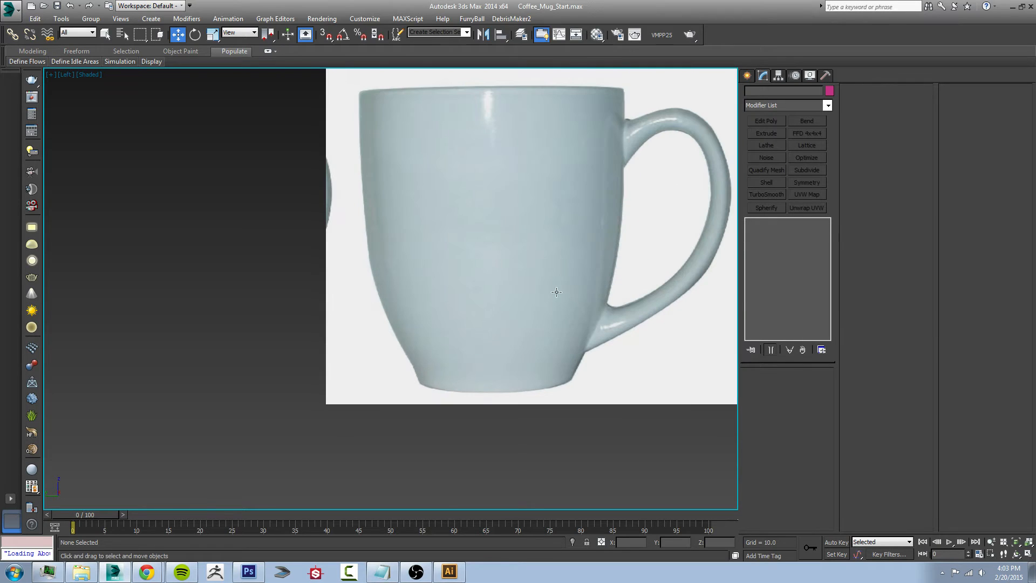
middle_click_drag(556, 292, 513, 312)
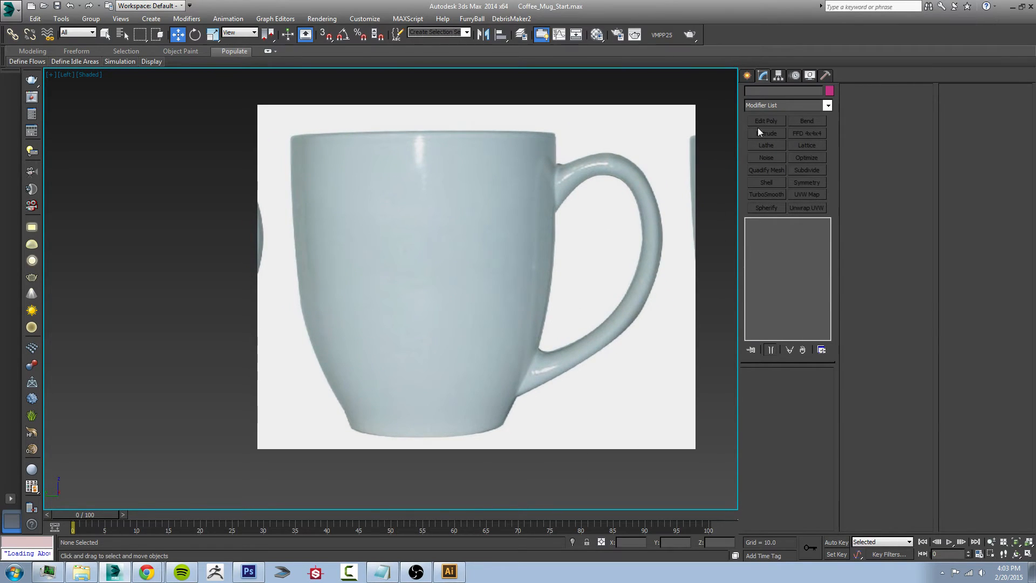
left_click(747, 77)
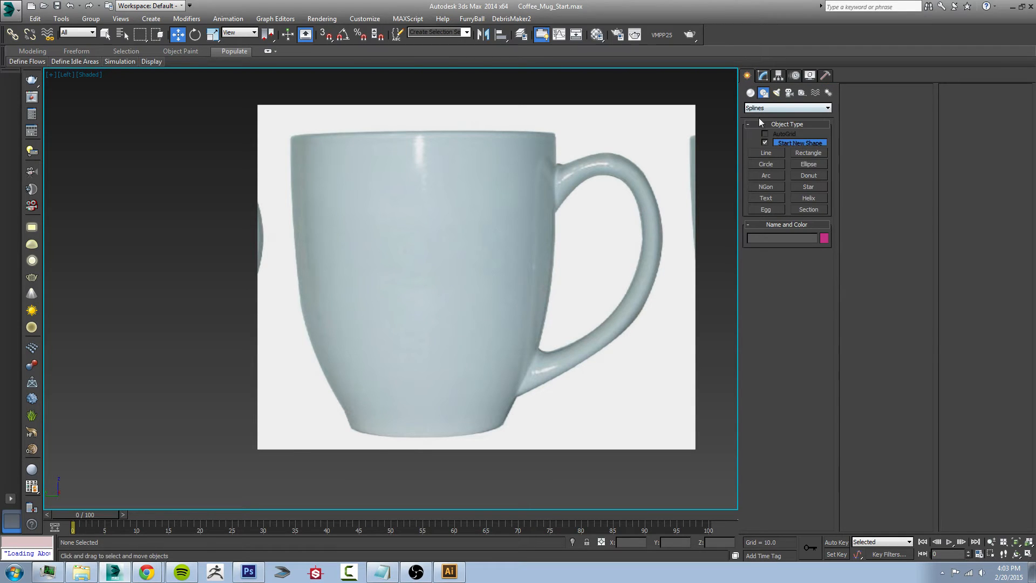
left_click(766, 153)
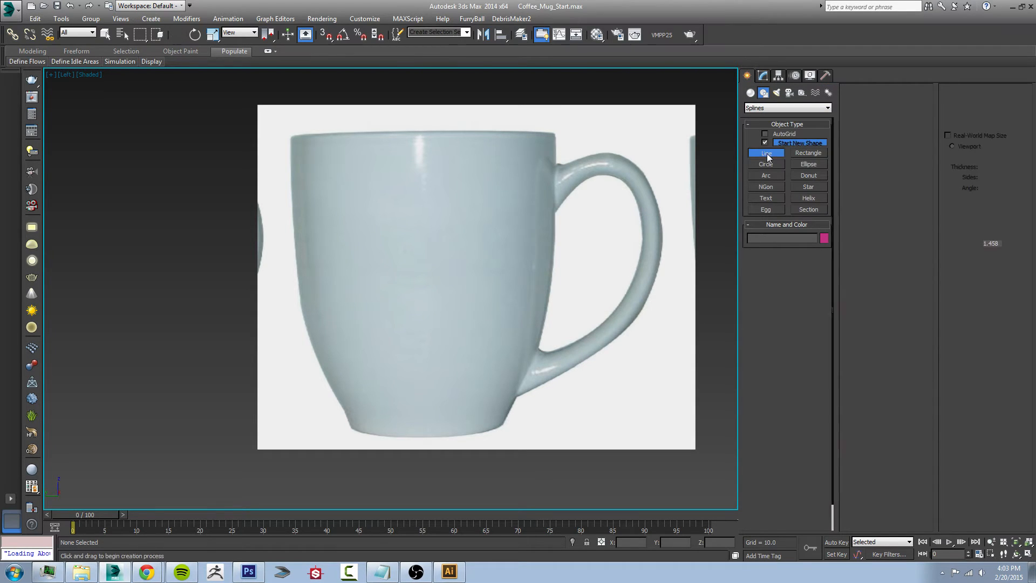
middle_click_drag(618, 214, 582, 224)
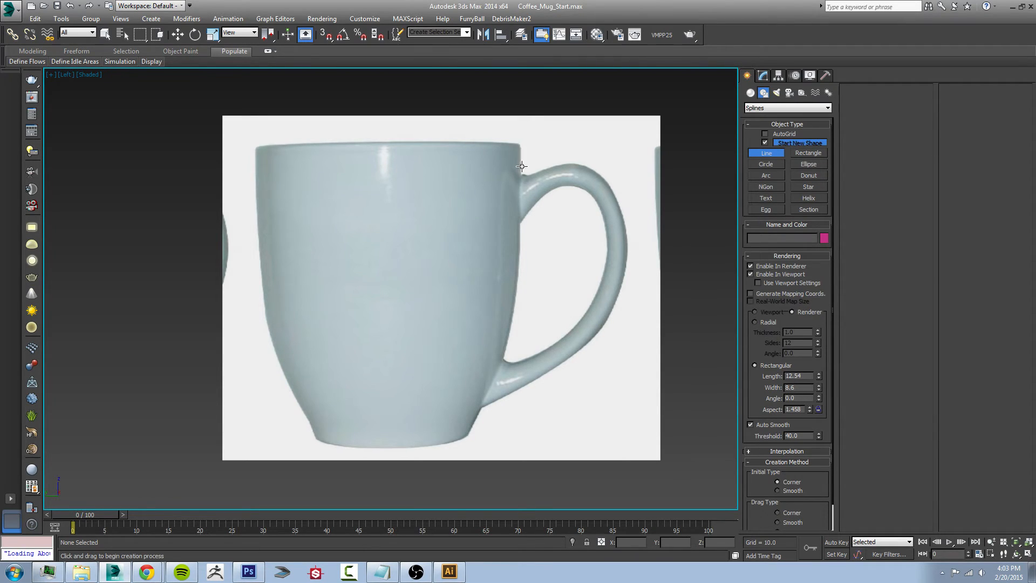
left_click(519, 146)
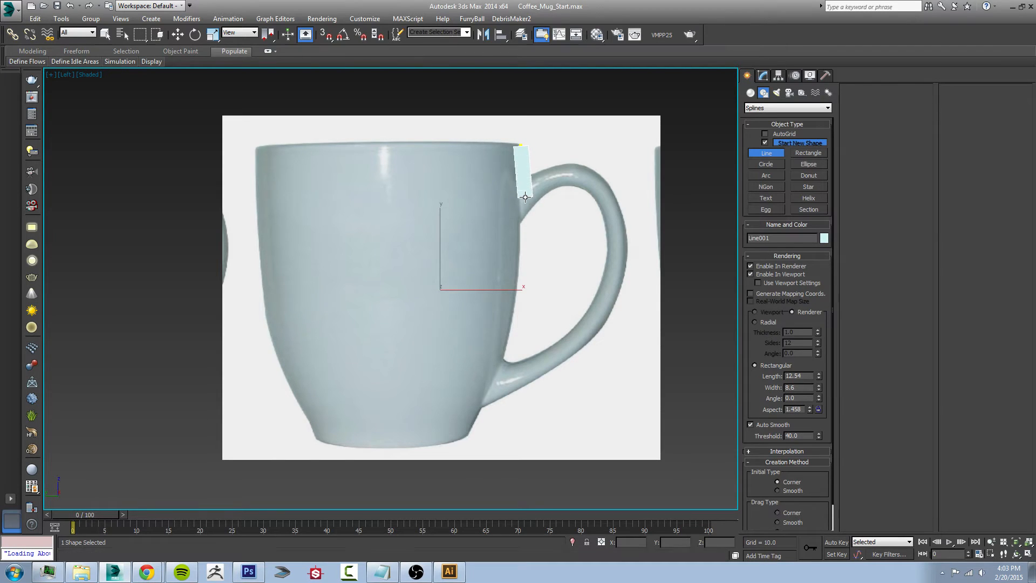
left_click(515, 317)
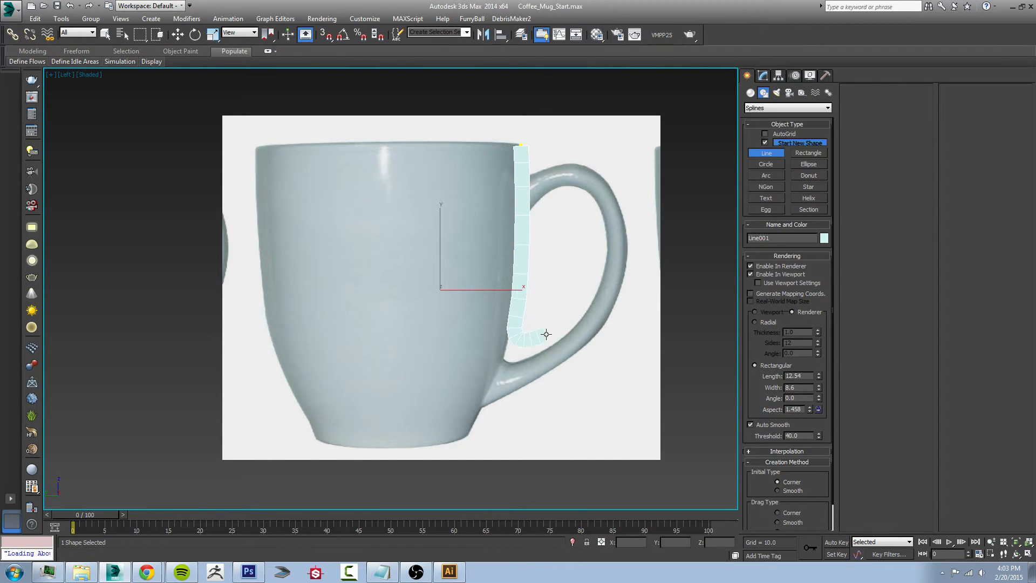
right_click(548, 341)
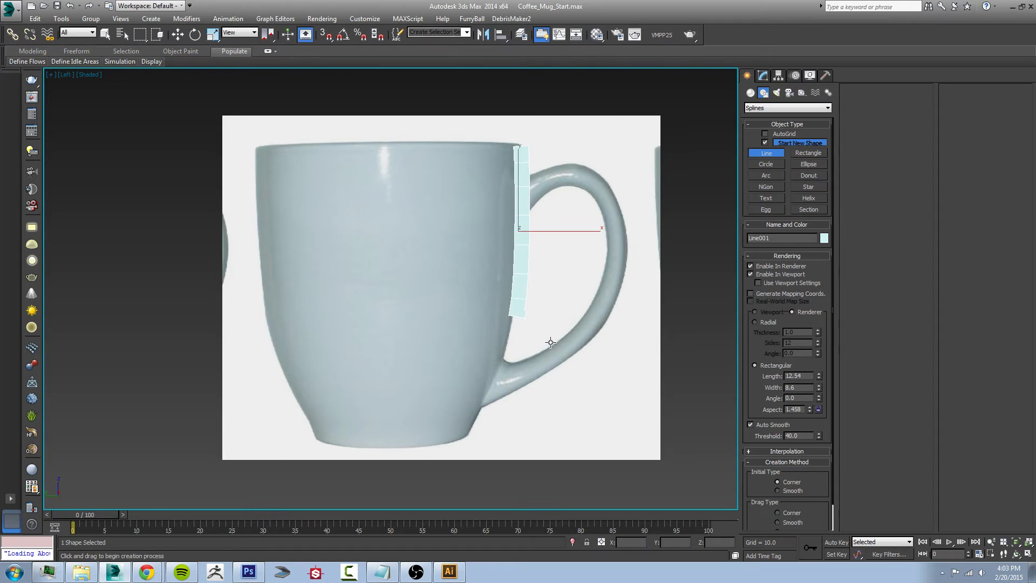
key("ctrl+z")
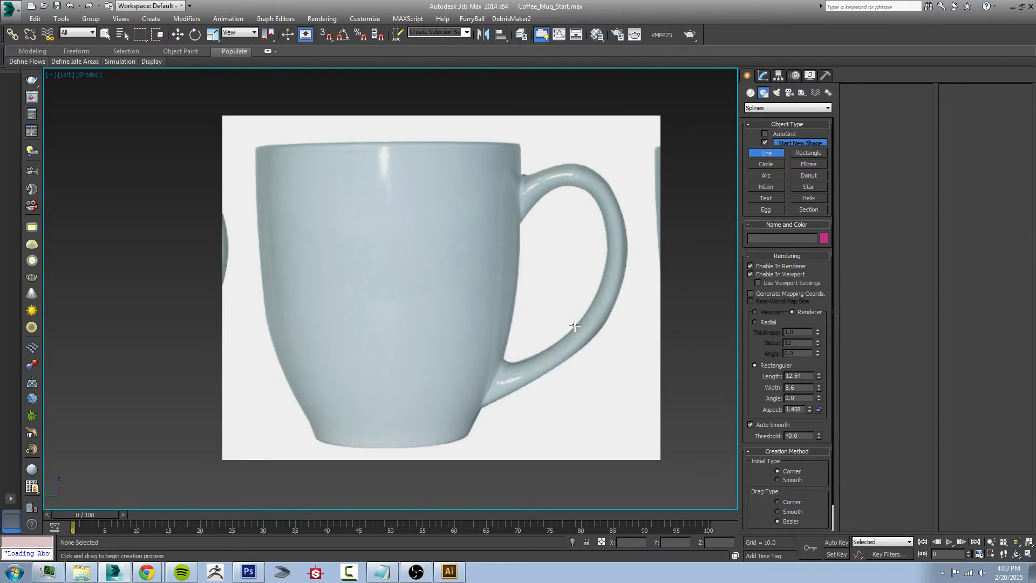
Step: Turn off rendering of the spline in both the renderer and the viewport
left_click(772, 274)
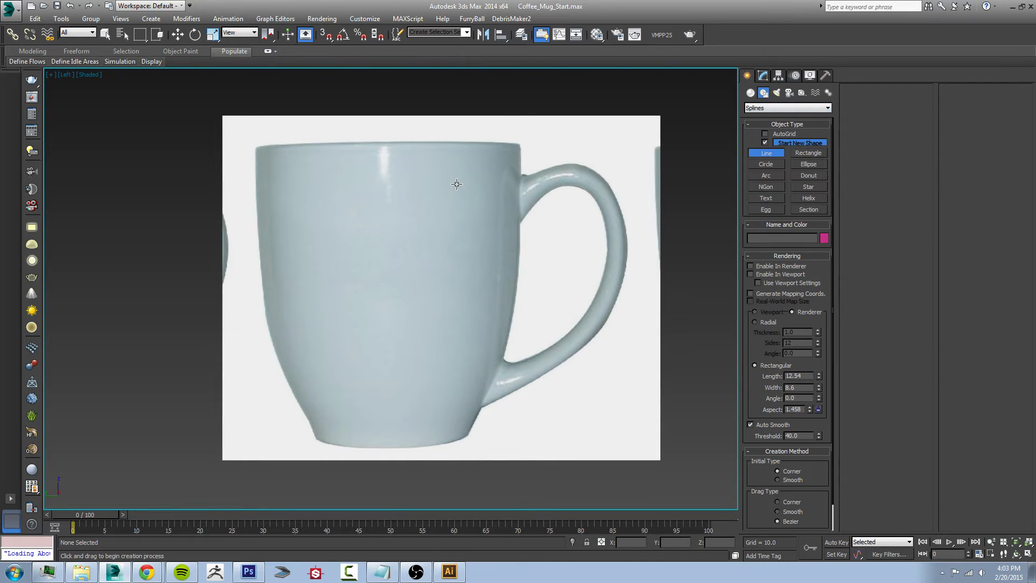
middle_click_drag(469, 180, 446, 218)
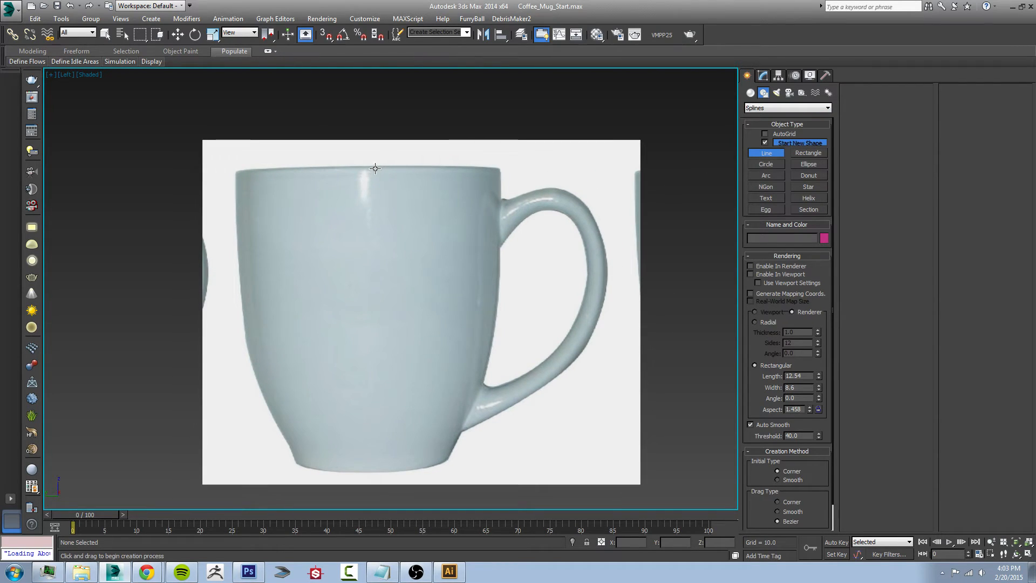
middle_click_drag(374, 192, 377, 176)
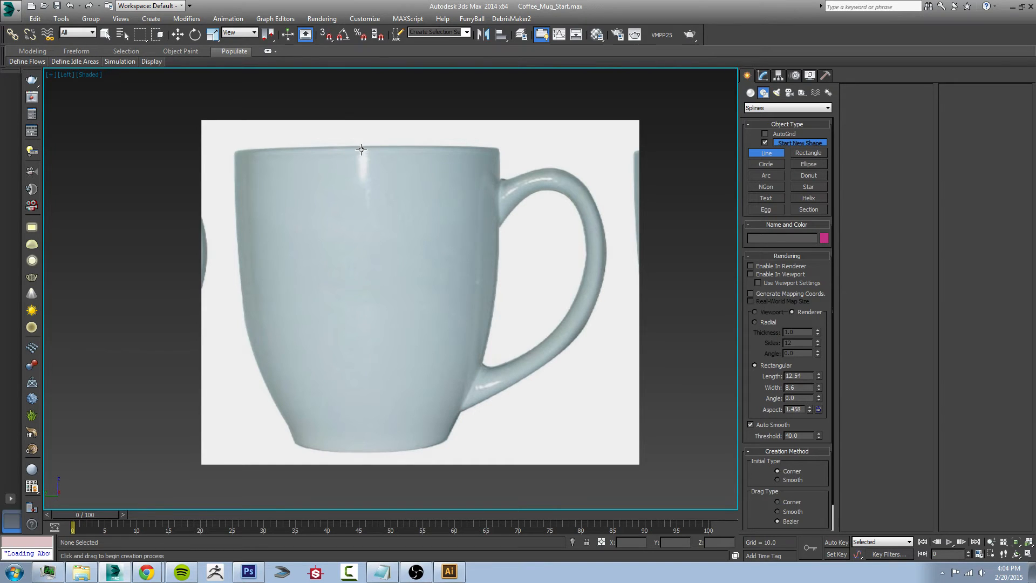
Step: Draw an eight-point line tracing half the reference mug's profile, from the base's centre to its corner and up the handle side to the rim
left_click(369, 451)
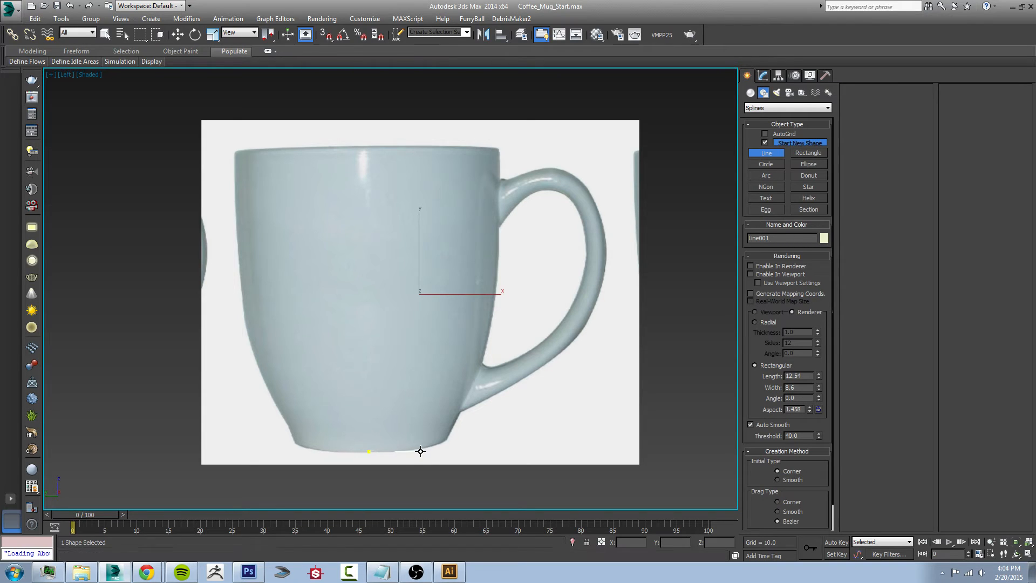
left_click(444, 451)
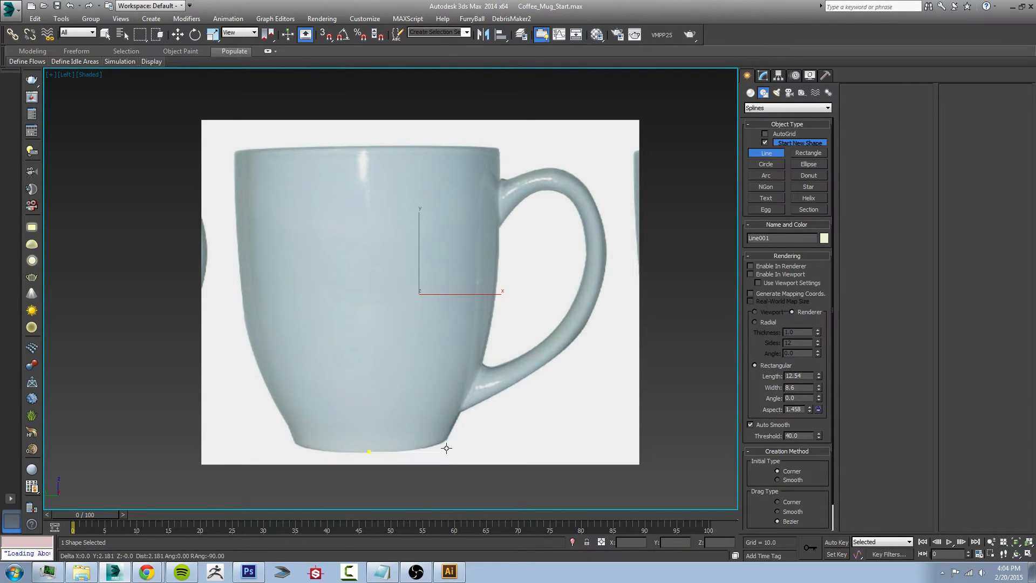
left_click(458, 412)
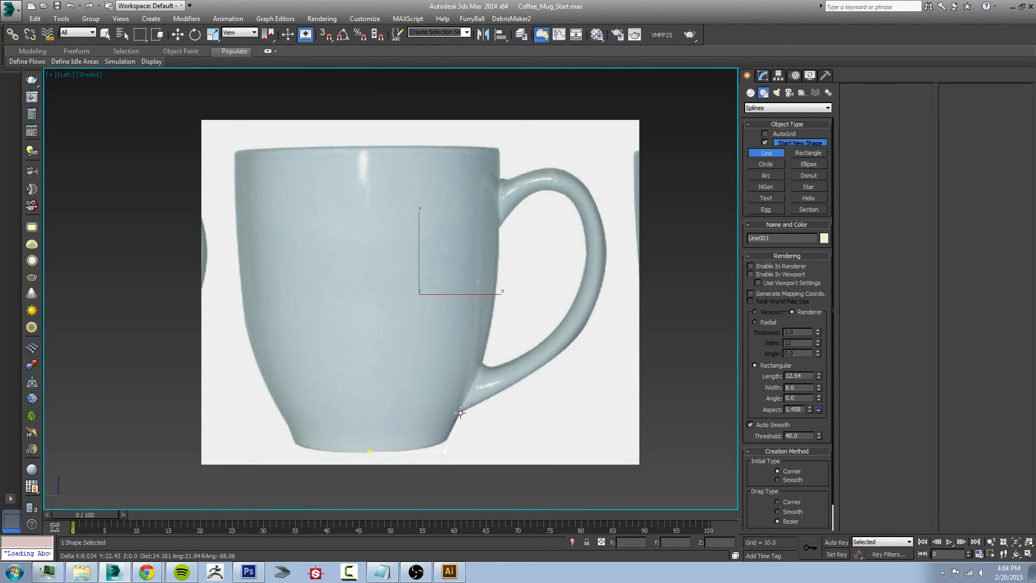
left_click(482, 362)
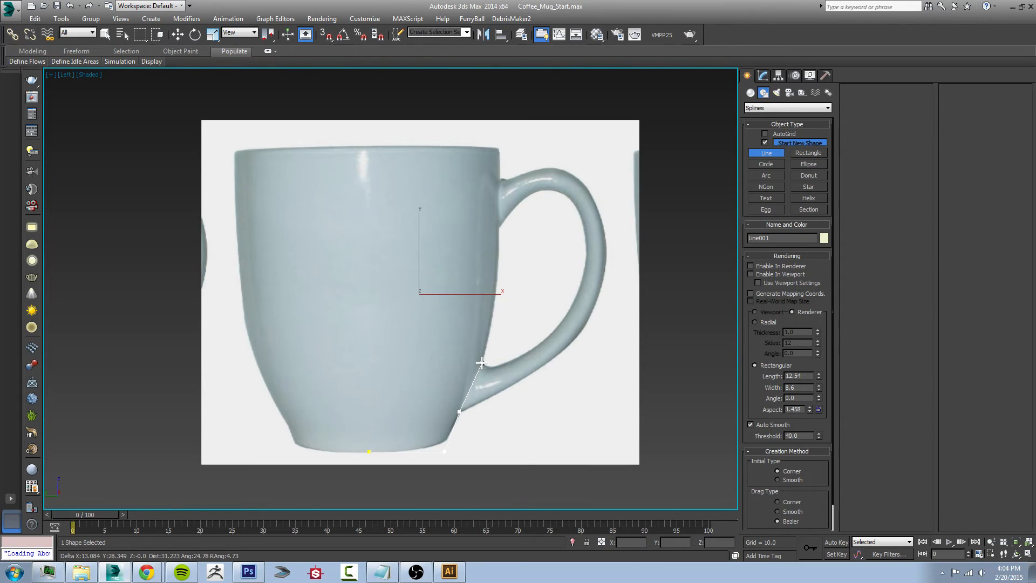
left_click(496, 292)
left_click(497, 226)
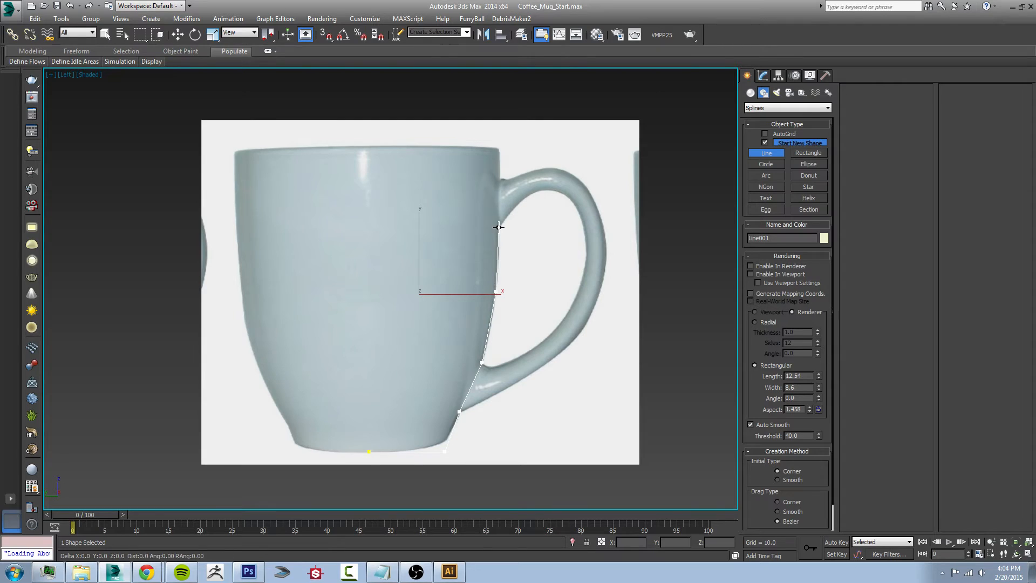
left_click(498, 177)
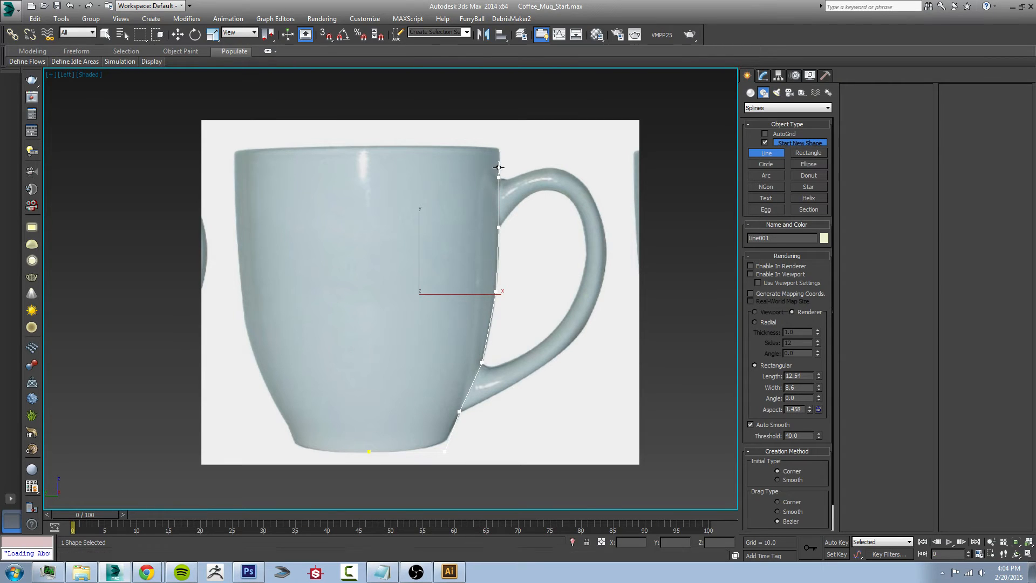
left_click(498, 146)
right_click(546, 199)
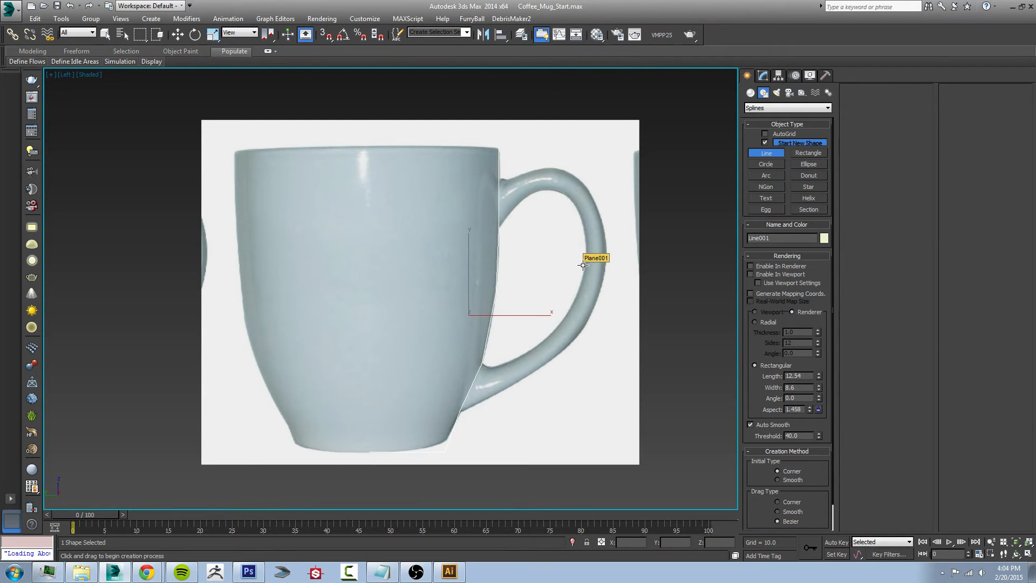
Step: Apply a Lathe modifier to the traced mug profile line
left_click(763, 77)
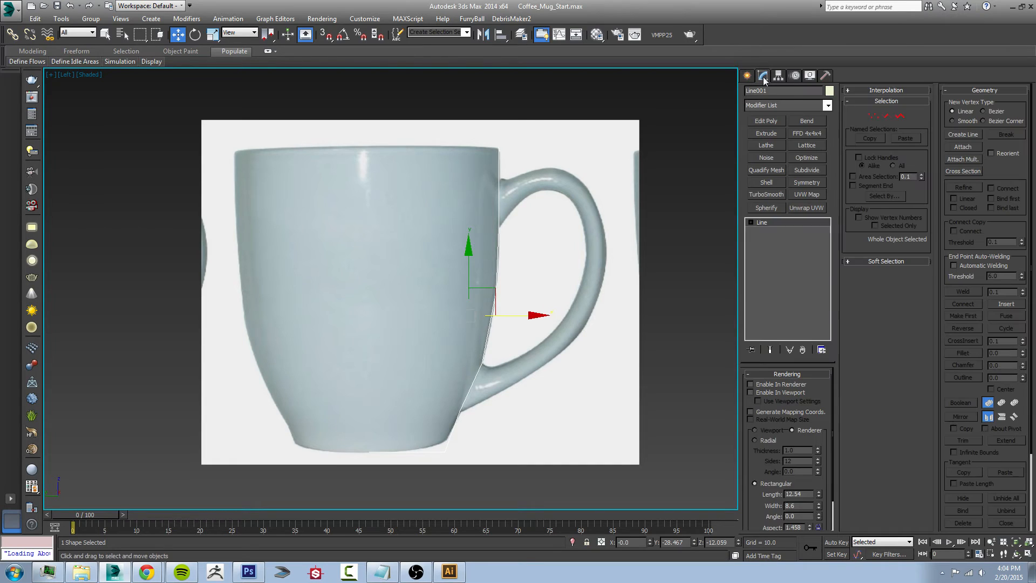
left_click(828, 105)
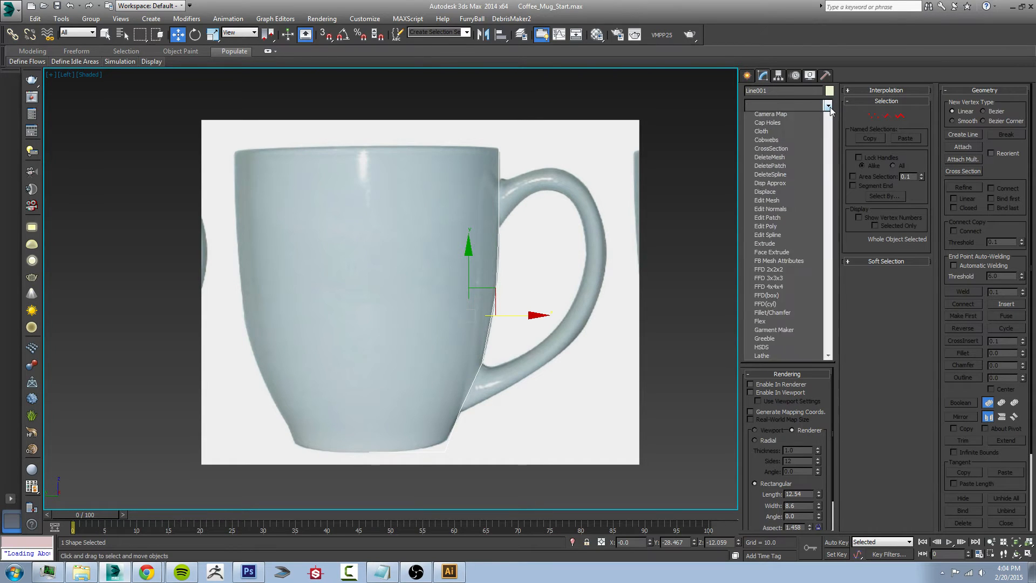
scroll(833, 249, "down", 12)
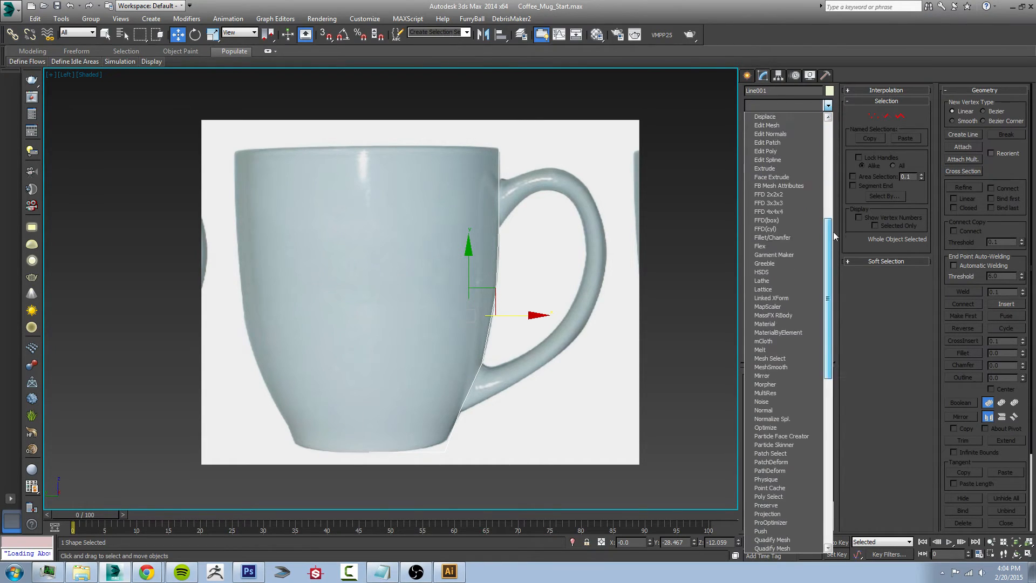
left_click(794, 247)
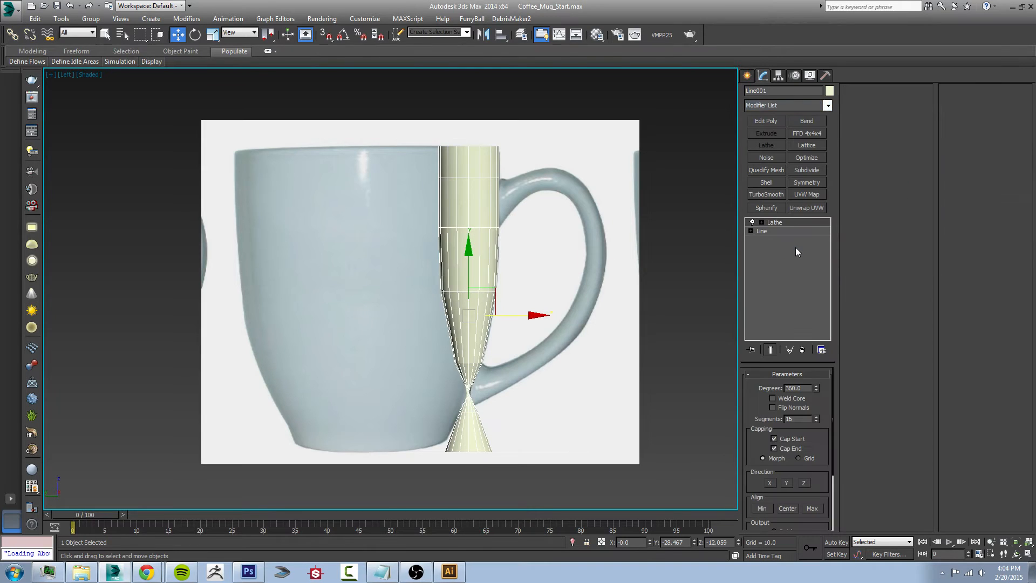
middle_click_drag(506, 215, 488, 291, "alt")
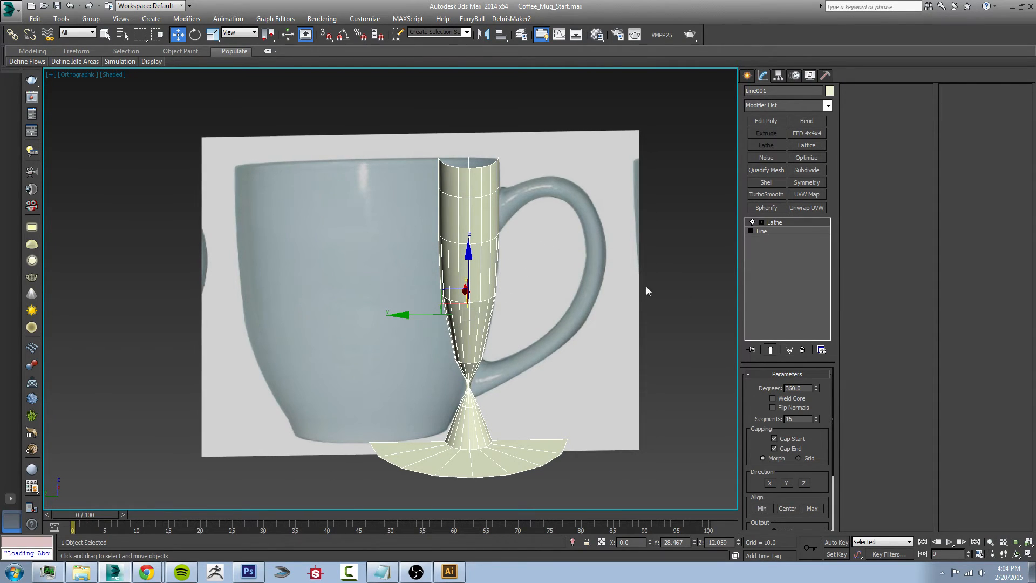
Step: Move the Lathe axis along Y to the centre of the reference mug so the revolved body matches its width
left_click(762, 222)
left_click(780, 231)
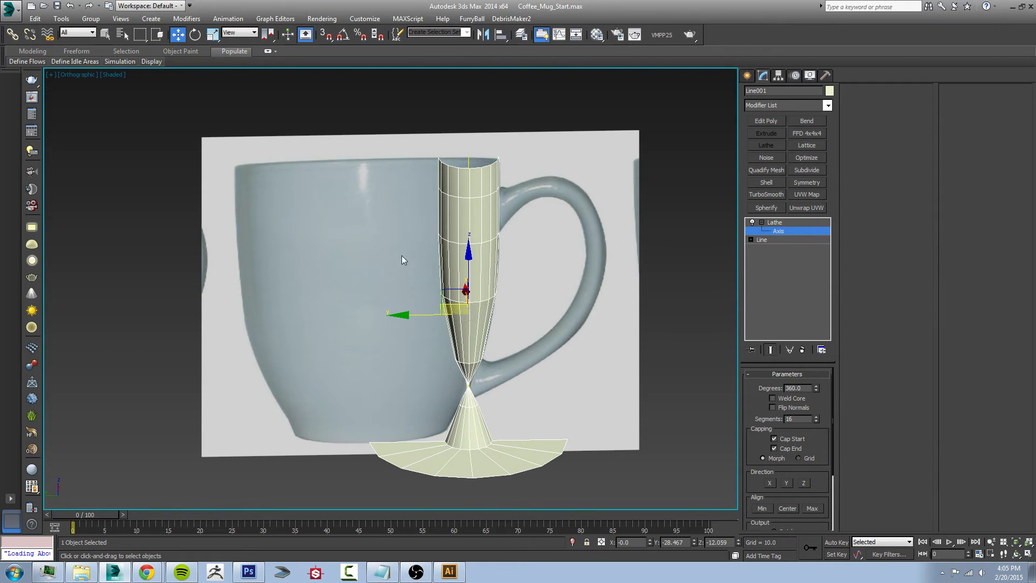
left_click_drag(424, 316, 323, 282)
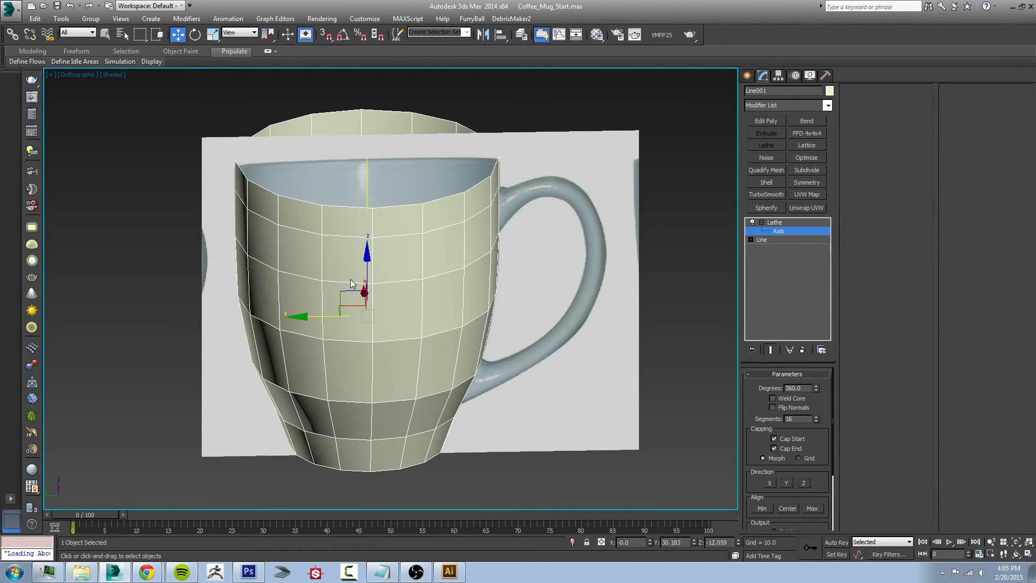
middle_click_drag(348, 285, 357, 305, "alt")
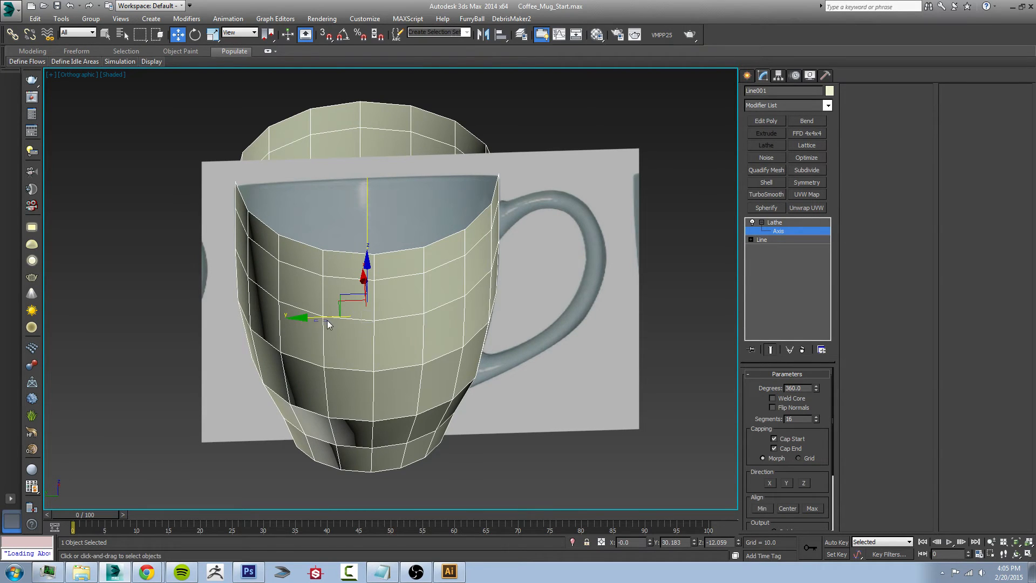
mouse_move(318, 318)
left_mouse_down()
mouse_move(342, 312)
mouse_move(318, 309)
left_mouse_up()
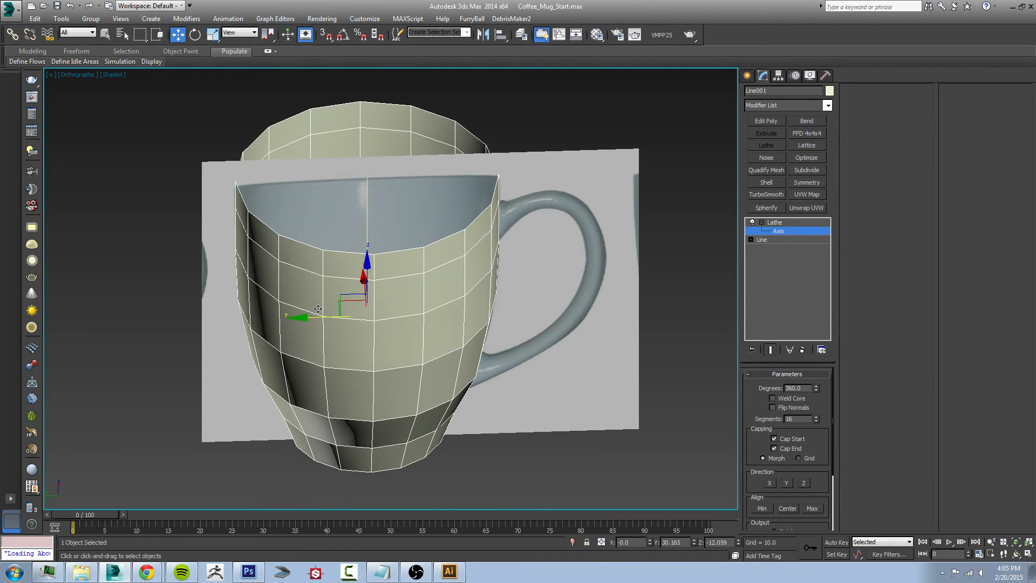
middle_click_drag(403, 354, 407, 335, "alt")
middle_click_drag(532, 283, 513, 268, "alt")
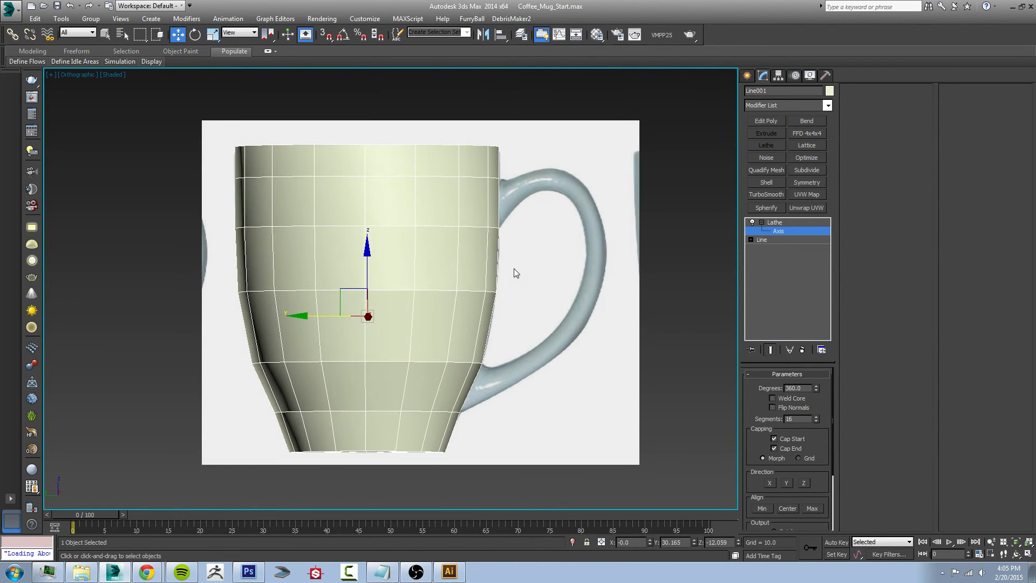
left_click(782, 231)
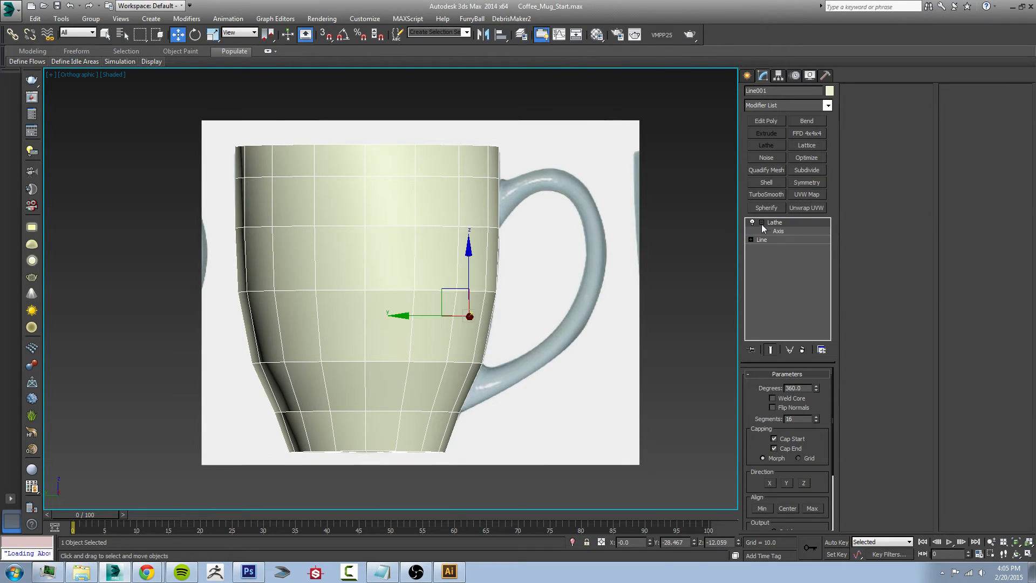
left_click(761, 223)
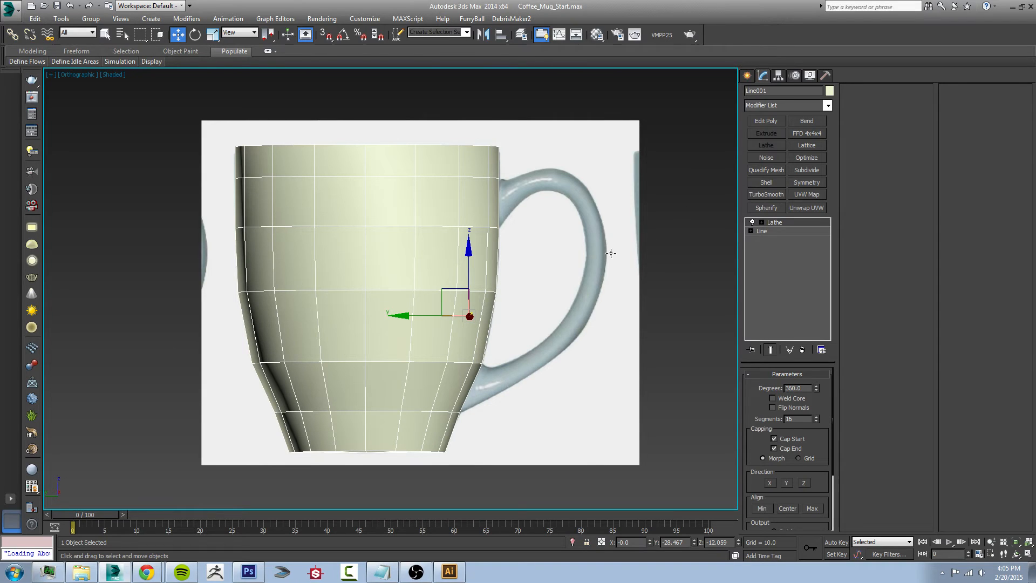
Step: In the Left view, draw an open seven-point line along the middle of the reference handle, from its upper joint to its lower joint
key("l")
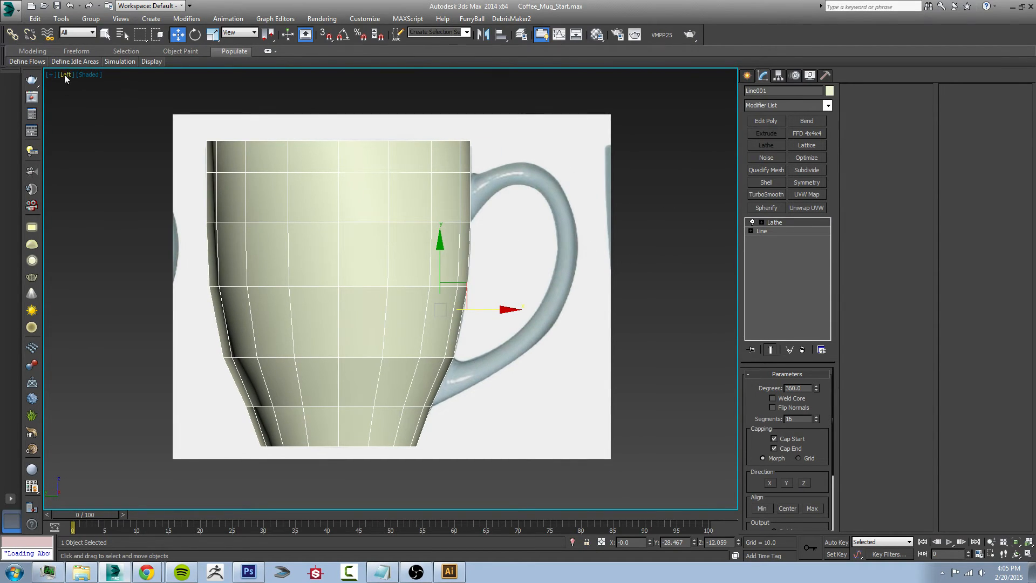
left_click(749, 78)
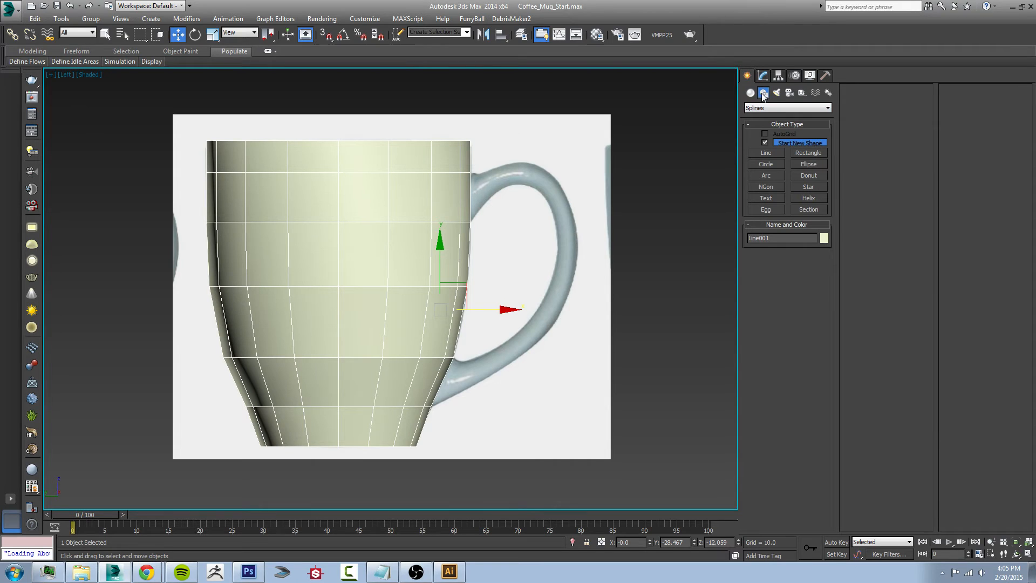
left_click(771, 154)
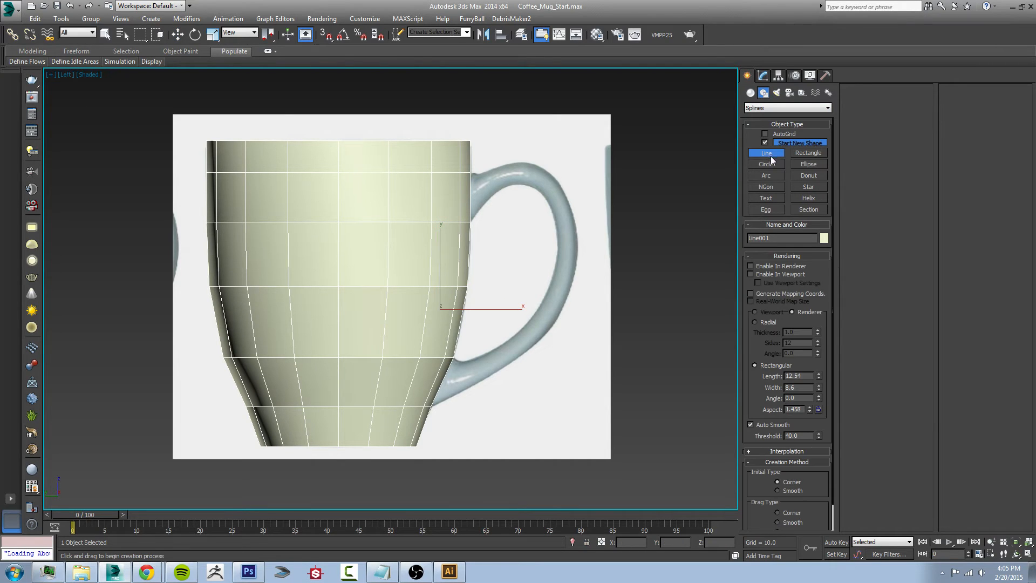
middle_click_drag(544, 259, 488, 271)
scroll(439, 213, "up", 3)
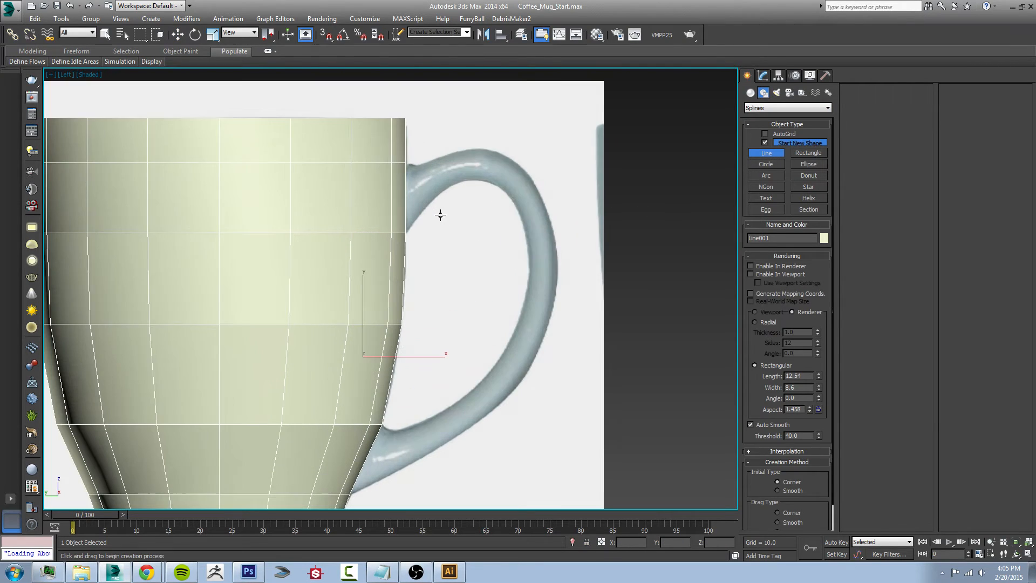
left_click(426, 181)
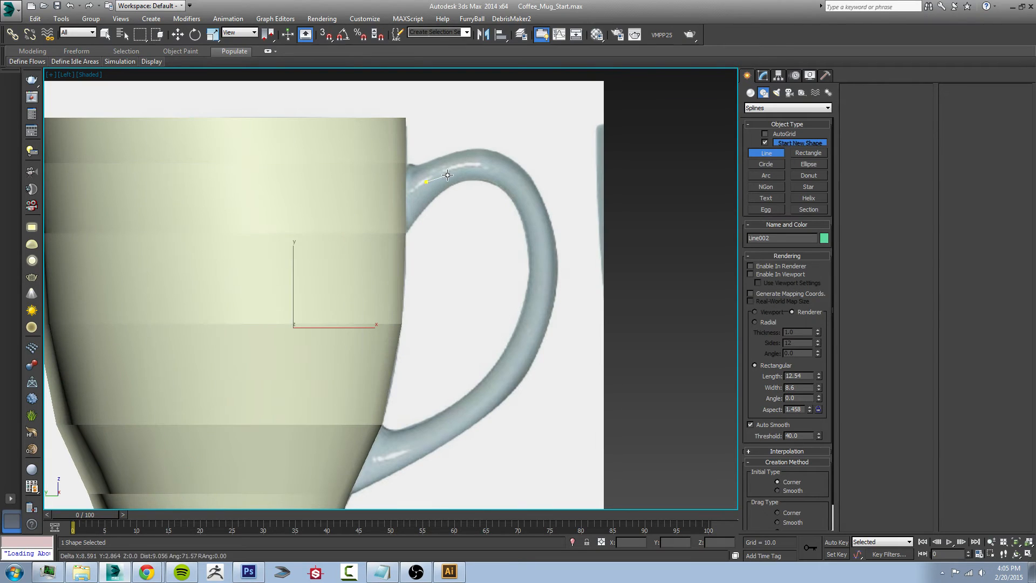
left_click(483, 164)
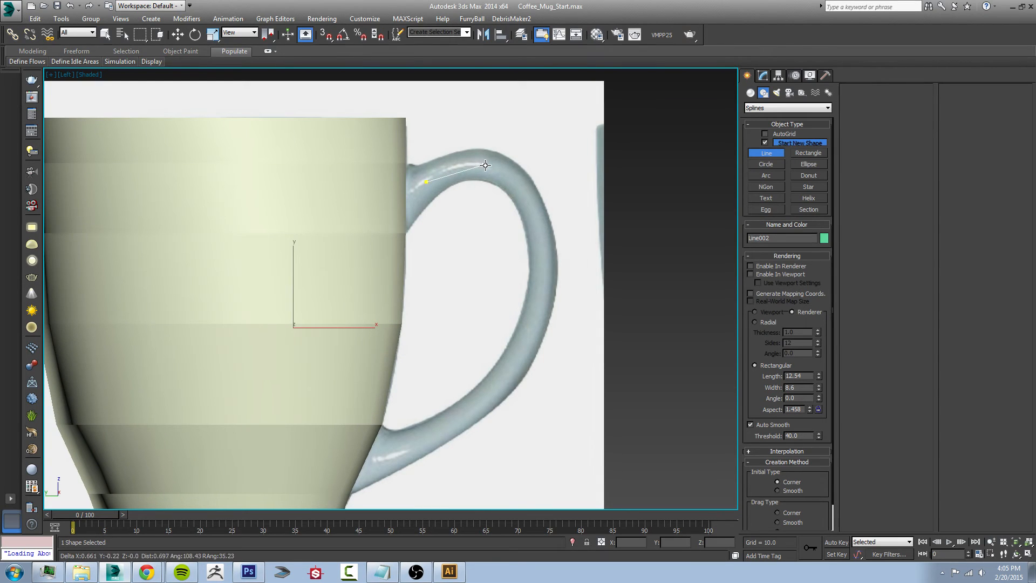
left_click(527, 197)
left_click(543, 288)
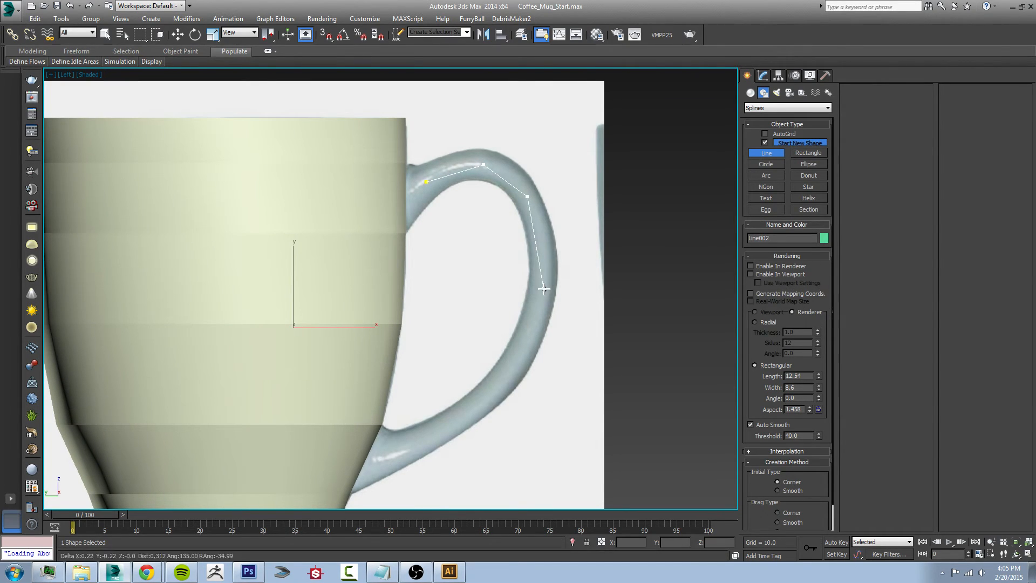
left_click(519, 363)
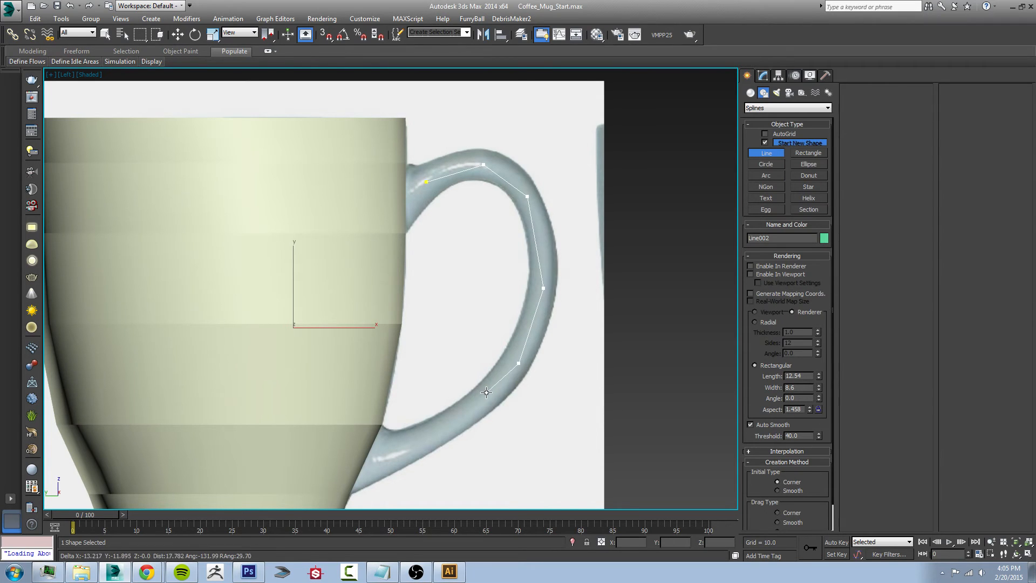
left_click(463, 415)
left_click(389, 454)
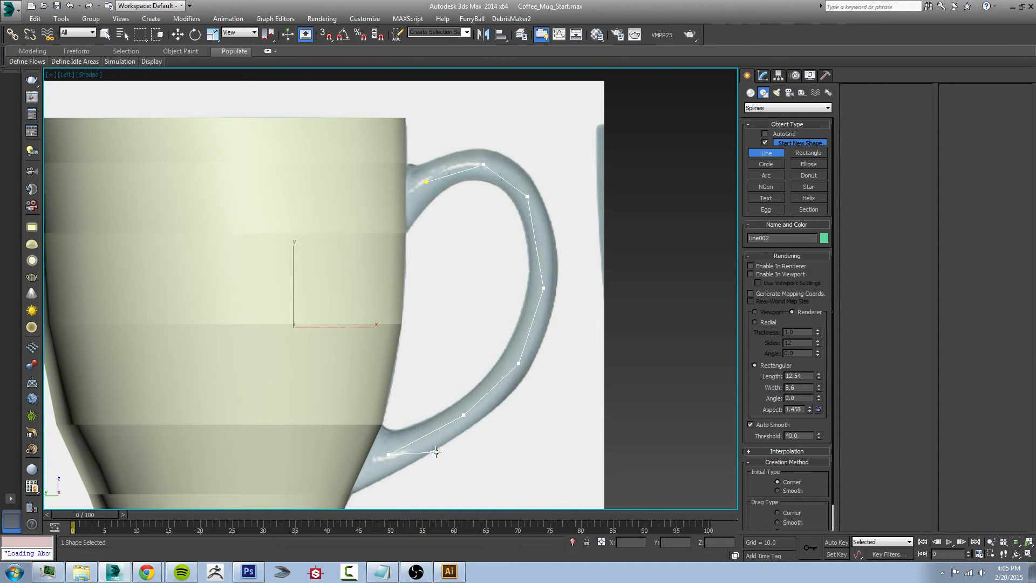
middle_click_drag(376, 464, 452, 398)
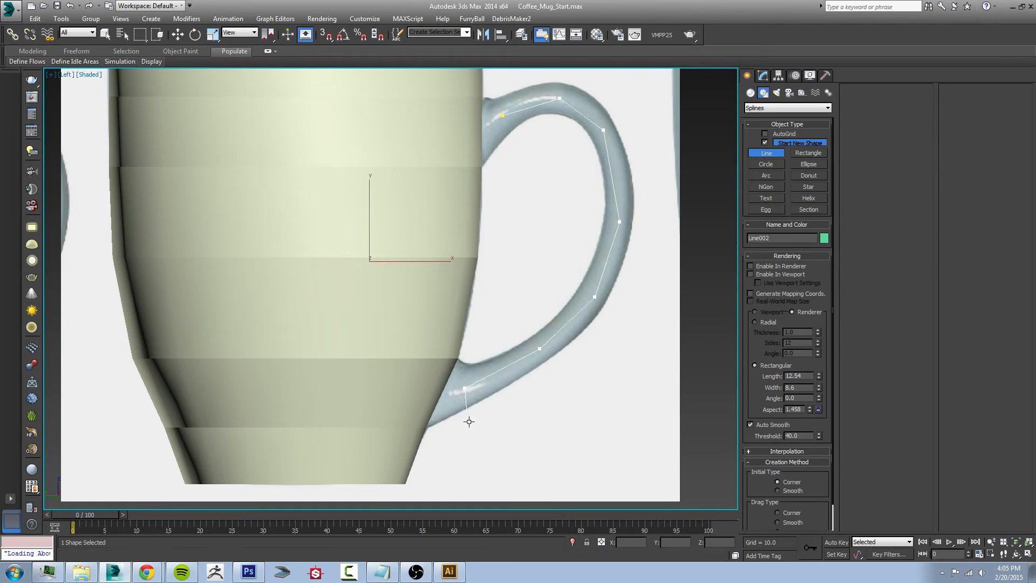
middle_click_drag(495, 342, 481, 338)
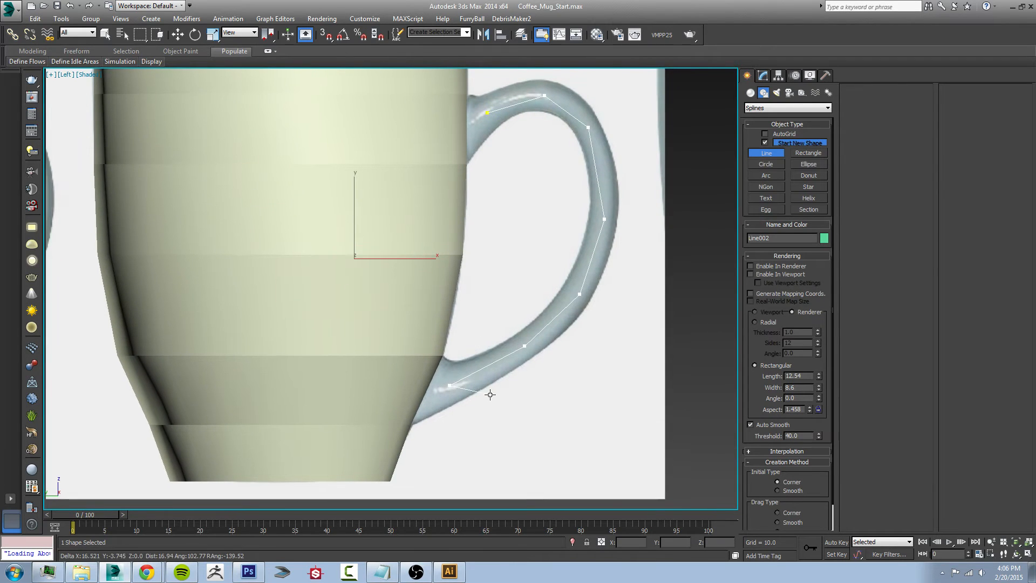
right_click(462, 426)
middle_click_drag(529, 296, 503, 321)
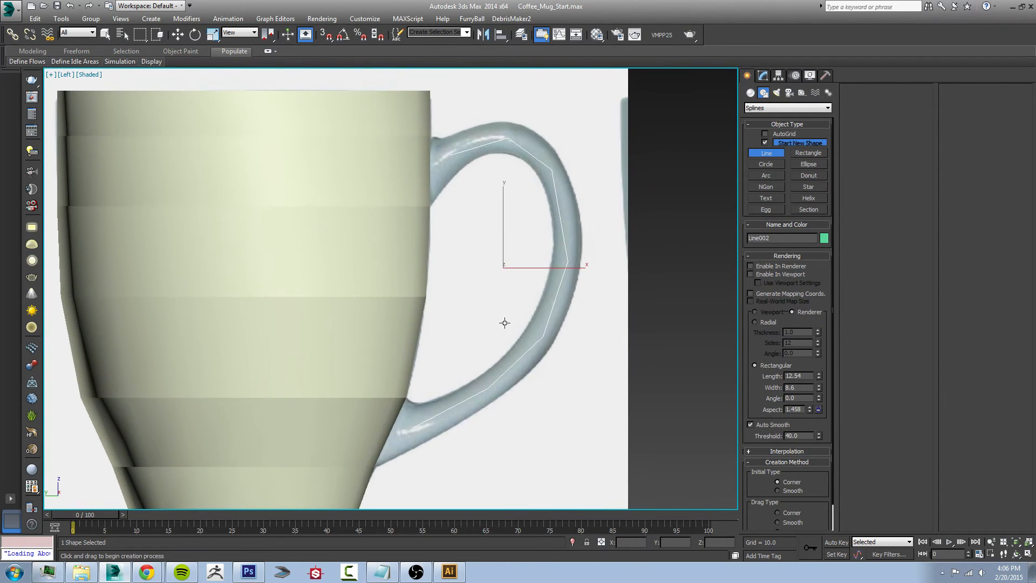
Step: Enable the handle spline in renderer and viewport with a rectangular section of length 13.794 and width 12.814
left_click(762, 76)
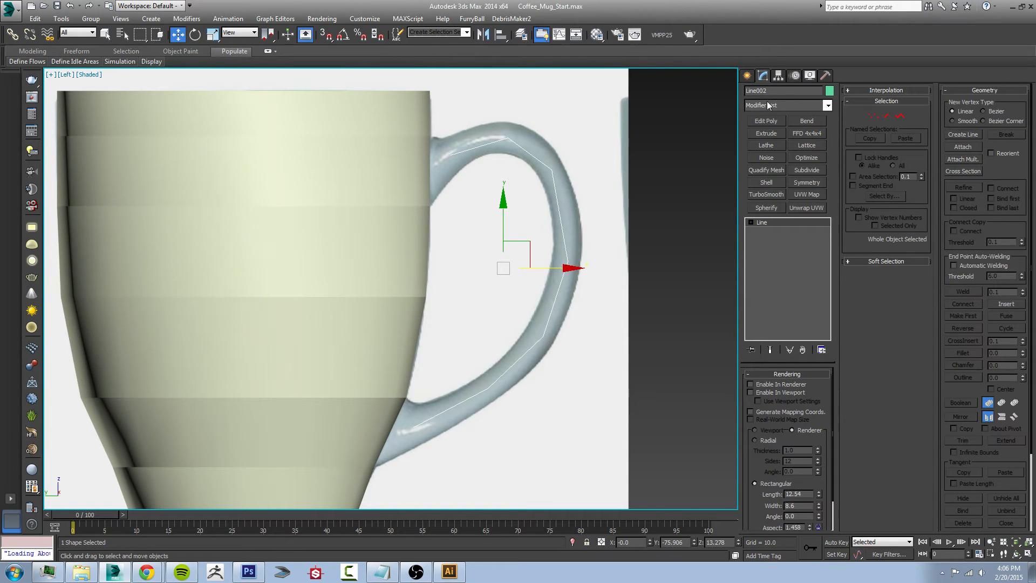
left_click(773, 386)
left_click(774, 393)
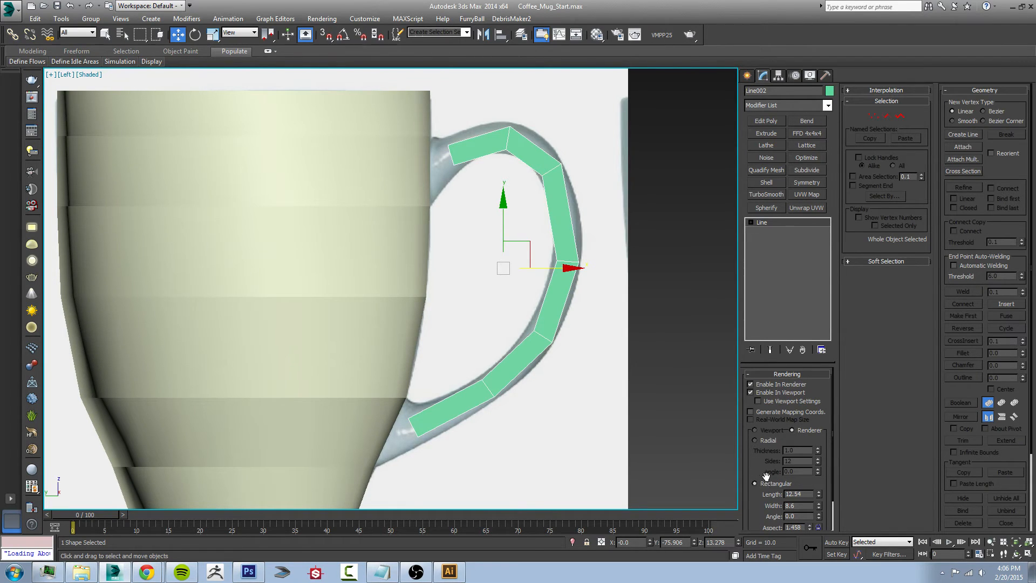
left_click(766, 441)
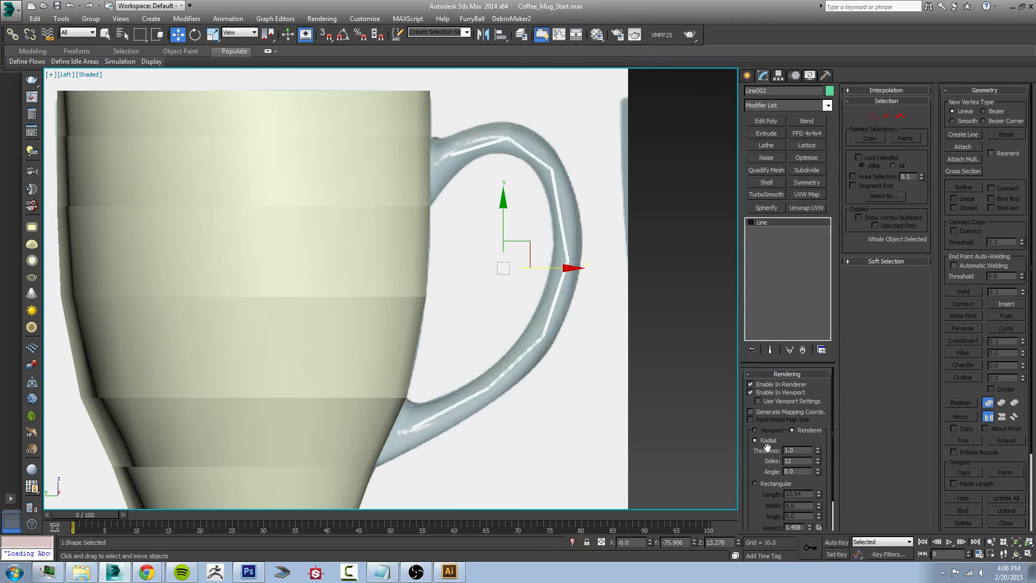
left_click(763, 484)
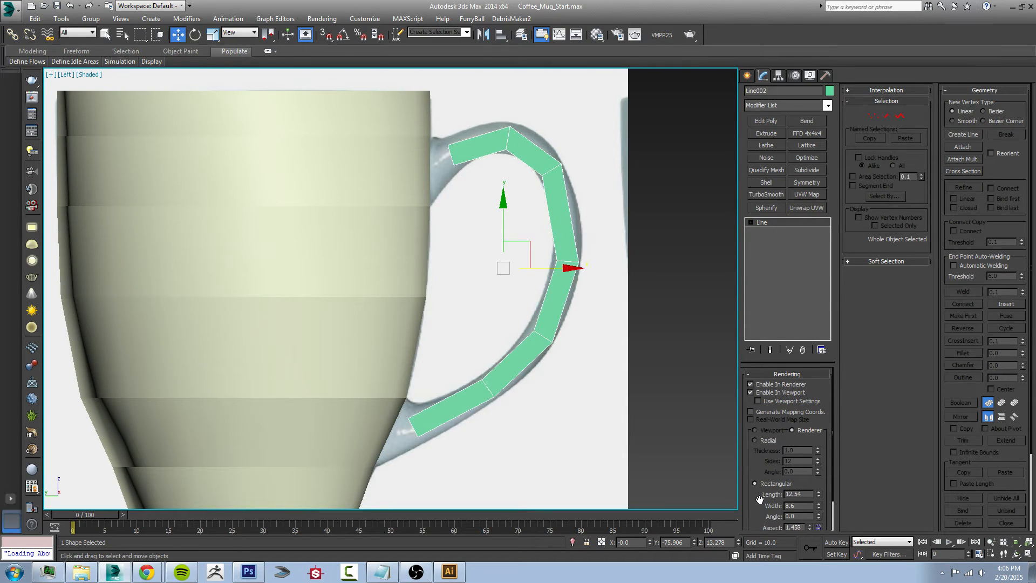
left_click_drag(760, 499, 822, 467)
middle_click_drag(686, 430, 584, 406, "alt")
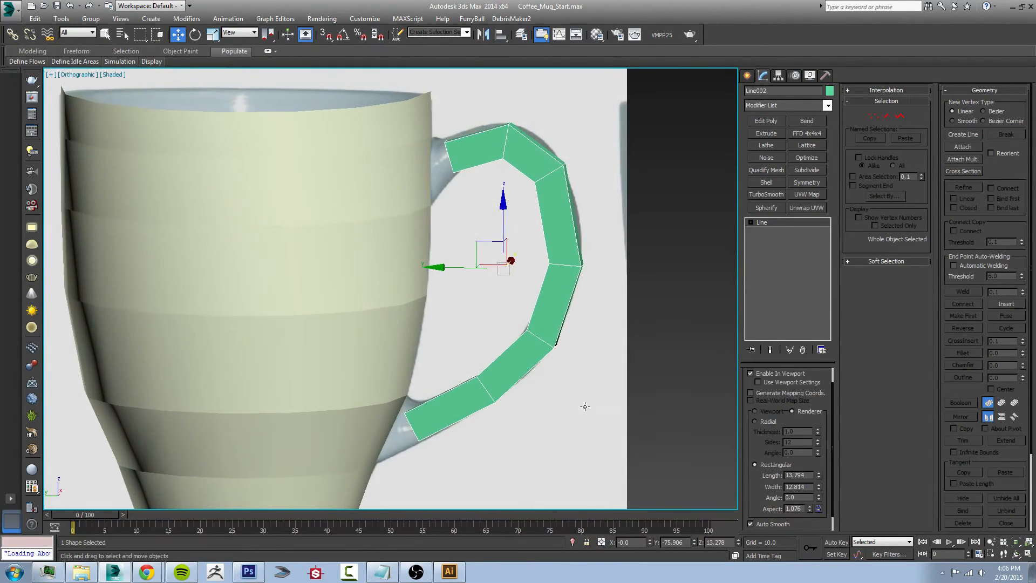
Step: Convert the lathed mug body to an Editable Poly
left_click(367, 312)
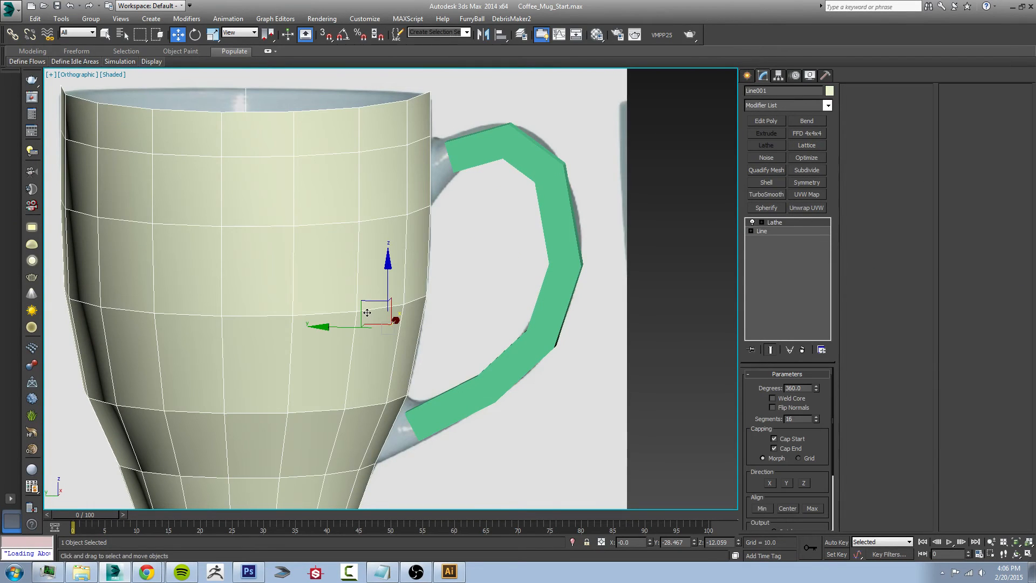
middle_click_drag(366, 313, 425, 299)
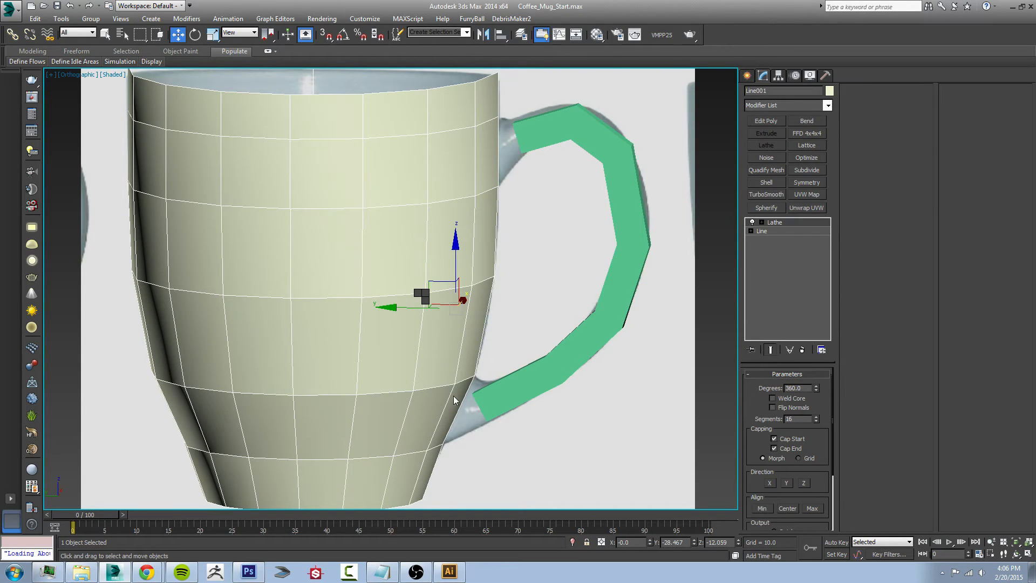
left_click(558, 407)
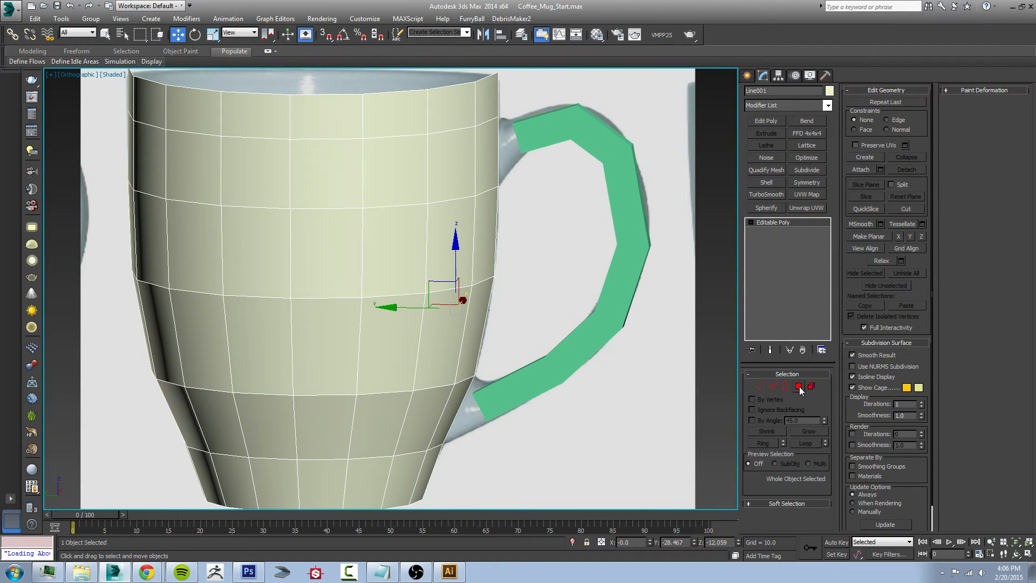
Step: Attach the handle spline Line002 to the mug body as one Editable Poly, leaving the reference plane out
mouse_move(664, 327)
middle_mouse_down("alt")
mouse_move(620, 324)
mouse_move(620, 358)
mouse_move(606, 356)
mouse_move(615, 335)
middle_mouse_up("alt")
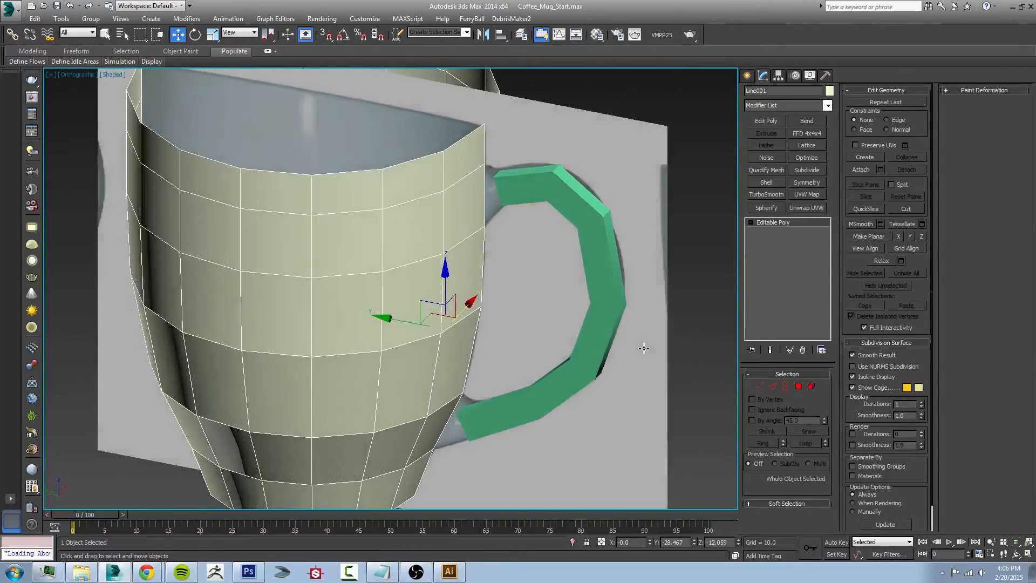
left_click(861, 171)
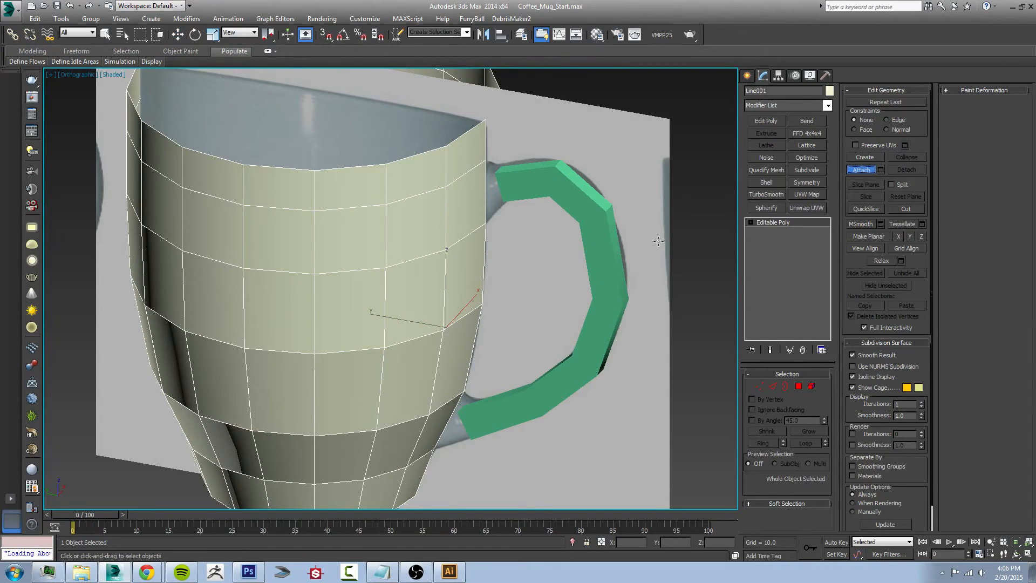
left_click(599, 237)
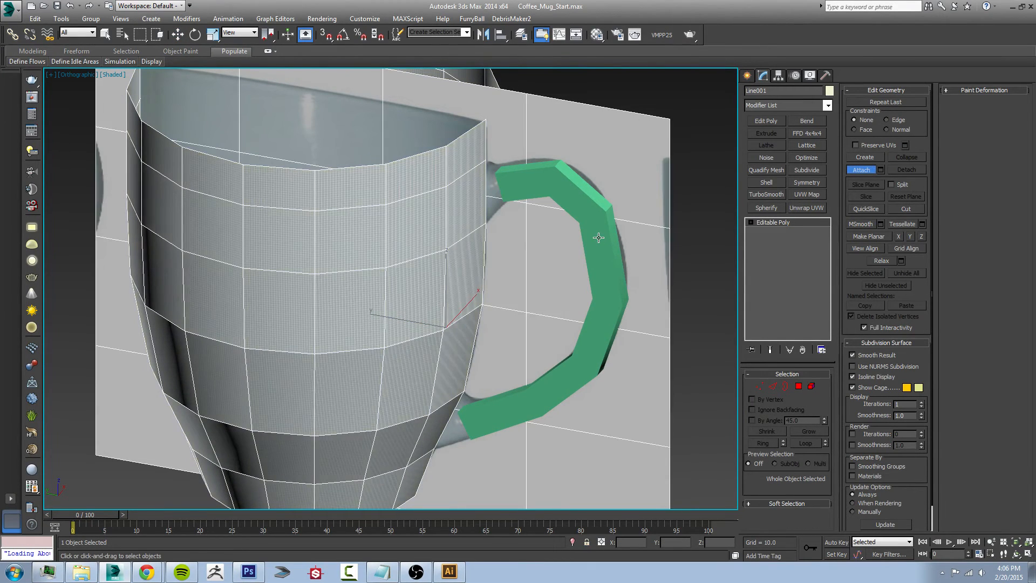
left_click(881, 169)
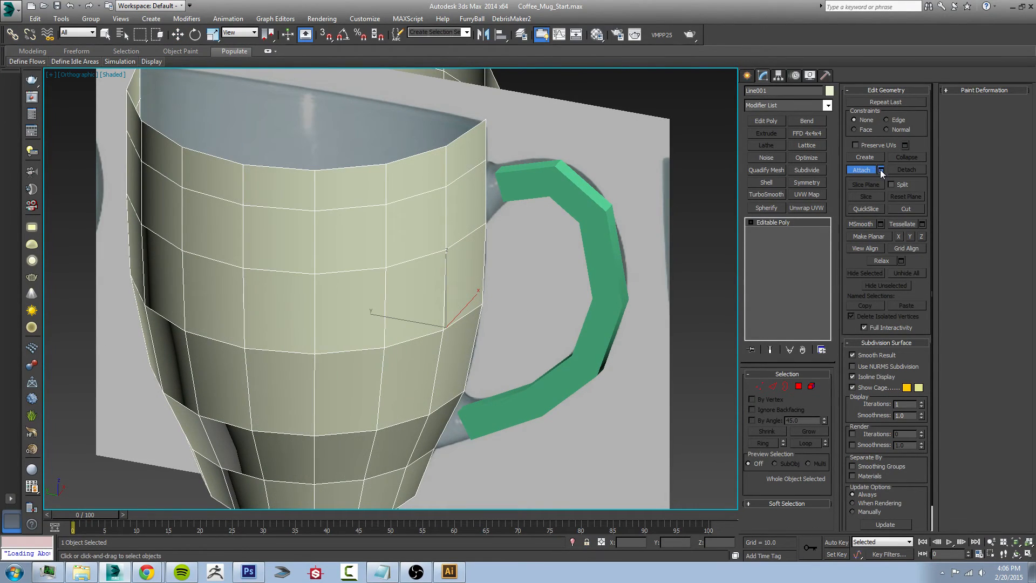
left_click(597, 167)
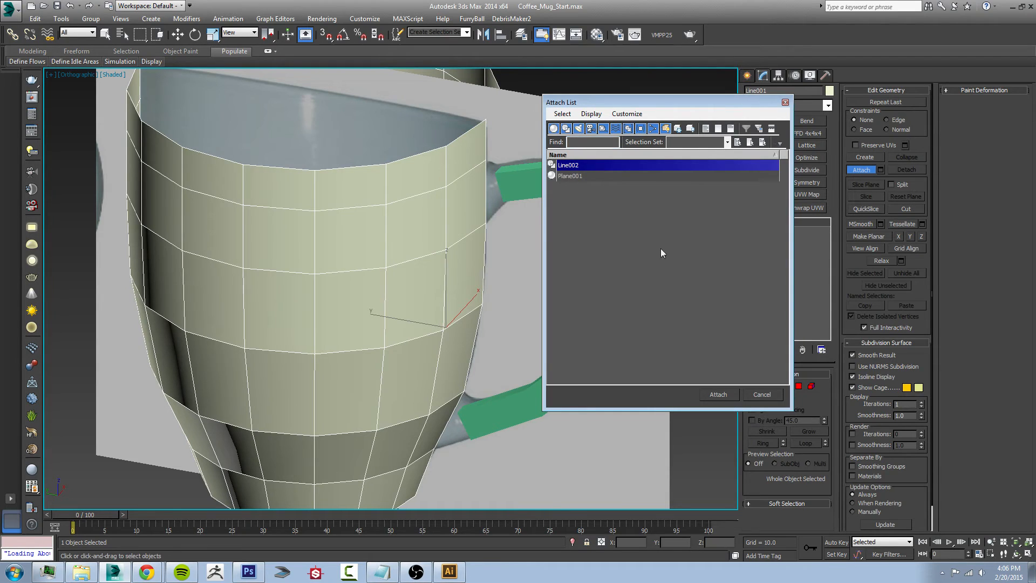
left_click(718, 394)
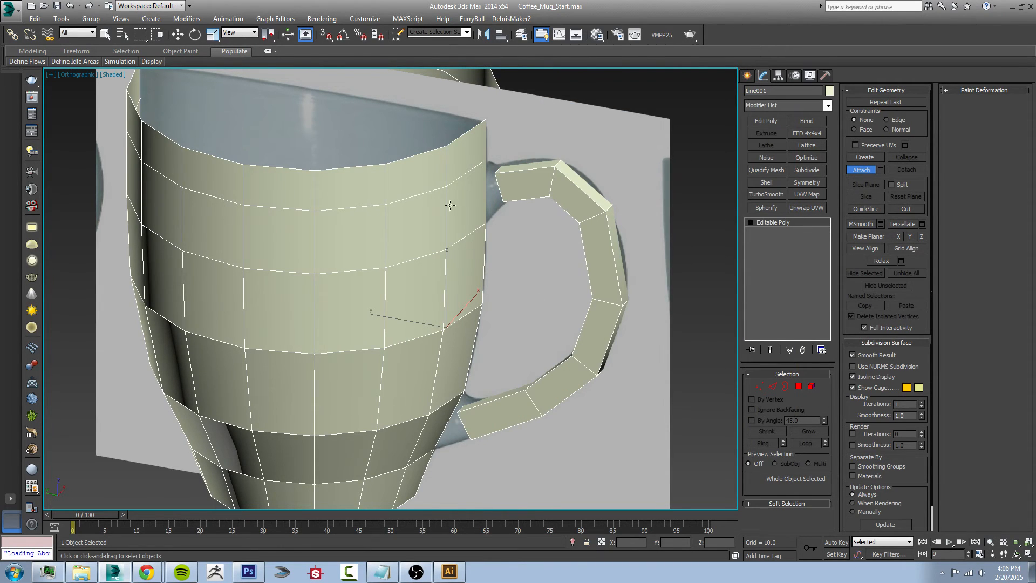
middle_click_drag(513, 198, 462, 221, "alt")
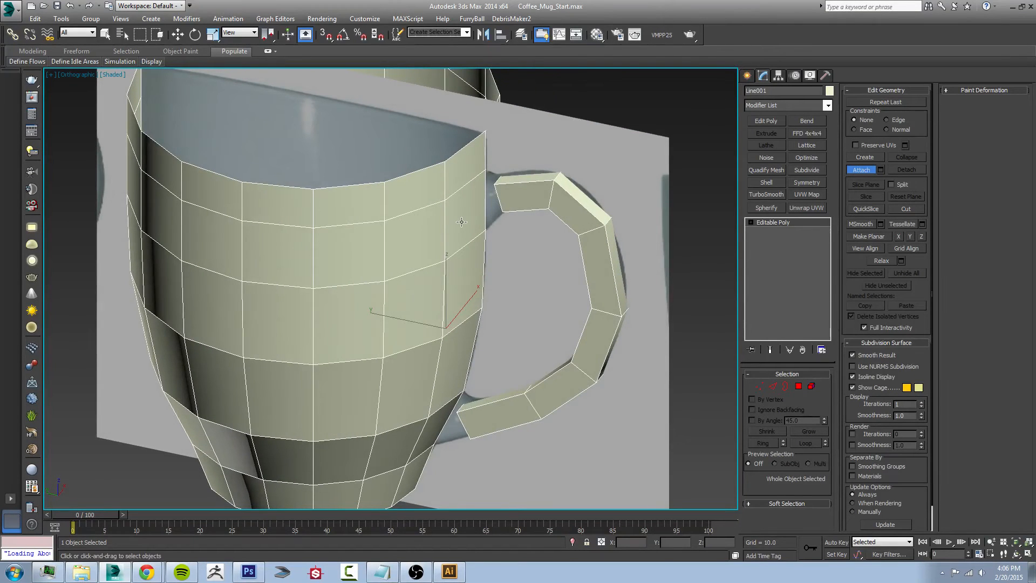
key("w")
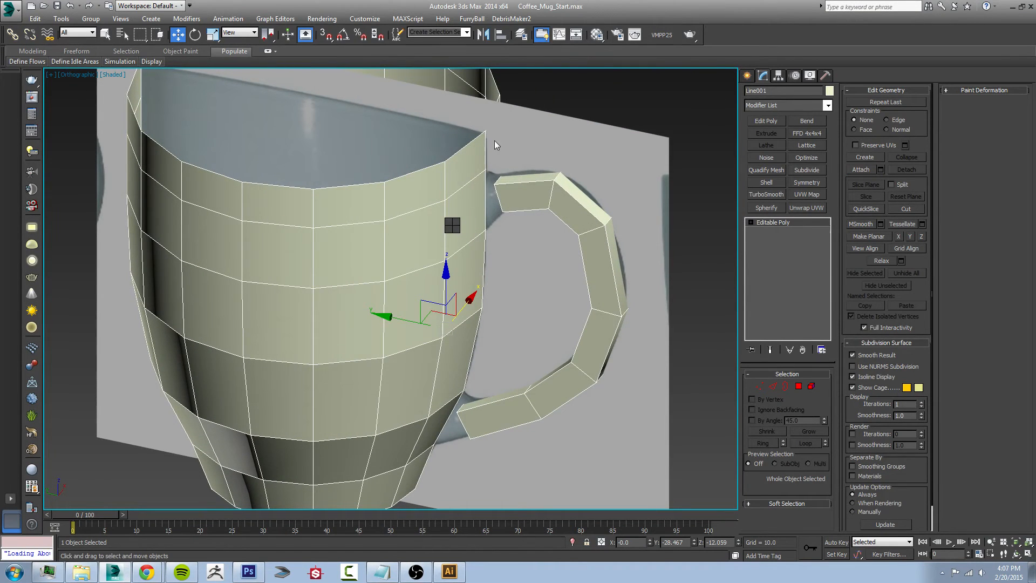
Step: Isolate the mug from the reference plane and face the handle side straight on
key("alt+q")
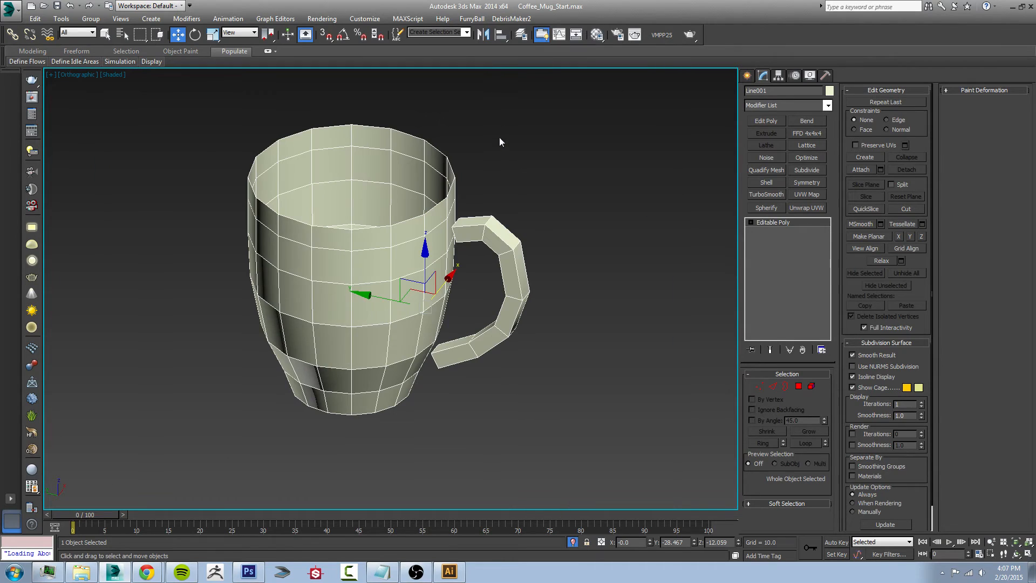
middle_click_drag(443, 305, 370, 289, "alt")
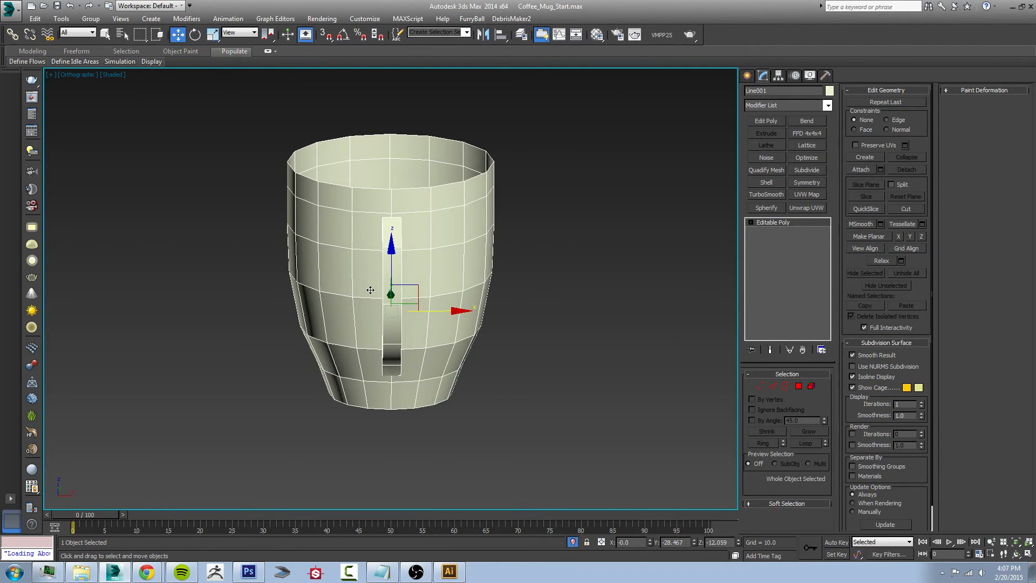
scroll(370, 290, "up", 5)
middle_click_drag(418, 162, 410, 208)
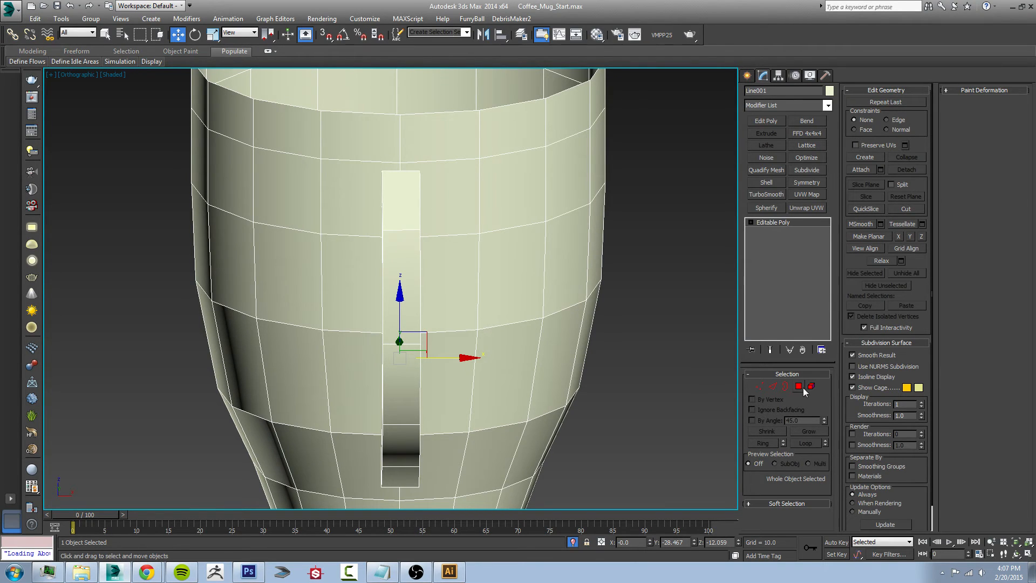
left_click(798, 386)
scroll(551, 295, "down", 6)
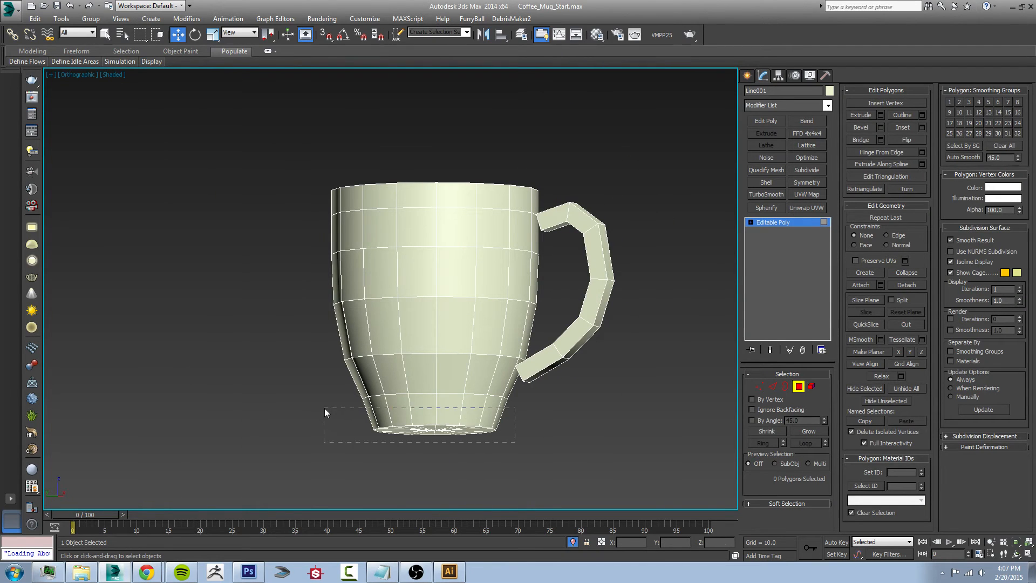
left_click_drag(325, 408, 324, 409)
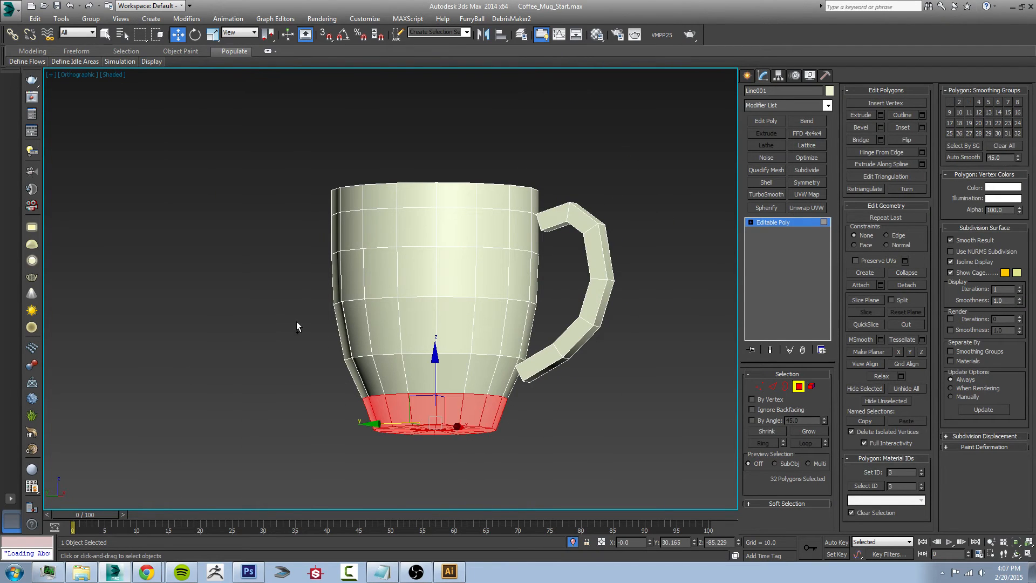
left_click_drag(296, 321, 510, 400)
middle_click_drag(502, 383, 560, 350, "alt")
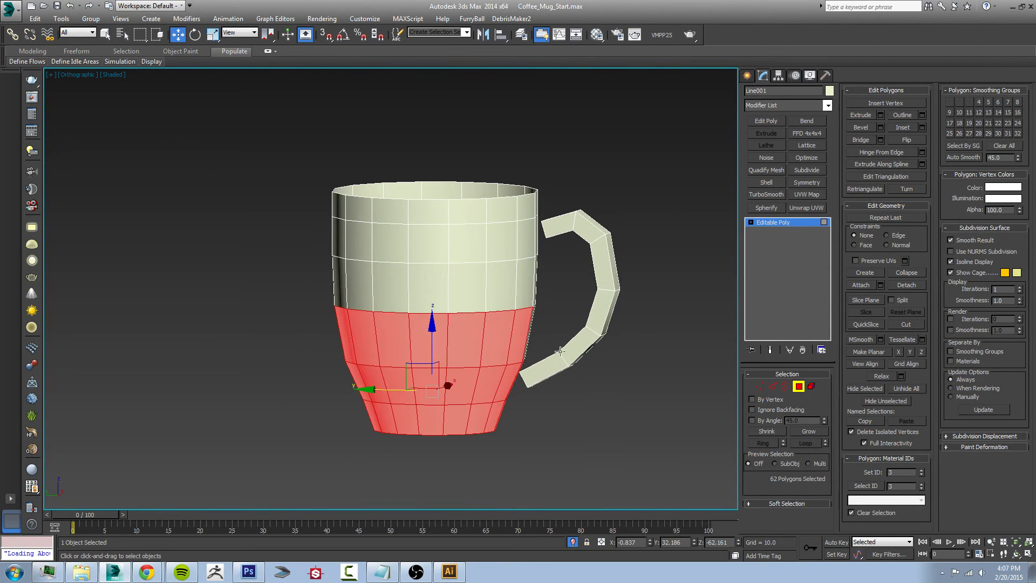
left_click_drag(476, 318, 297, 267, "ctrl")
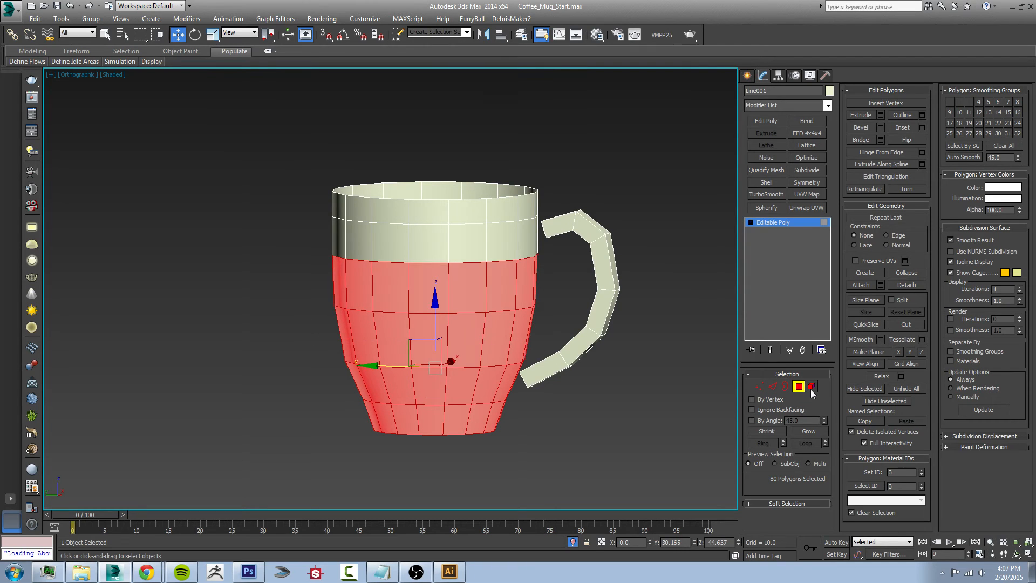
left_click(578, 215)
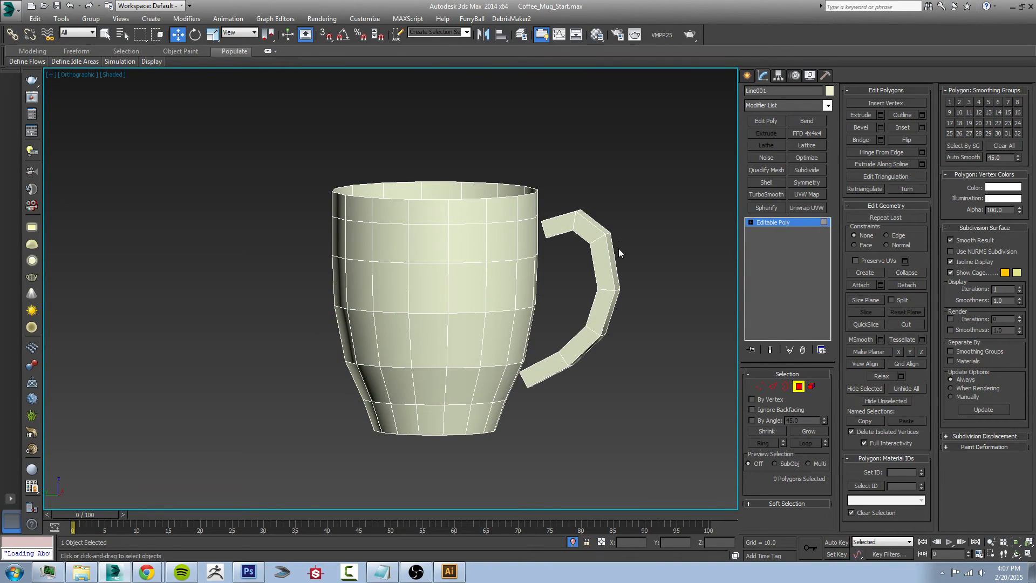
middle_click_drag(519, 308, 527, 283, "alt")
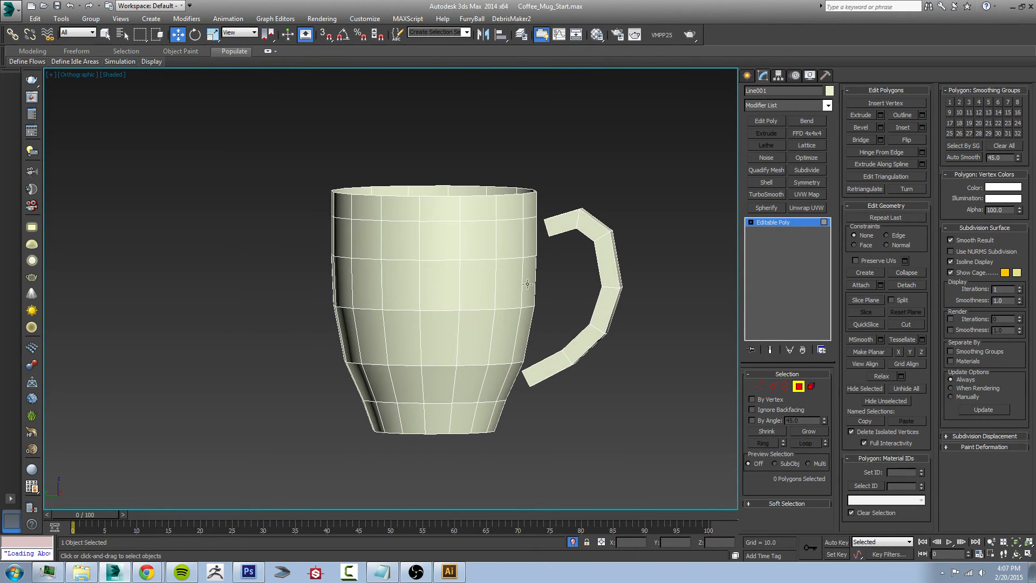
Step: Rotate the mug body element about Z by about 11.4 degrees so a column of polygons faces the handle
left_click(812, 385)
left_click(463, 299)
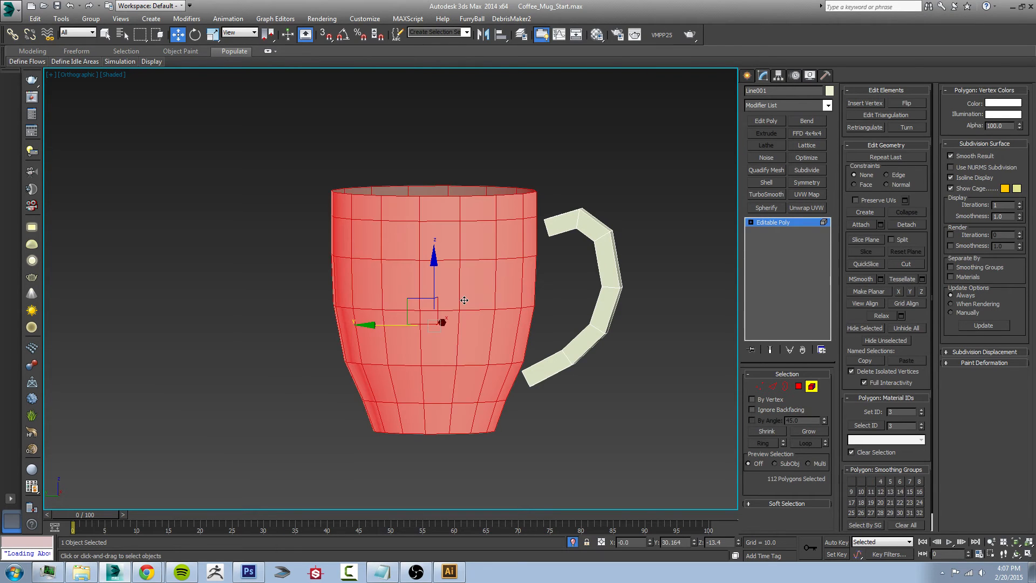
left_click(610, 246)
left_click(465, 250)
middle_click_drag(520, 300, 453, 324, "alt")
scroll(444, 328, "up", 5)
key("e")
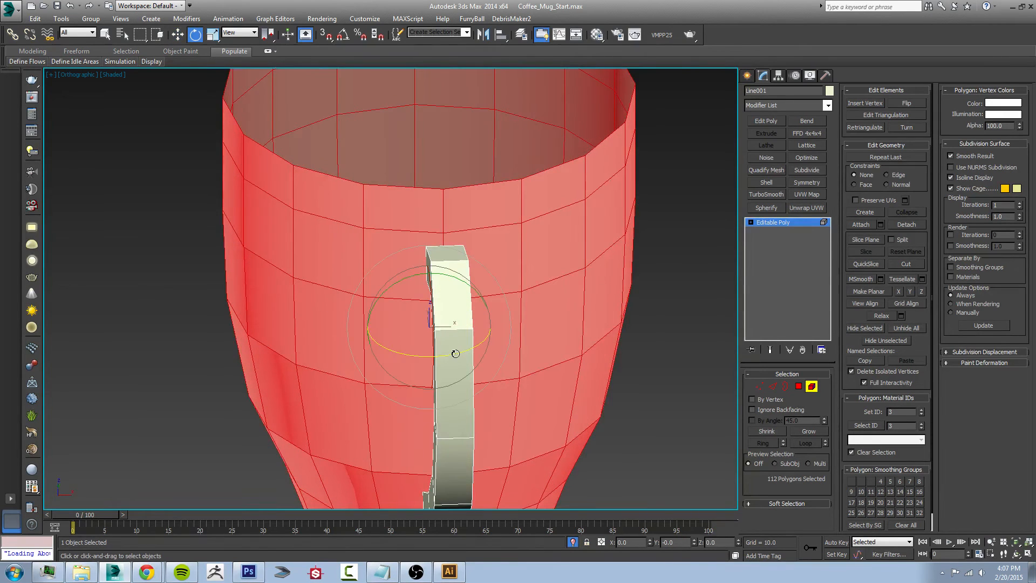
left_click_drag(456, 354, 469, 354)
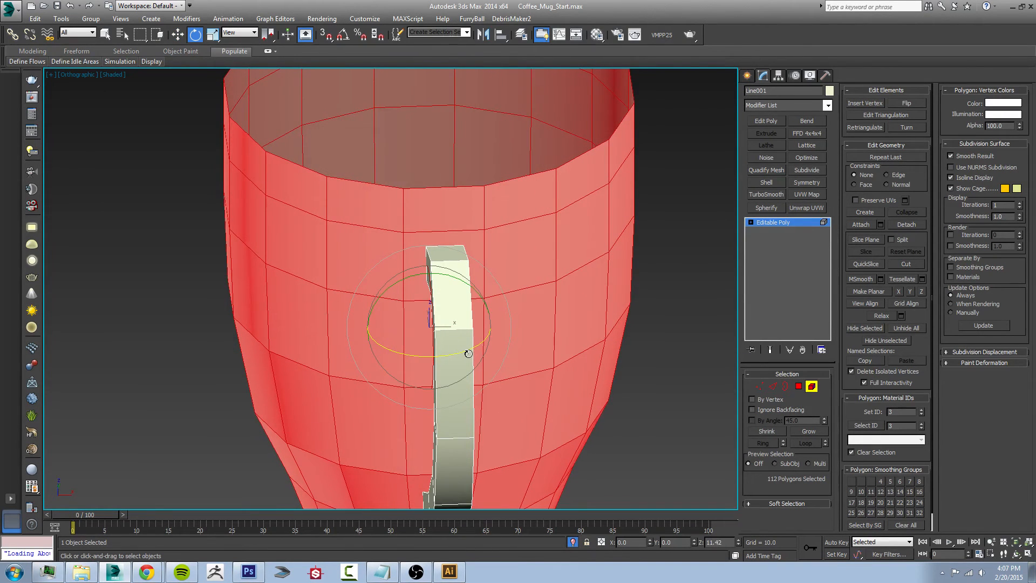
middle_click_drag(464, 352, 511, 421, "alt")
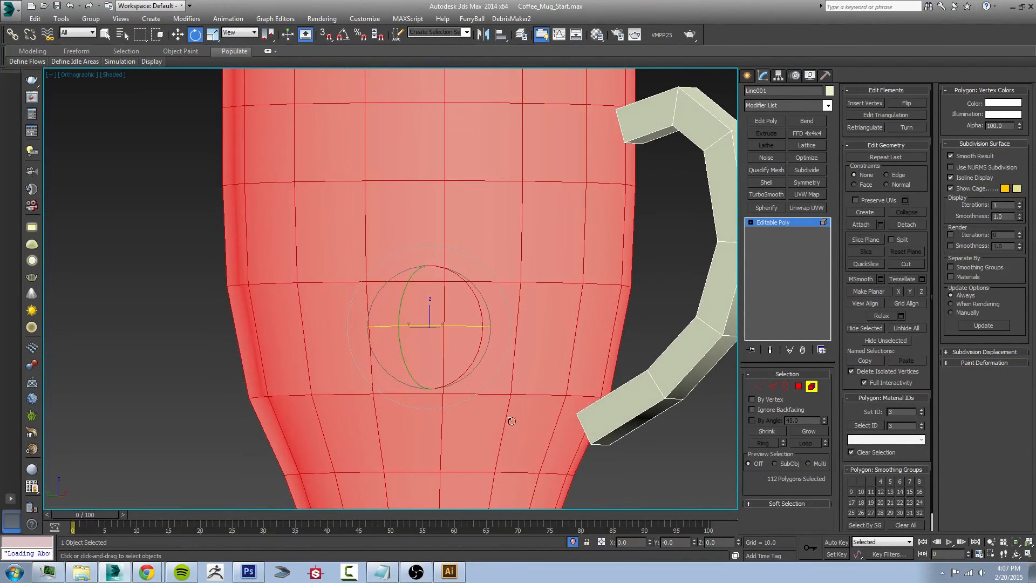
left_click(810, 386)
middle_click_drag(534, 253, 583, 249, "alt")
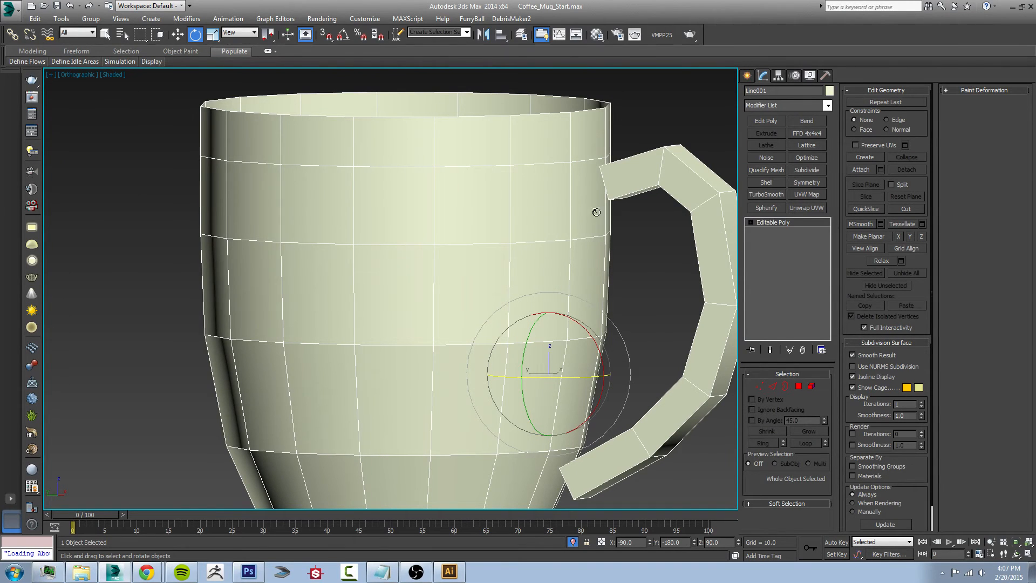
middle_click_drag(578, 211, 576, 240, "alt")
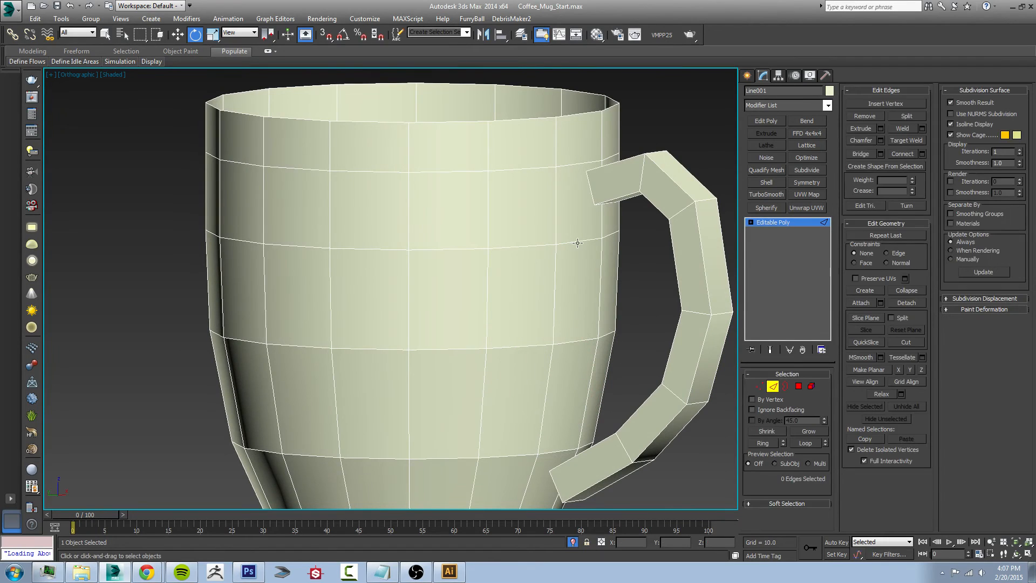
left_click(535, 247)
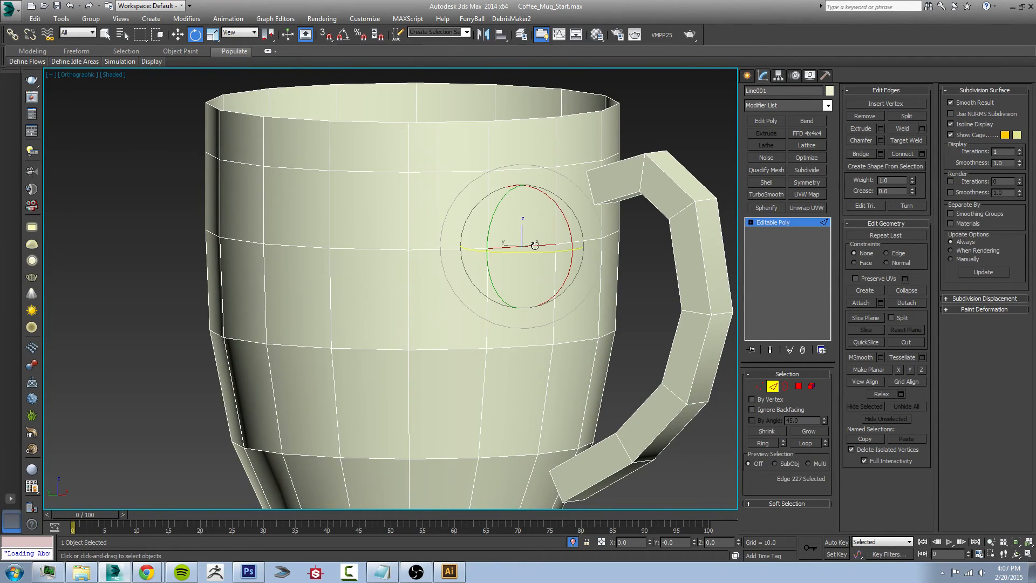
left_click(488, 218)
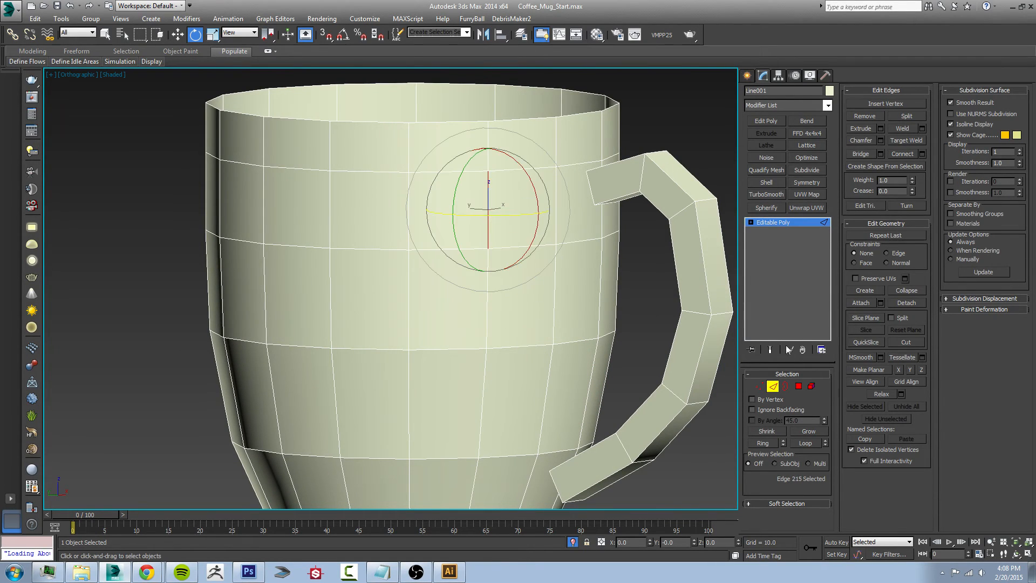
left_click(763, 442)
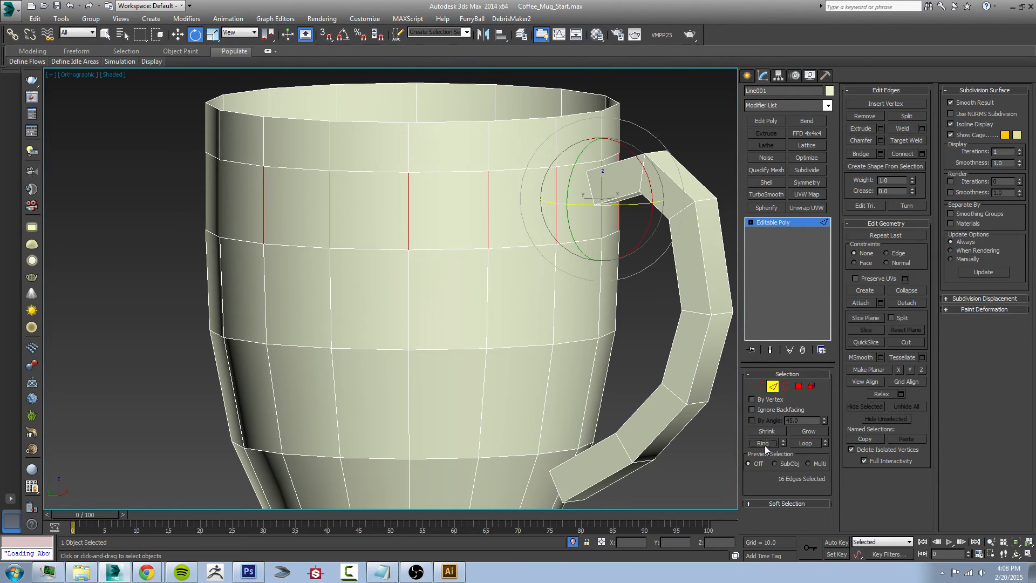
Step: Raise the body's second edge loop below the rim to about Z 45.5, near the handle's upper joint
double_click(515, 249)
middle_click_drag(515, 248, 547, 241, "alt")
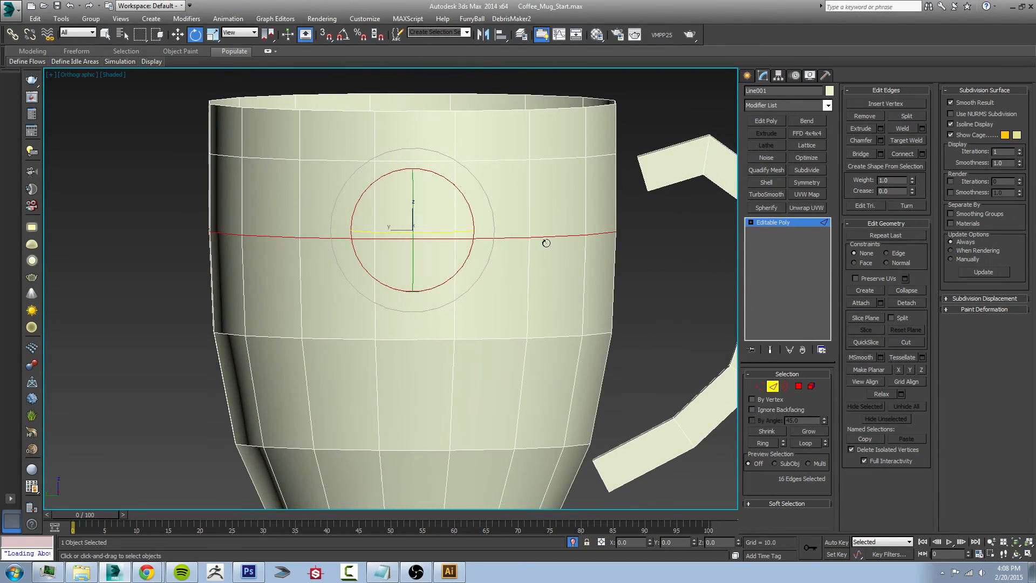
key("w")
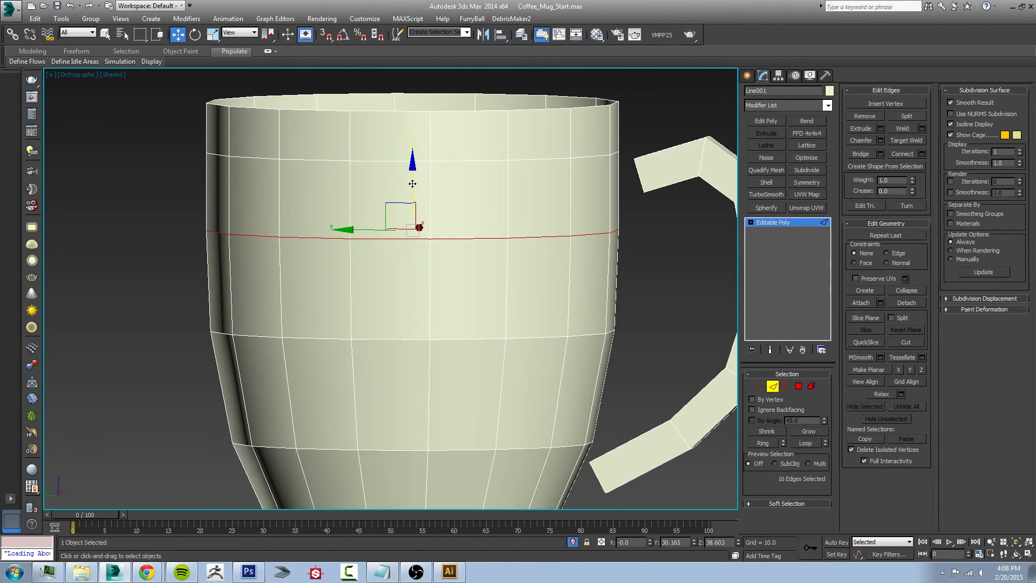
left_click_drag(412, 184, 413, 165)
Step: Connect the ring of vertical body edges beside the handle's lower joint with one new edge loop, slid down towards the base
middle_click_drag(525, 411, 529, 302)
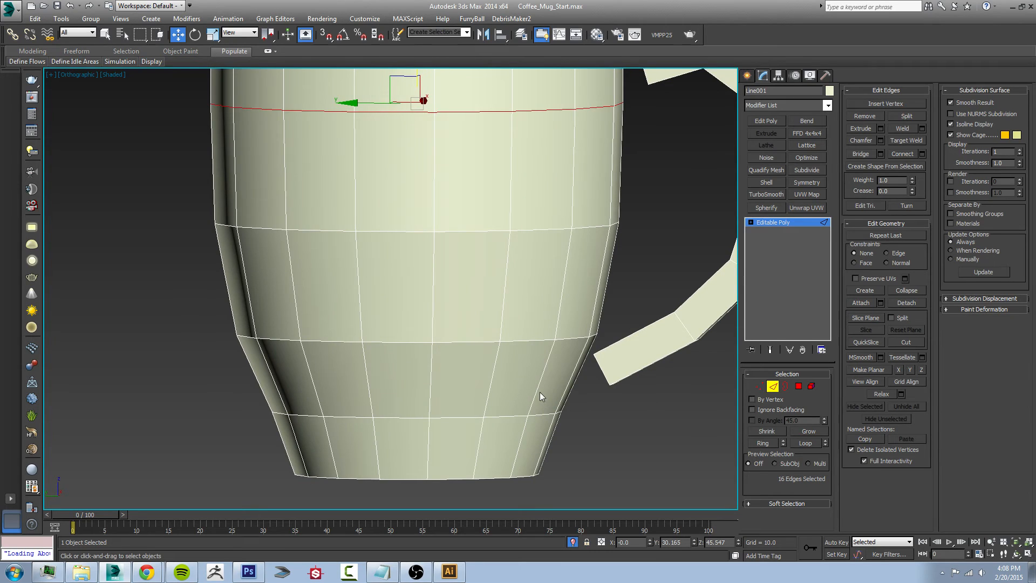
left_click(536, 389)
left_click(763, 445)
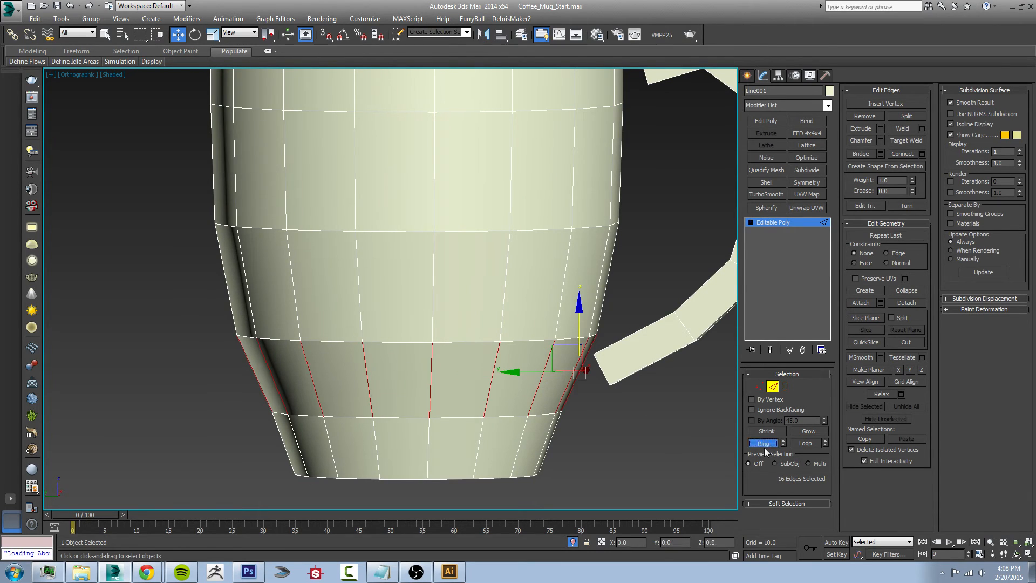
left_click(922, 155)
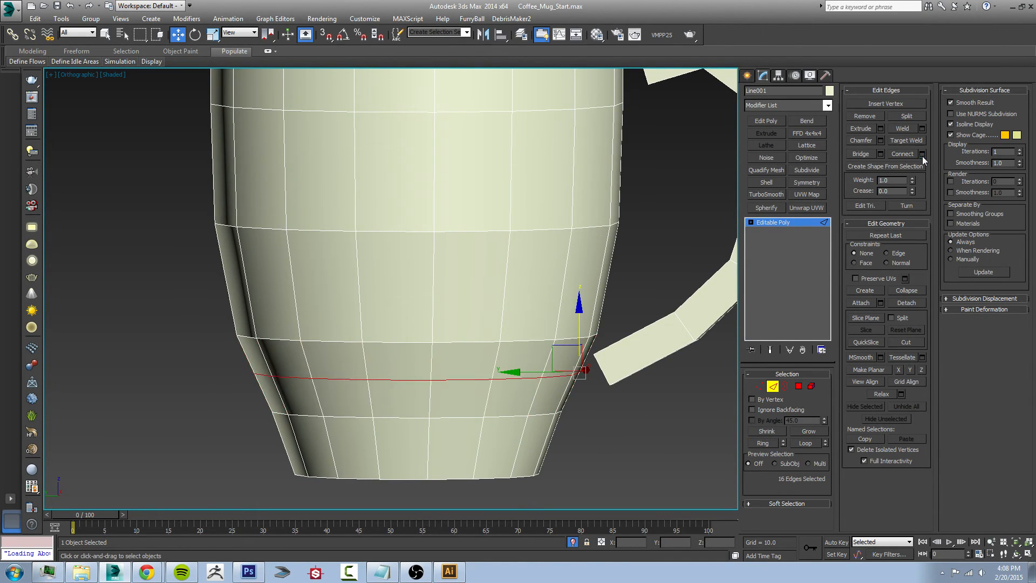
left_click_drag(400, 327, 433, 214)
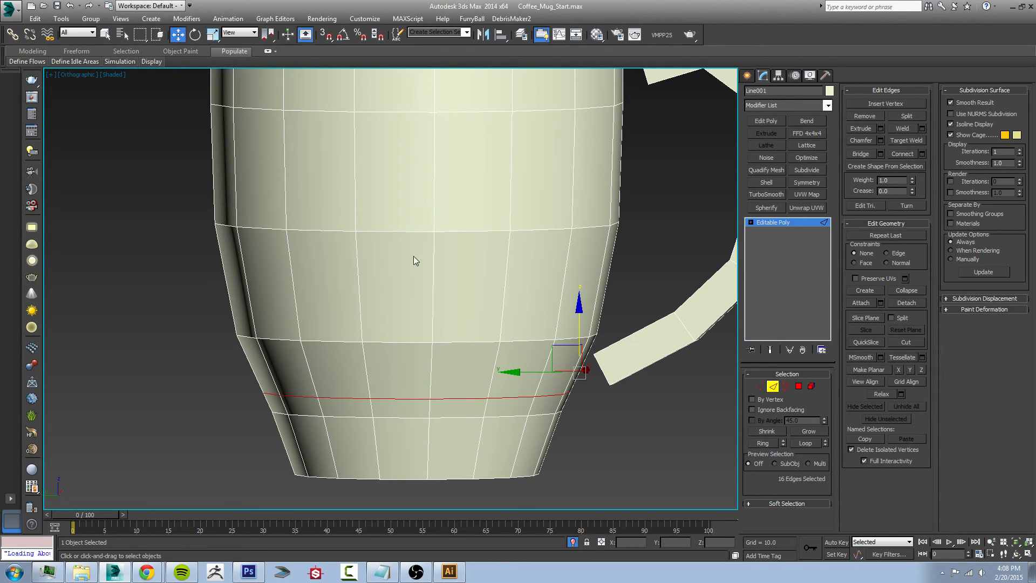
left_click_drag(399, 322, 420, 306)
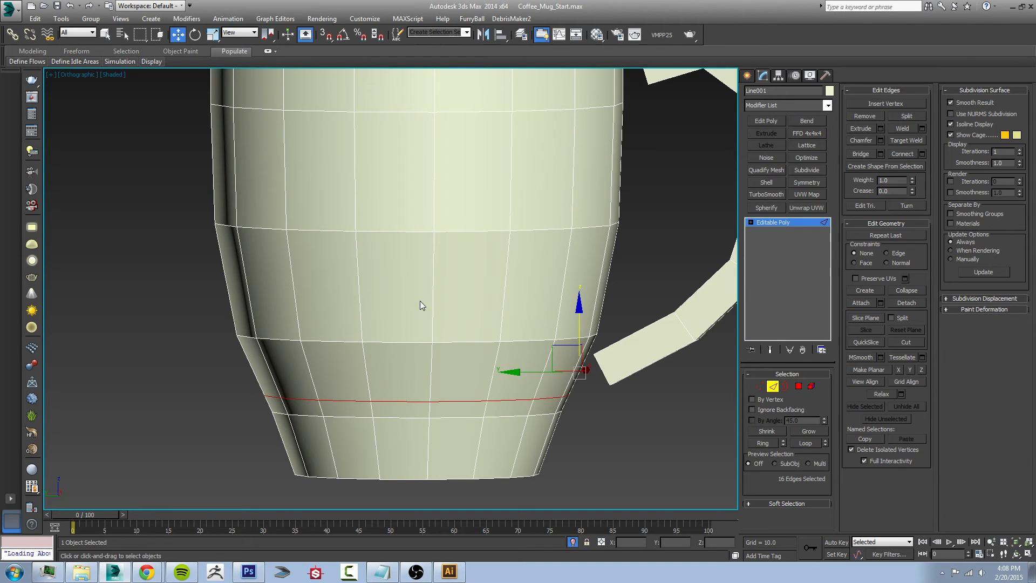
Step: Move the lowest edge loop above the mug's base downwards and scale it to 96 percent to follow the body's taper
middle_click_drag(448, 358, 450, 353, "alt")
left_click_drag(418, 356, 429, 441)
key("r")
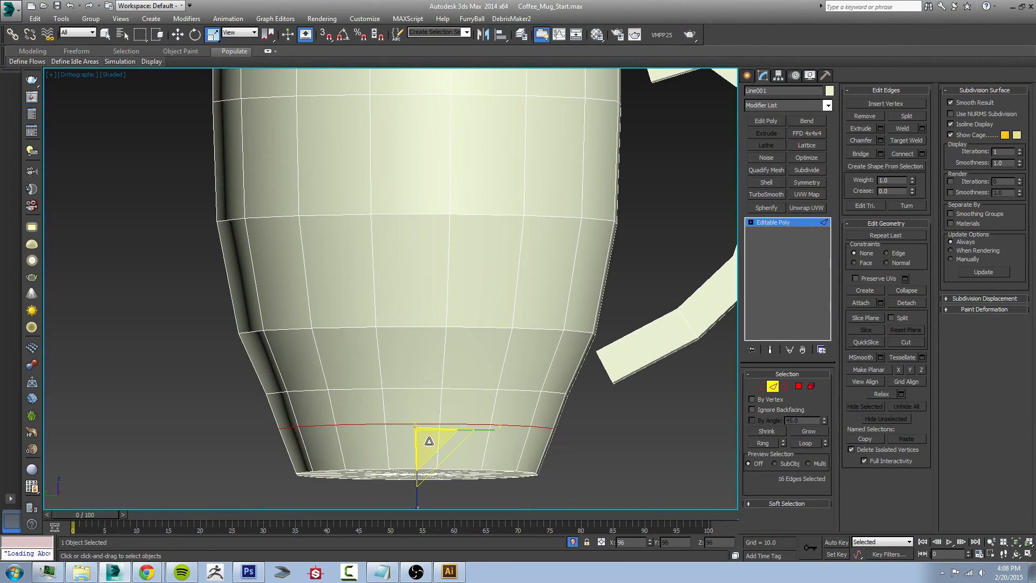
key("ctrl+z")
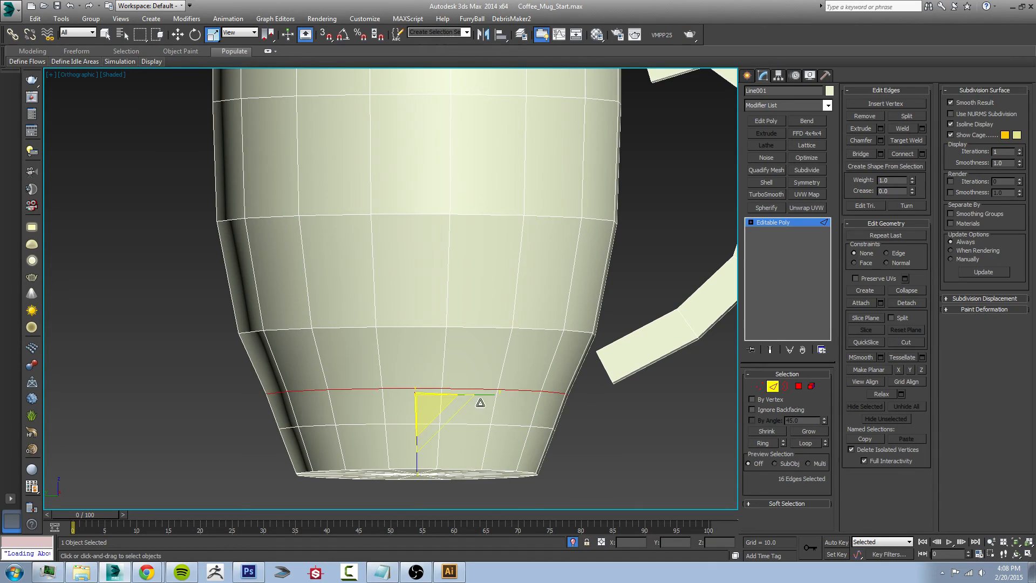
Step: Scale the selected edge loop near the handle's lower joint out to about 102 percent
left_click_drag(434, 404, 438, 404)
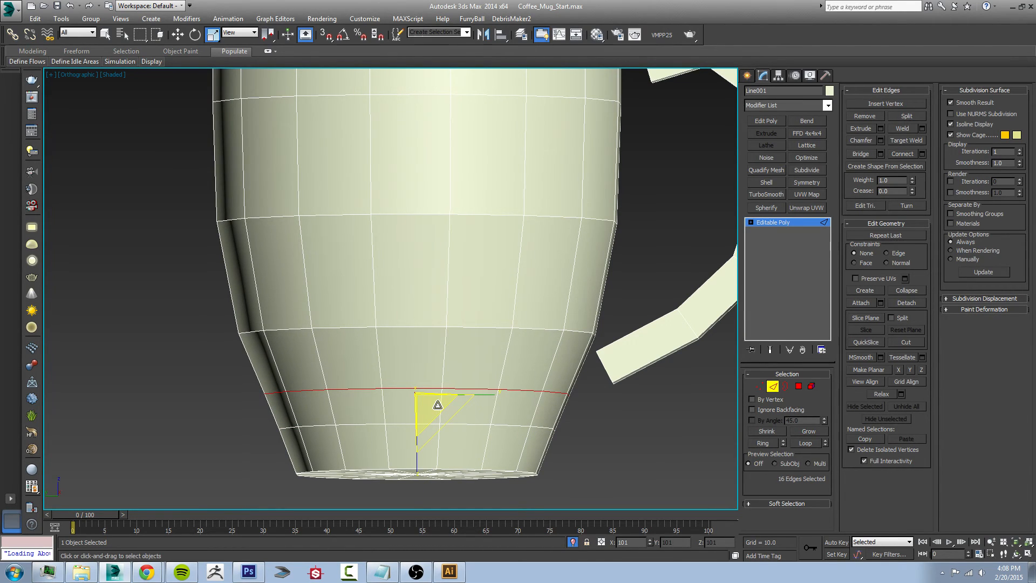
left_click_drag(438, 405, 438, 403)
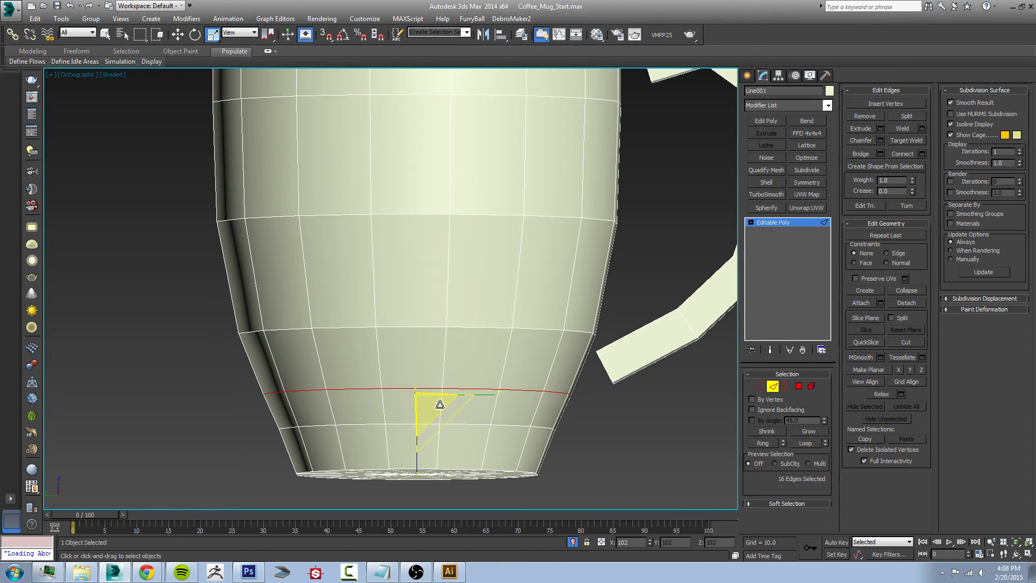
middle_click_drag(438, 403, 476, 309, "alt")
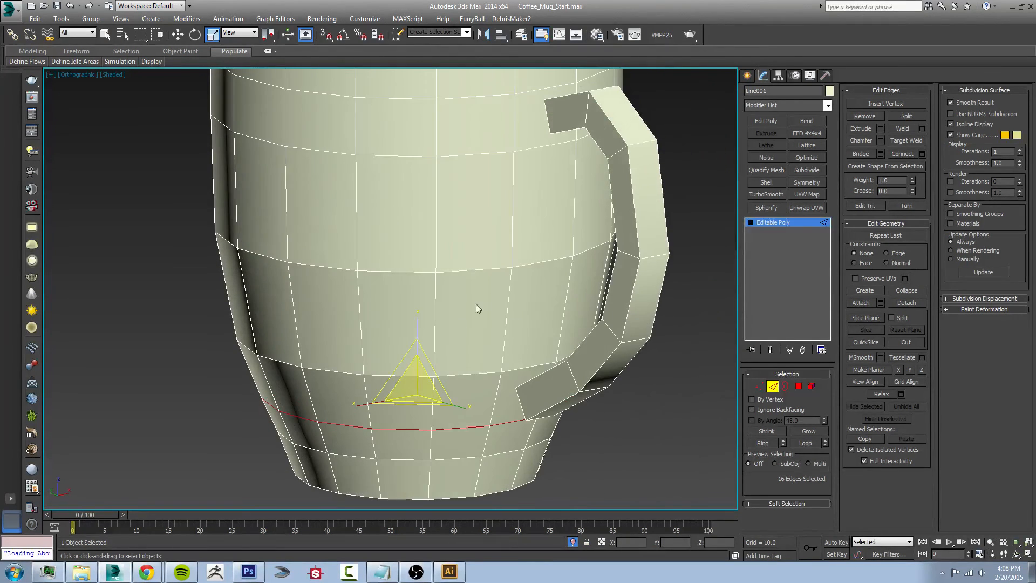
Step: Delete the two mug body polygons facing the handle's upper and lower ends to open holes for the joints
left_click(800, 388)
middle_click_drag(554, 283, 541, 308)
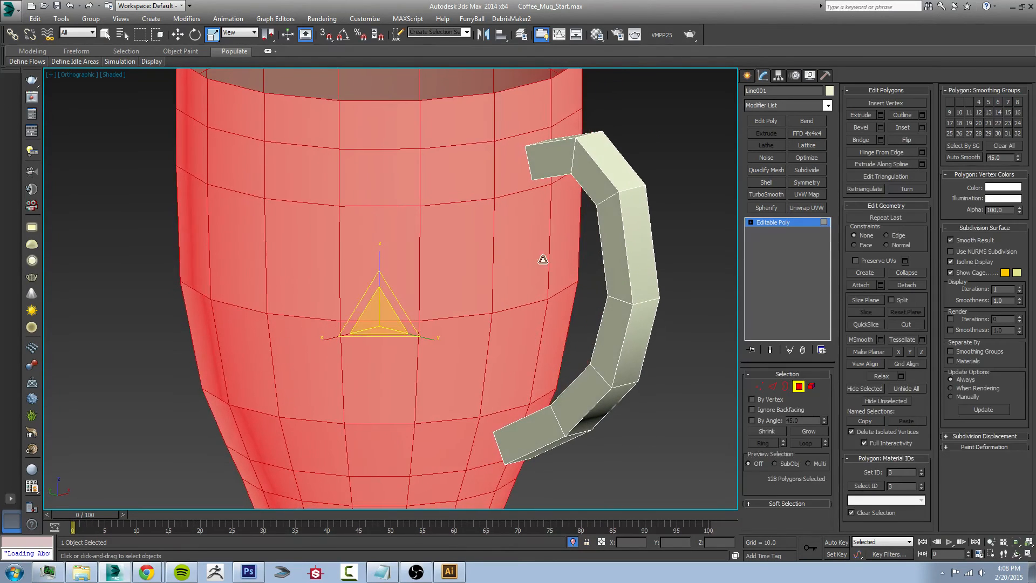
left_click(674, 254)
scroll(696, 232, "down", 5)
scroll(606, 234, "up", 6)
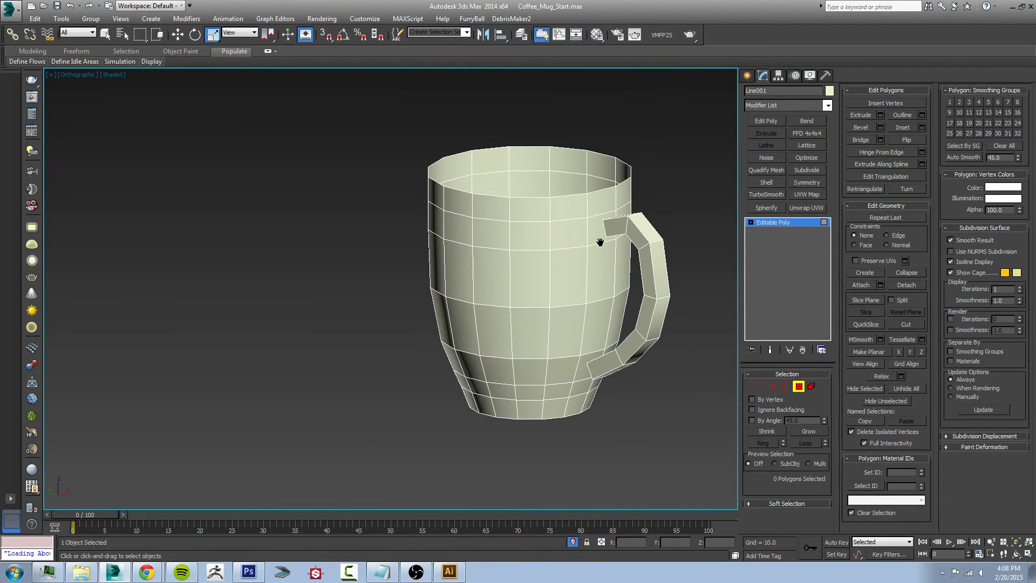
left_click(600, 222)
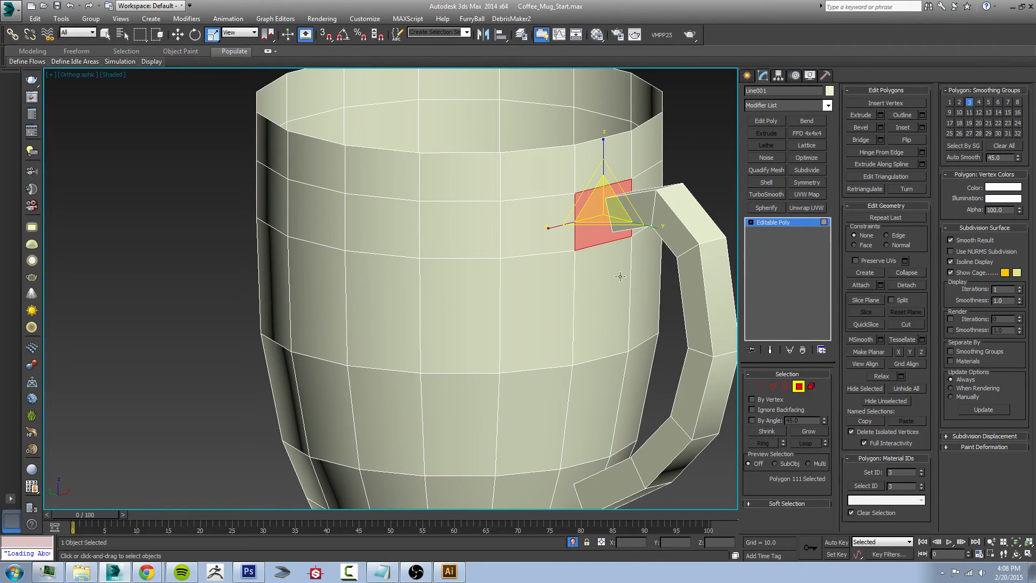
key("Delete")
middle_click_drag(584, 400, 597, 298)
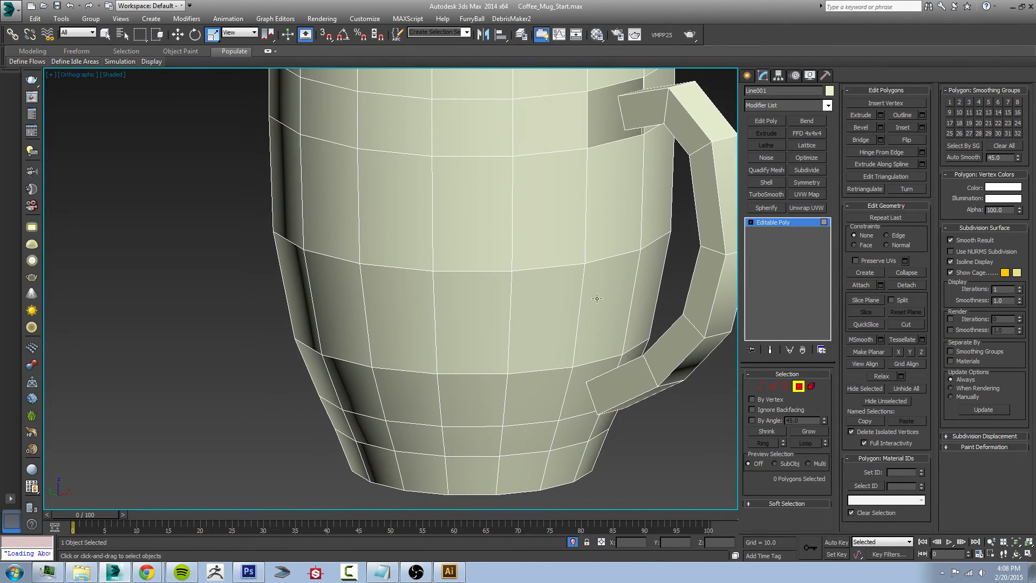
left_click(579, 379)
key("Delete")
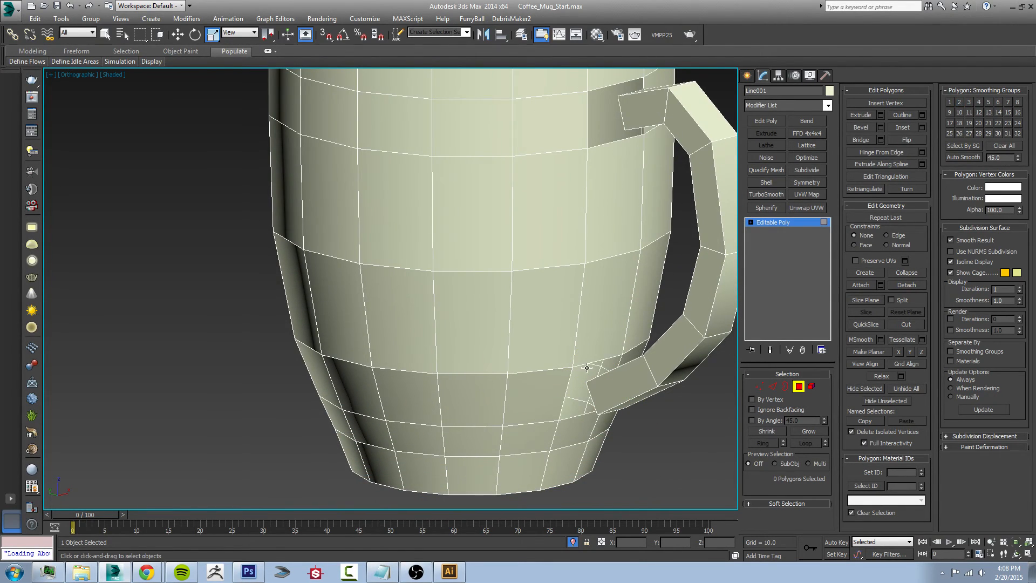
Step: Delete the end-cap polygons at the handle's lower and upper ends
middle_click_drag(587, 367, 559, 378, "alt")
scroll(556, 379, "up", 5)
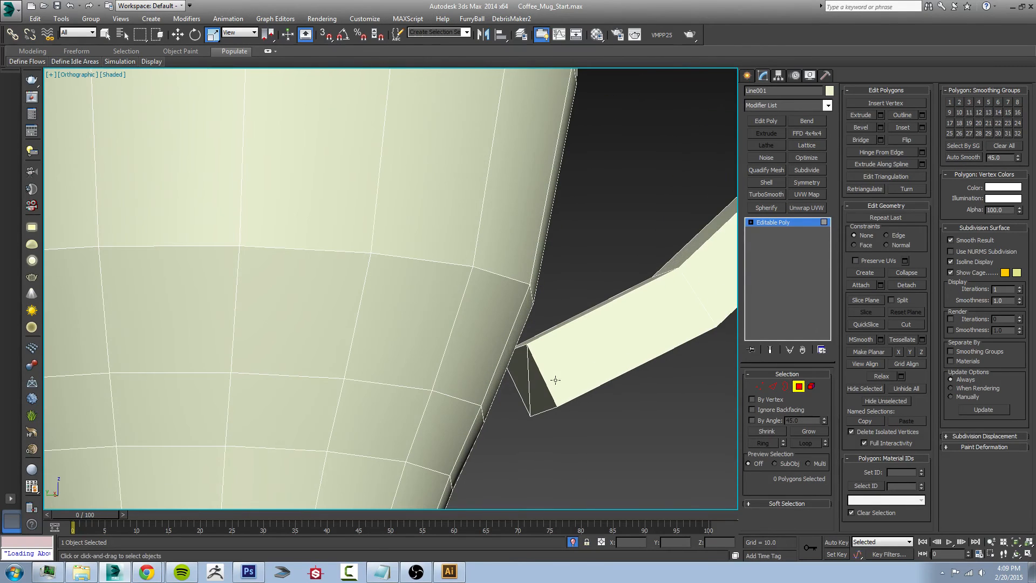
left_click(524, 372)
left_click(542, 384, "ctrl")
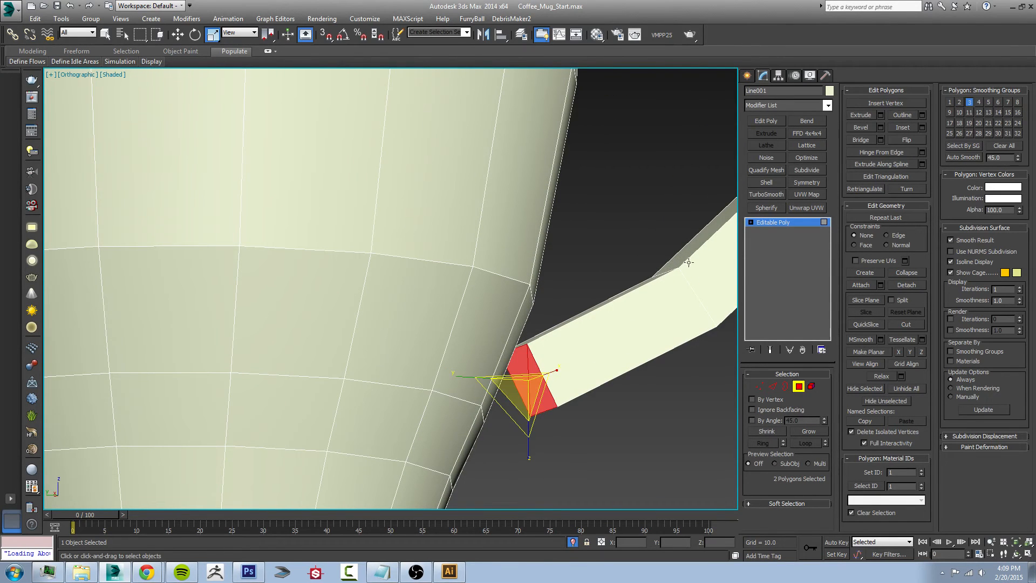
key("Delete")
scroll(661, 262, "down", 6)
middle_click_drag(642, 192, 588, 294)
scroll(567, 215, "up", 5)
left_click(566, 214)
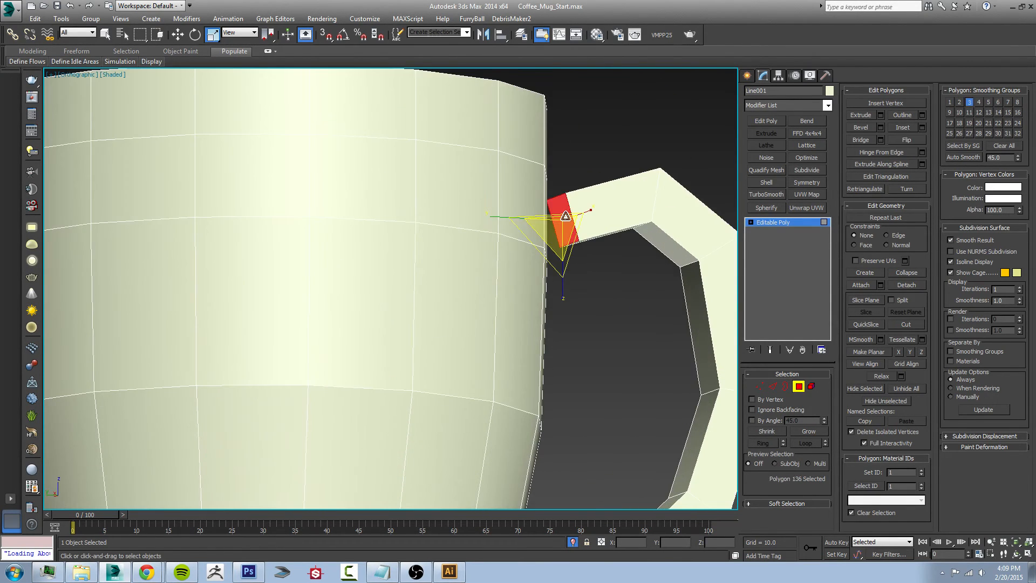
key("Delete")
Step: Try to bridge the side and top edges of the body's upper opening to the matching edges of the handle's end
left_click(772, 386)
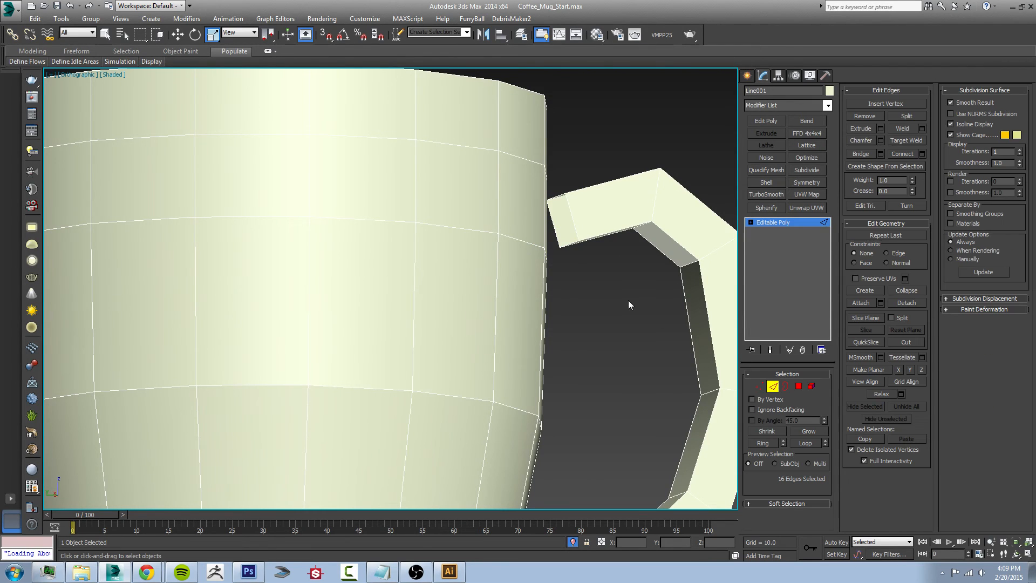
middle_click_drag(630, 297, 577, 316, "alt")
left_click(483, 241)
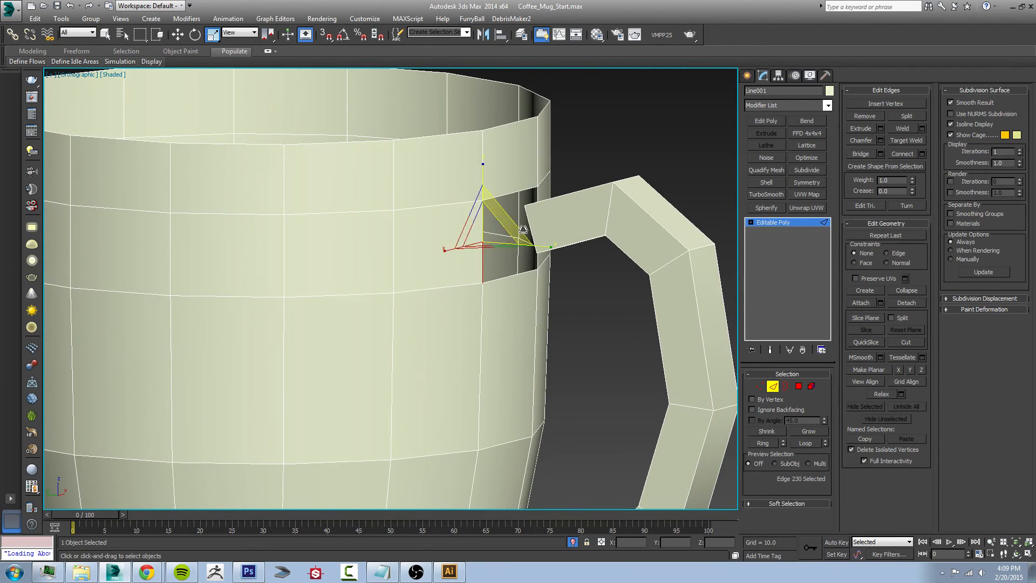
left_click(530, 228, "ctrl")
left_click(858, 155)
middle_click_drag(620, 208, 549, 222, "alt")
left_click(549, 221)
left_click(549, 193, "ctrl")
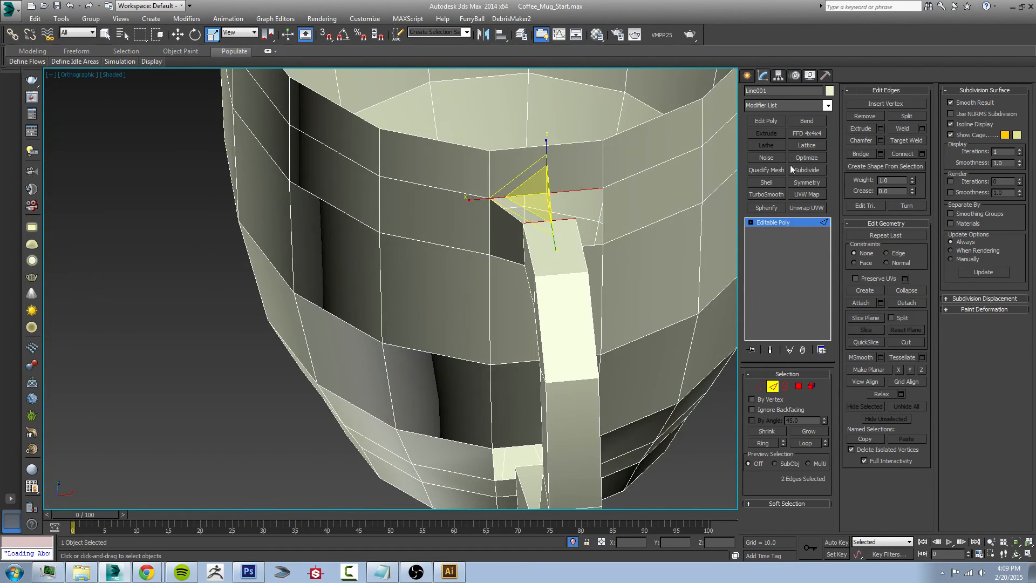
left_click(860, 156)
middle_click_drag(593, 243, 668, 245, "alt")
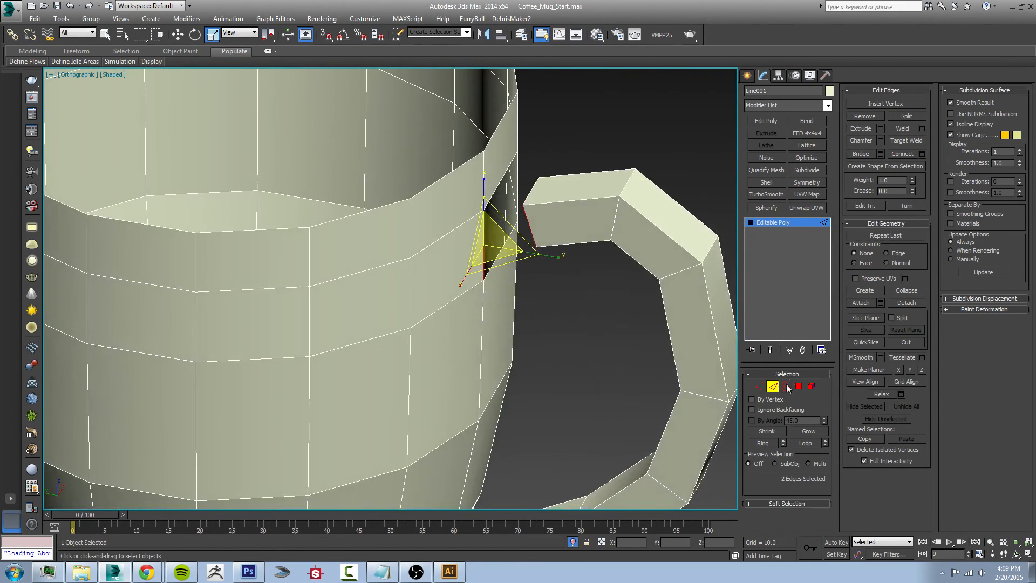
Step: Flip the normals of the whole mug body element
left_click(773, 385)
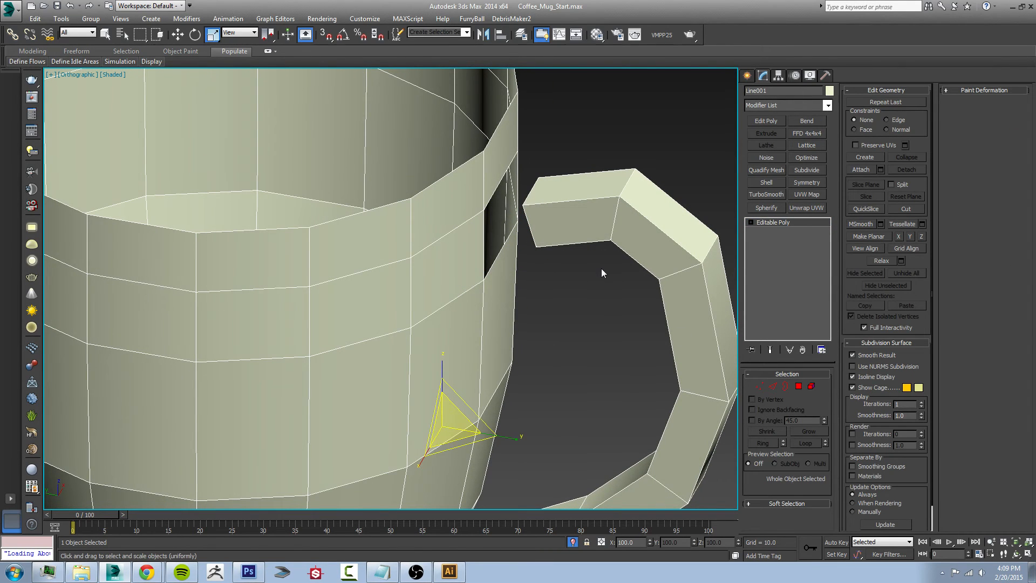
key("2")
left_click(532, 236)
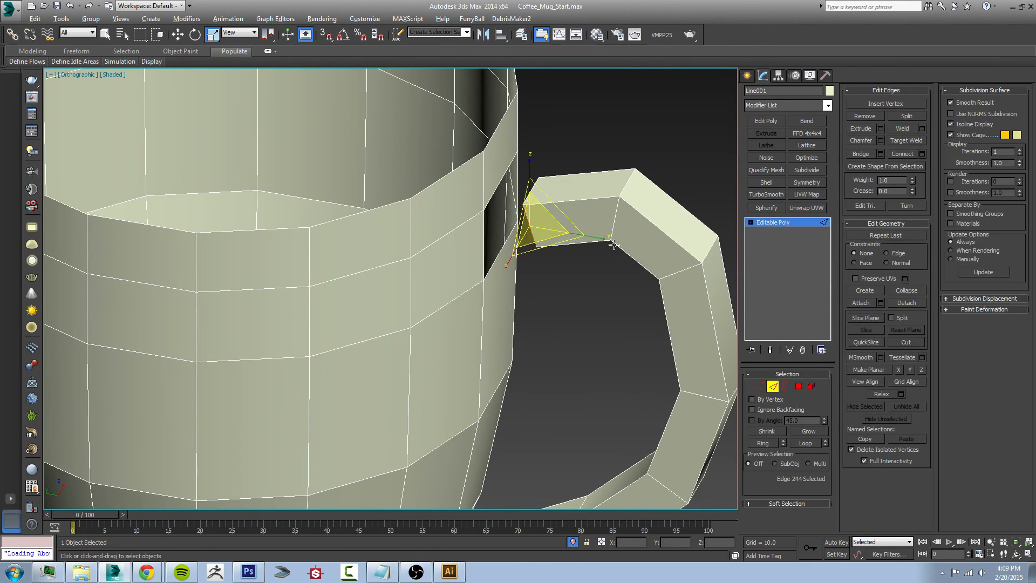
middle_click_drag(614, 245, 591, 244, "alt")
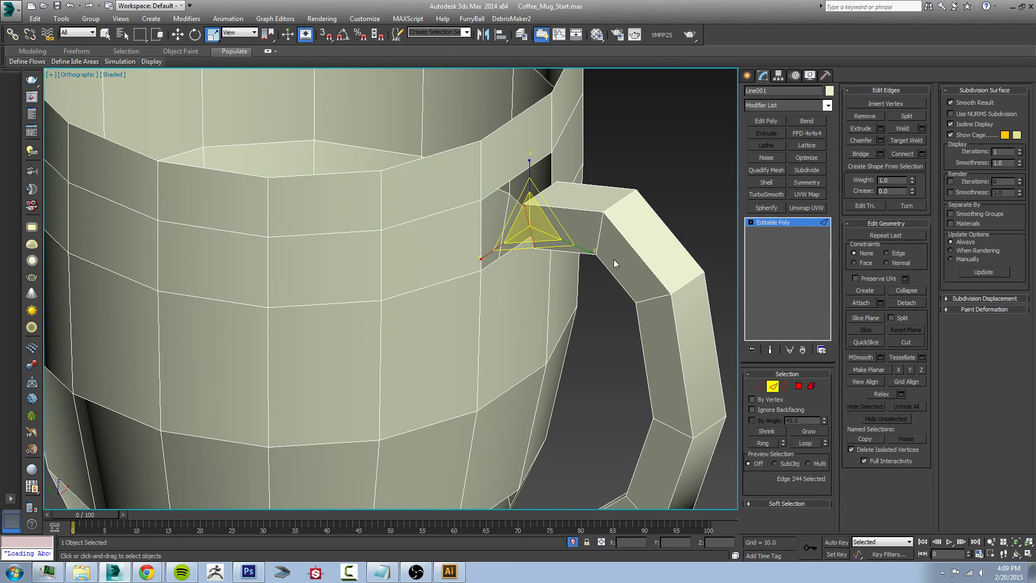
left_click(813, 388)
left_click(445, 231)
scroll(425, 326, "down", 2)
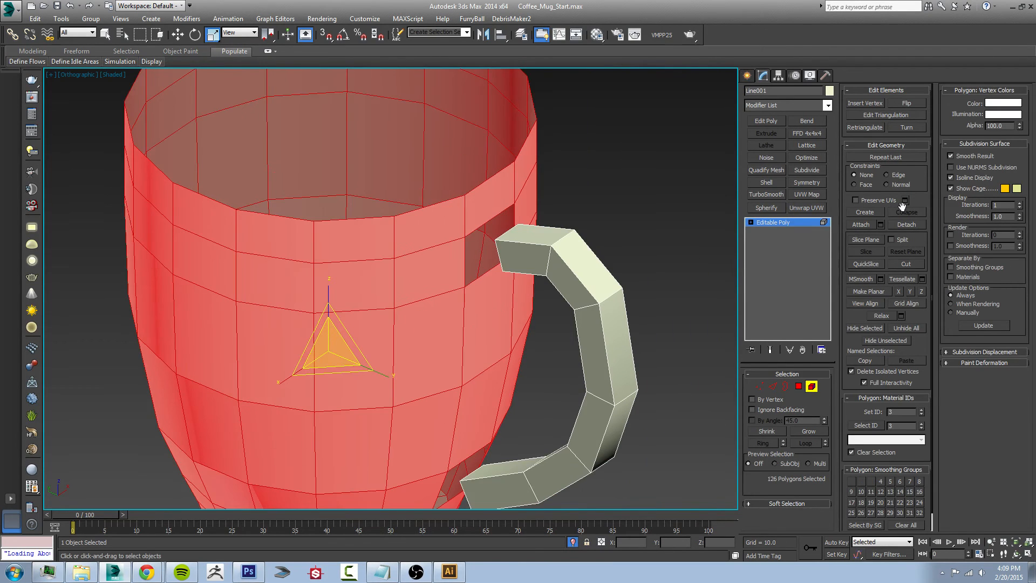
left_click(760, 386)
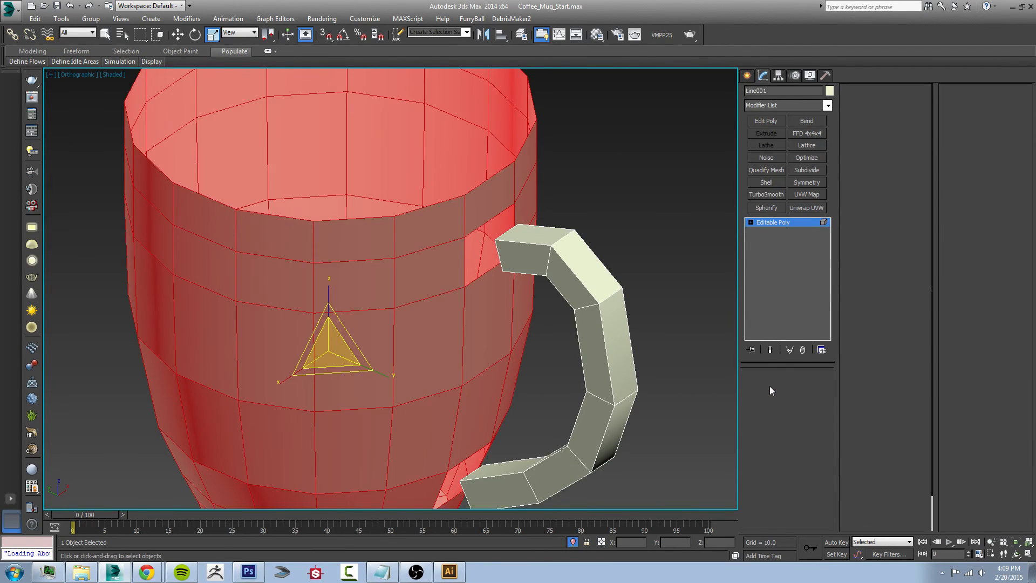
Step: Bridge the vertical side edge of the body's upper opening to the matching side edge of the handle and inspect the new polygon
left_click(773, 386)
scroll(512, 269, "up", 3)
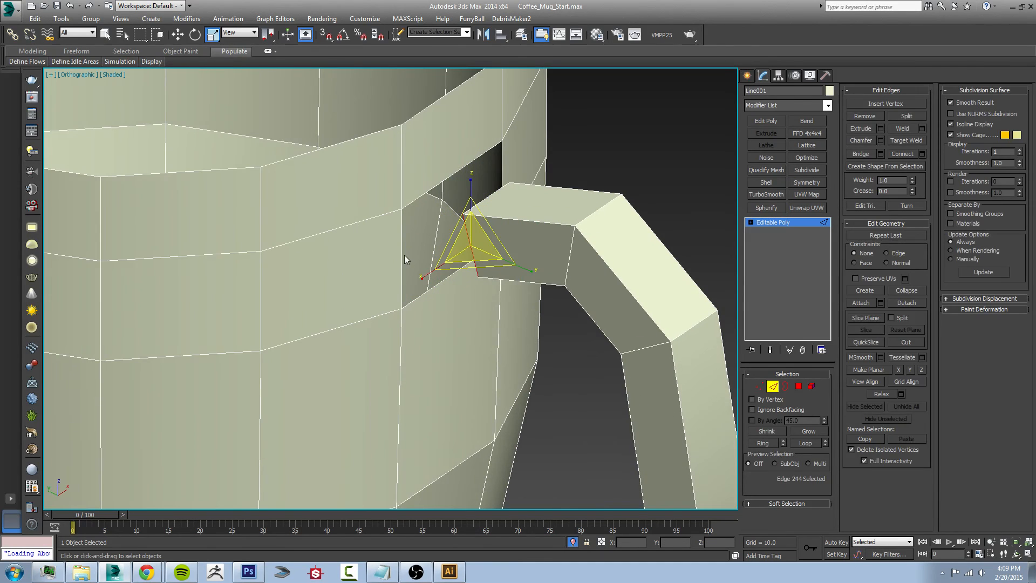
left_click(403, 258)
left_click(468, 246, "ctrl")
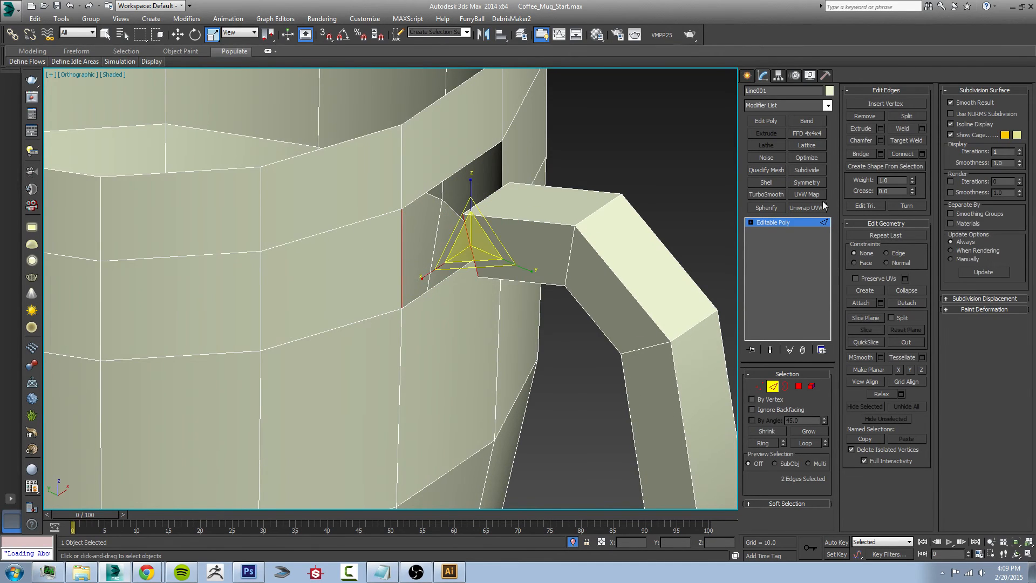
left_click(867, 156)
middle_click_drag(474, 238, 363, 279, "alt")
scroll(445, 249, "up", 3)
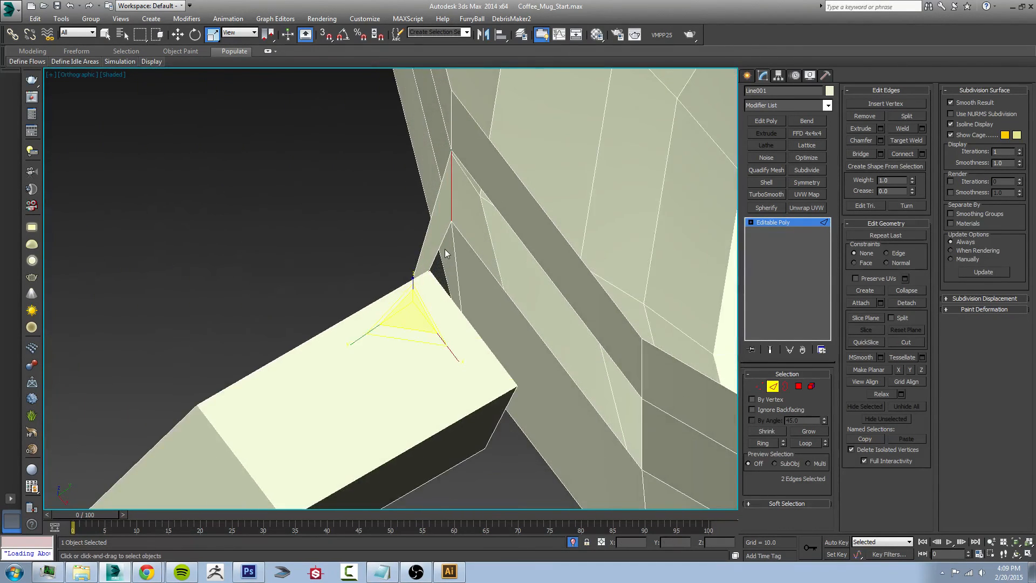
scroll(445, 248, "up", 2)
scroll(445, 249, "down", 5)
middle_click_drag(445, 248, 566, 202, "alt")
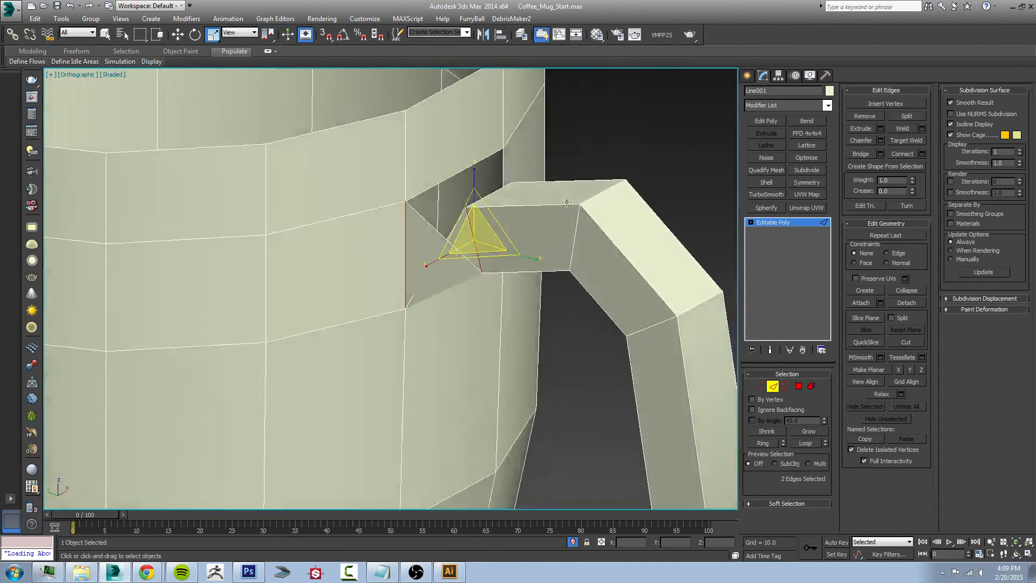
scroll(566, 202, "down", 5)
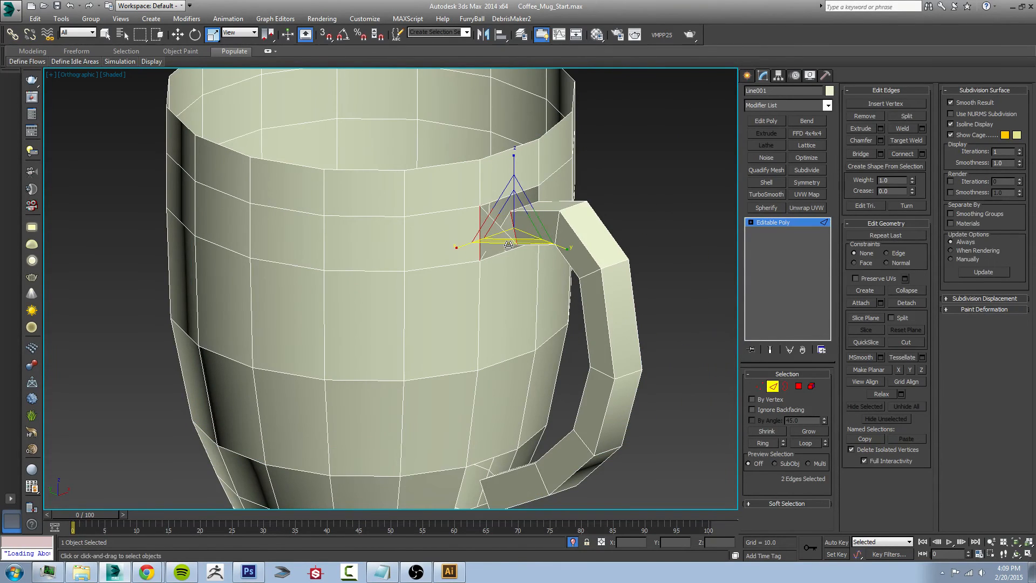
scroll(508, 244, "up", 4)
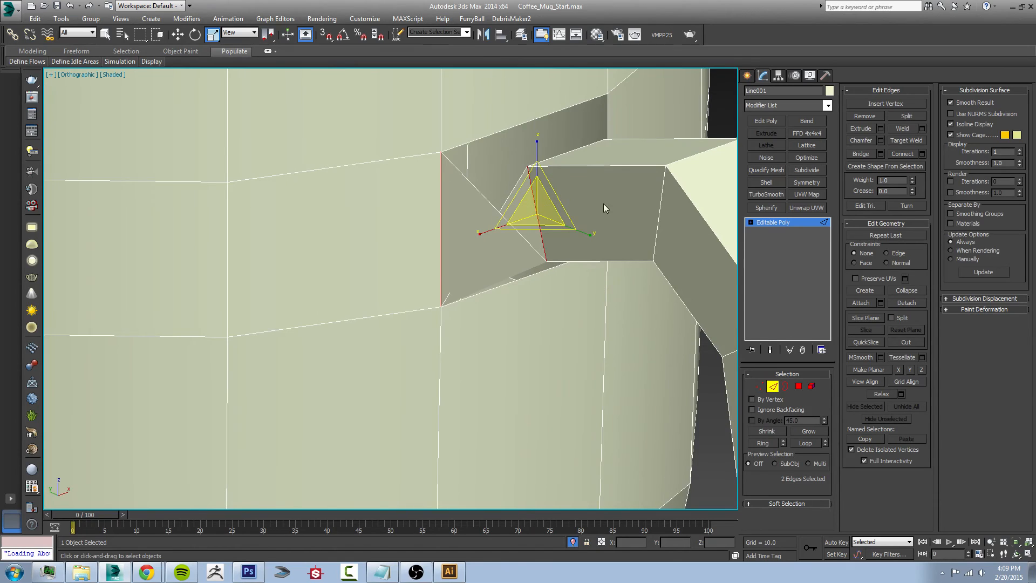
Step: Compare which way the body and handle polygons around the upper joint face, selecting individual polygons on the wall's inside and outside
left_click(799, 387)
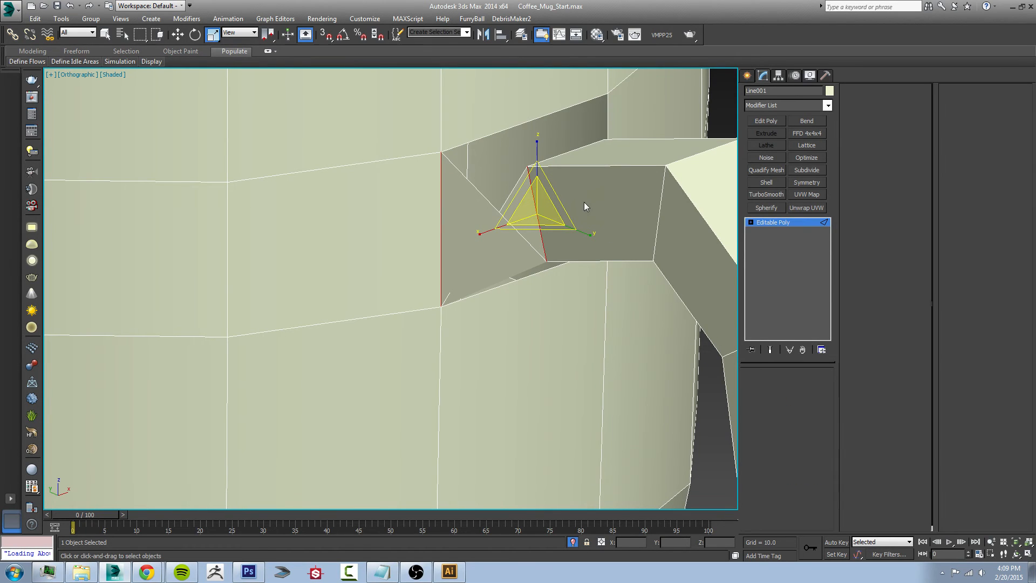
left_click(584, 202)
middle_click_drag(597, 224, 536, 254, "alt")
left_click(594, 274)
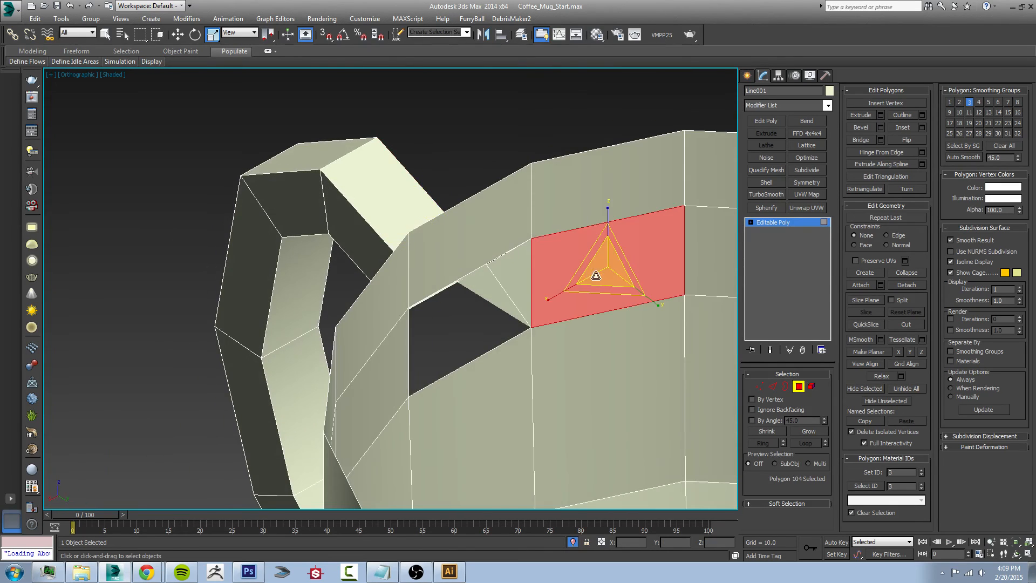
middle_click_drag(630, 203, 491, 232)
left_click(491, 230)
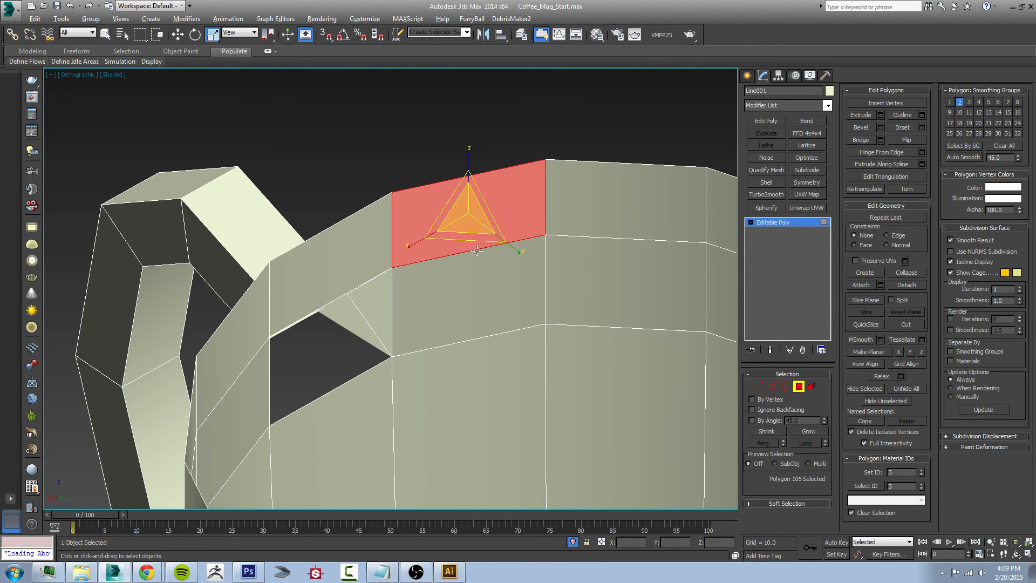
middle_click_drag(467, 227, 513, 238, "alt")
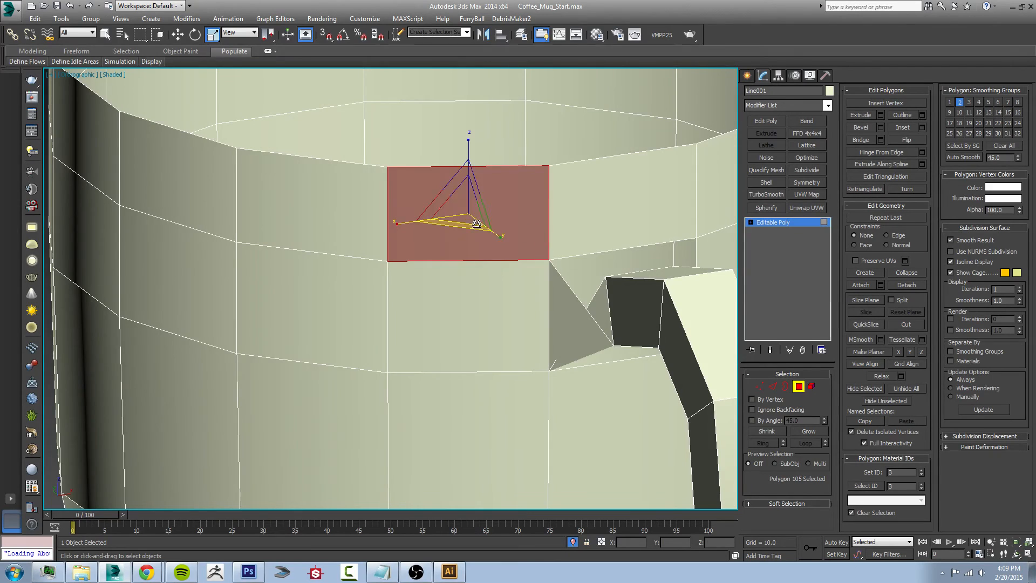
middle_click_drag(575, 272, 472, 230)
left_click(535, 254)
middle_click_drag(514, 256, 561, 277, "alt")
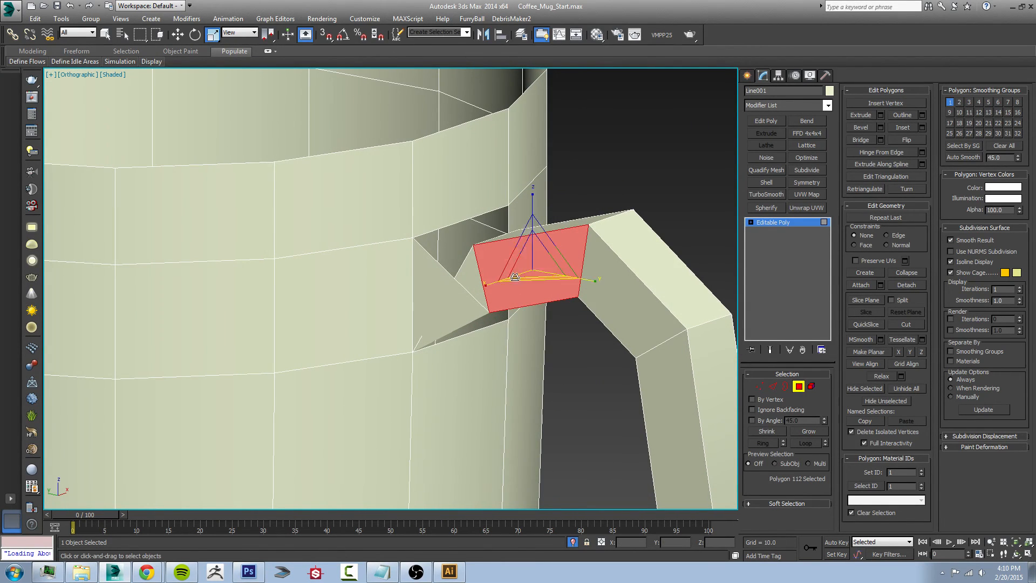
left_click(369, 211)
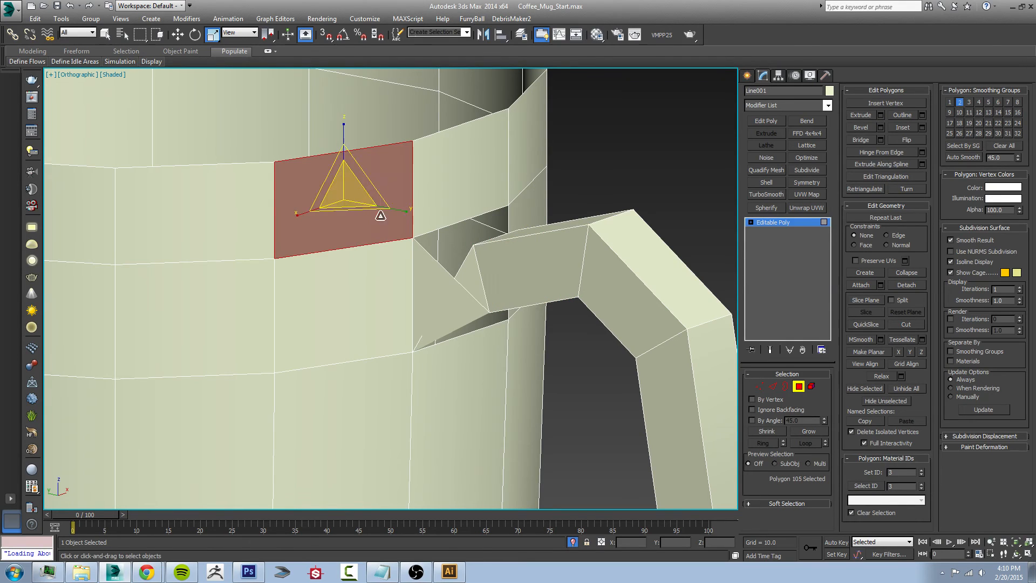
Step: Delete the bridge polygon at the upper handle joint and flip the normals of the whole mug body element
left_click(439, 287)
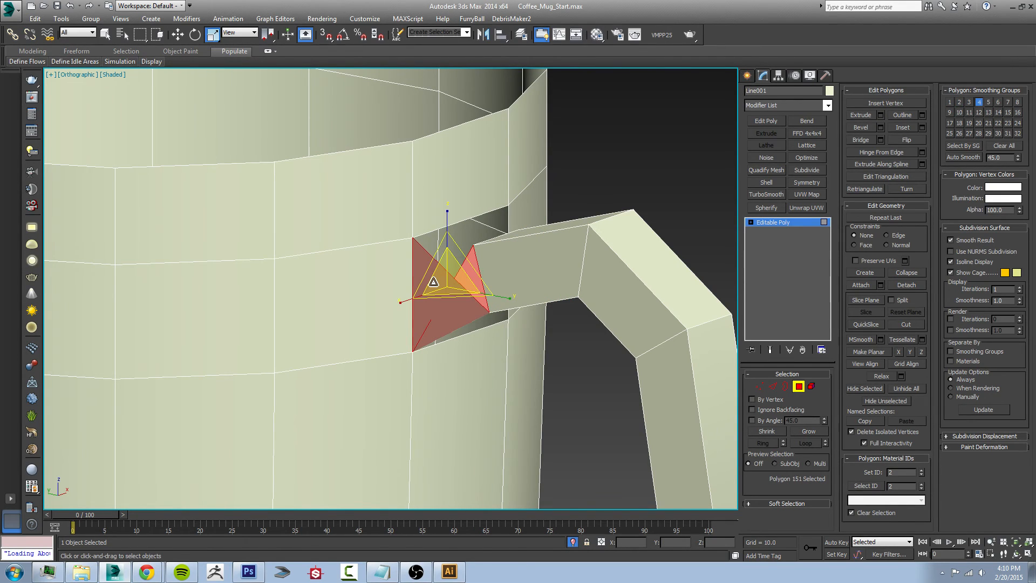
key("Delete")
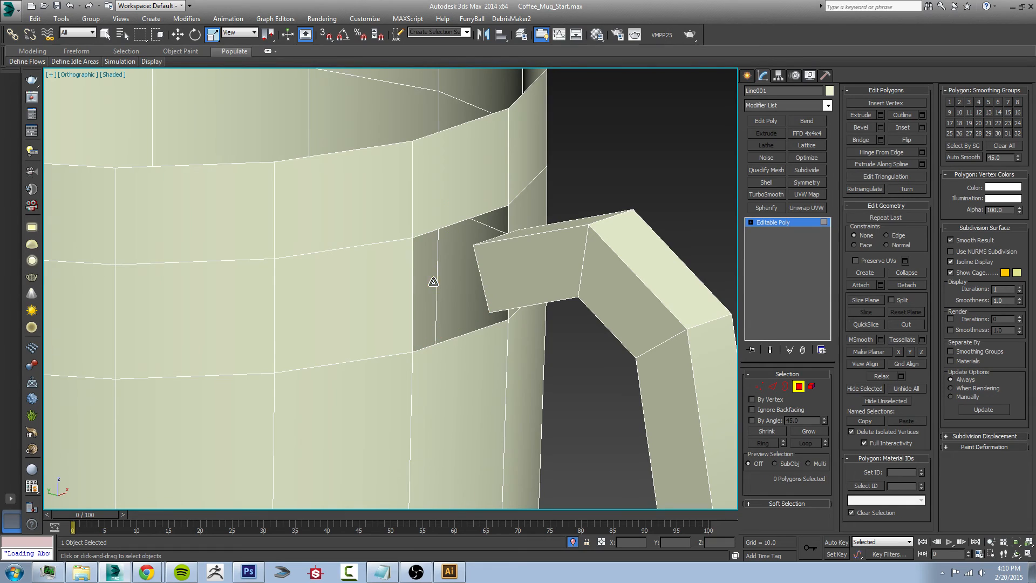
left_click(811, 387)
left_click(350, 261)
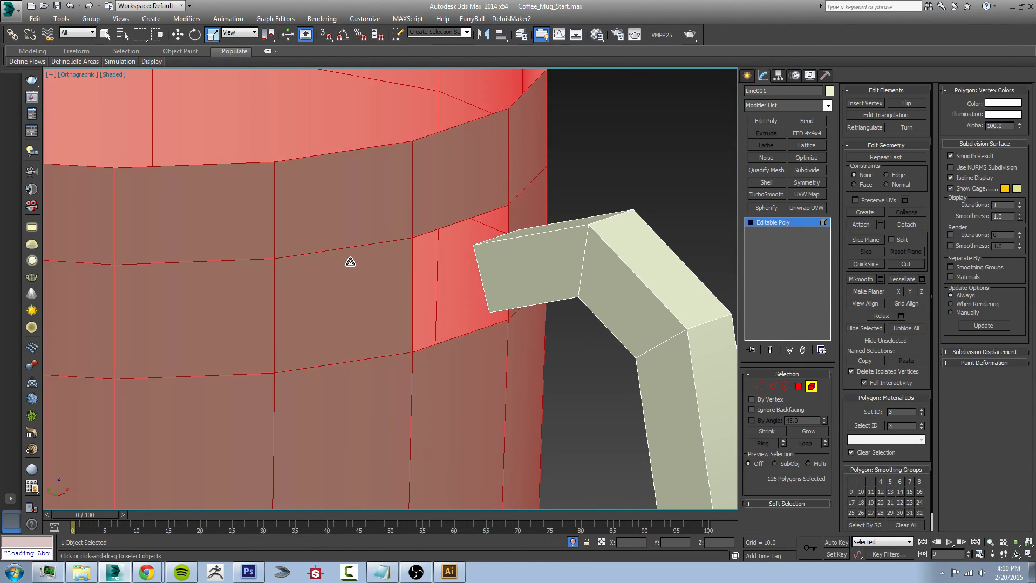
left_click(911, 103)
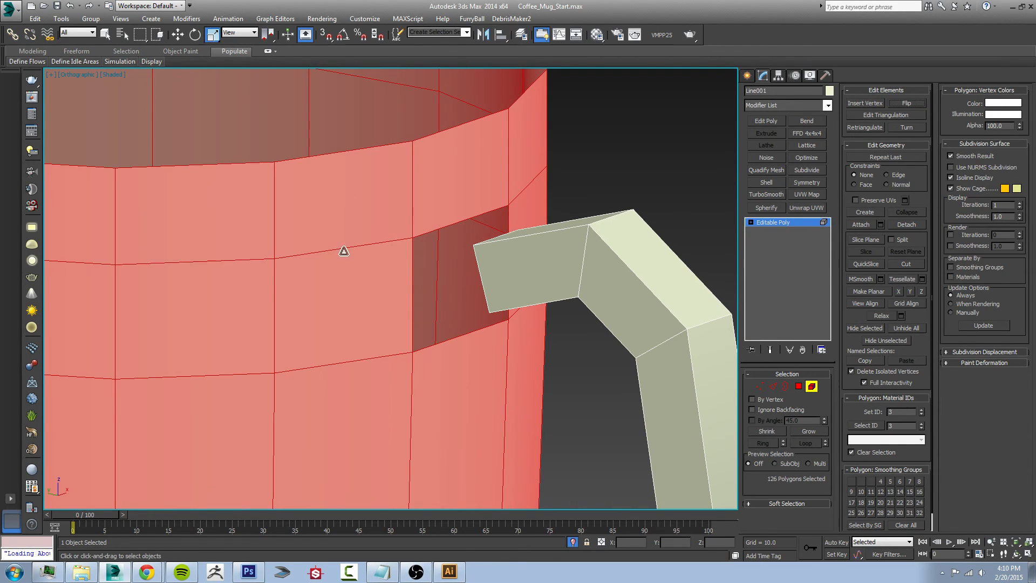
Step: Bridge one vertical side edge and the top edge of the body's upper opening to the matching edges of the handle's end
left_click(775, 387)
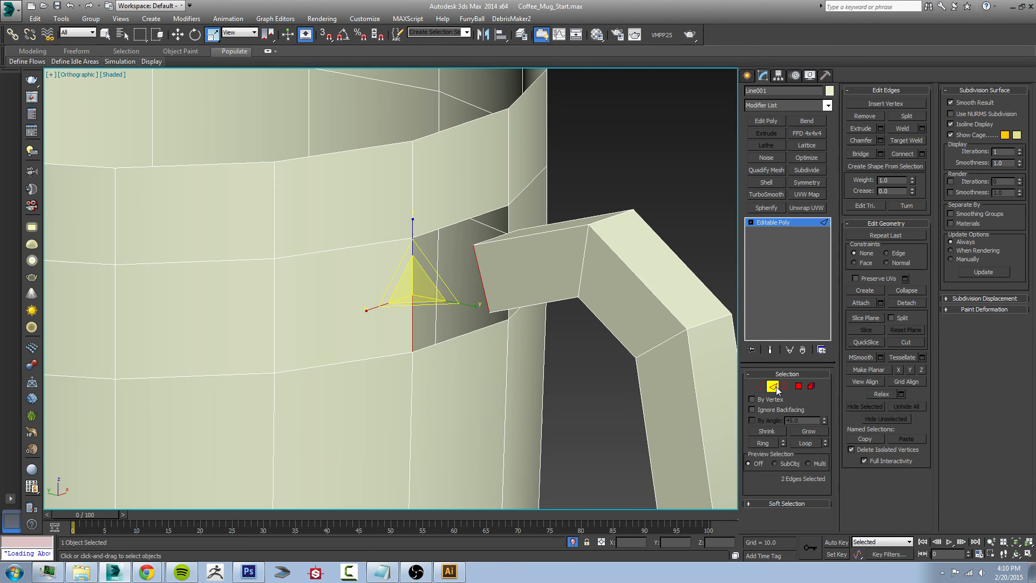
left_click(411, 308)
left_click(481, 278, "ctrl")
left_click(858, 154)
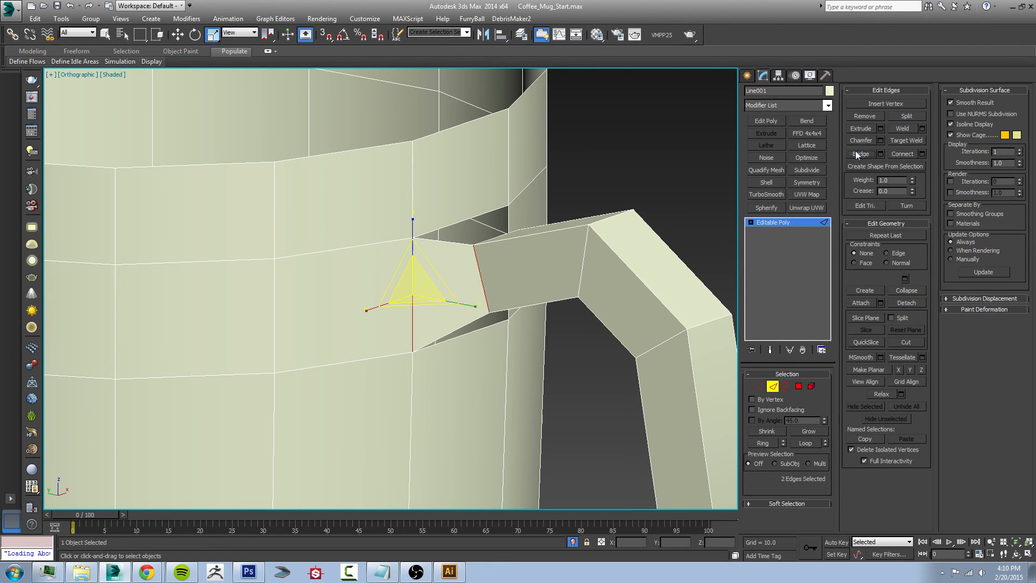
middle_click_drag(526, 286, 432, 318, "alt")
left_click(491, 270)
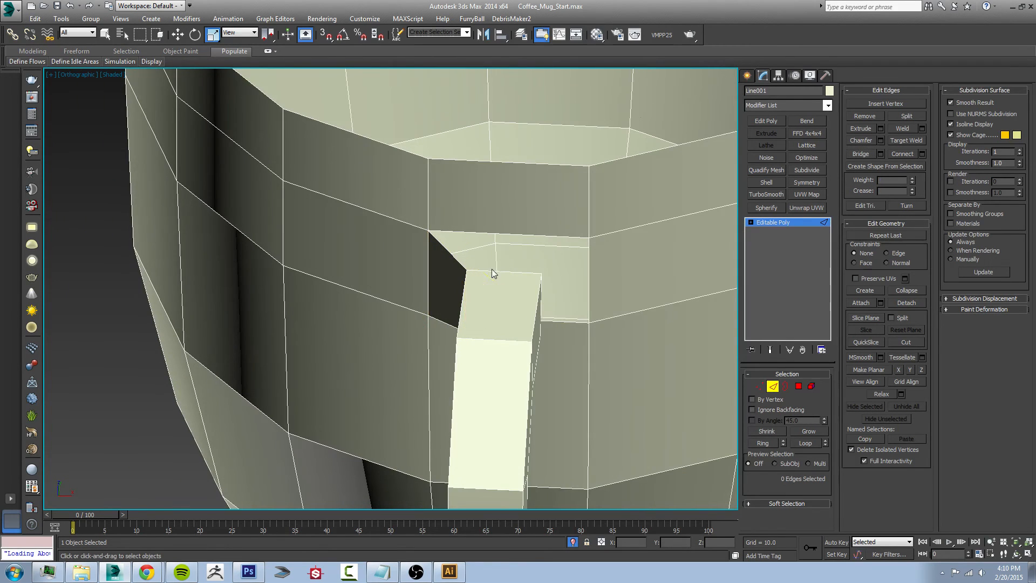
left_click(496, 234, "ctrl")
left_click(870, 152)
Step: Bridge the other vertical side edge and the bottom edge of the body's upper opening to the handle, closing the upper joint
middle_click_drag(637, 269, 523, 275, "alt")
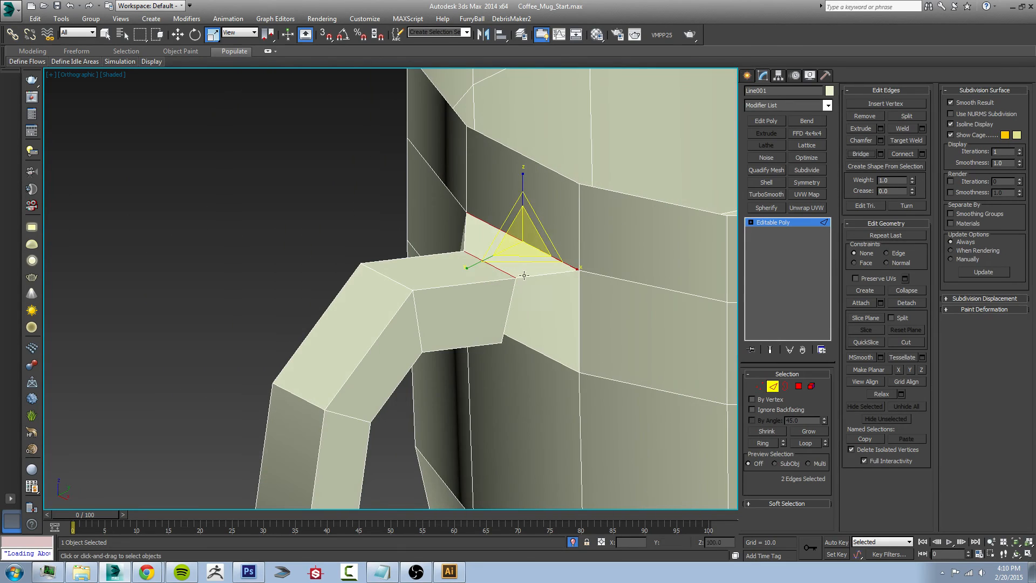
left_click(510, 299)
left_click(580, 306, "ctrl")
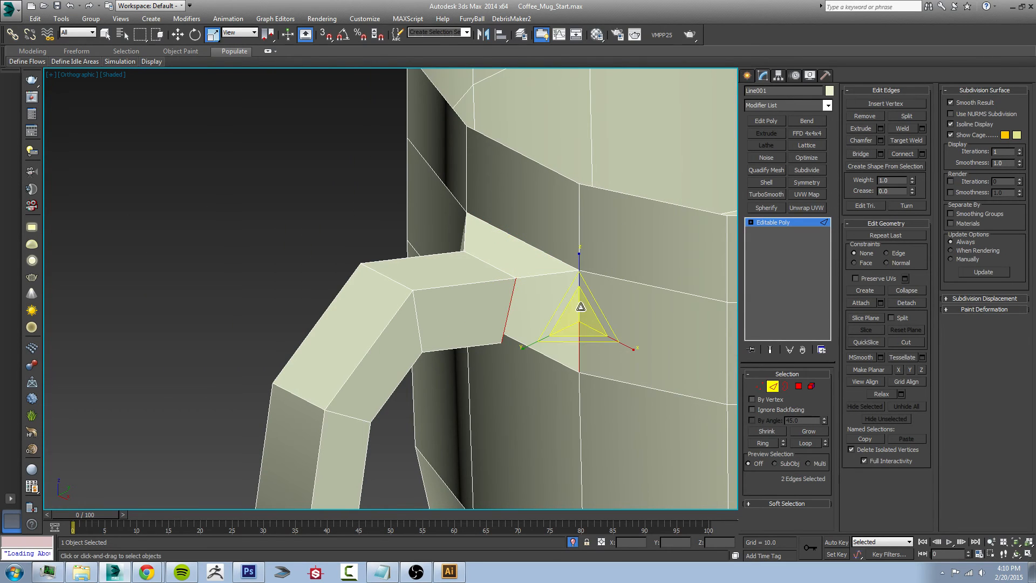
left_click(860, 154)
middle_click_drag(518, 324, 475, 348, "alt")
left_click(475, 341)
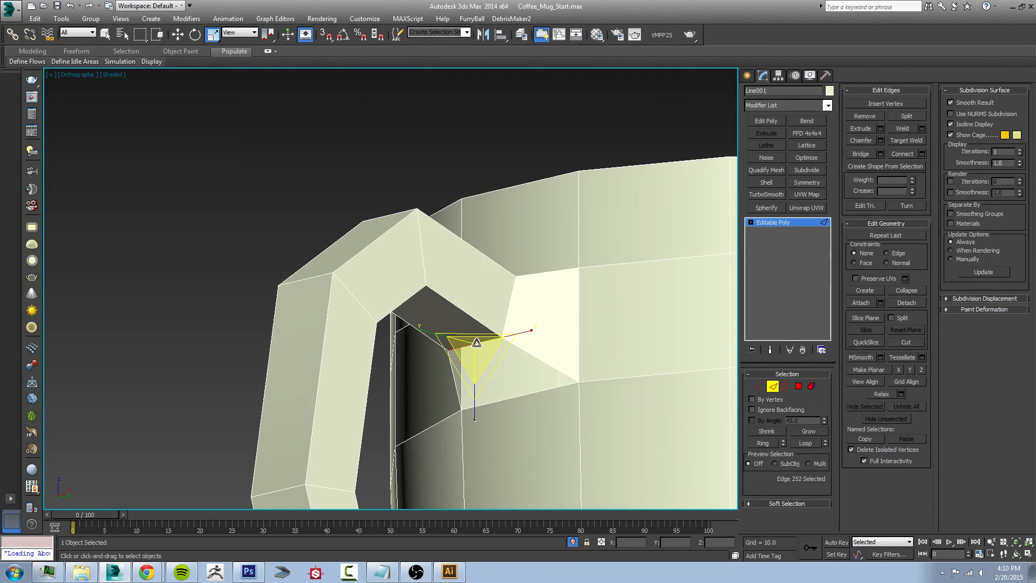
left_click(523, 395, "ctrl")
left_click(860, 155)
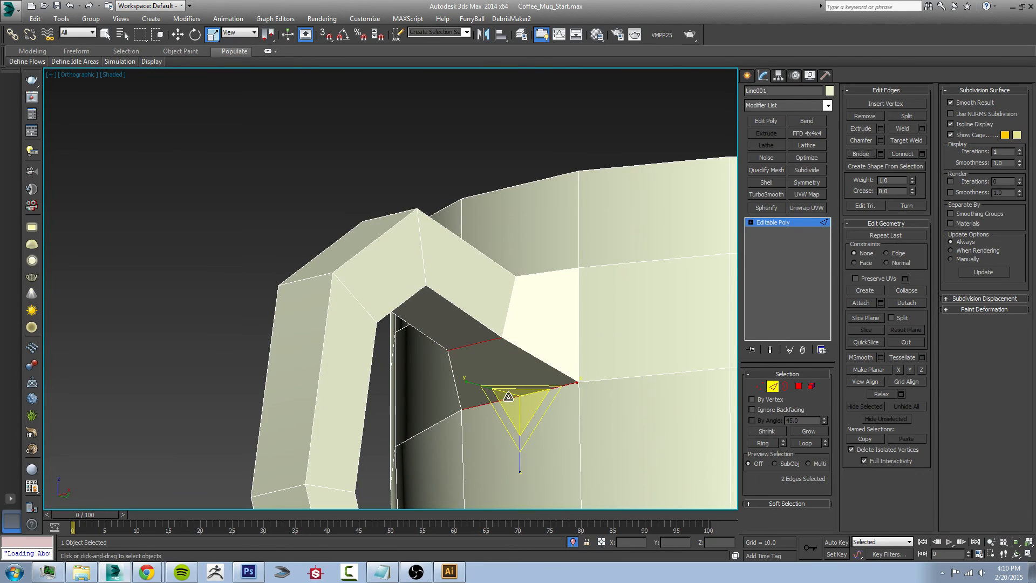
Step: Bridge one side edge and the bottom edge of the body's lower opening to the matching edges of the handle's lower end
middle_click_drag(507, 389, 430, 260, "alt")
left_click(425, 257)
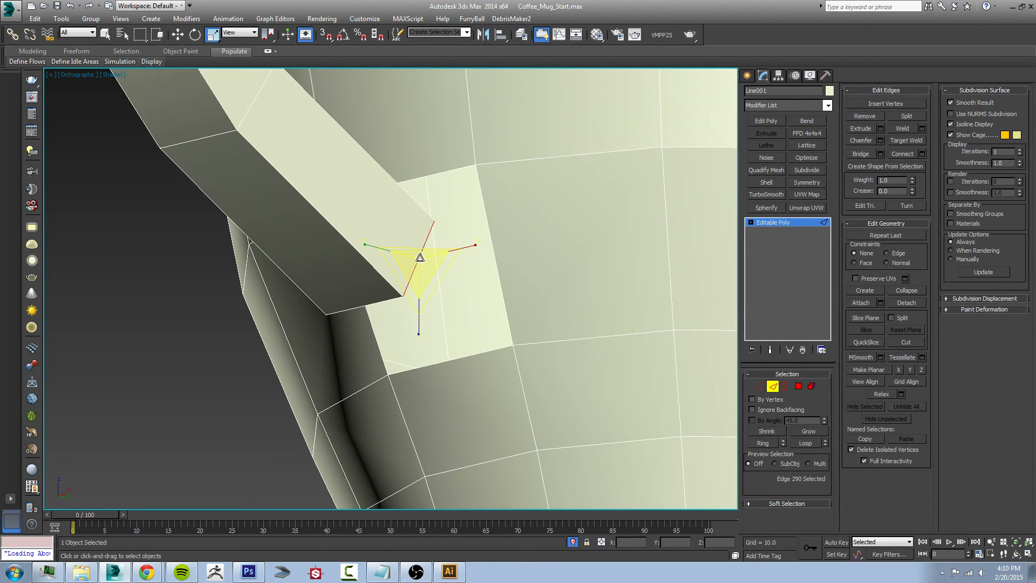
left_click(493, 260, "ctrl")
left_click(856, 154)
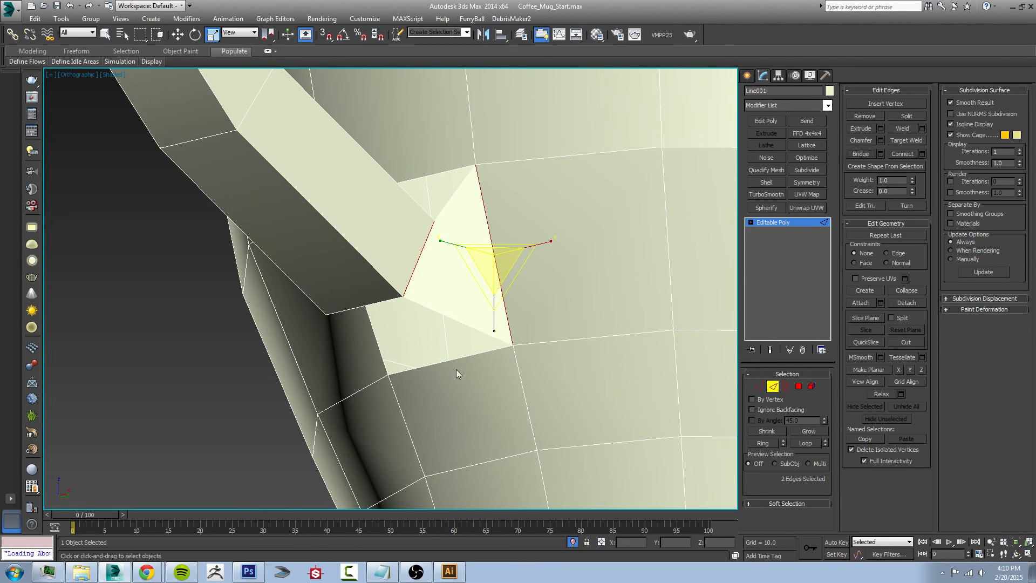
left_click(454, 360)
left_click(393, 301, "ctrl")
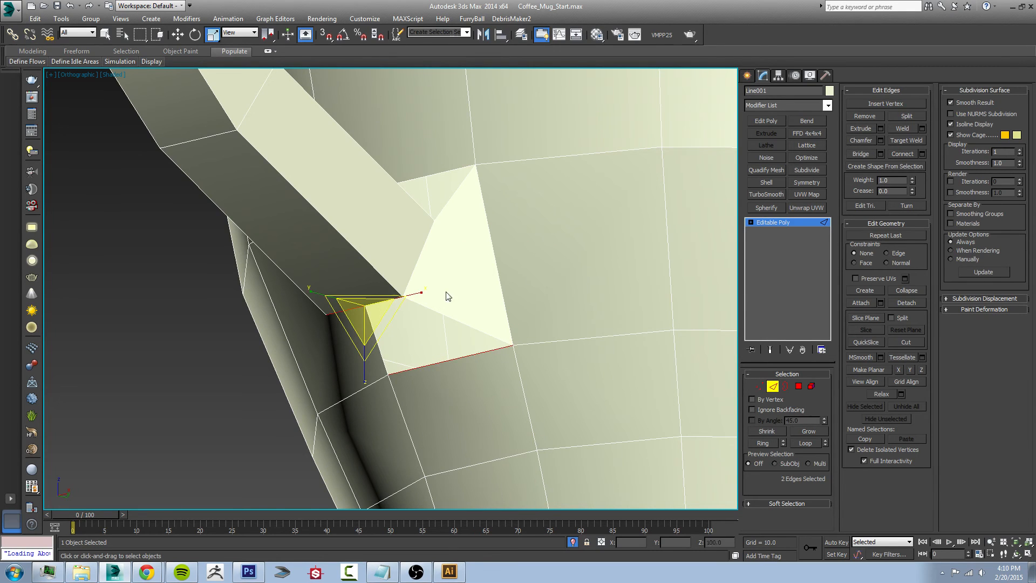
middle_click_drag(724, 196, 611, 278, "alt")
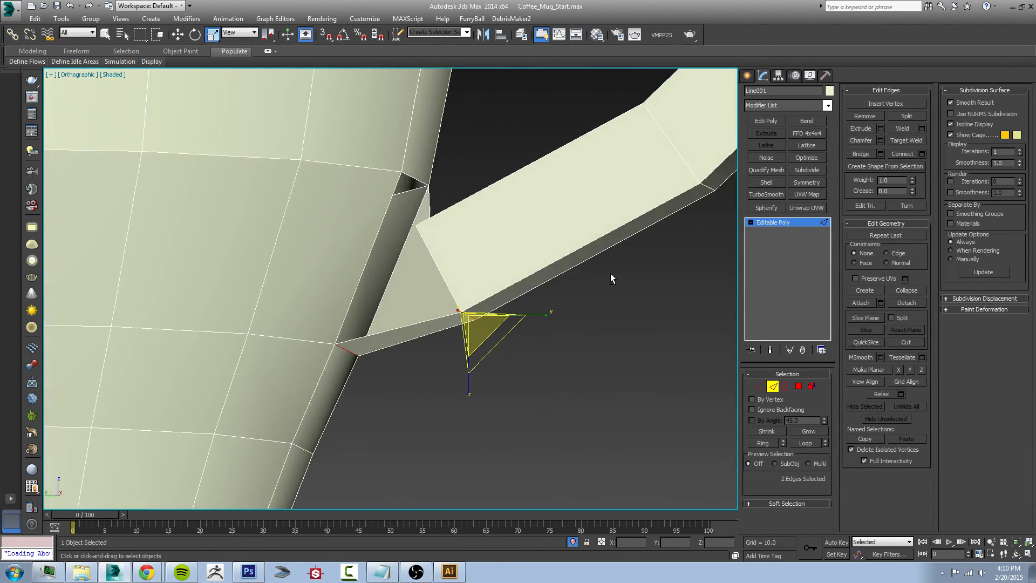
Step: Bridge the remaining side edge and the top edge of the body's lower opening to the handle, closing the lower joint
left_click(439, 267)
left_click(382, 249, "ctrl")
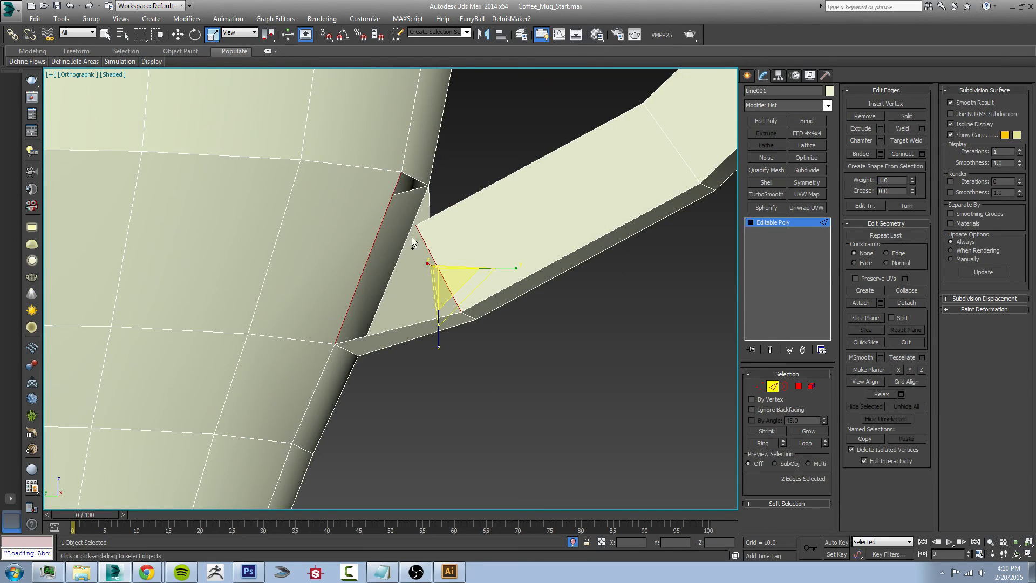
left_click(861, 157)
middle_click_drag(445, 229, 440, 240, "alt")
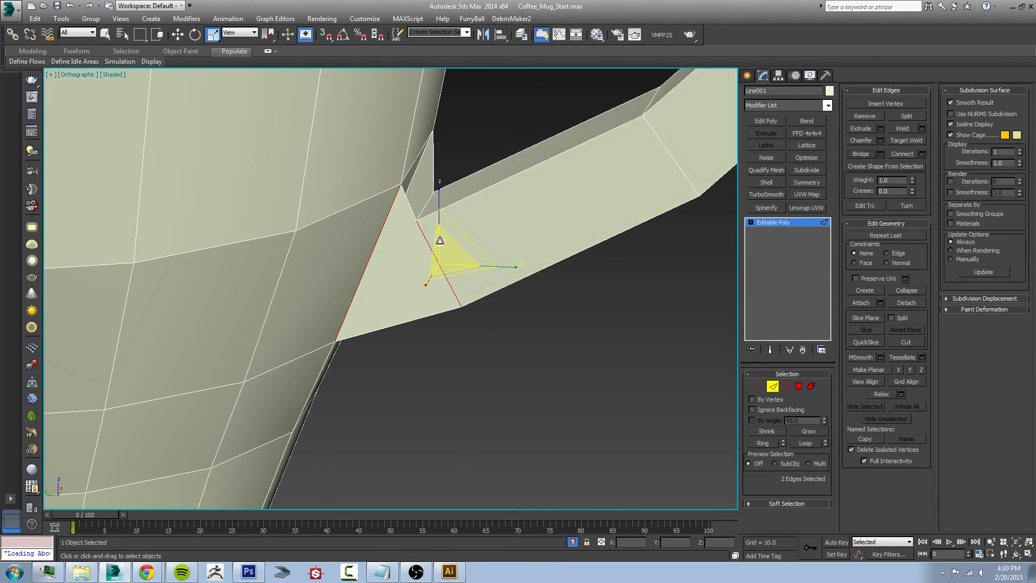
left_click(428, 204)
left_click(413, 166, "ctrl")
left_click(860, 155)
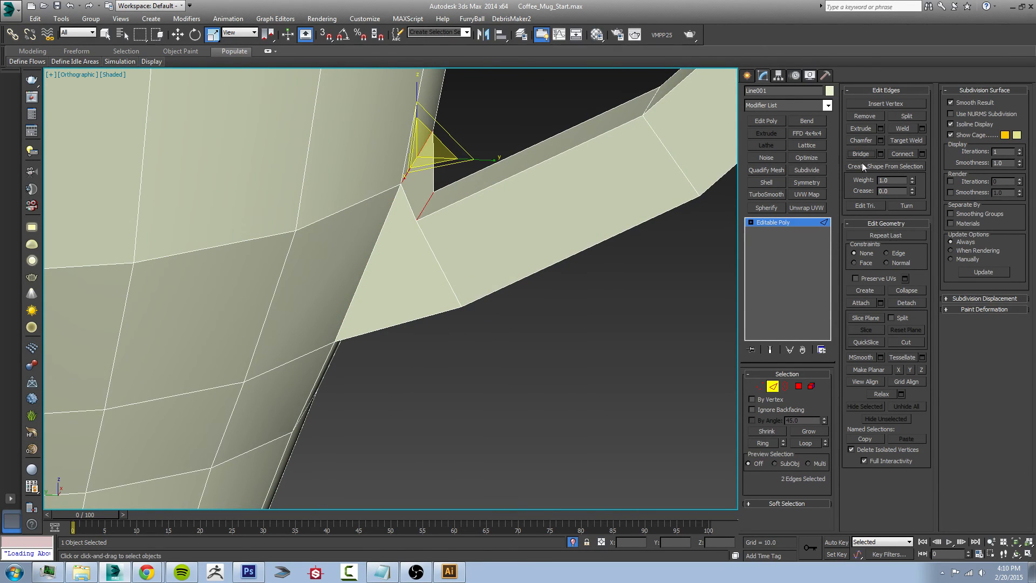
middle_click_drag(590, 263, 444, 226, "alt")
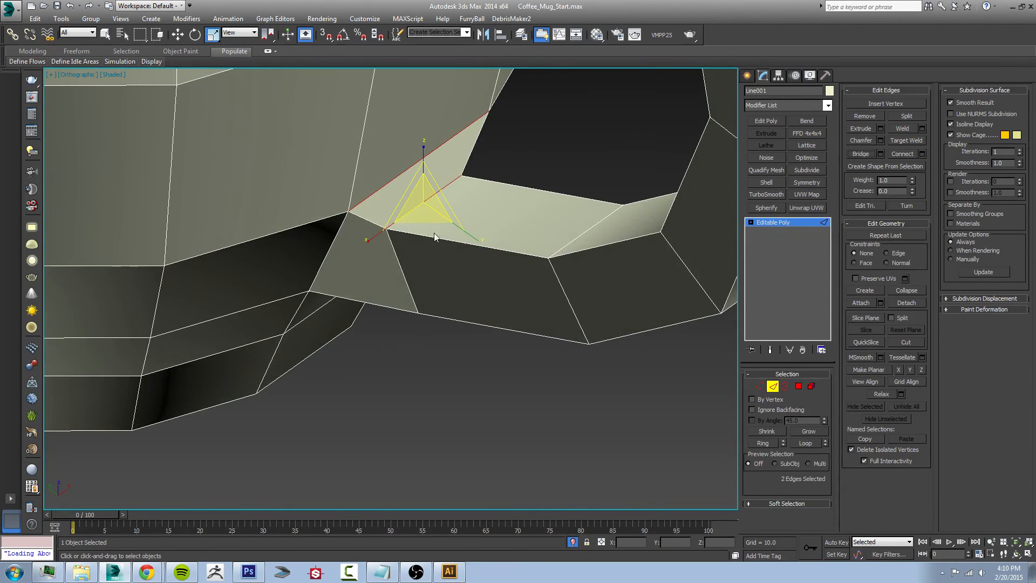
middle_click_drag(448, 274, 442, 197, "alt")
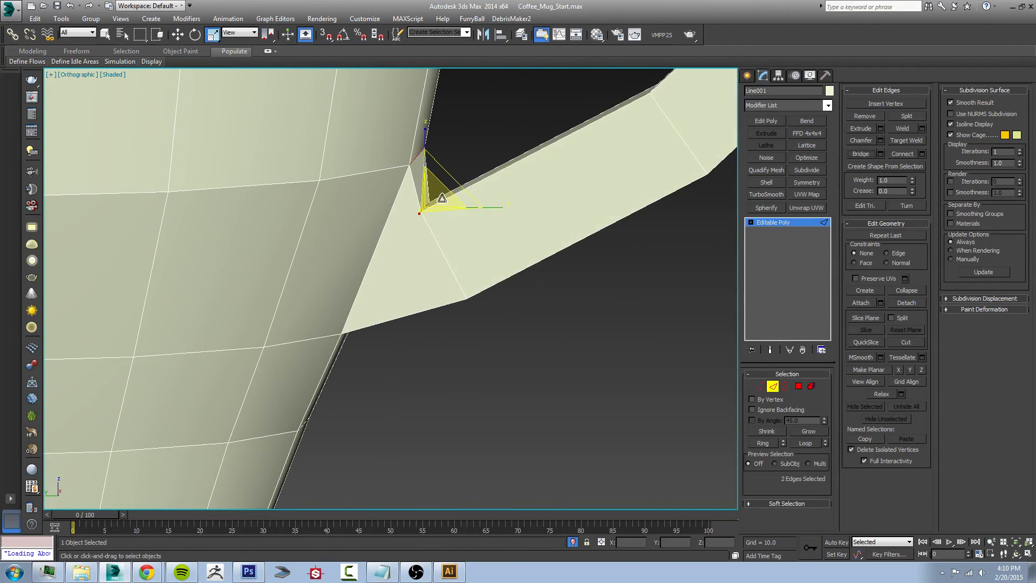
Step: Try to move a single upper corner vertex of the handle's lower end outward and up in the Left view
middle_click_drag(529, 357, 471, 327)
key("l")
scroll(470, 327, "up", 5)
scroll(456, 334, "up", 2)
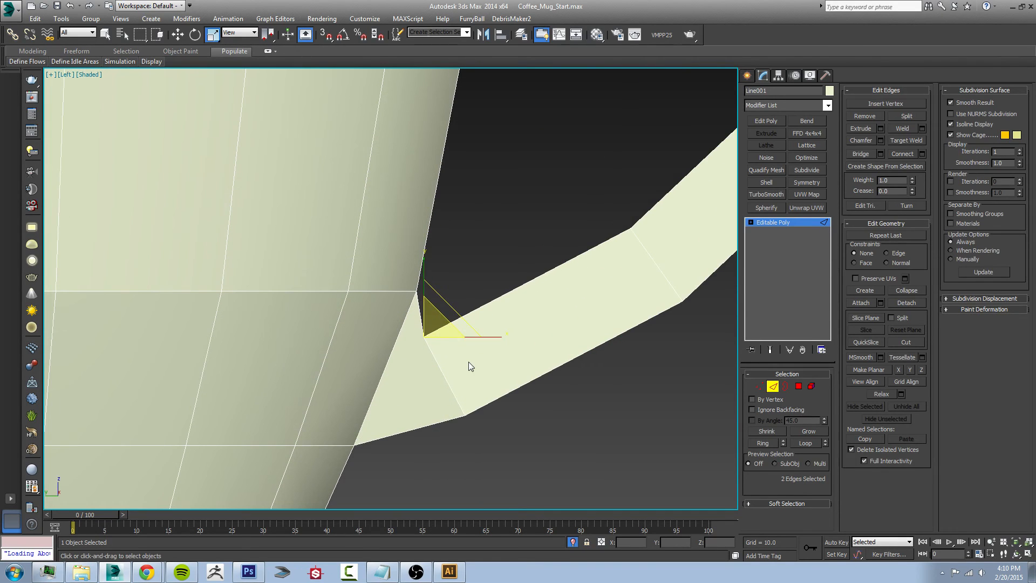
key("1")
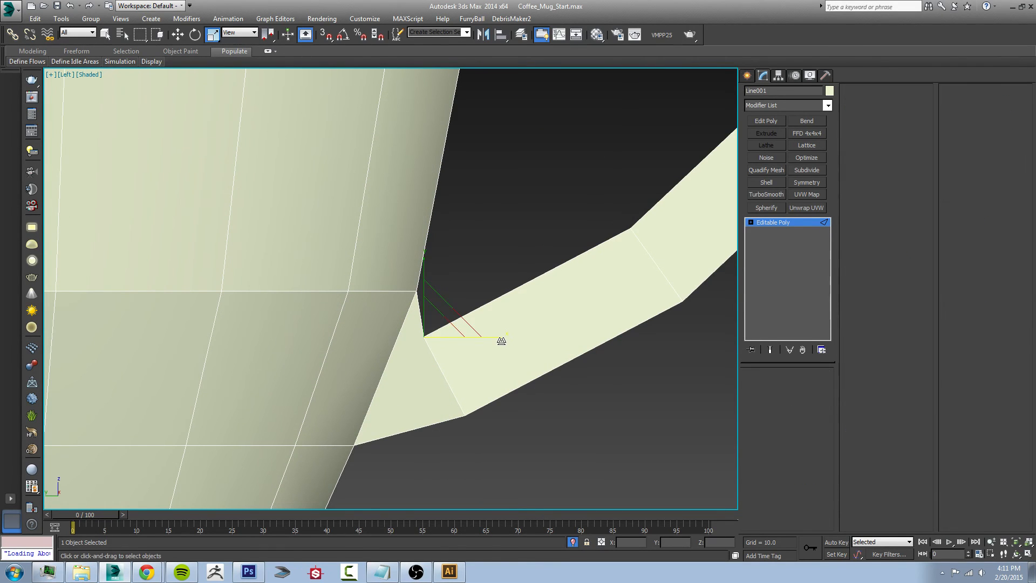
left_click_drag(415, 329, 414, 329)
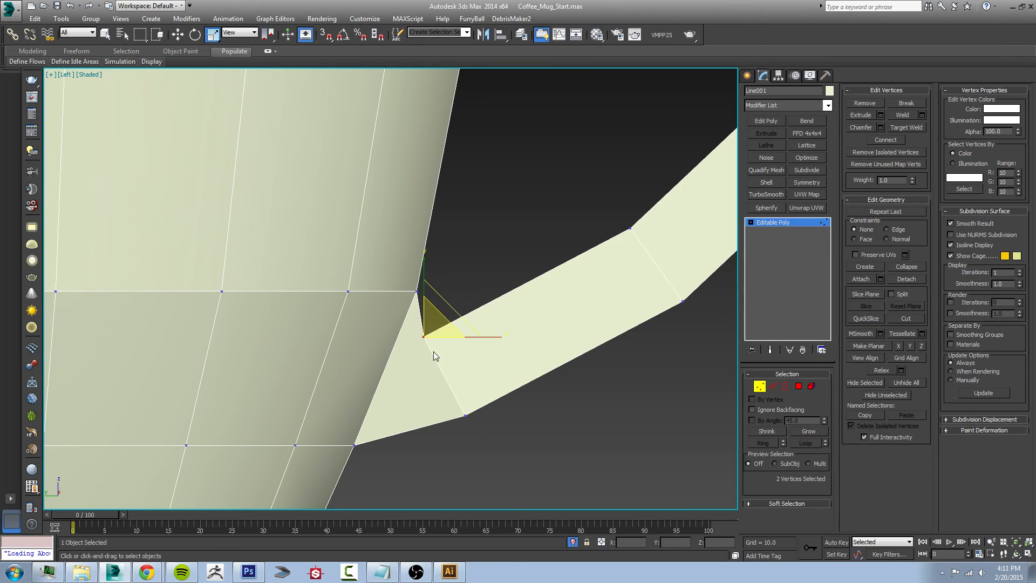
left_click(430, 353)
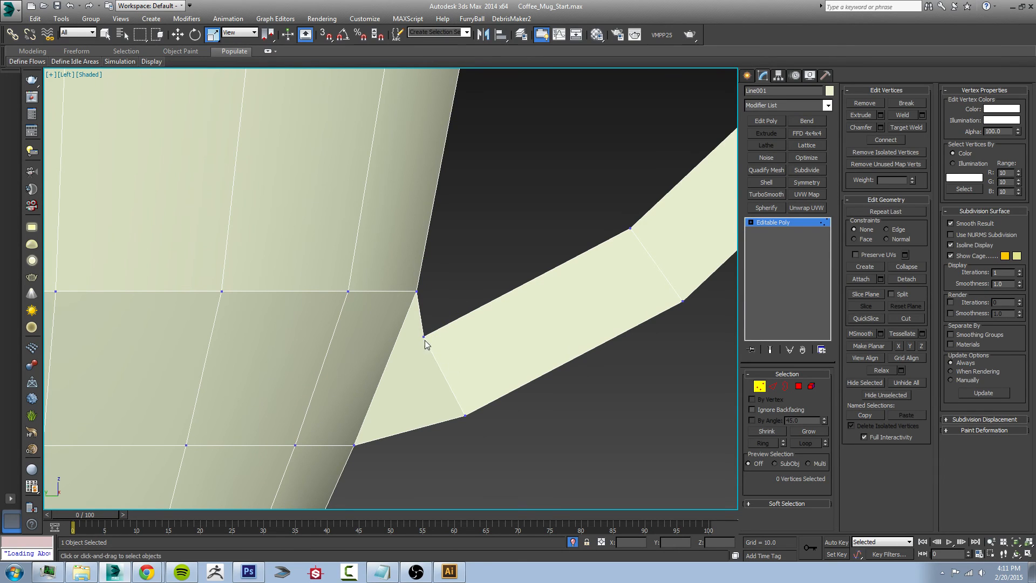
left_click(424, 336)
key("w")
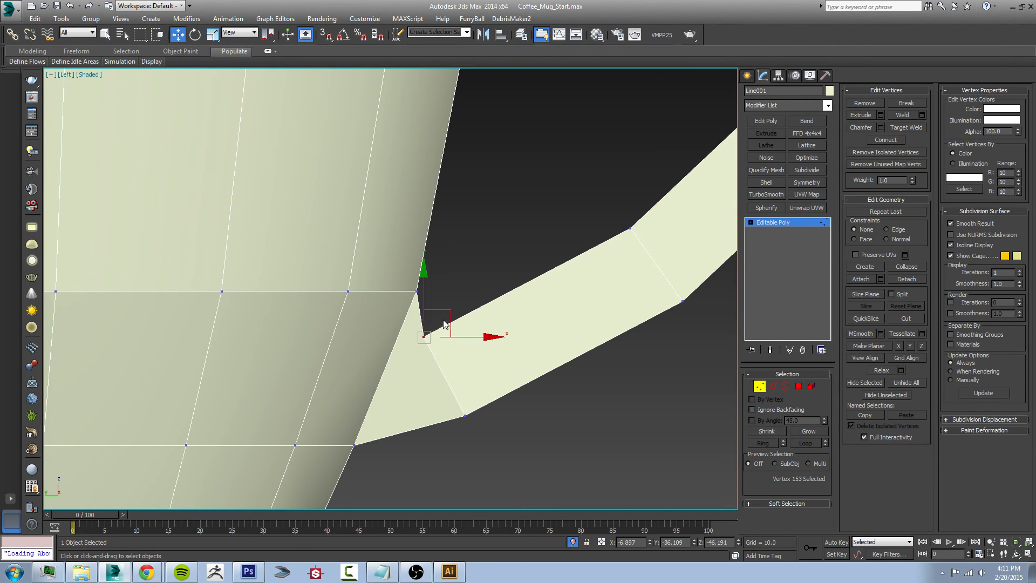
left_click_drag(445, 318, 478, 294)
middle_click_drag(520, 294, 500, 319)
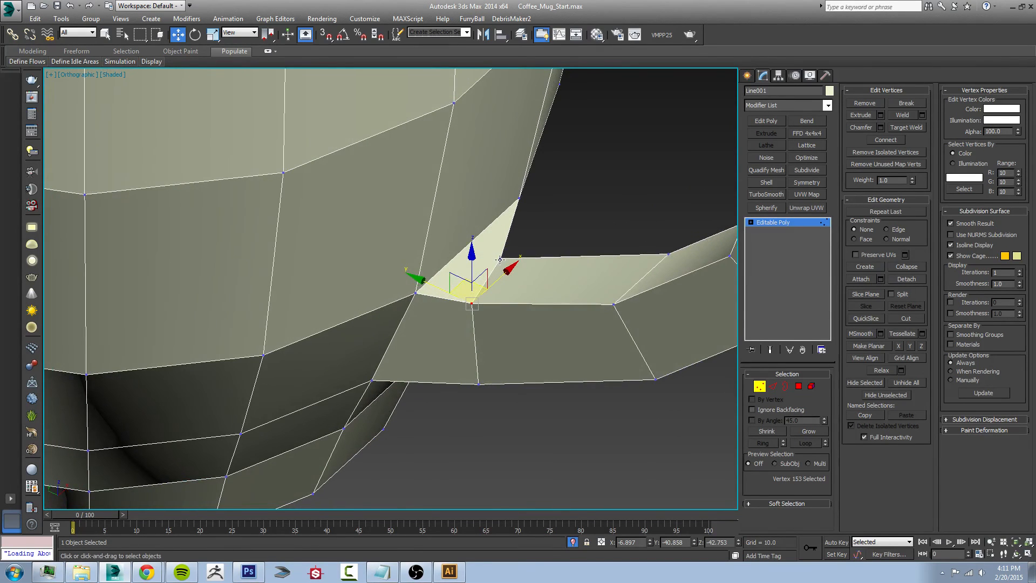
left_click_drag(516, 275, 495, 317)
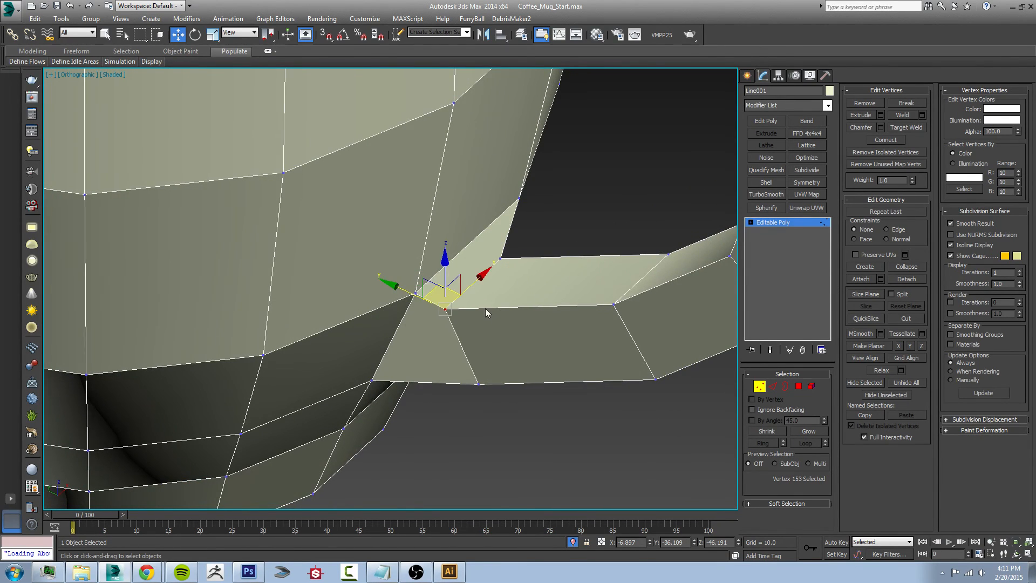
Step: Move both upper corner vertices of the handle's lower end outward and up to about Y -43.2, Z -39.9
left_click(501, 260, "ctrl")
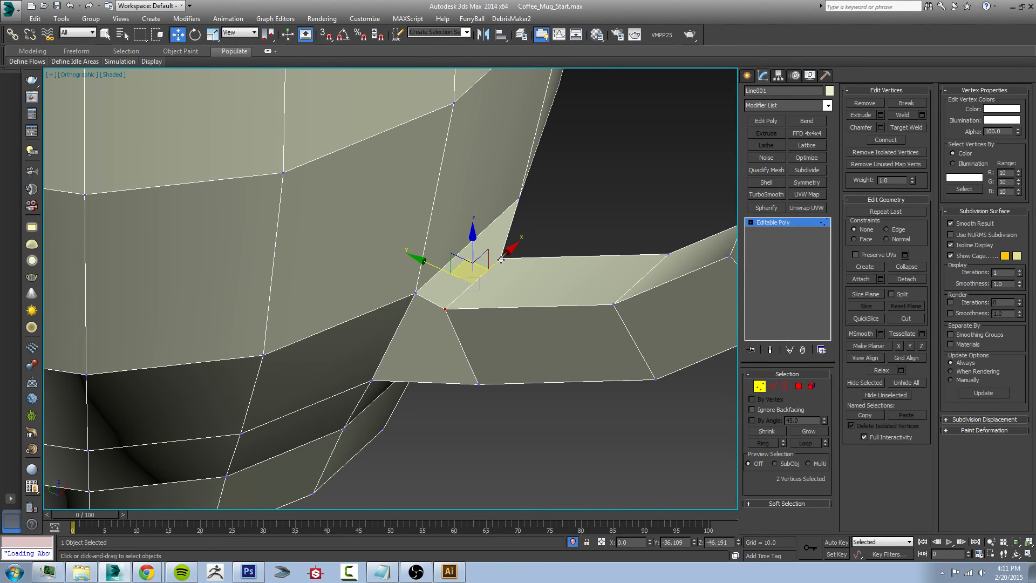
middle_click_drag(501, 294, 534, 256, "alt")
left_click_drag(450, 257, 495, 222)
left_click_drag(500, 214, 499, 215)
scroll(502, 215, "down", 4)
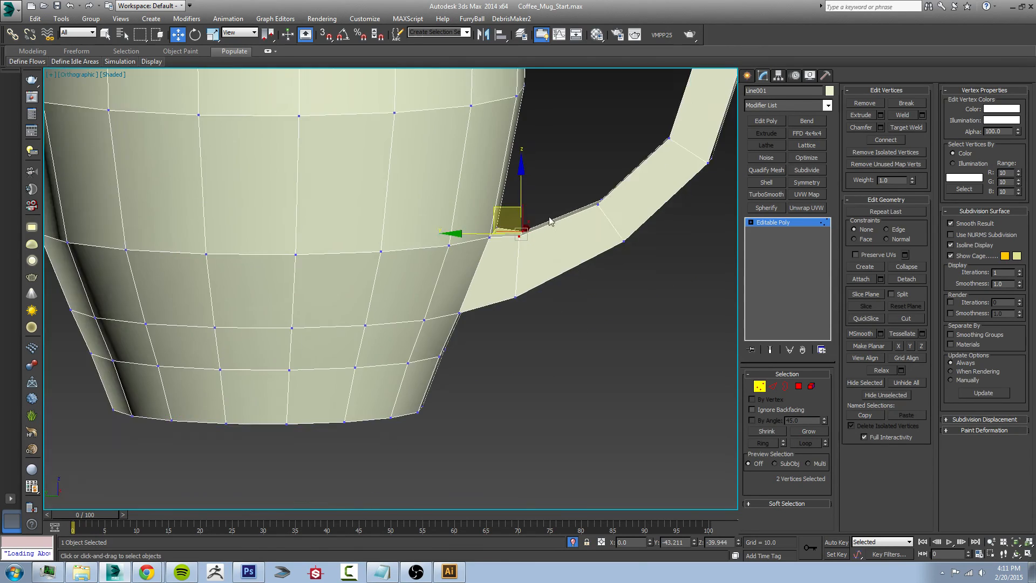
Step: Move the top and bottom vertex pairs at the handle's upper joint outward and slightly up in the Left view to smooth the transition
middle_click_drag(518, 210, 474, 360)
key("l")
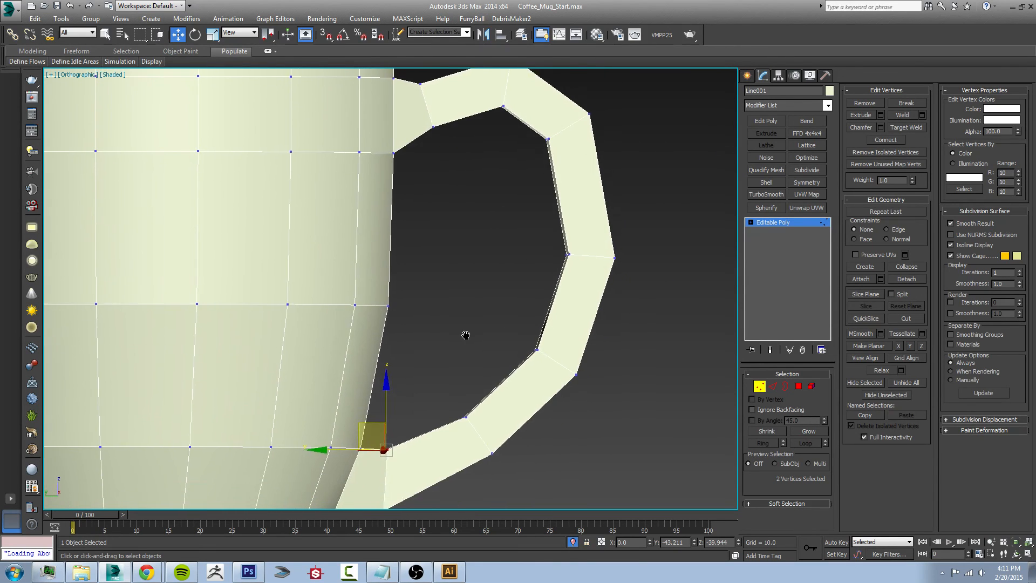
scroll(496, 198, "up", 3)
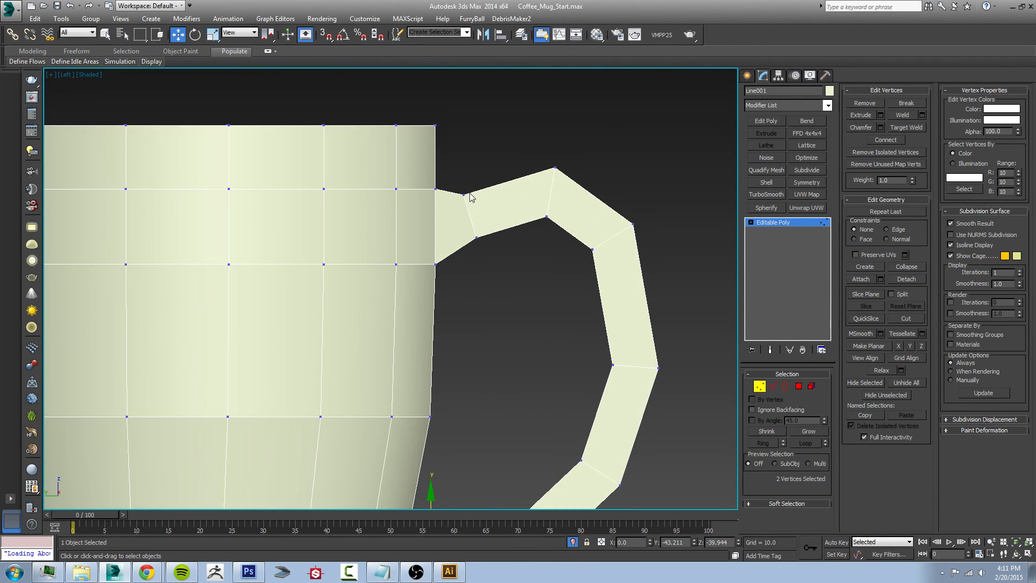
left_click_drag(461, 179, 475, 209)
left_click_drag(495, 167, 518, 208)
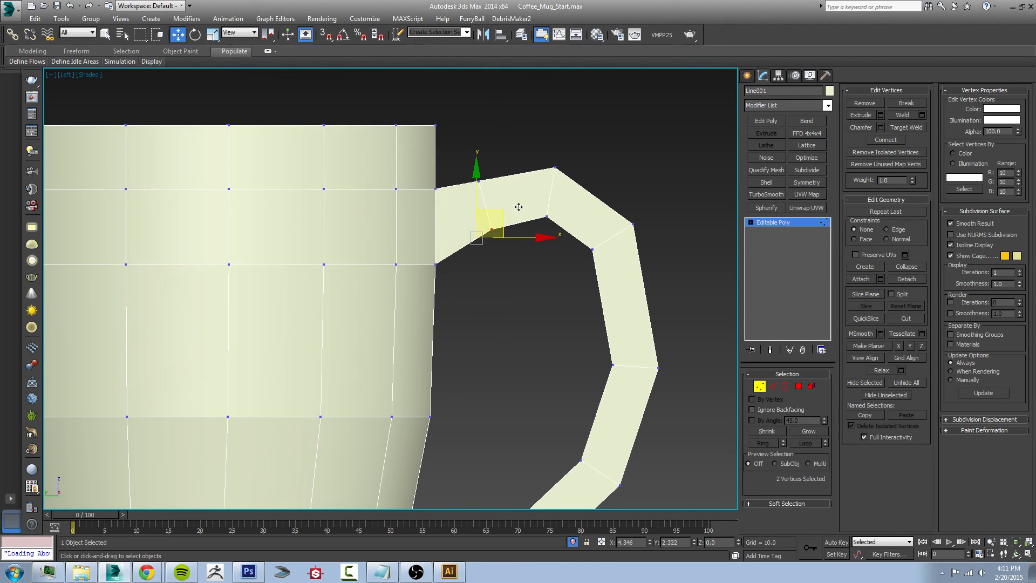
scroll(542, 271, "down", 3)
middle_click_drag(548, 272, 559, 212)
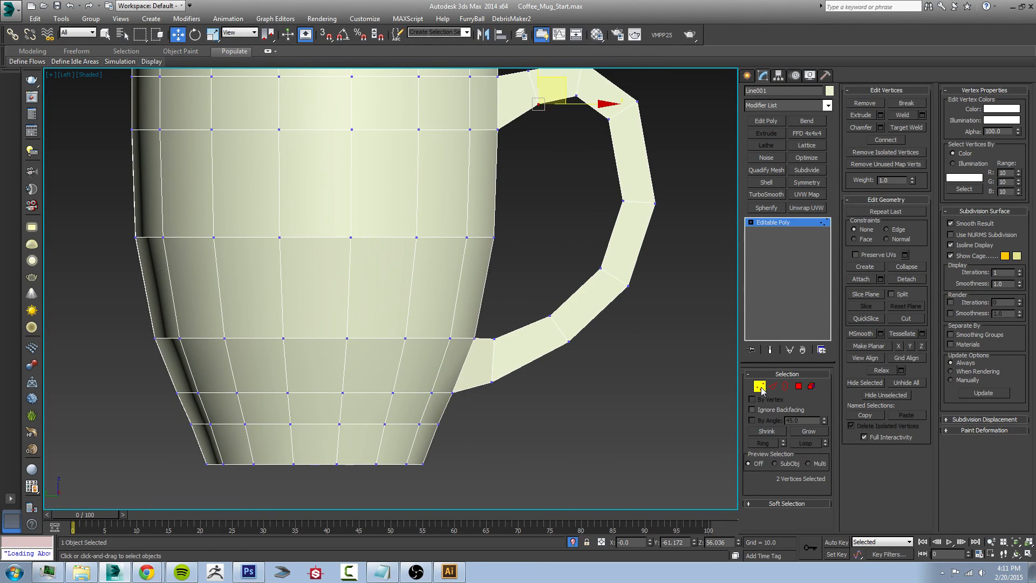
Step: Select the open border around the small hole at the centre of the mug's inner floor
left_click(759, 386)
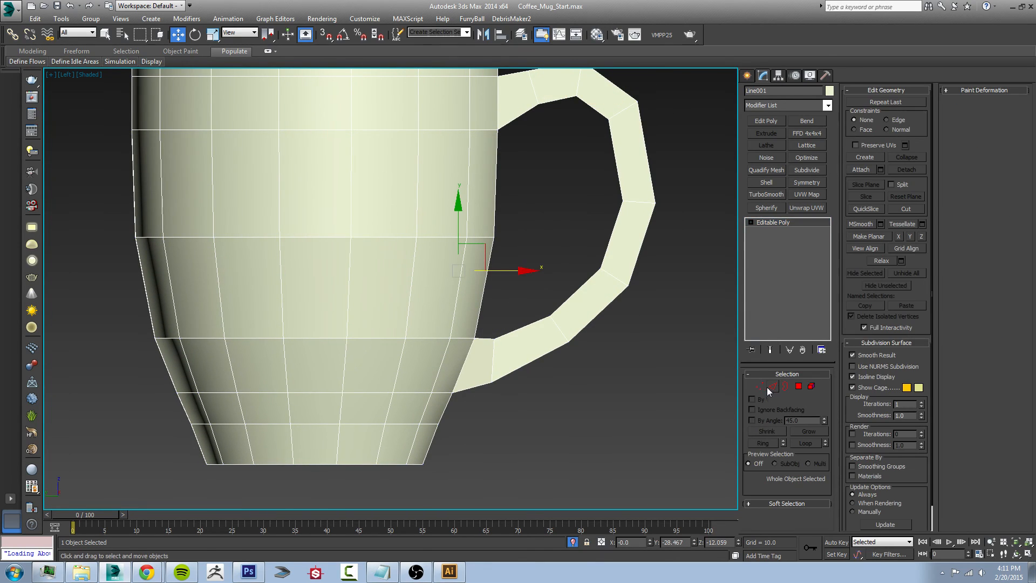
left_click(798, 386)
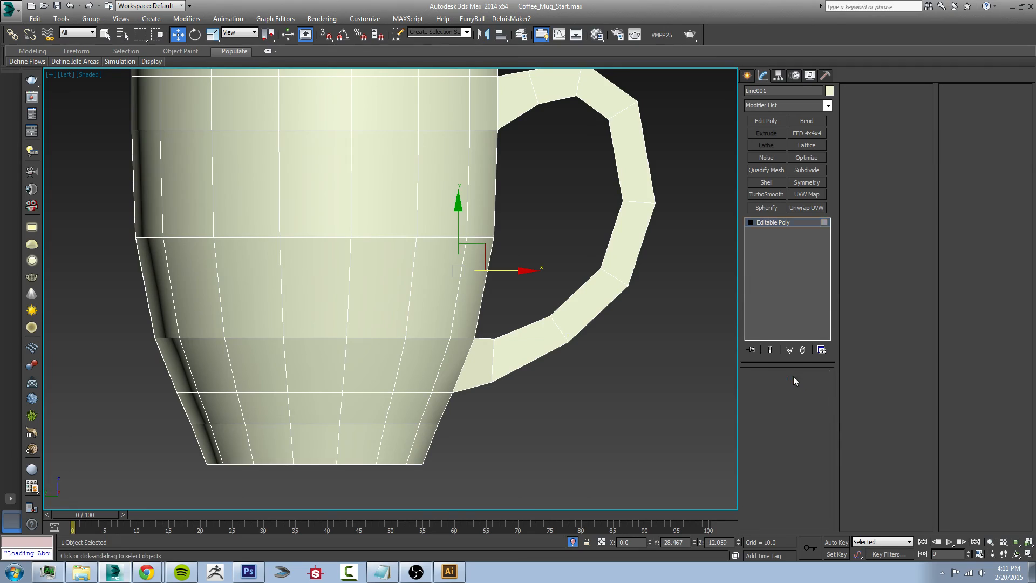
middle_click_drag(488, 169, 520, 294)
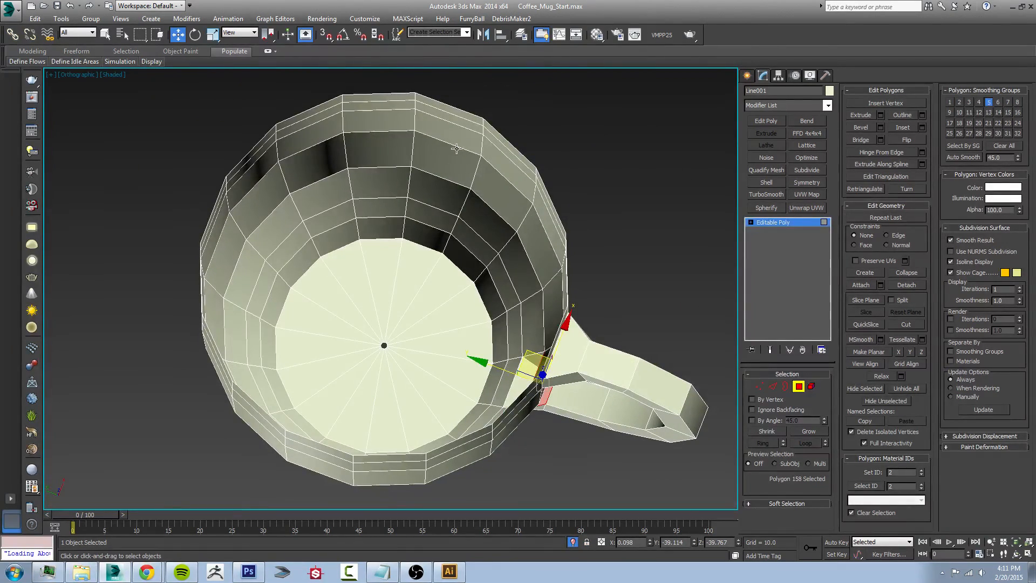
scroll(435, 301, "up", 8)
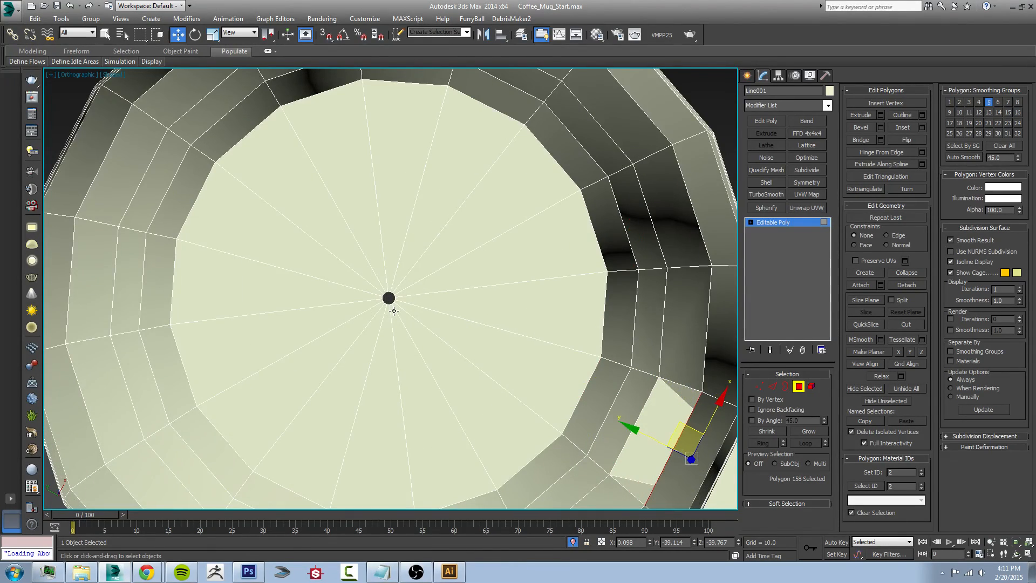
middle_click_drag(394, 311, 397, 303, "alt")
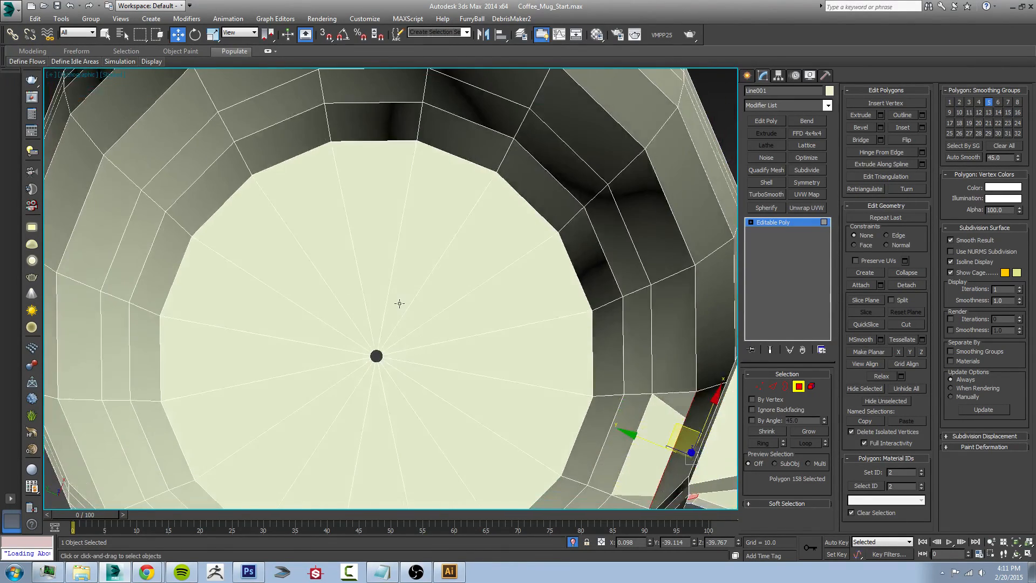
scroll(380, 357, "up", 3)
middle_click_drag(372, 372, 365, 344, "alt")
scroll(365, 344, "down", 5)
scroll(385, 344, "up", 5)
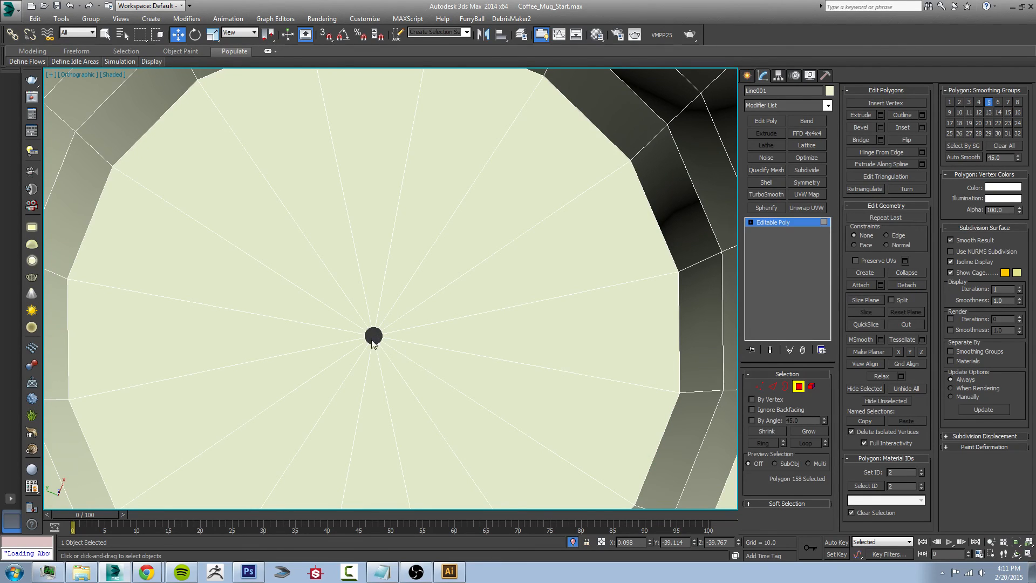
middle_click_drag(405, 350, 420, 326)
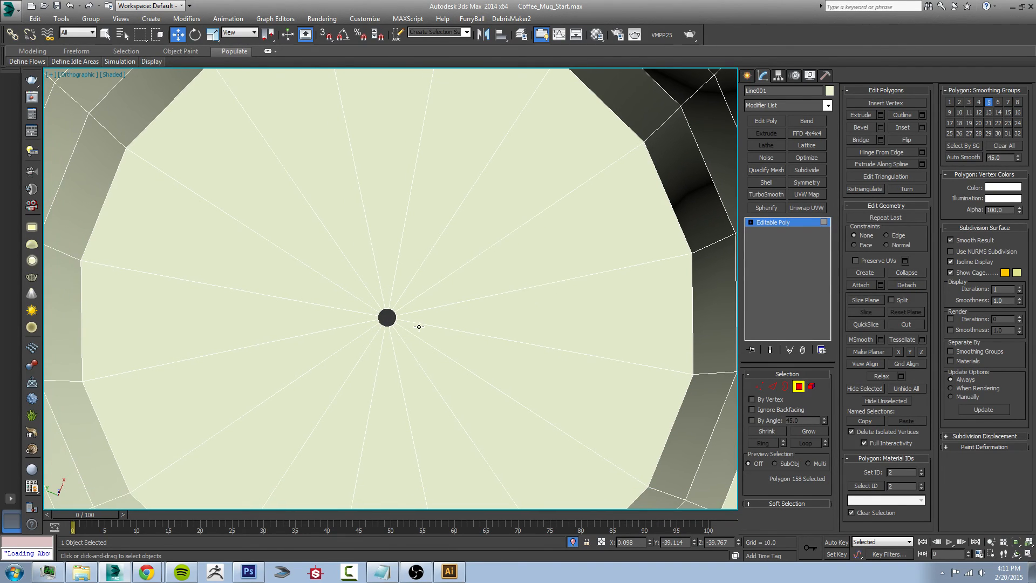
left_click(784, 388)
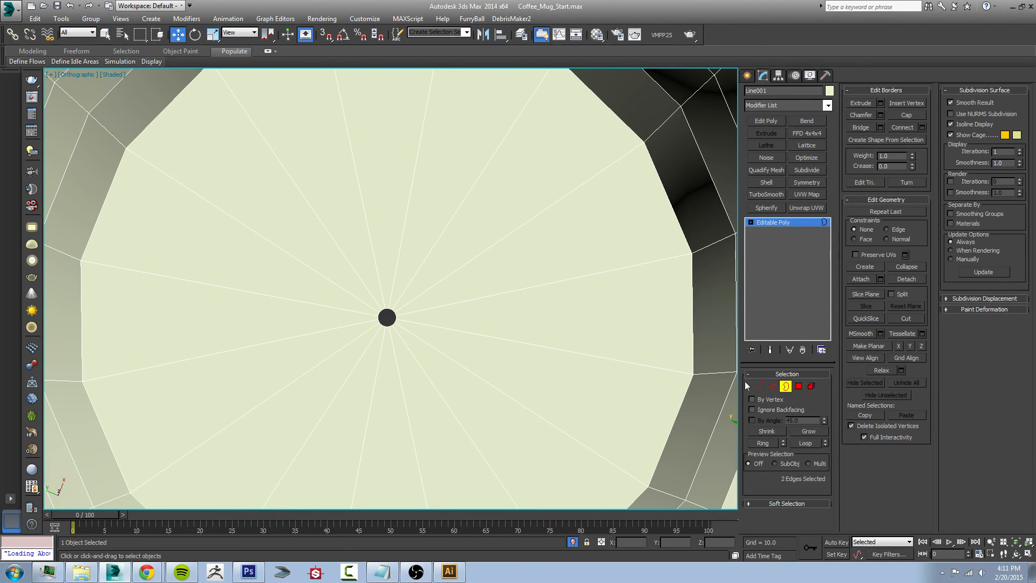
left_click(395, 315)
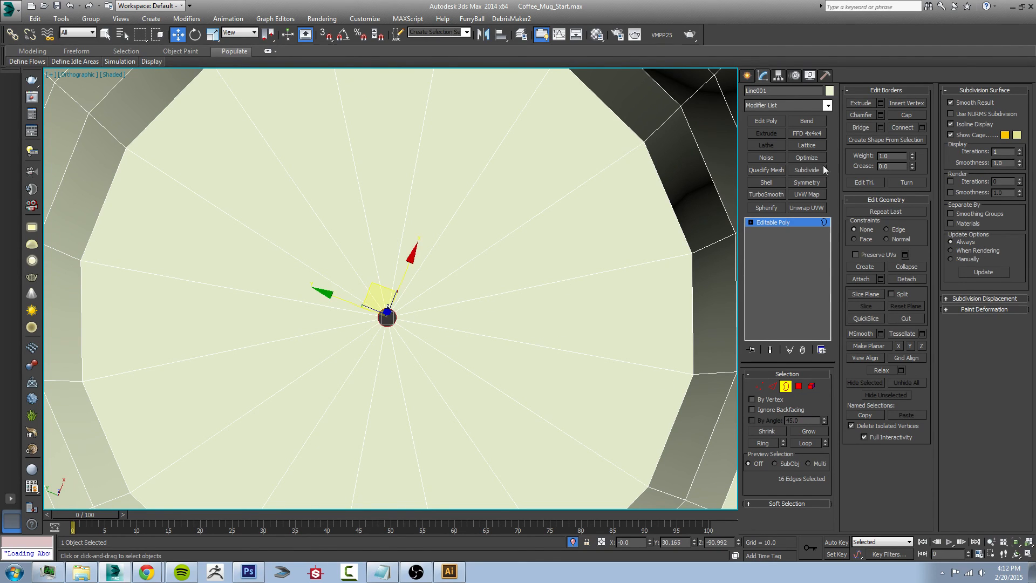
left_click(906, 115)
Step: Collapse the ring of 16 vertices around the floor hole into a single vertex, closing the hole
left_click(762, 386)
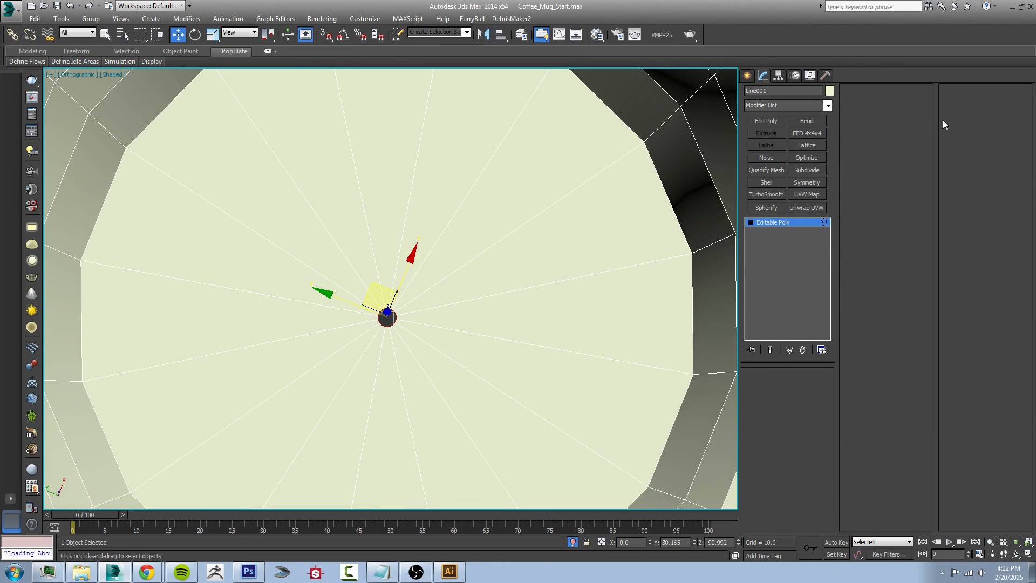
left_click_drag(424, 343, 341, 277)
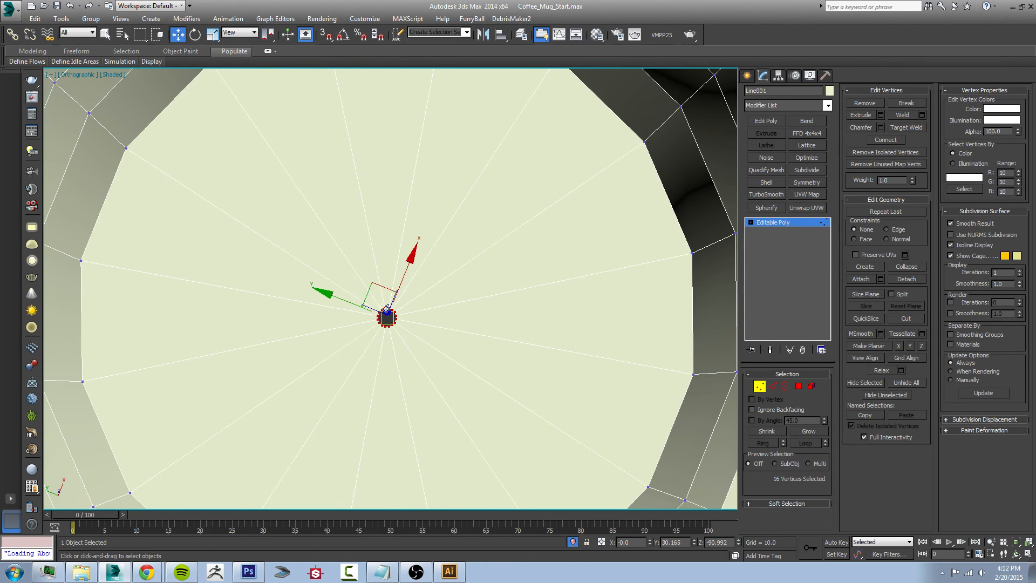
scroll(380, 319, "up", 4)
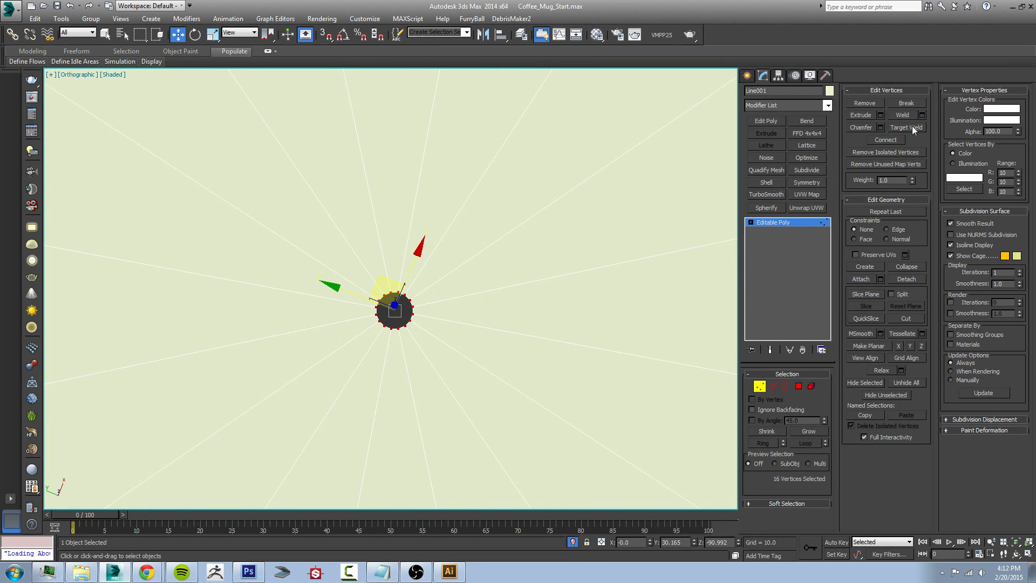
left_click_drag(400, 300, 406, 185)
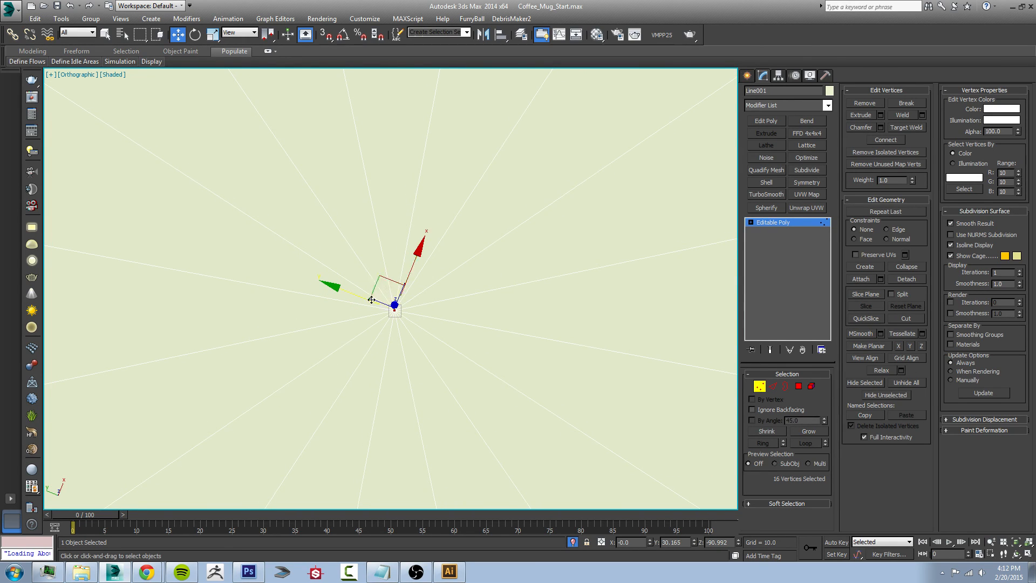
key("ctrl+alt+c")
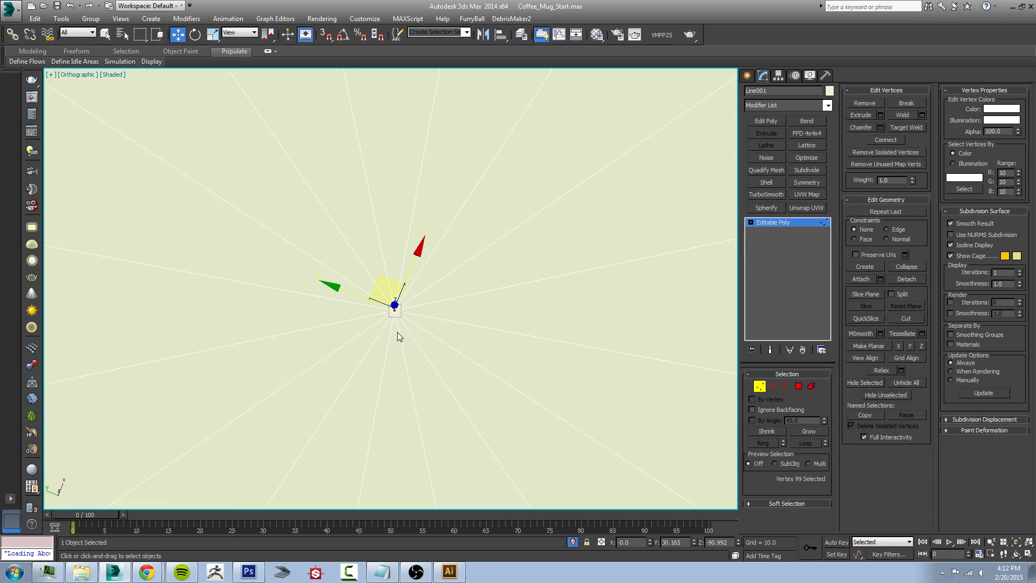
scroll(442, 342, "down", 9)
middle_click_drag(441, 329, 419, 363)
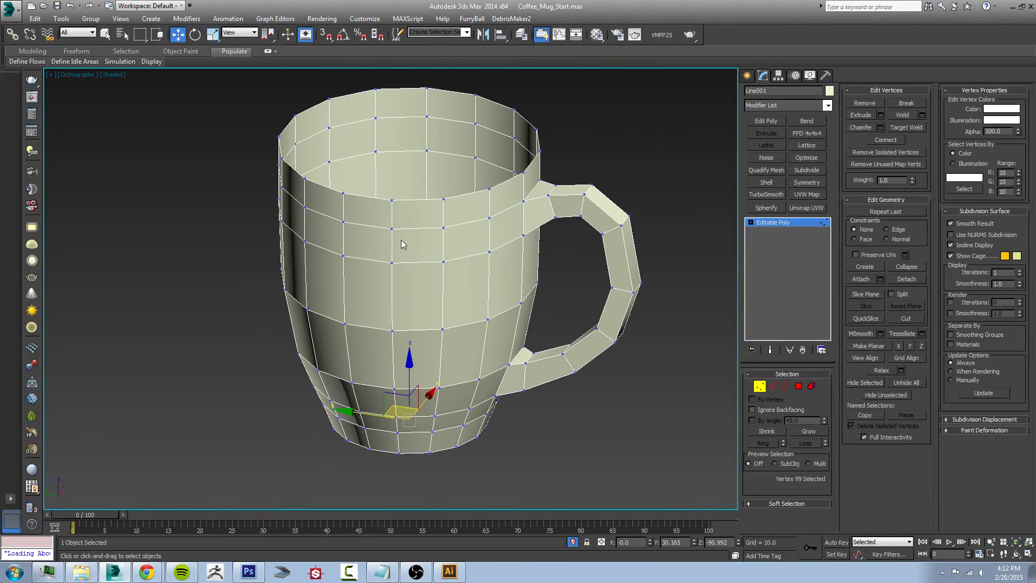
left_click(763, 387)
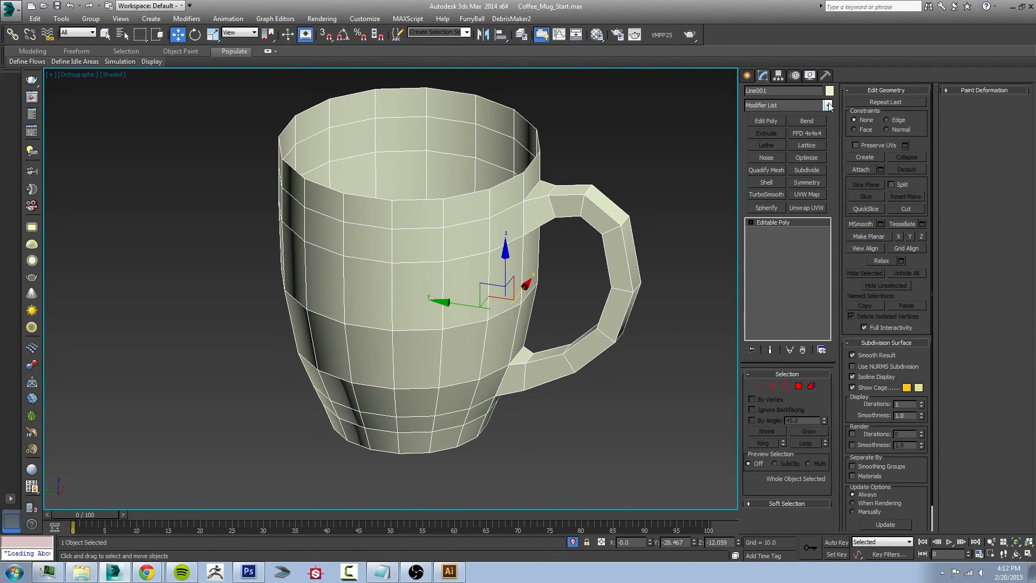
Step: Apply a Shell modifier to the whole lathed mug to give its wall thickness
left_click(829, 106)
left_click_drag(831, 142, 824, 276)
left_click(779, 379)
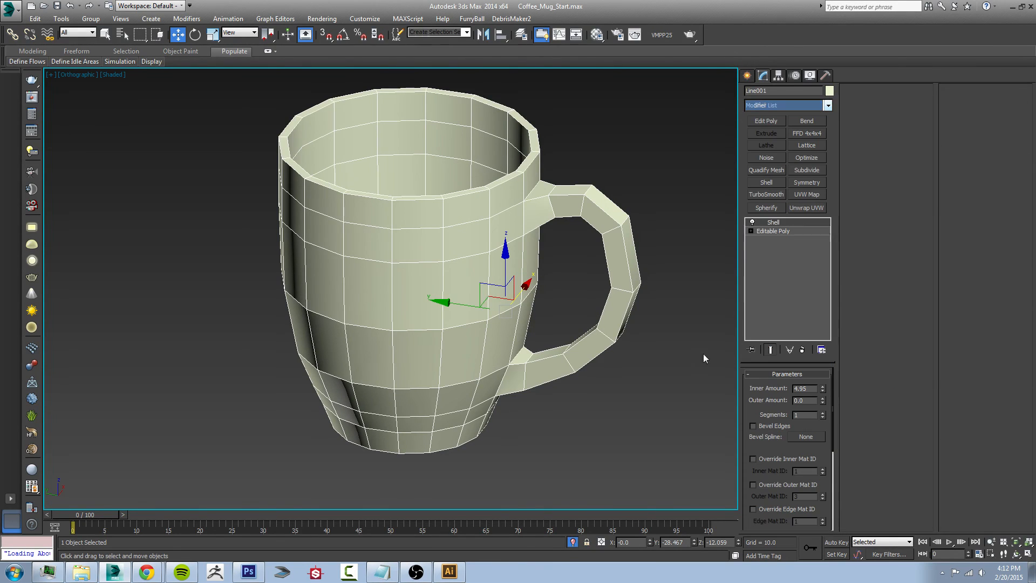
mouse_move(561, 302)
middle_mouse_down("alt")
mouse_move(551, 315)
mouse_move(569, 299)
mouse_move(554, 305)
middle_mouse_up("alt")
Step: Move the lathed mug along Y to about 176.9 and exit isolation so the first mug and reference image reappear
left_click_drag(486, 306, 114, 304)
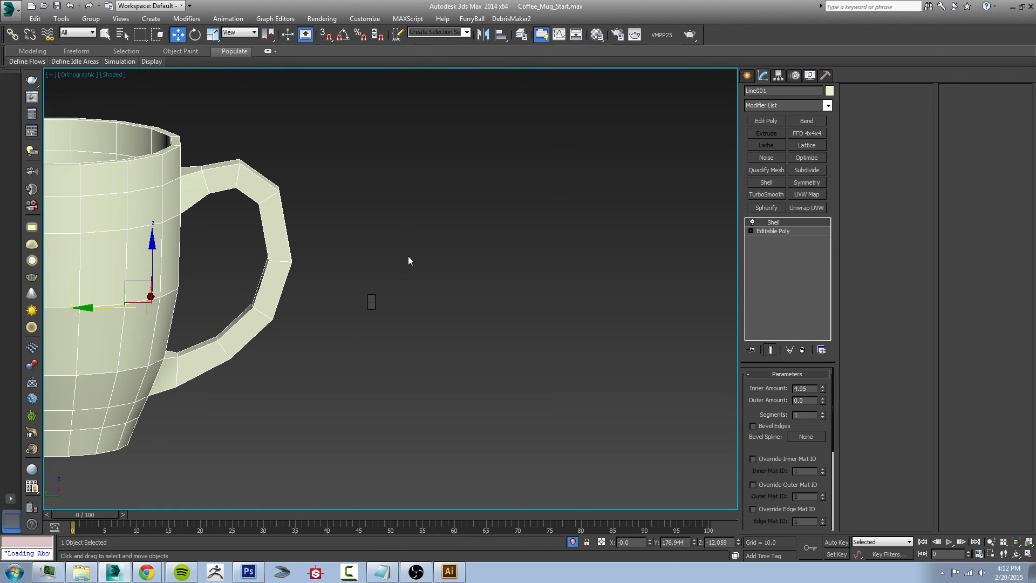
key("alt+q")
scroll(419, 275, "down", 3)
middle_click_drag(420, 275, 415, 292, "alt")
Step: Compare the surface shading and modifier stacks of the lathed mug and the first mug
left_click(415, 292)
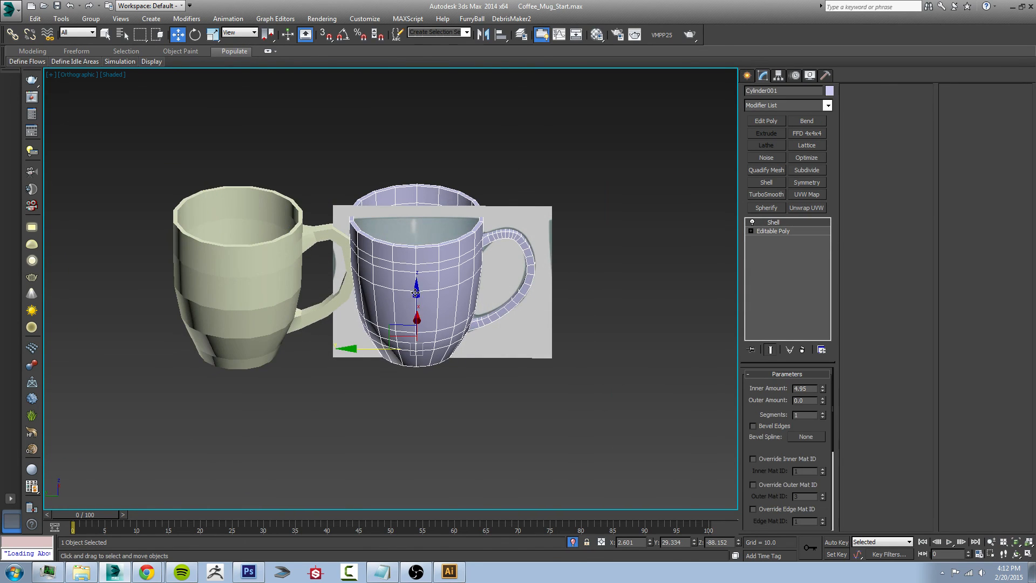
left_click(232, 288)
left_click(437, 294)
mouse_move(439, 334)
middle_mouse_down("alt")
mouse_move(423, 318)
mouse_move(455, 328)
middle_mouse_up("alt")
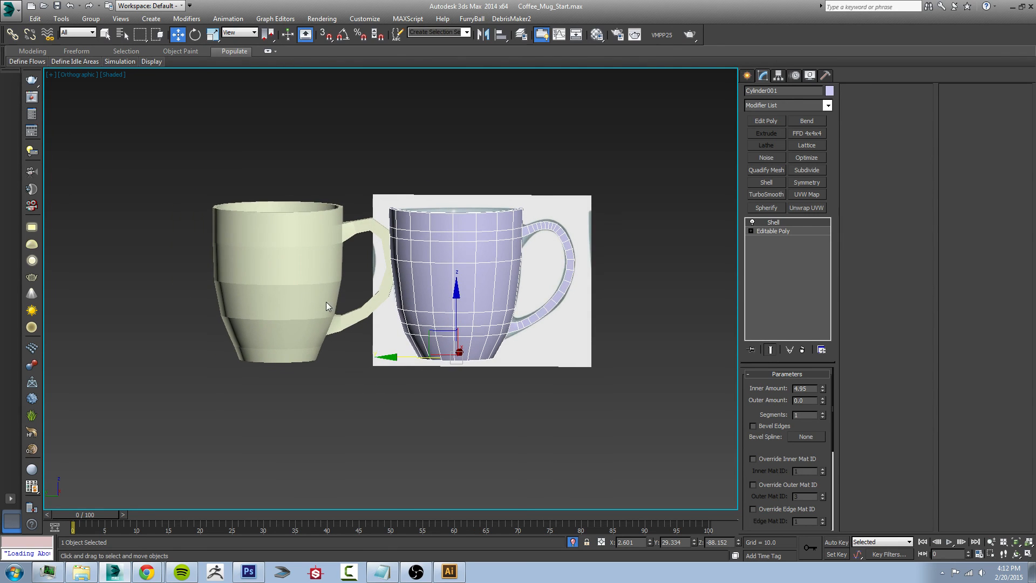
left_click(308, 301)
scroll(306, 314, "up", 2)
scroll(307, 314, "up", 2)
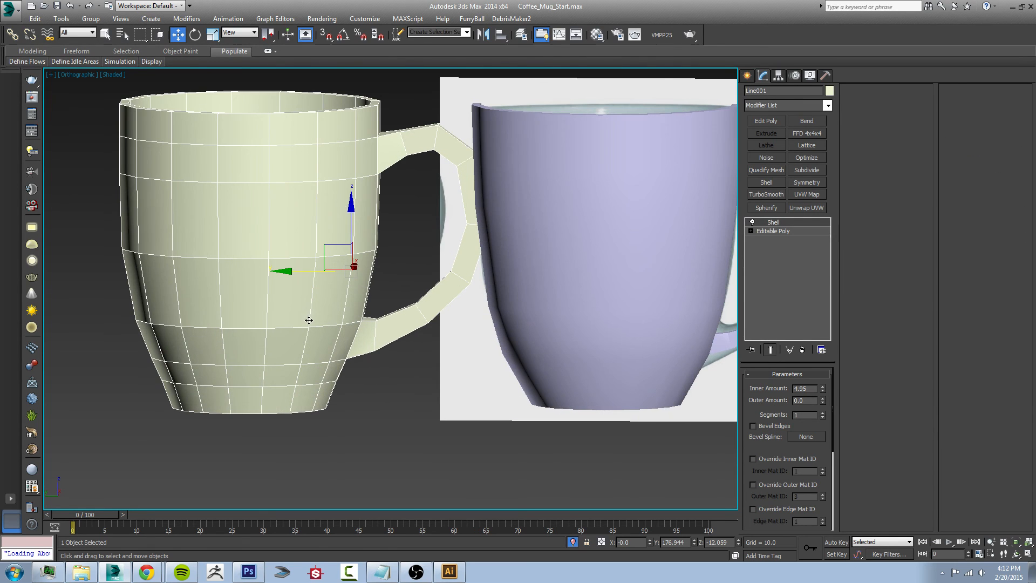
left_click(586, 309)
left_click(434, 278)
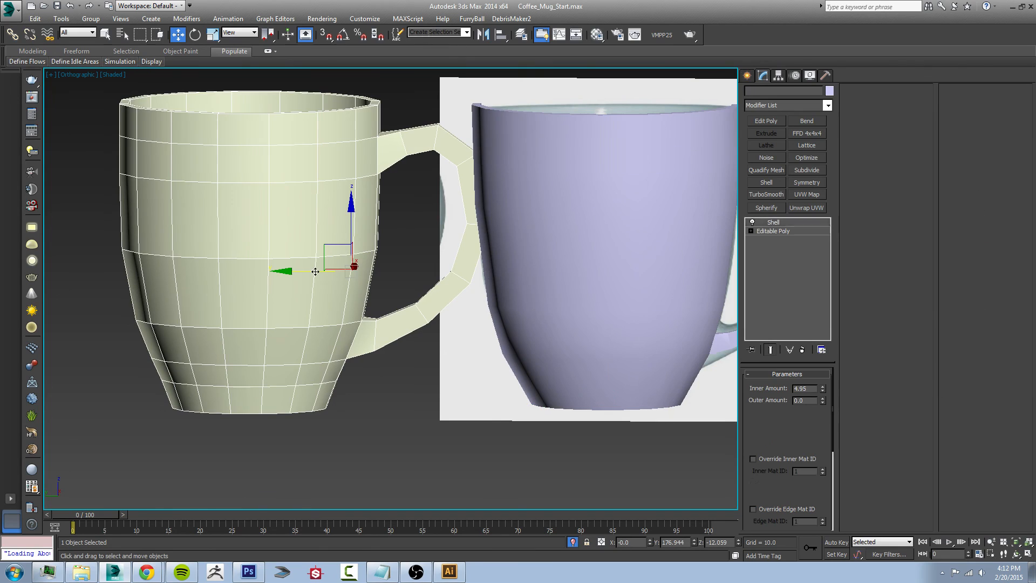
left_click(366, 426)
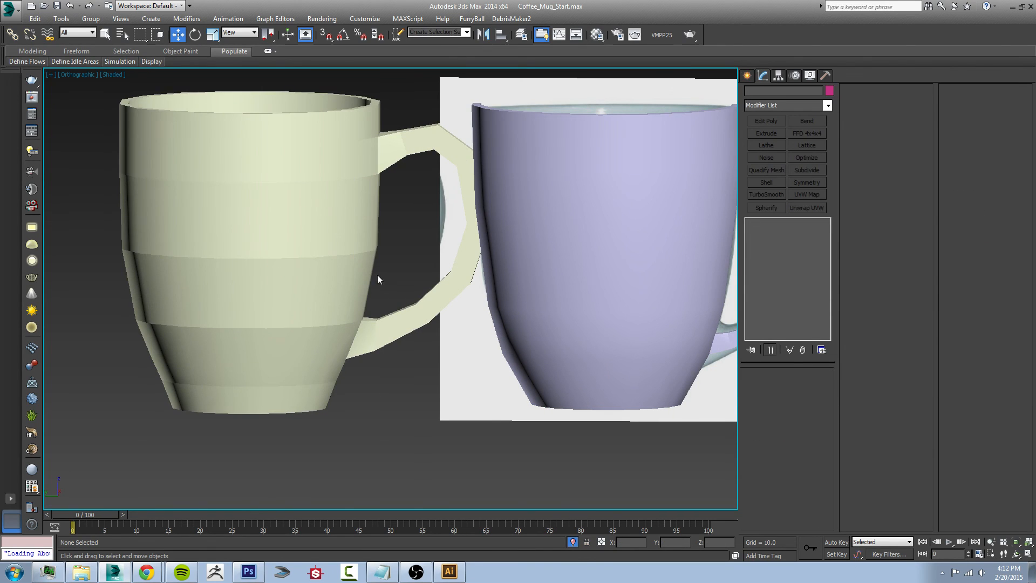
left_click(585, 307)
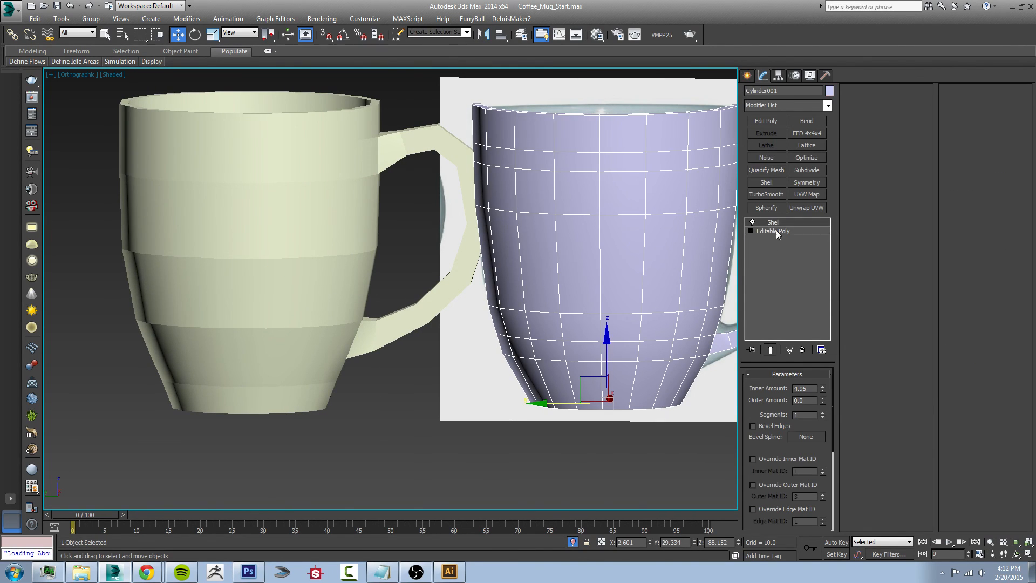
Step: Turn off the lathed mug's Shell modifier and select all polygons of its Editable Poly
left_click(336, 238)
middle_click_drag(397, 245, 365, 292)
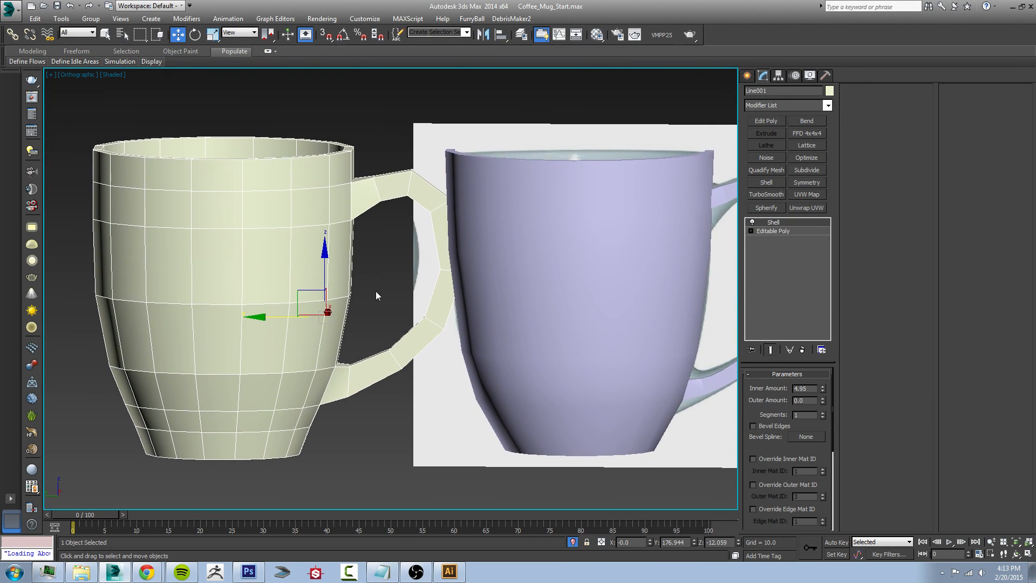
left_click(752, 221)
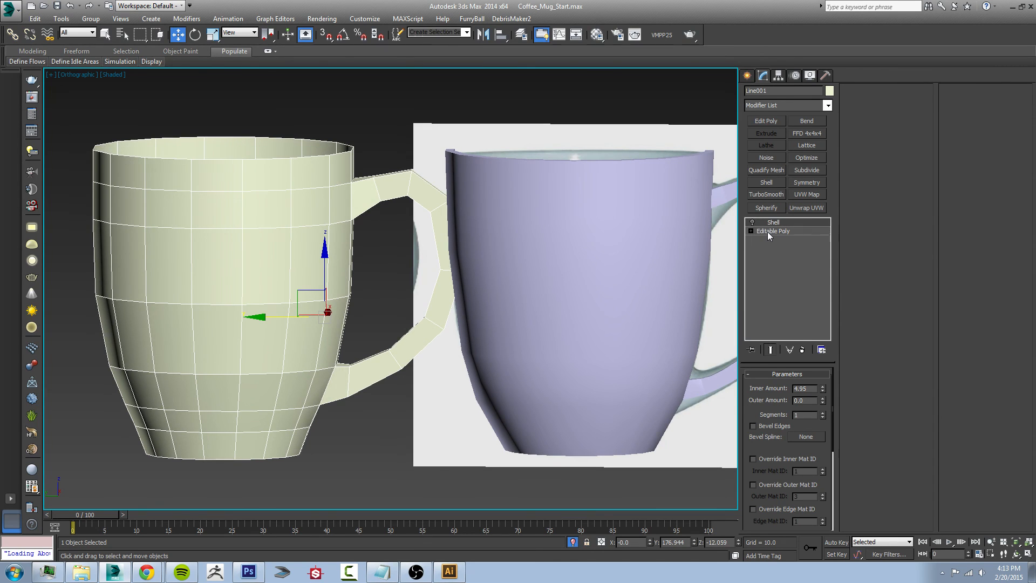
left_click(767, 231)
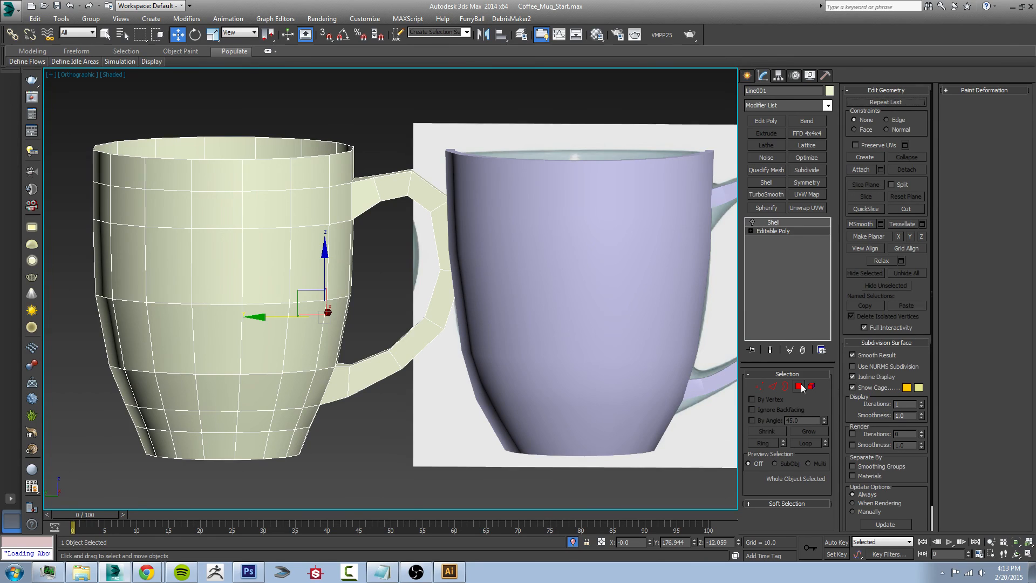
left_click(798, 386)
scroll(448, 342, "down", 4)
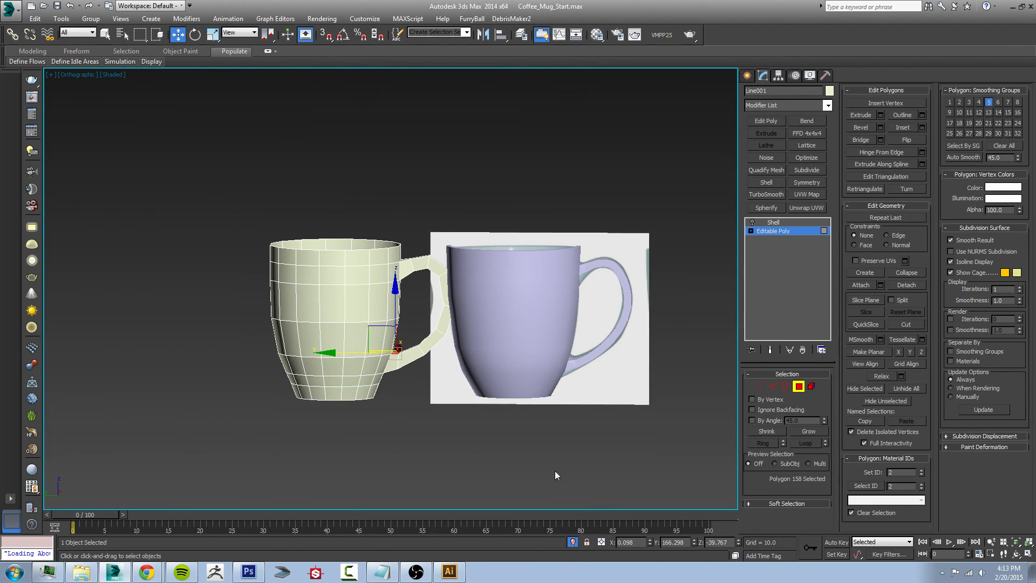
left_click_drag(554, 439, 187, 162)
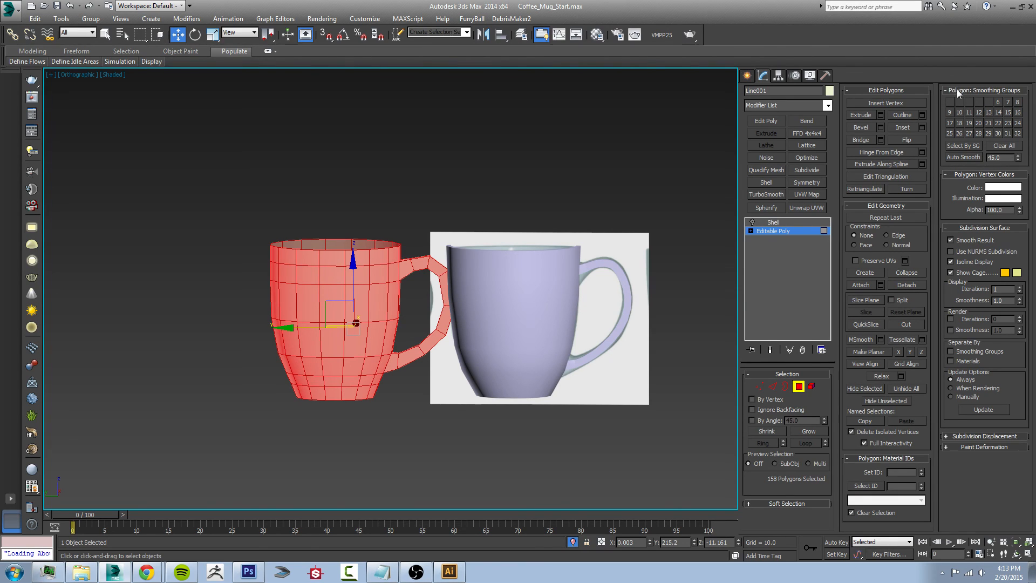
Step: Clear the smoothing groups on all selected polygons and auto smooth them with a 45.0 threshold
left_click(1007, 146)
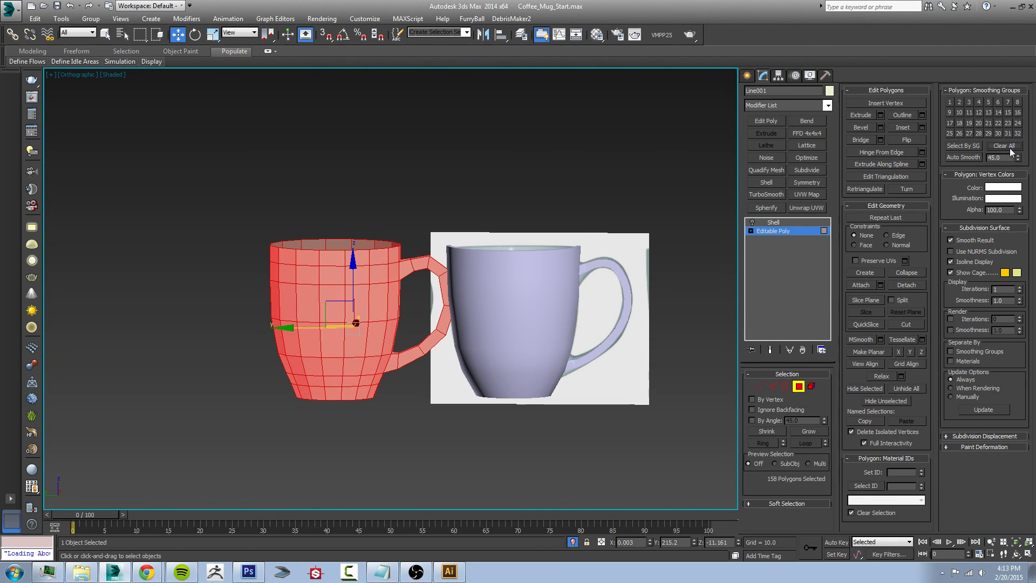
left_click(972, 155)
left_click(416, 303)
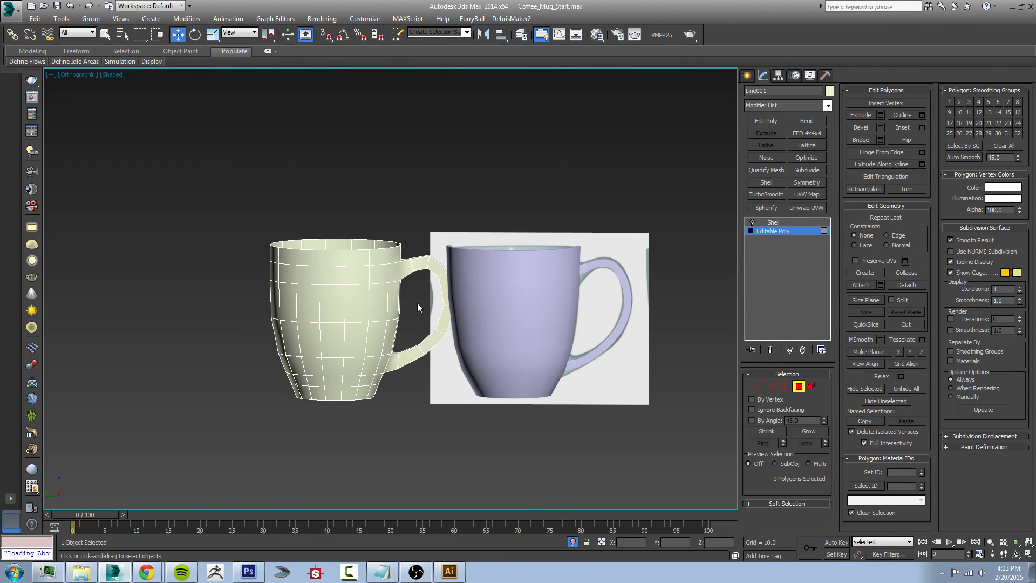
scroll(416, 302, "up", 4)
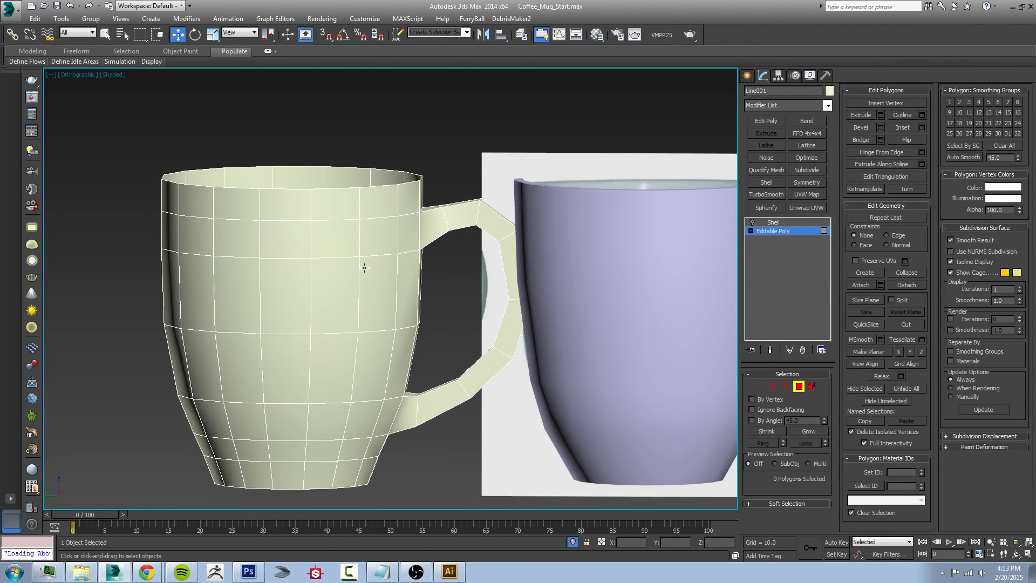
middle_click_drag(442, 317, 374, 370, "alt")
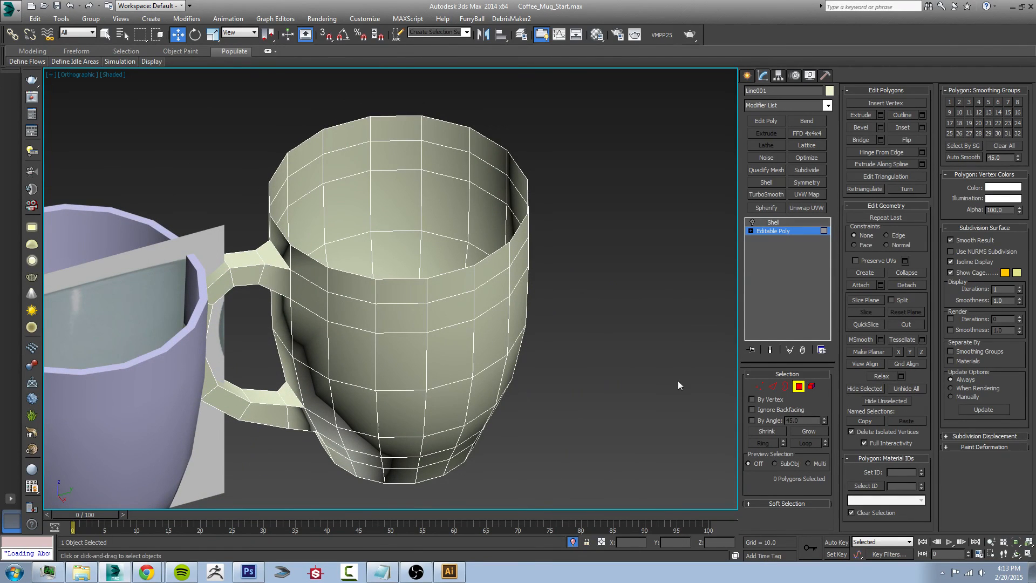
Step: Leave polygon editing, turn the Shell modifier back on and deselect the lathed mug
left_click(799, 387)
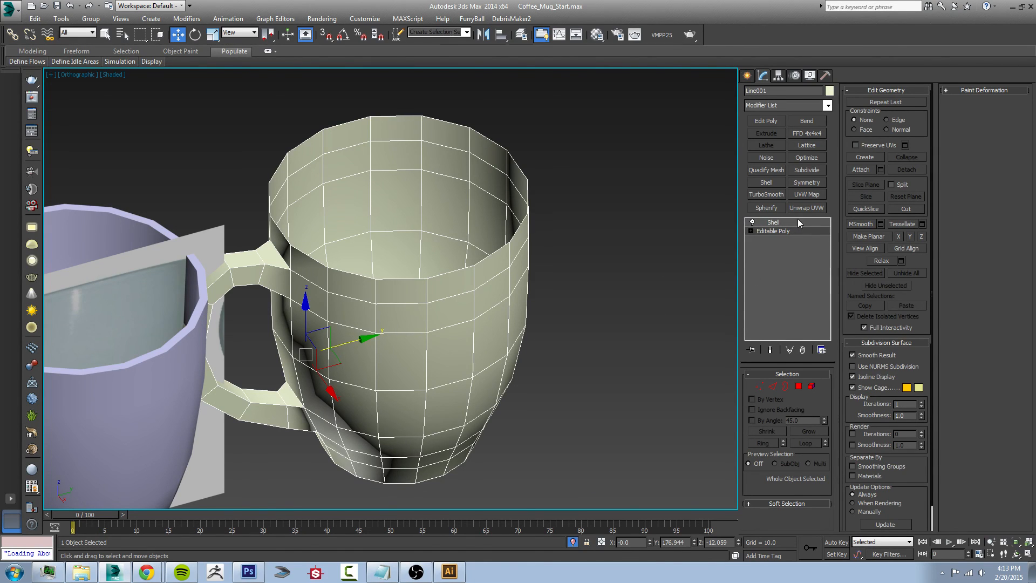
left_click(649, 274)
middle_click_drag(446, 386, 615, 351, "alt")
scroll(615, 351, "down", 5)
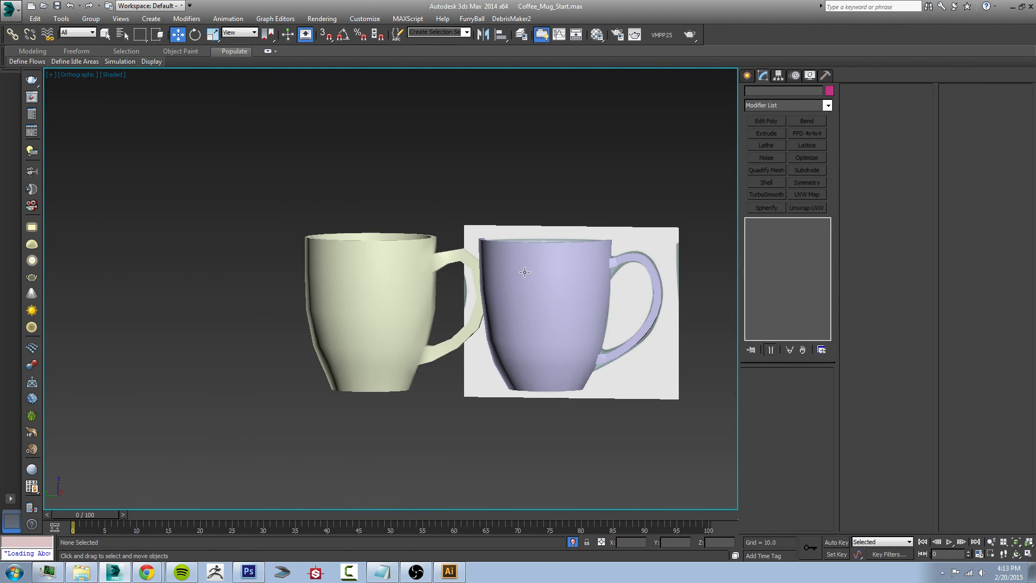
Step: Move the lathed mug farther from the first mug along Y, to about 214.5, clearing the reference image
middle_click_drag(583, 362, 570, 366, "alt")
middle_click_drag(501, 367, 527, 342)
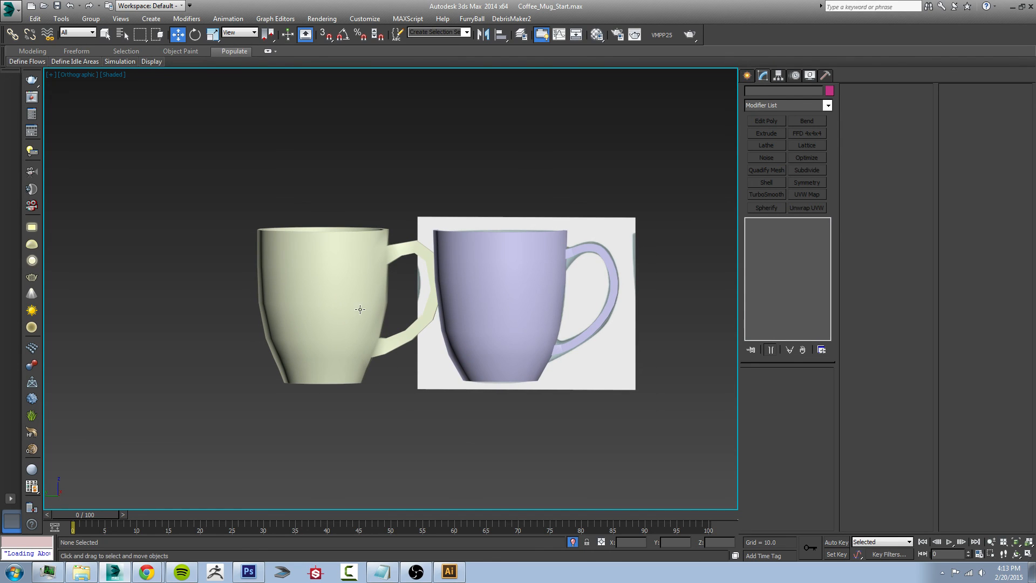
left_click(352, 308)
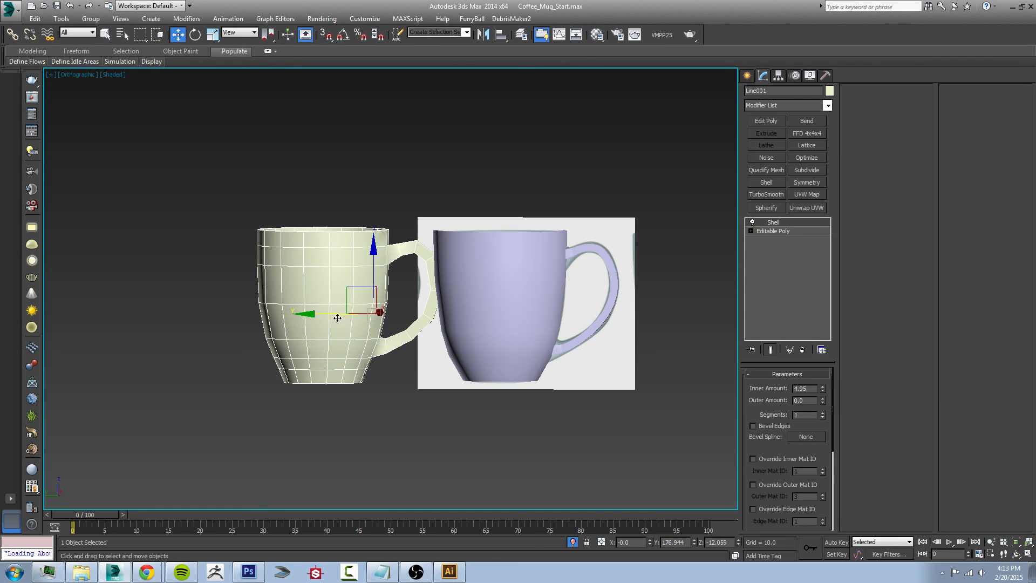
left_click_drag(338, 312, 303, 312)
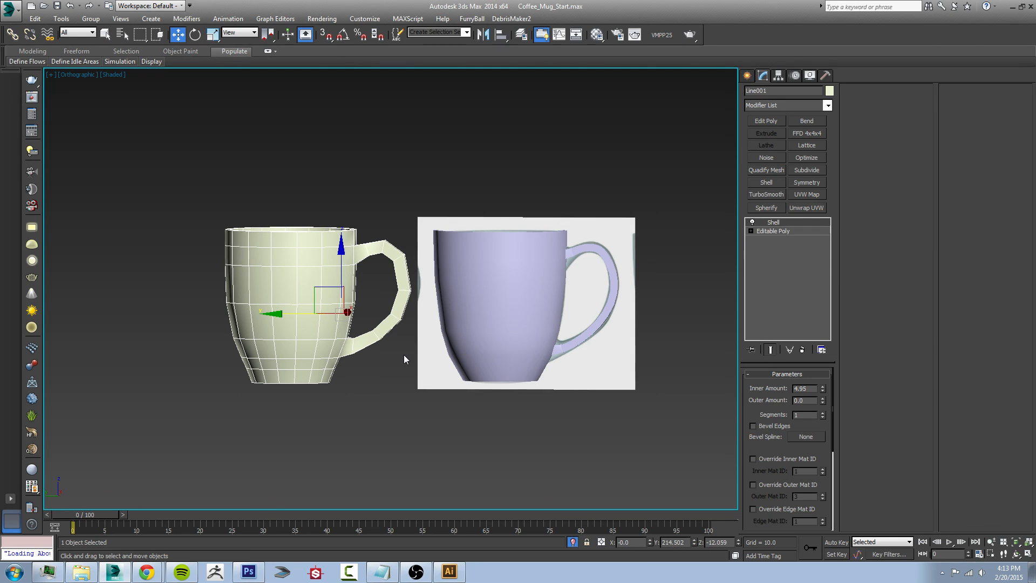